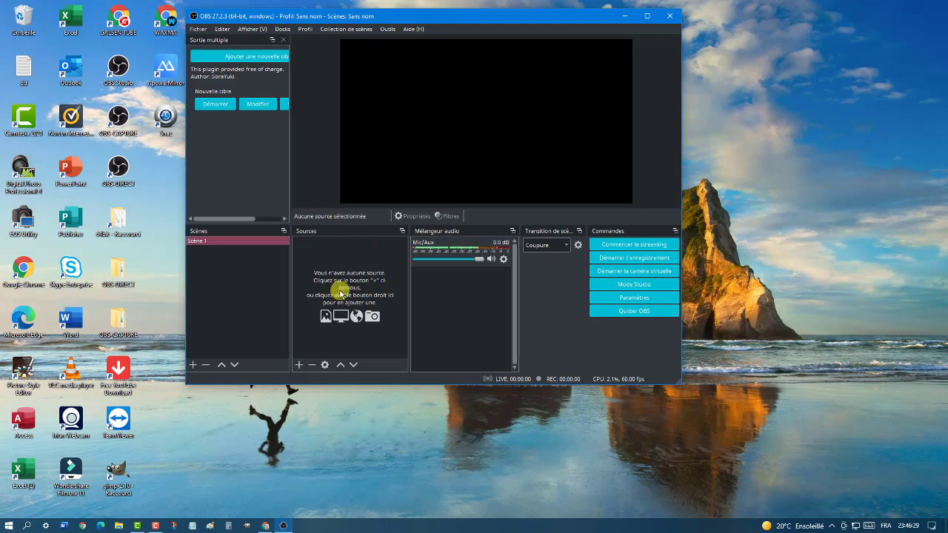
Create a new media source named VIDEO1 in Scène 1
left_click(299, 364)
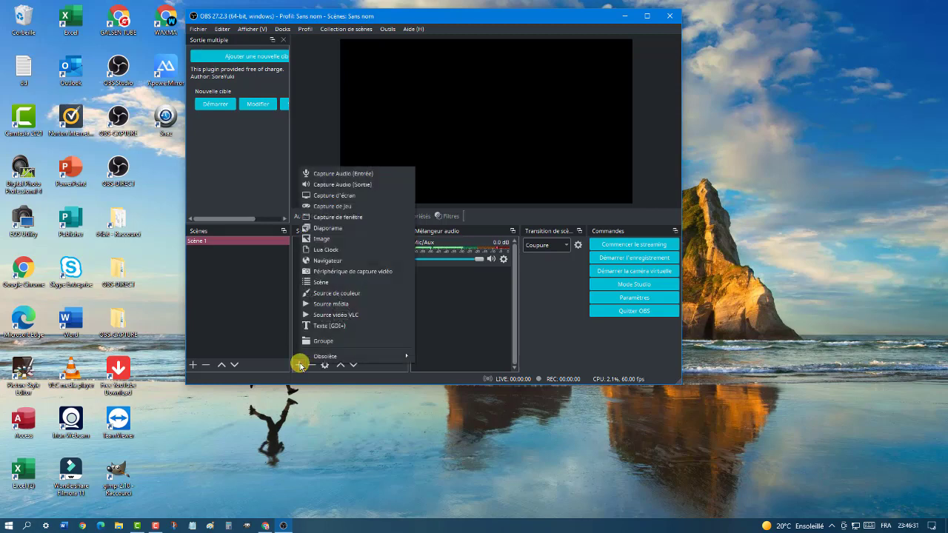
left_click(341, 305)
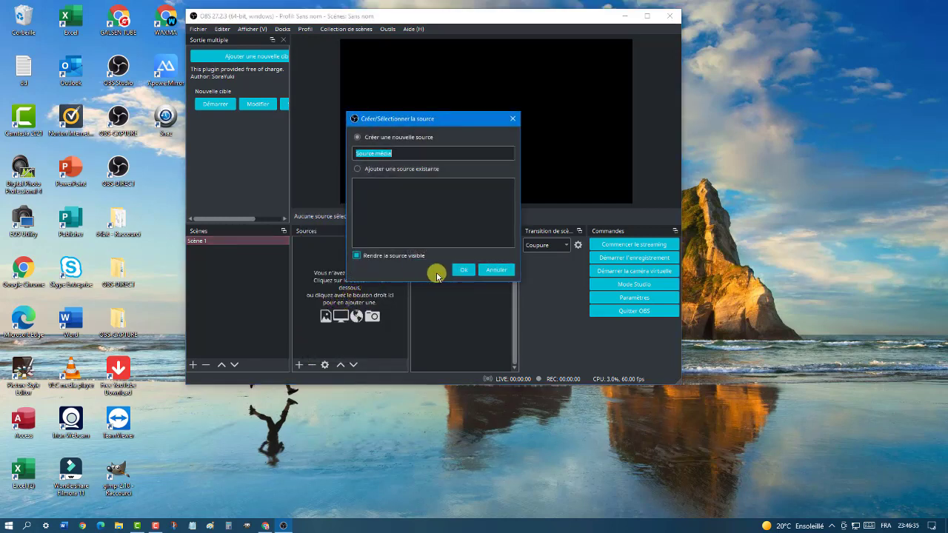
left_click(464, 271)
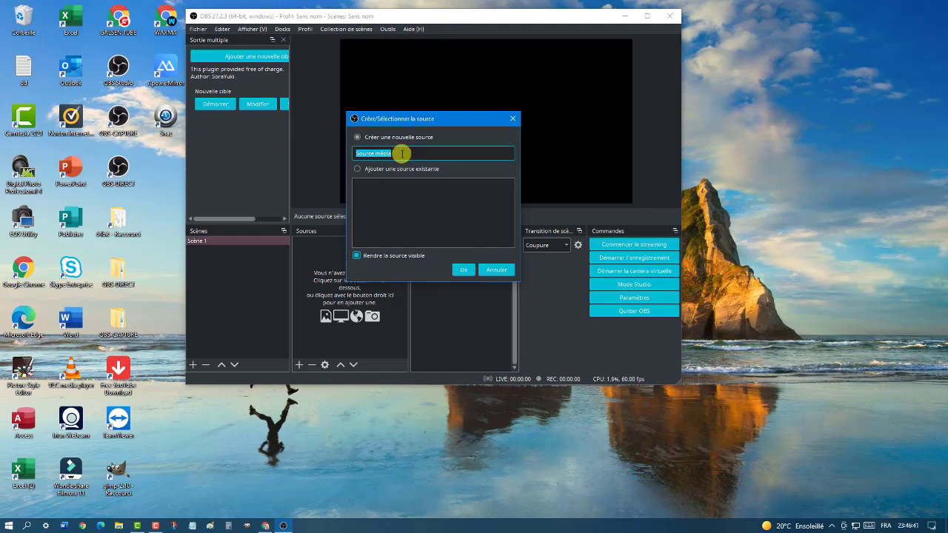
type("viDEO1")
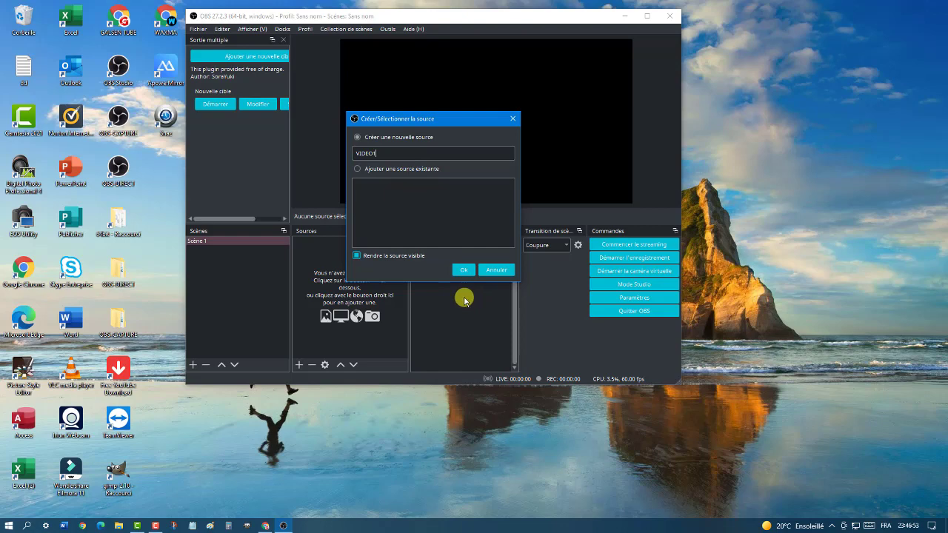
left_click(464, 270)
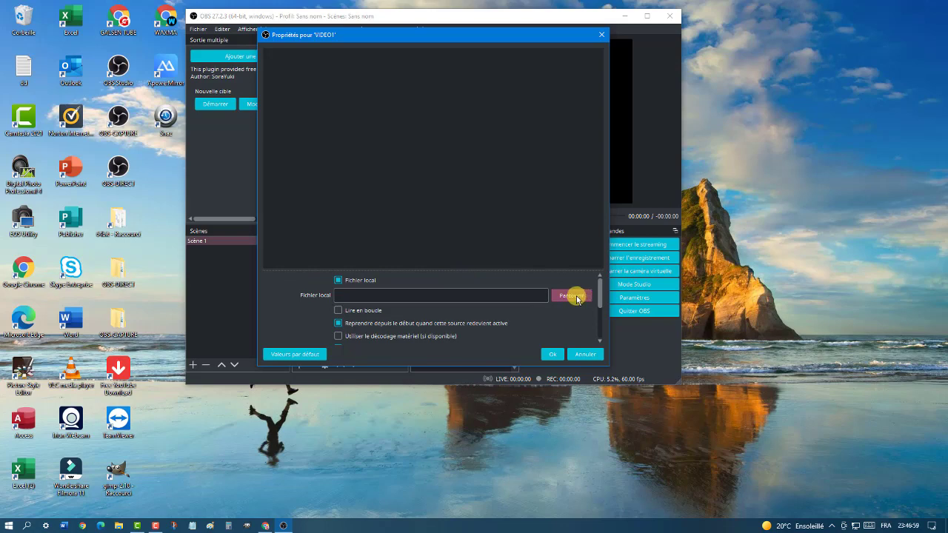
Load the local file DIRECT OBS.mp4 from the Images folder into the VIDEO1 source
left_click(577, 298)
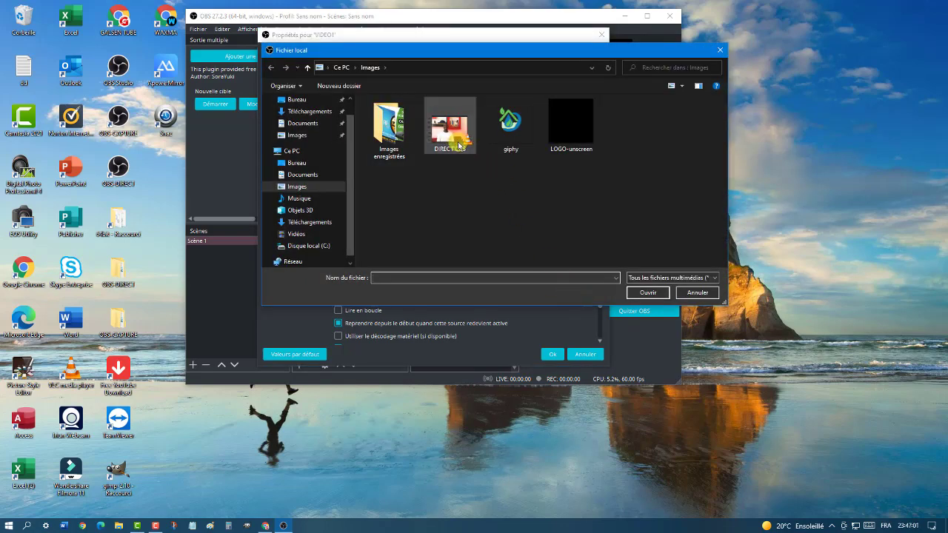
double_click(457, 143)
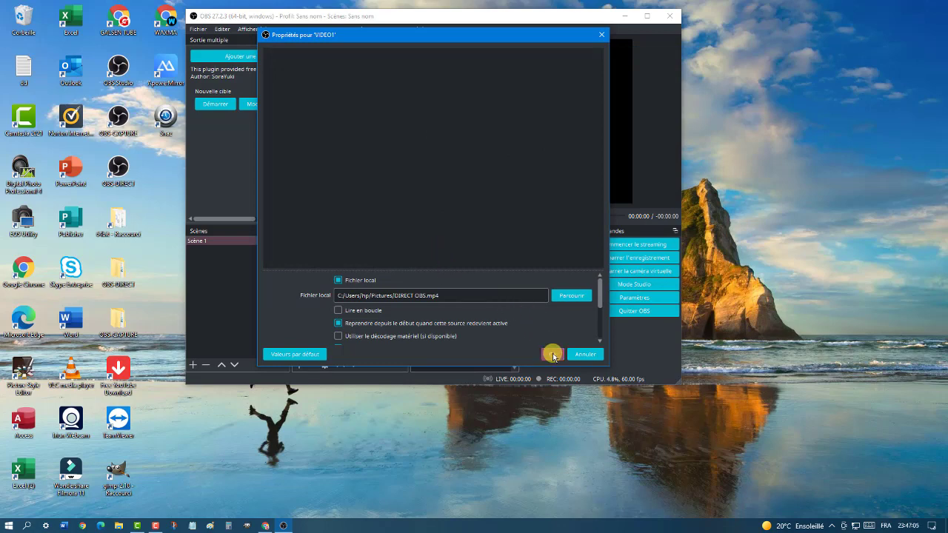
left_click(553, 355)
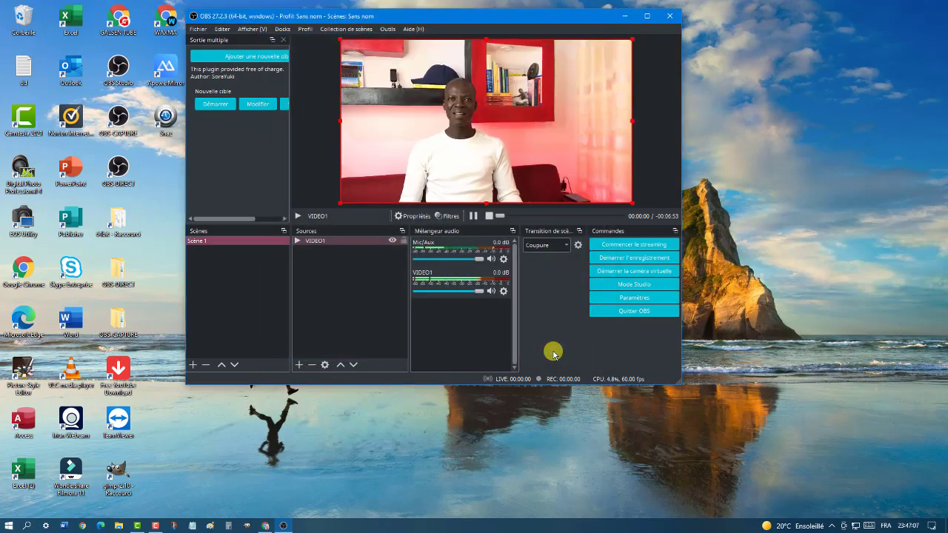
Enable loop playback (Lire en boucle) in the VIDEO1 source's properties
double_click(339, 245)
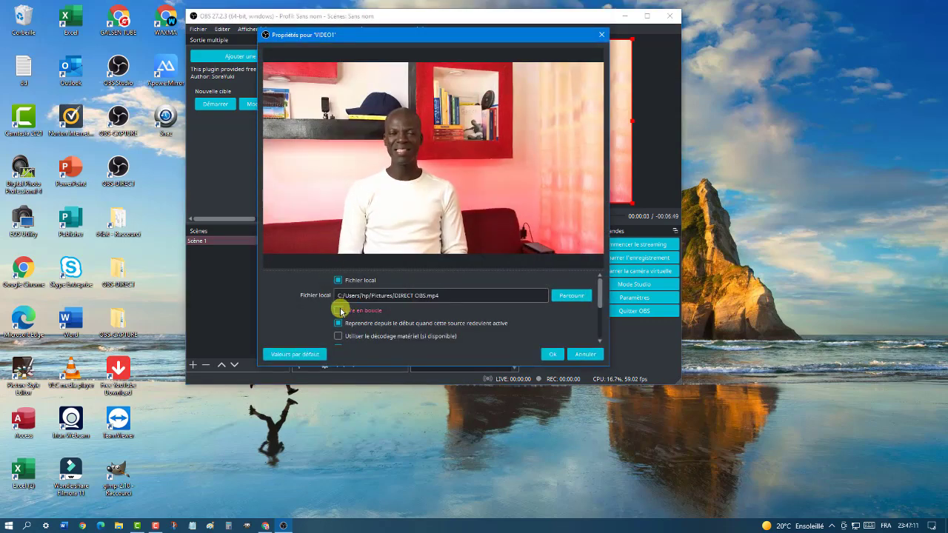
left_click(339, 310)
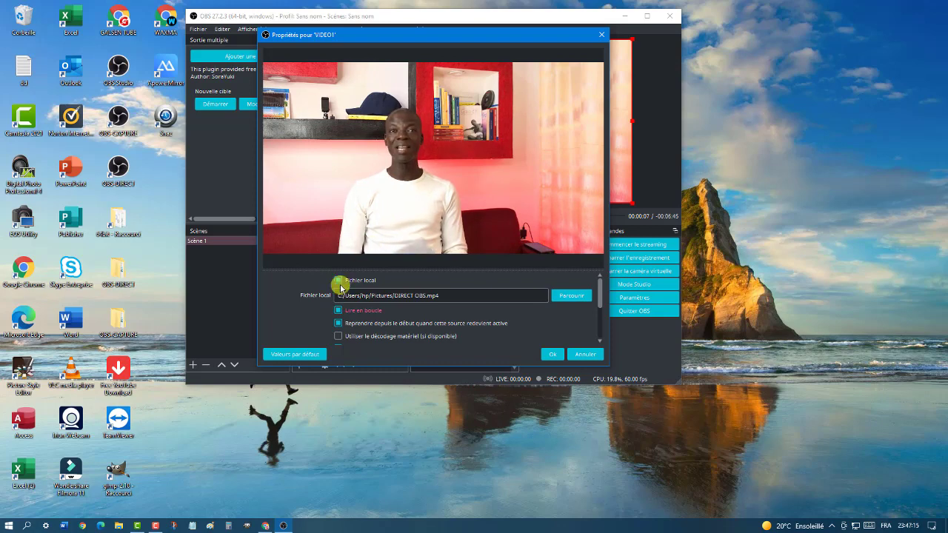
left_click(339, 284)
left_click(340, 312)
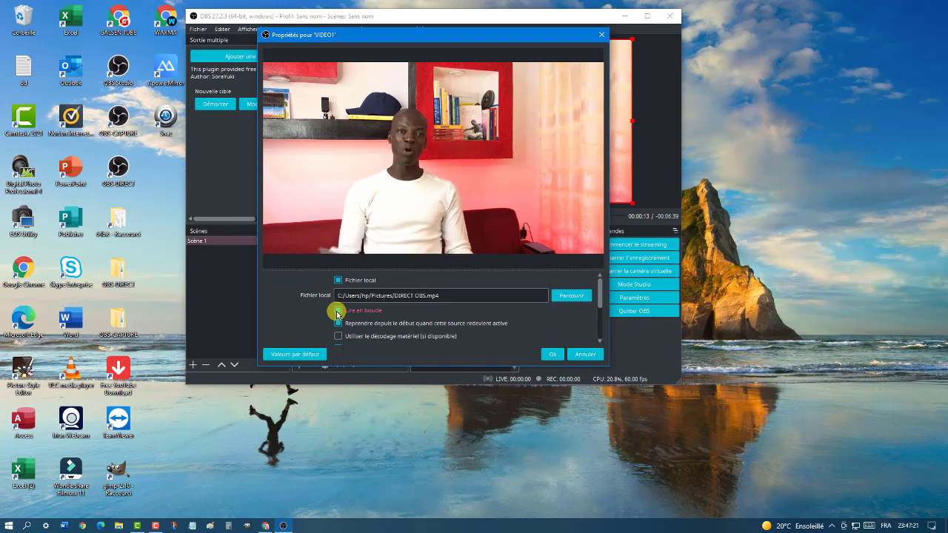
left_click(337, 311)
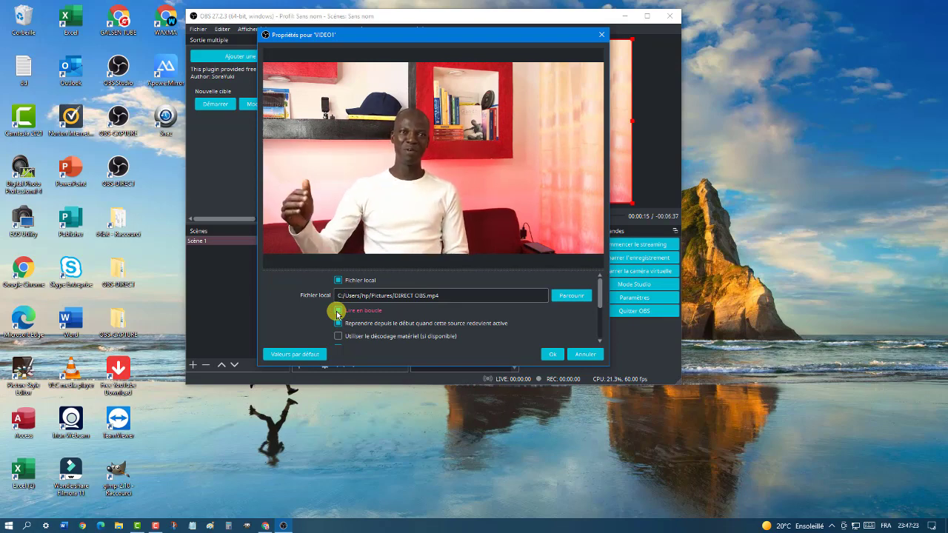
left_click(555, 355)
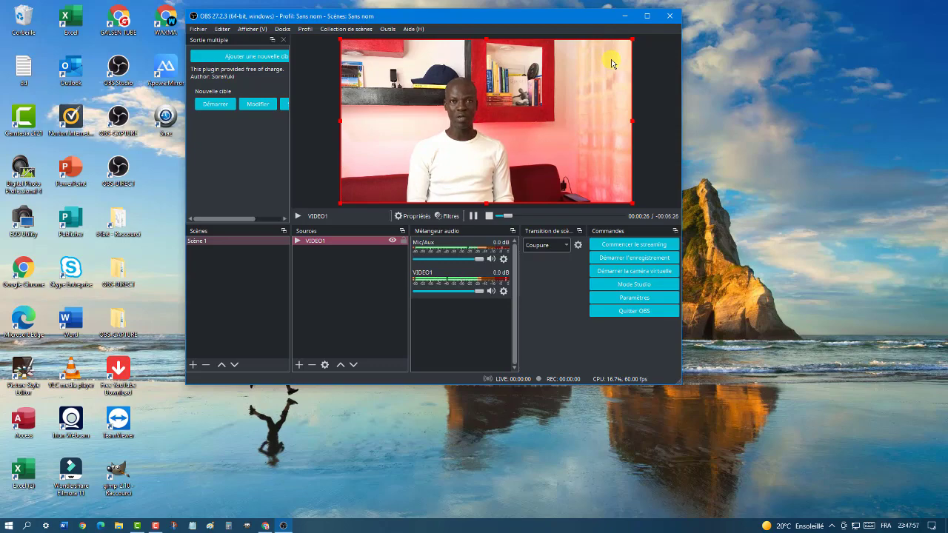
Switch to Camtasia and examine the logo project's clips, white background shape, imported image and shape annotations
left_click(264, 526)
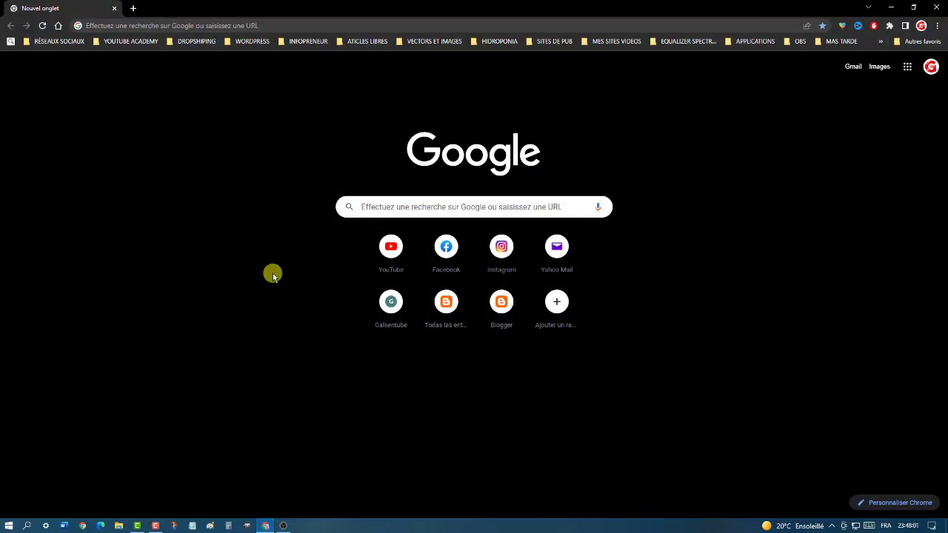
left_click(137, 524)
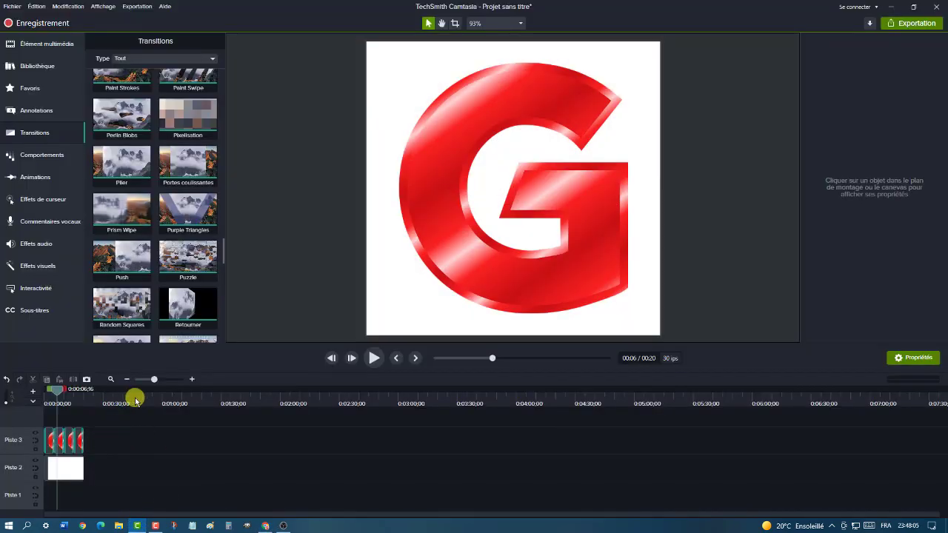
left_click(112, 381)
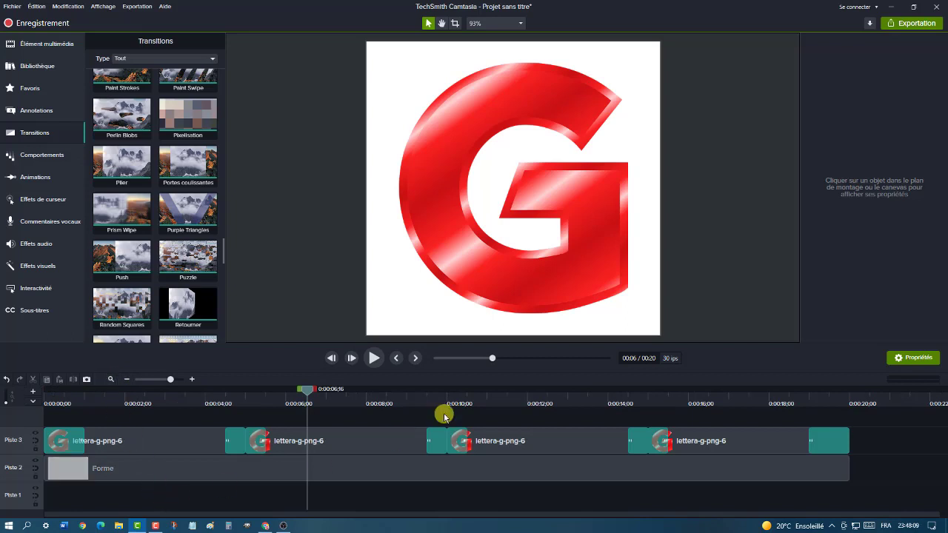
left_click_drag(267, 488, 227, 214)
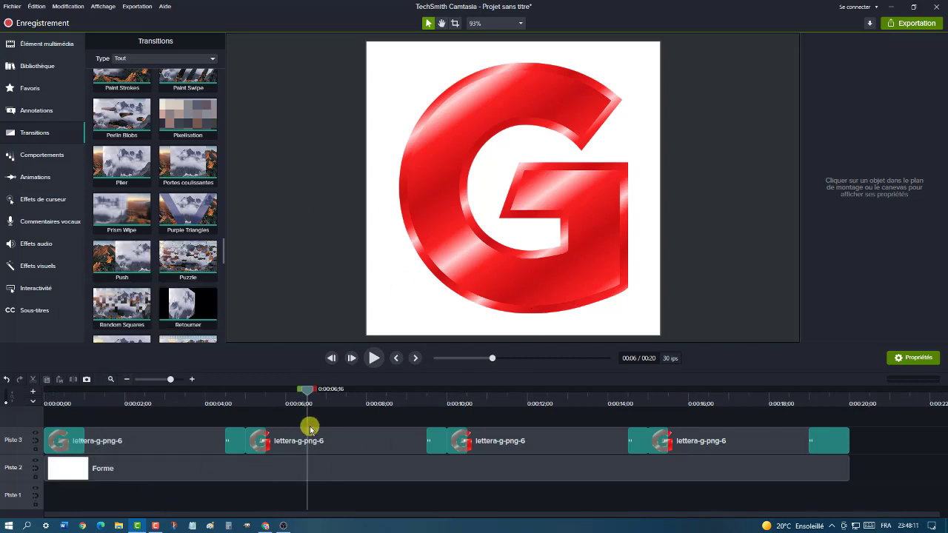
left_click(100, 470)
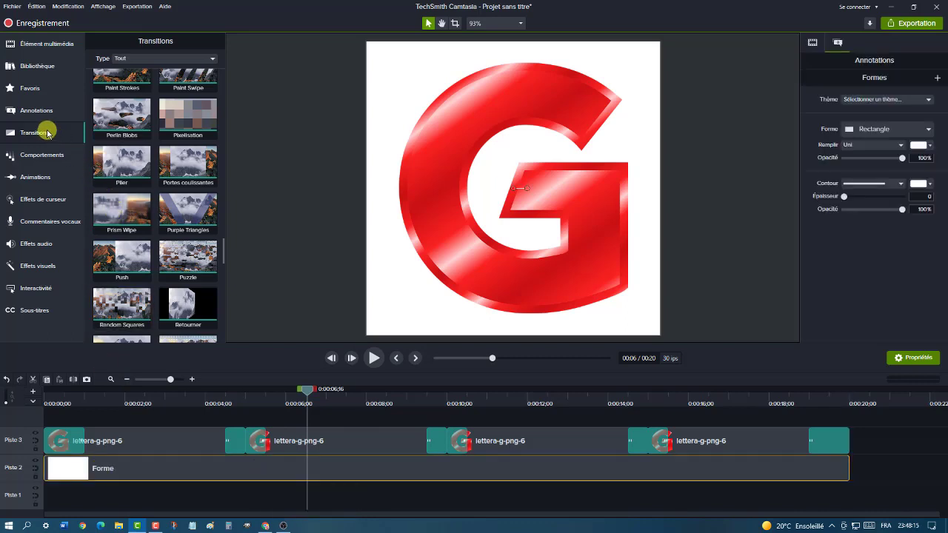
left_click(41, 40)
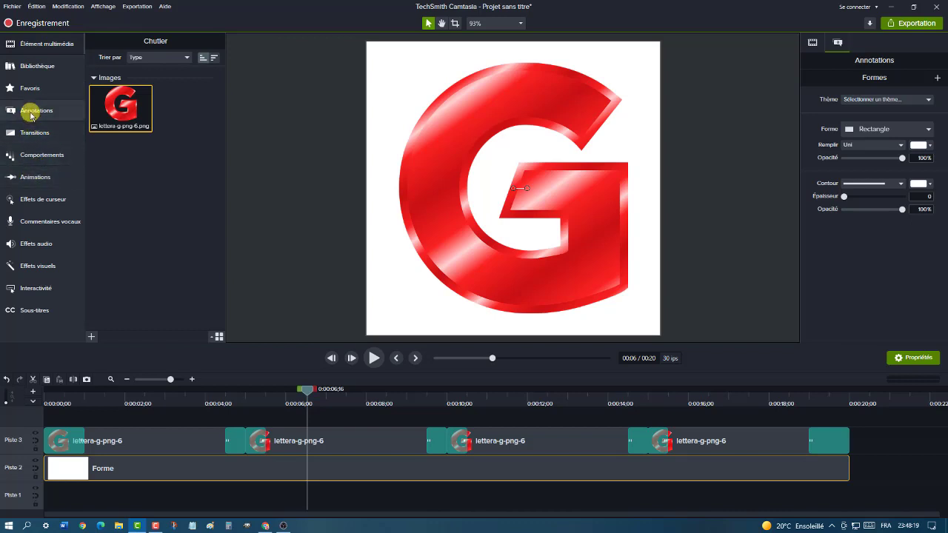
left_click(31, 110)
left_click(210, 130)
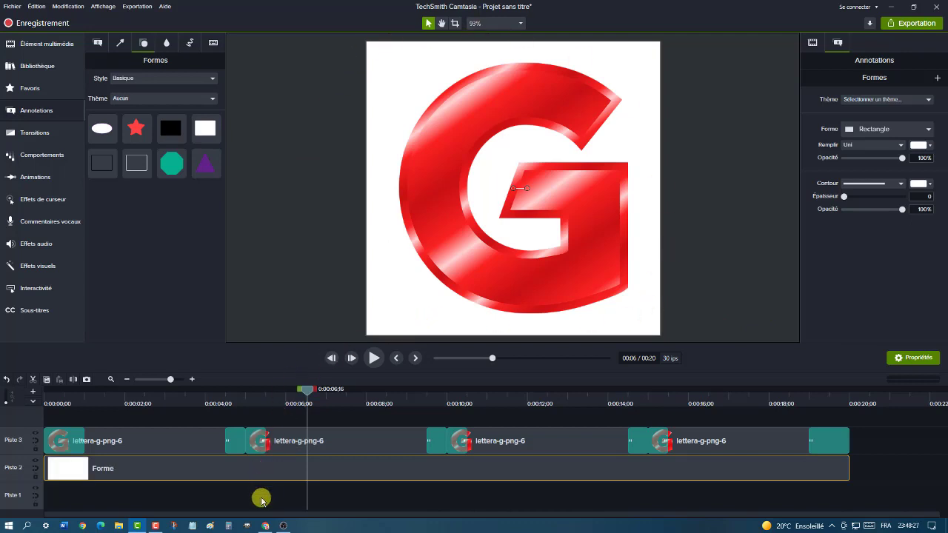
Examine the first logo clip and its transition on Piste 3, scrub the timeline, and minimize Camtasia
left_click(182, 413)
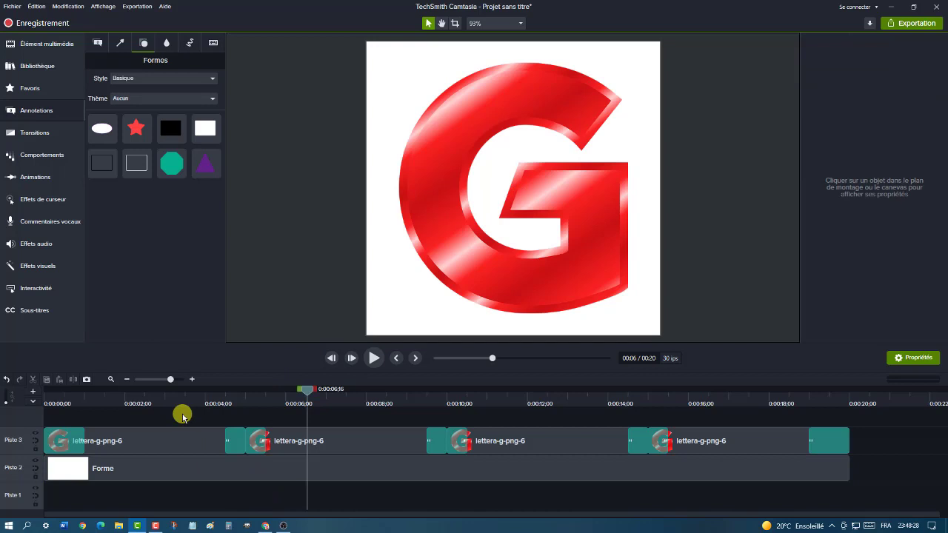
left_click(107, 429)
left_click(30, 42)
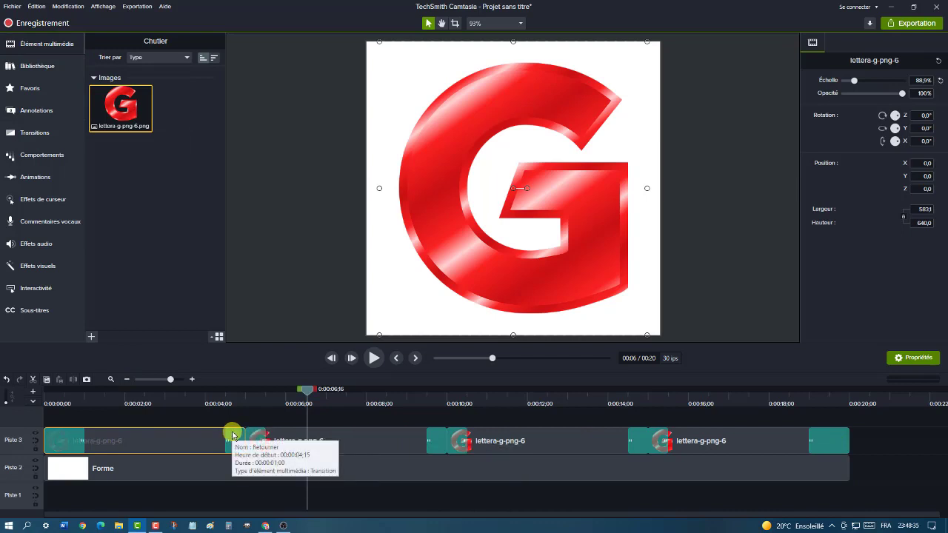
left_click(214, 407)
left_click_drag(212, 396, 260, 412)
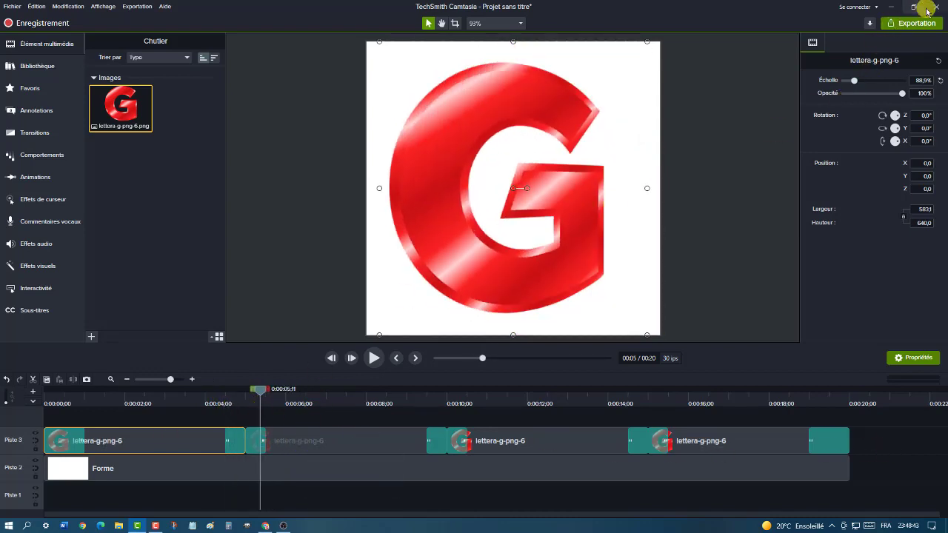
left_click(891, 6)
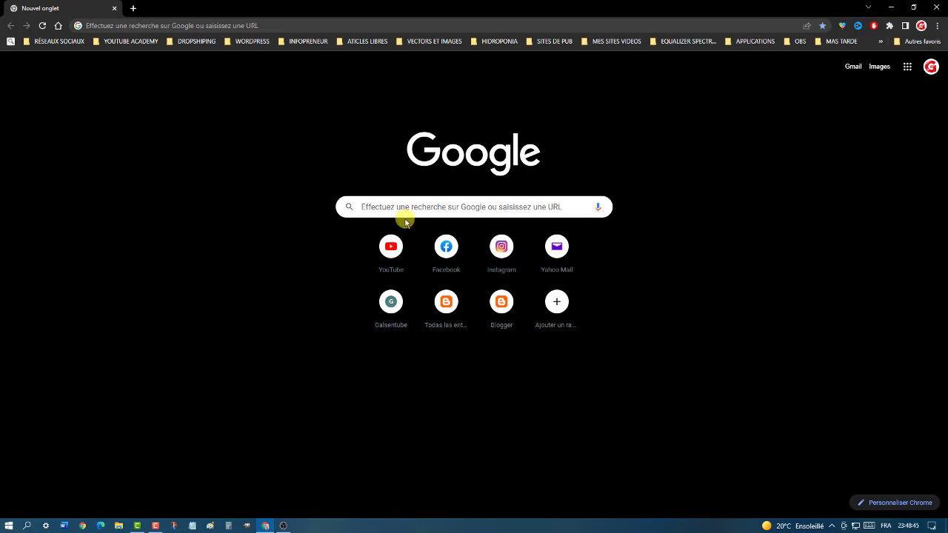
Open the remove.bg website in Chrome
left_click(164, 22)
type("REMO")
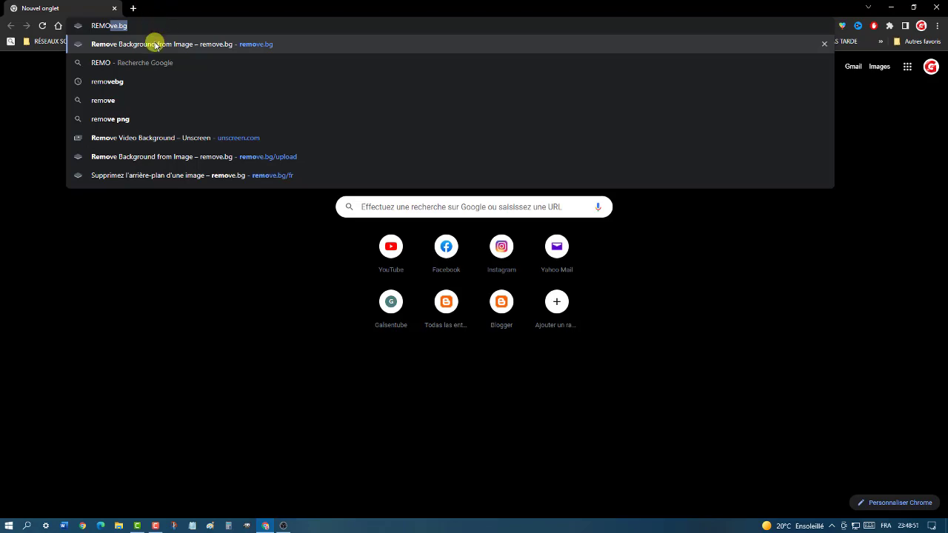
left_click(156, 45)
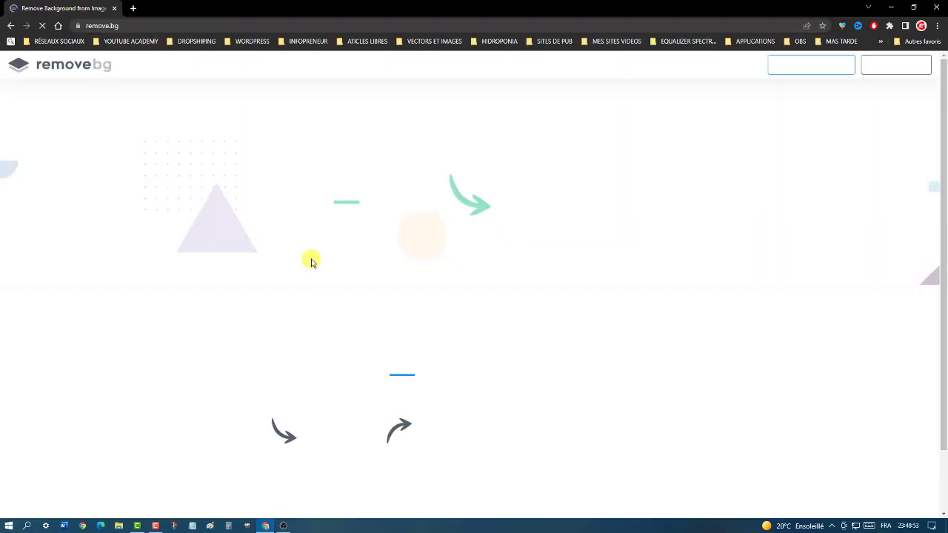
Open the Video Background Removal link in the page footer's Company section
scroll(839, 376, "down", 5)
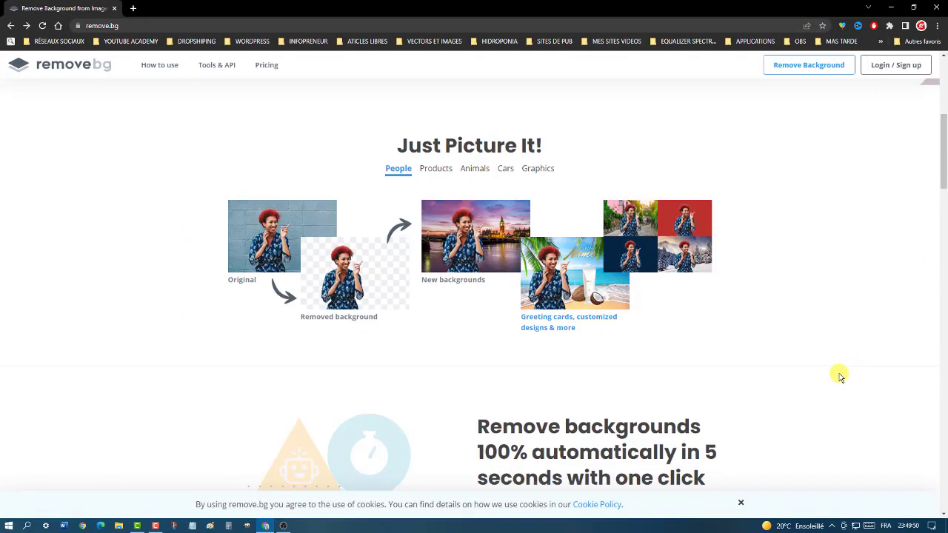
scroll(839, 376, "down", 20)
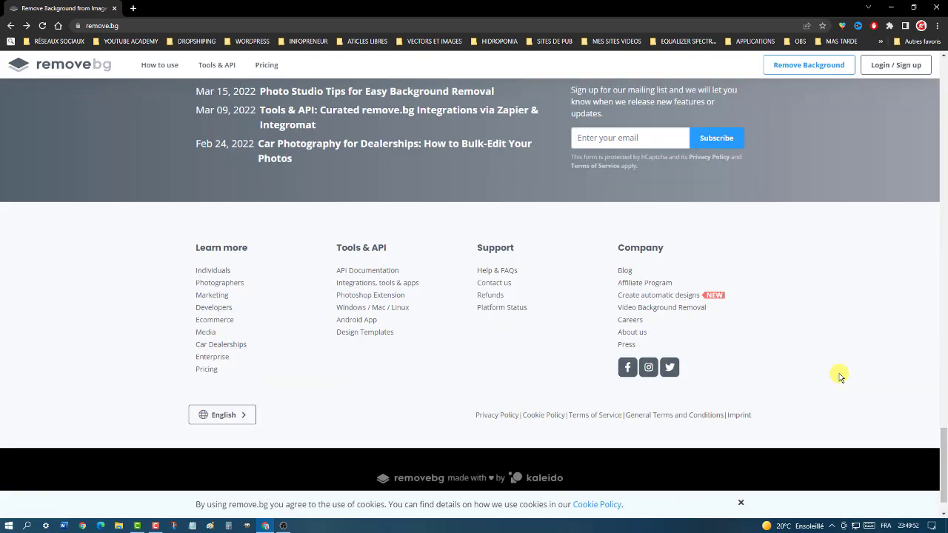
scroll(839, 376, "down", 1)
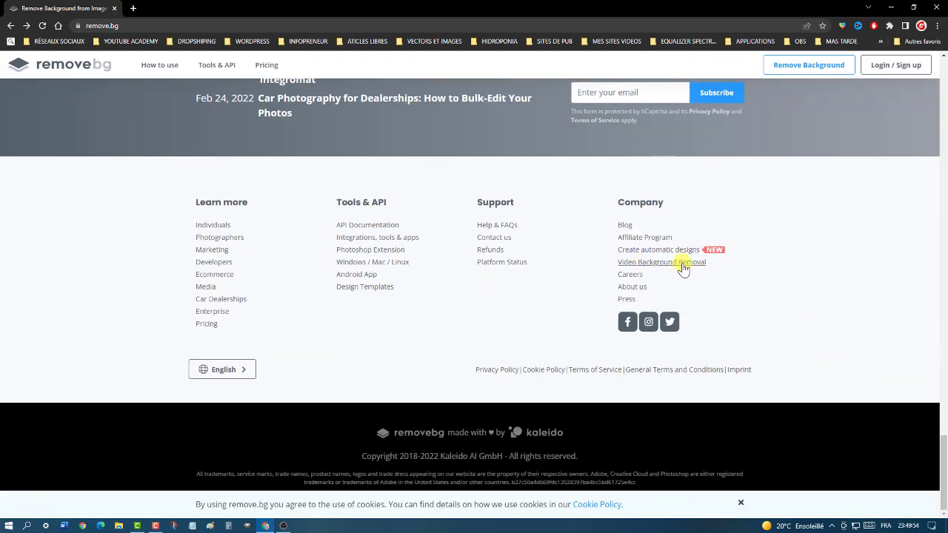
left_click(664, 262)
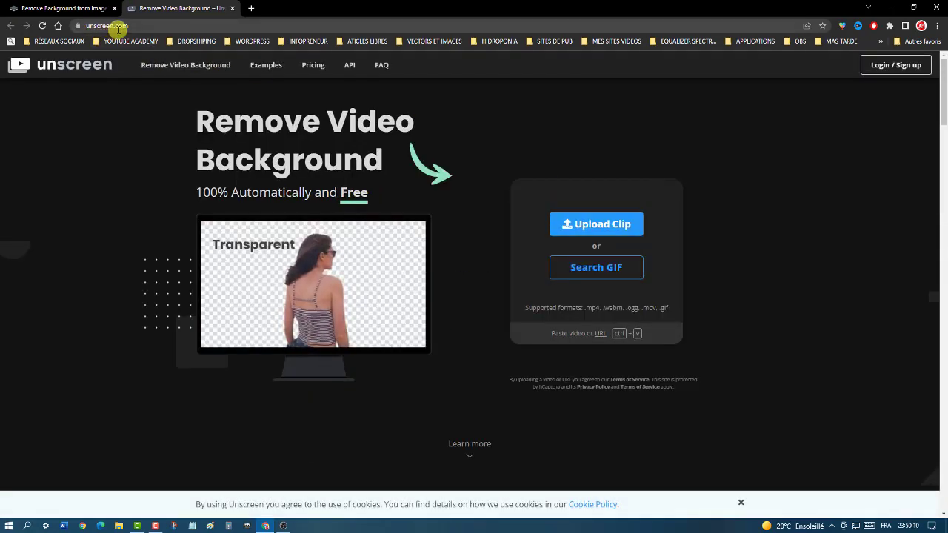
Upload the LOGO video from the Camtasia LOGO folder to remove its background, and close the processed clip
left_click(604, 227)
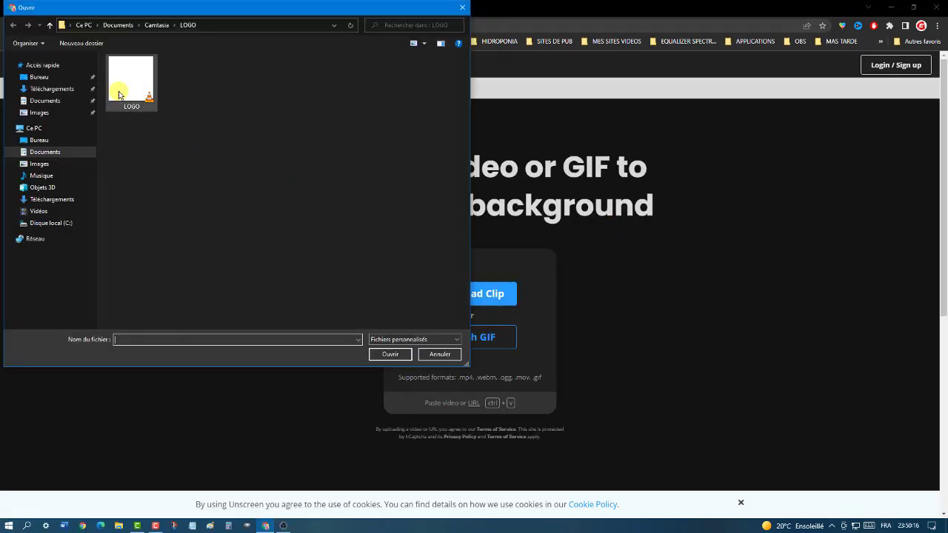
double_click(143, 87)
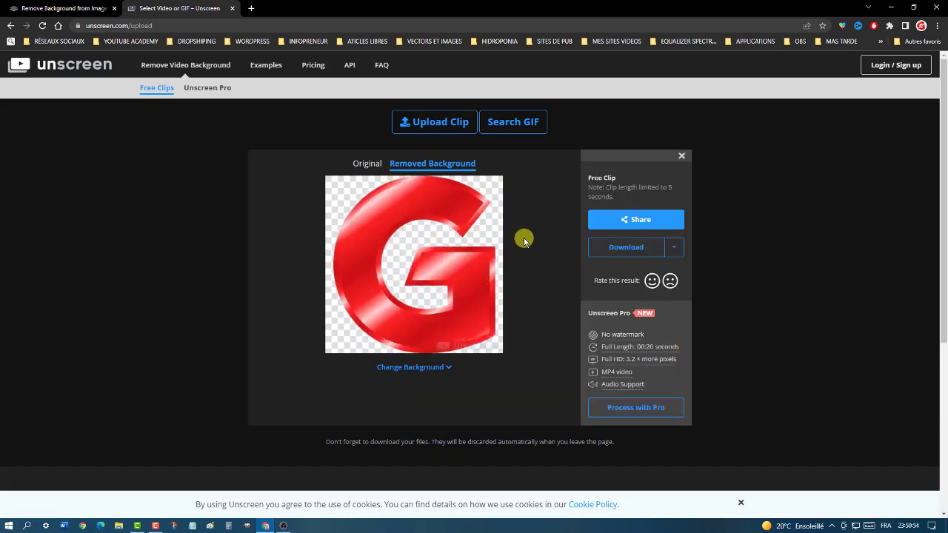
left_click(683, 157)
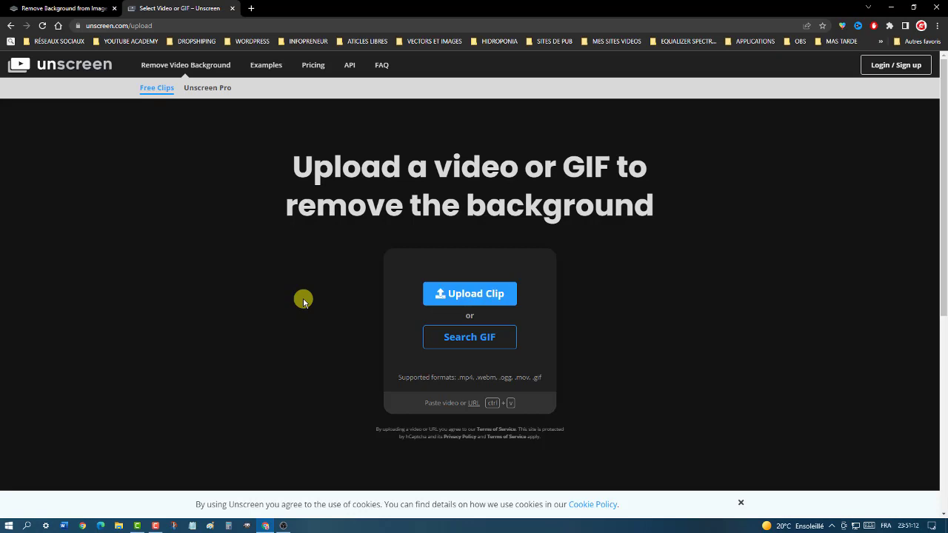
Search Google for "VIDEO TO GIF" and open the Ezgif video to animated GIF converter
left_click(272, 25)
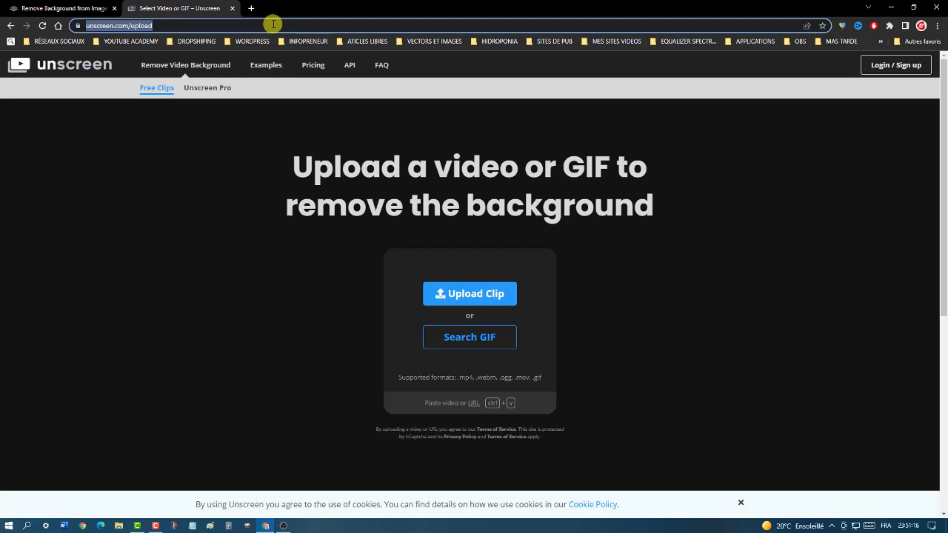
type("VIDE")
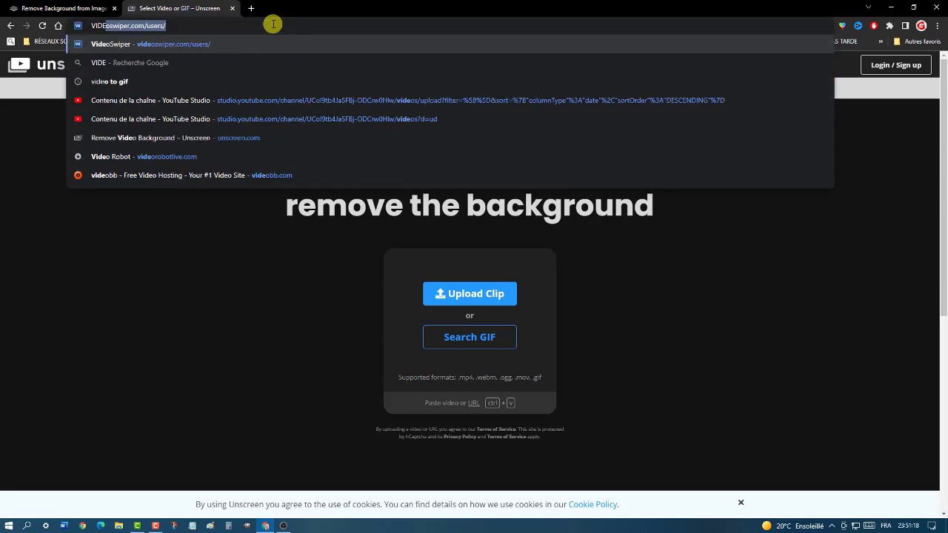
type("O TO G")
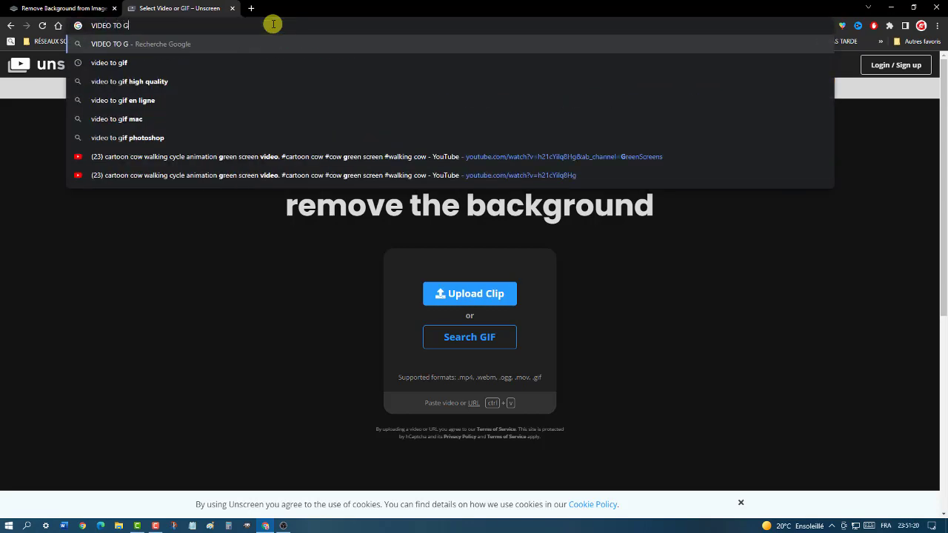
type("IF")
key("Return")
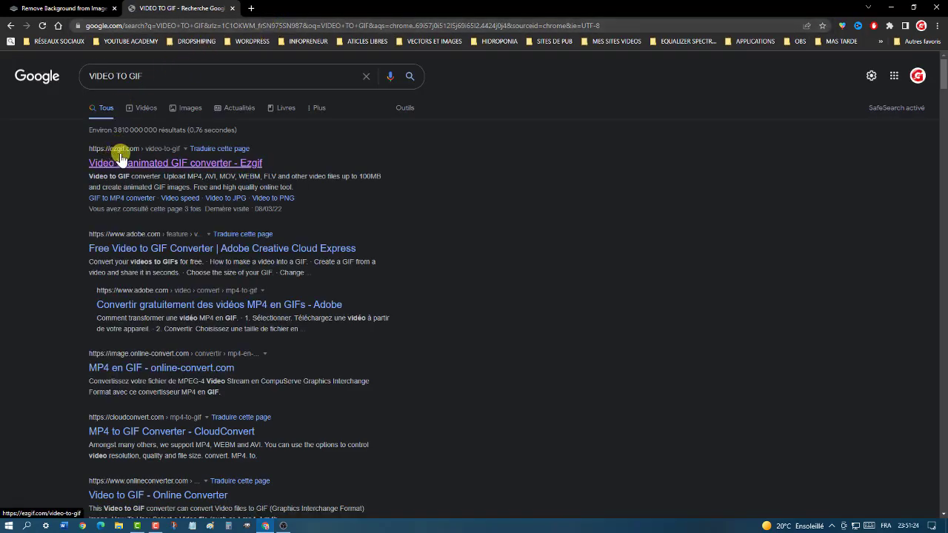
left_click(155, 164)
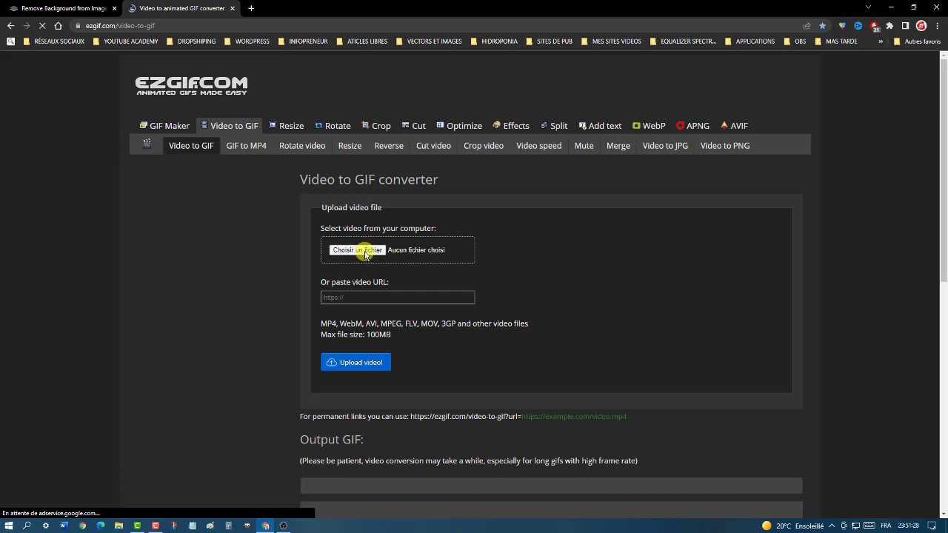
Upload LOGO-unscreen.gif from the Images folder to the Ezgif converter
left_click(365, 252)
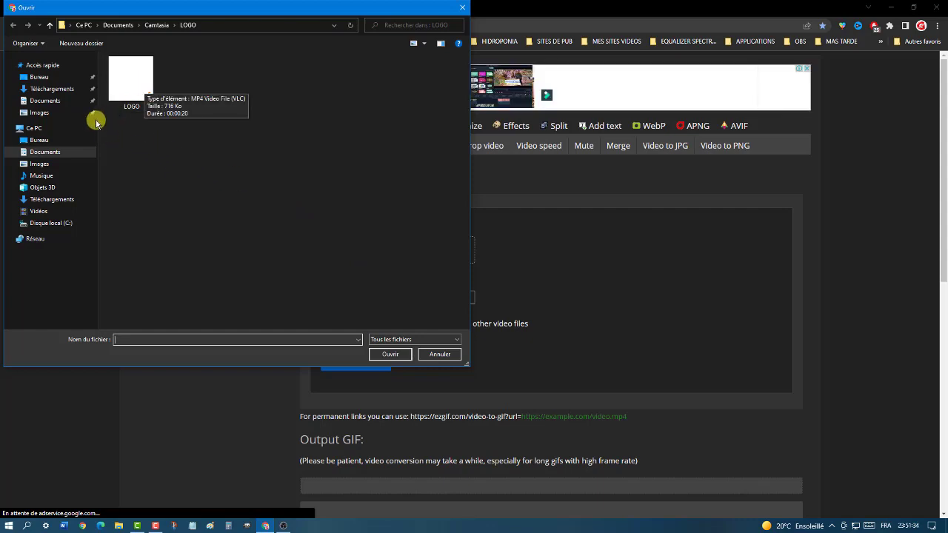
left_click(49, 101)
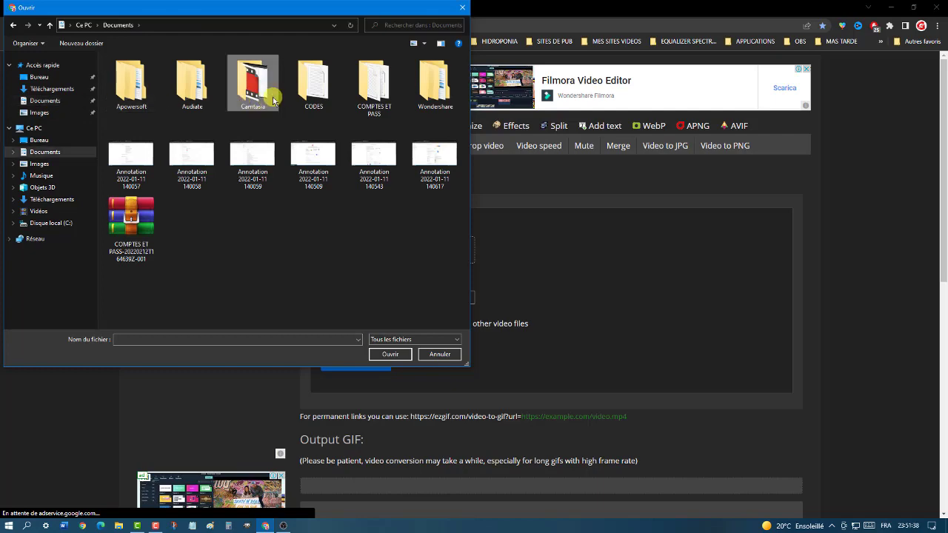
double_click(273, 101)
scroll(237, 237, "down", 5)
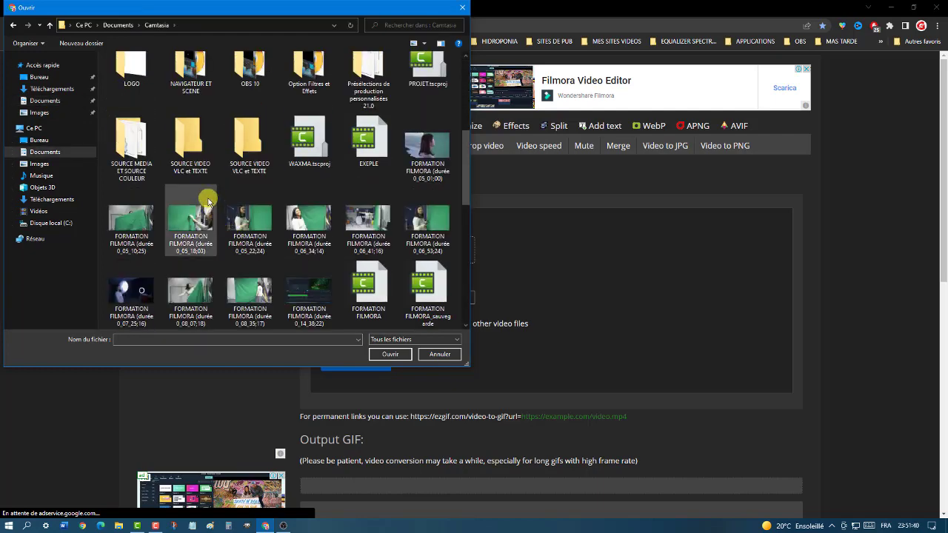
double_click(130, 74)
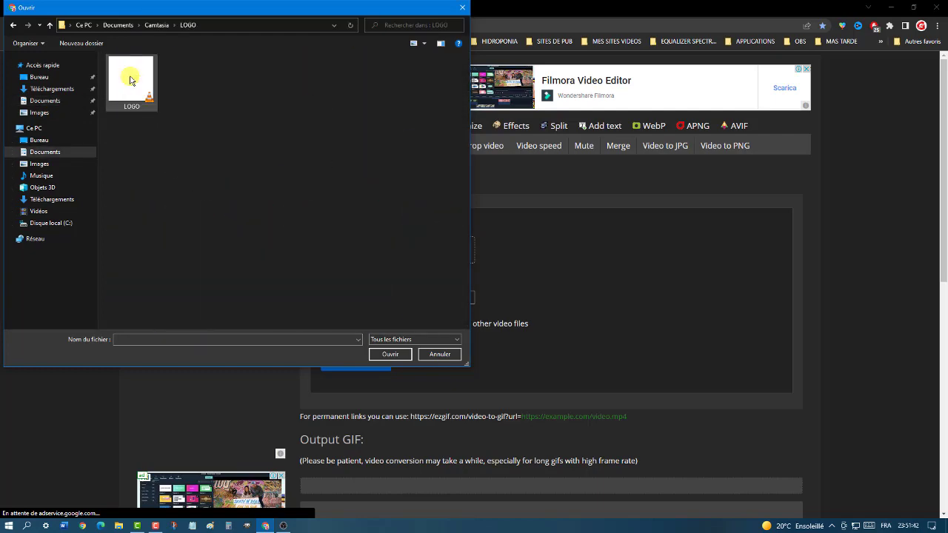
left_click(41, 164)
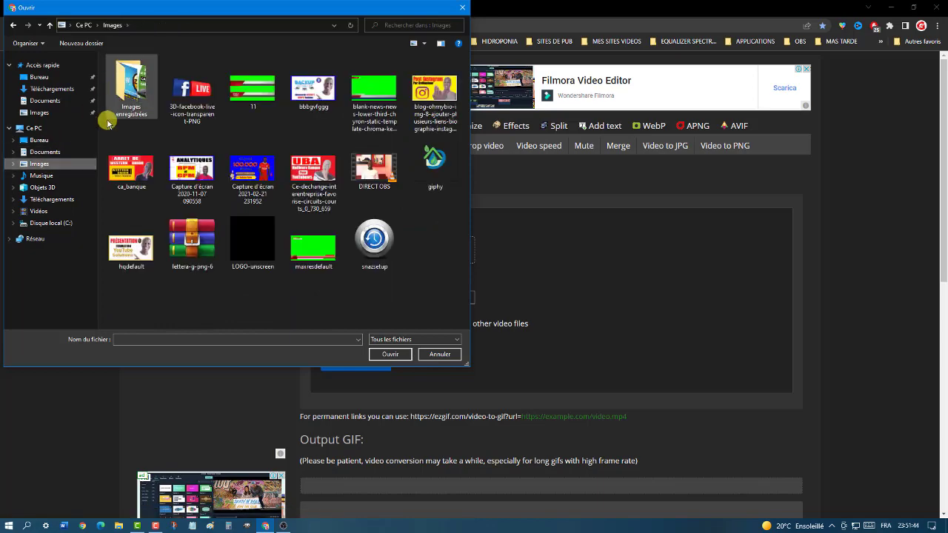
double_click(253, 242)
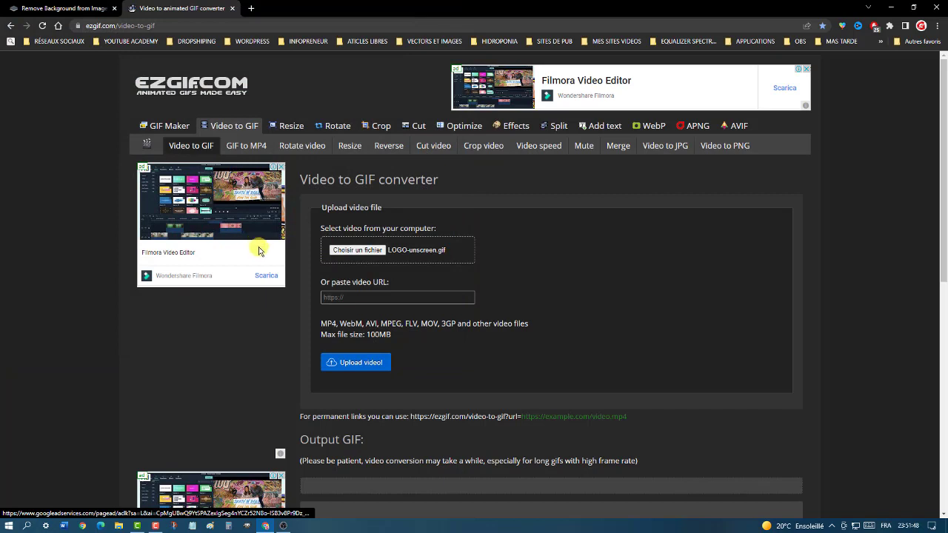
left_click(358, 366)
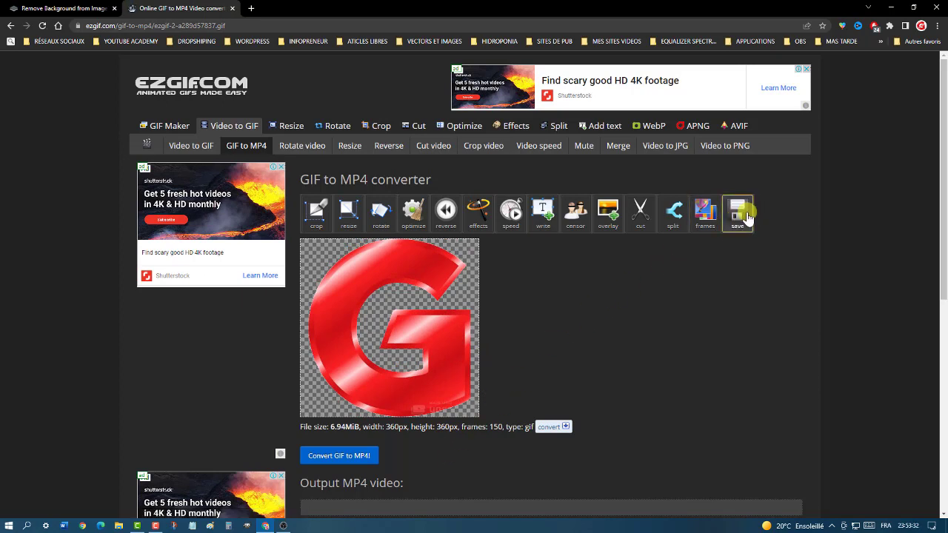
Save the transparent logo GIF as ezgif.com-gif-maker in the Images folder
left_click(742, 215)
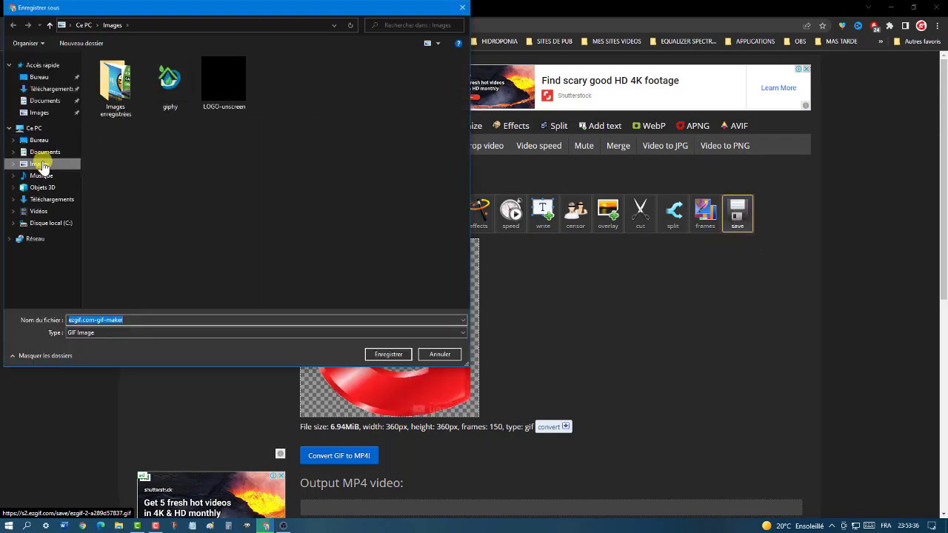
left_click(40, 162)
left_click(388, 354)
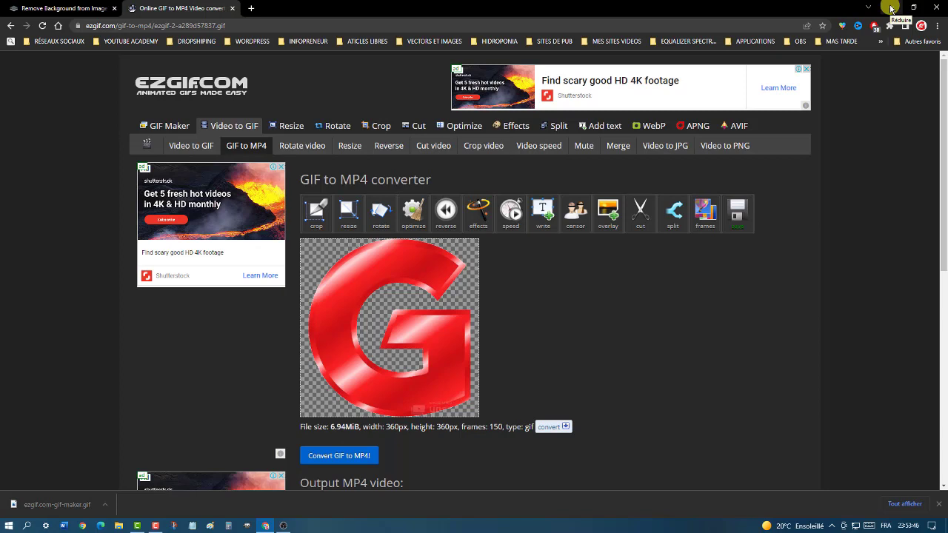
left_click(283, 526)
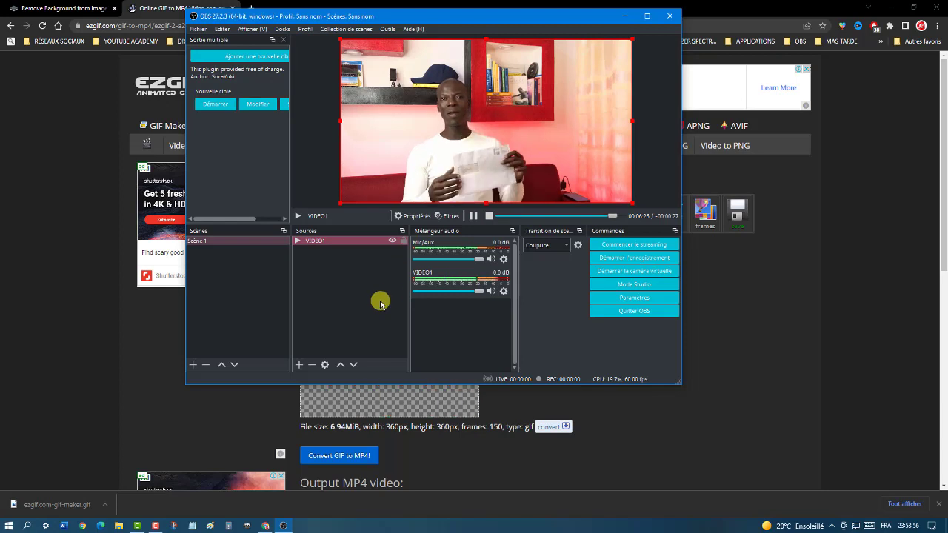
left_click(8, 262)
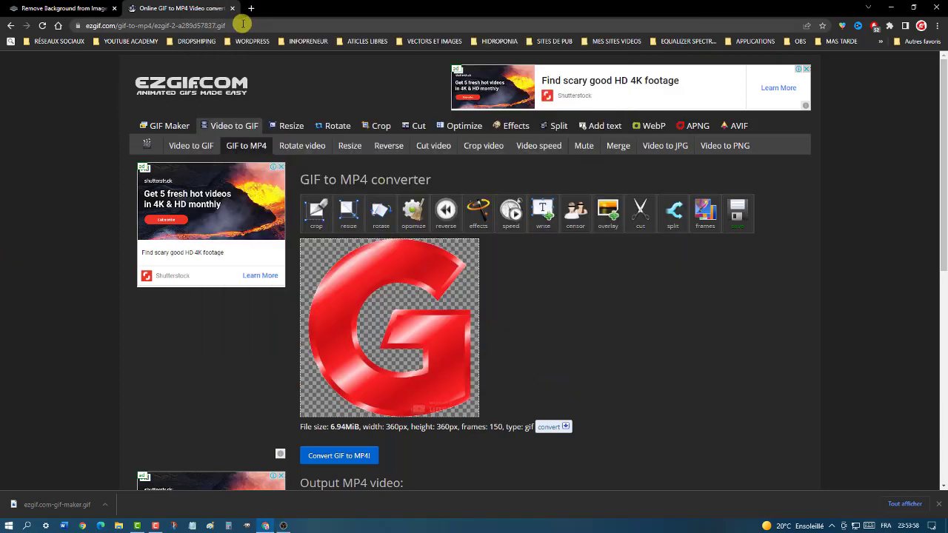
Search Google for "green screen tv news hd" and switch to the image results
left_click(243, 25)
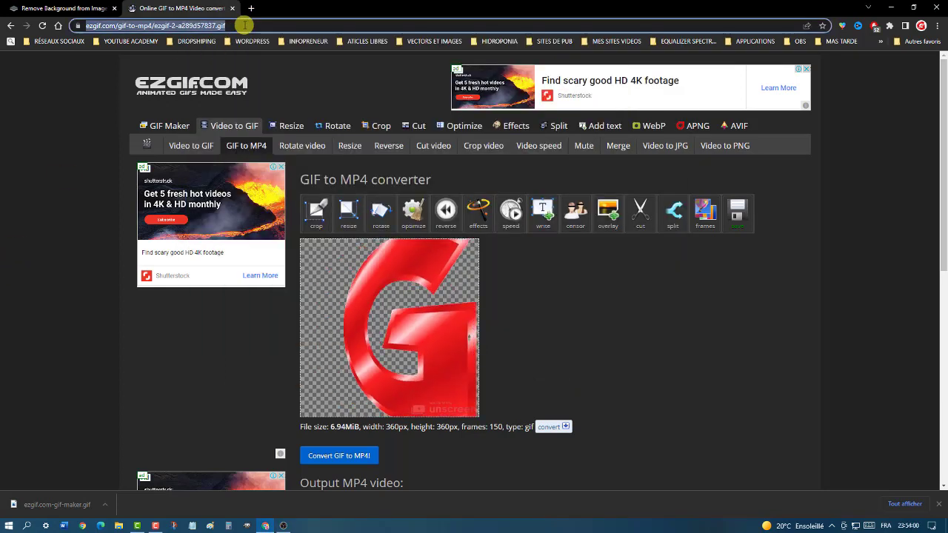
type("GREE")
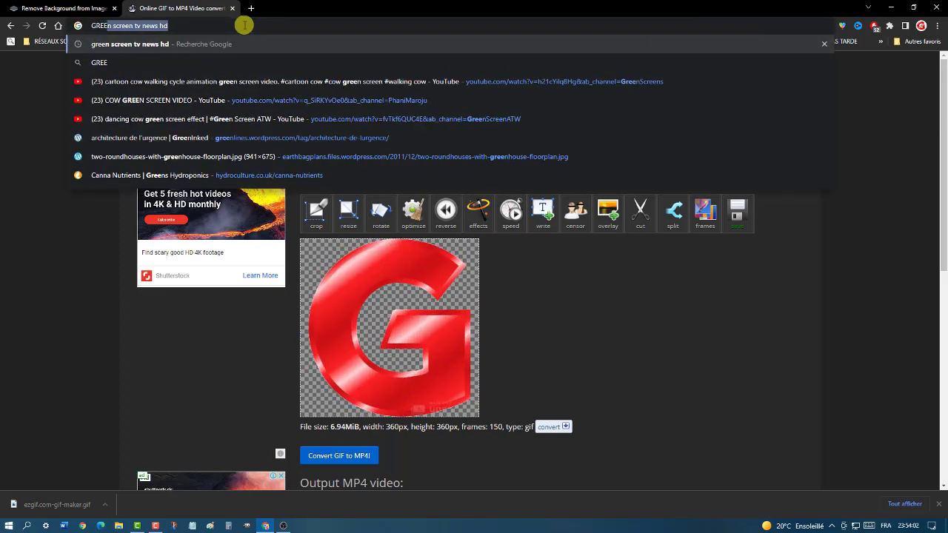
type("N")
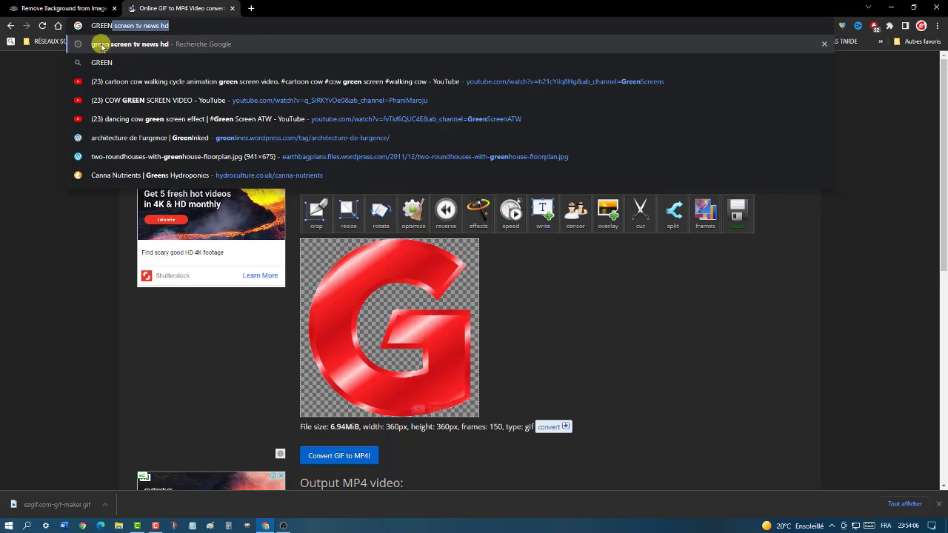
left_click(152, 44)
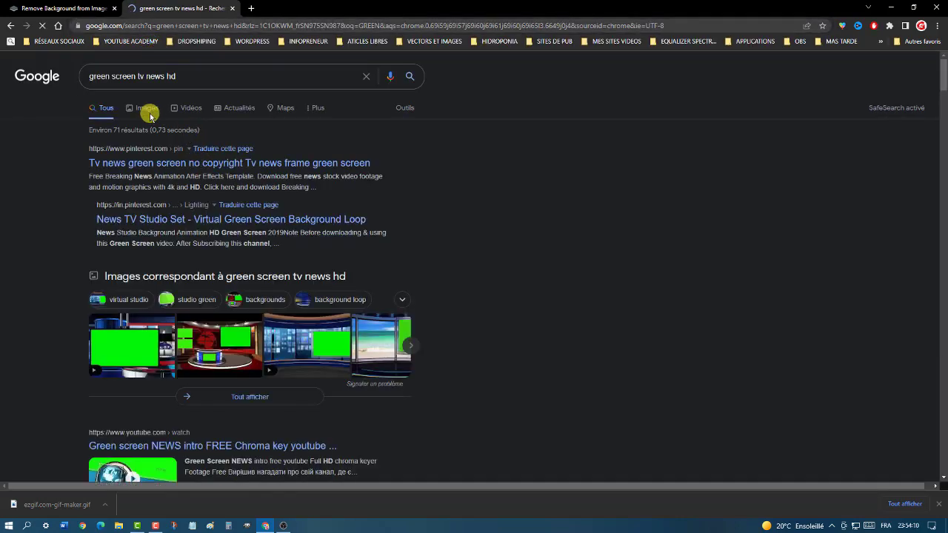
left_click(146, 110)
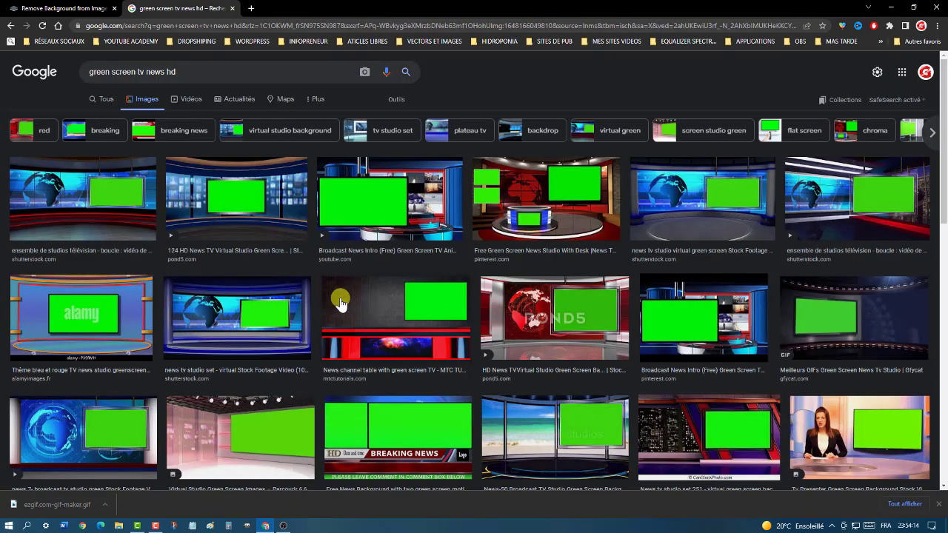
Save the "News Channel Green Screen Effect For Kinemaster" image as maxresdefault (1) in the Images folder
scroll(340, 304, "down", 3)
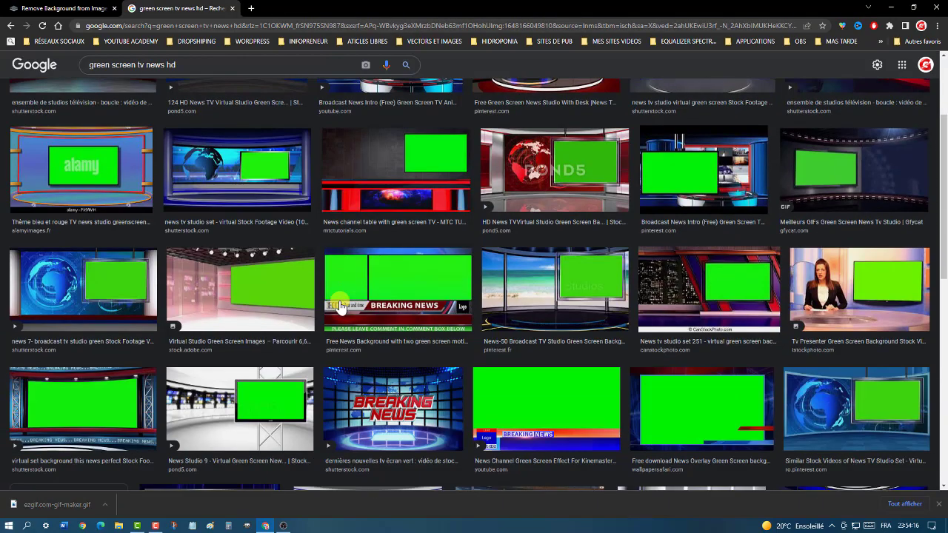
scroll(339, 305, "down", 1)
scroll(339, 305, "down", 1)
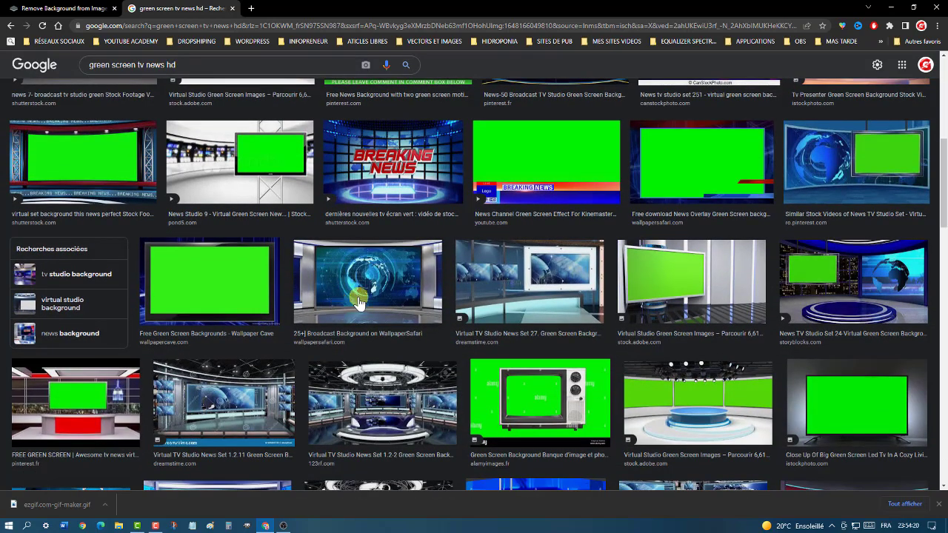
left_click(566, 191)
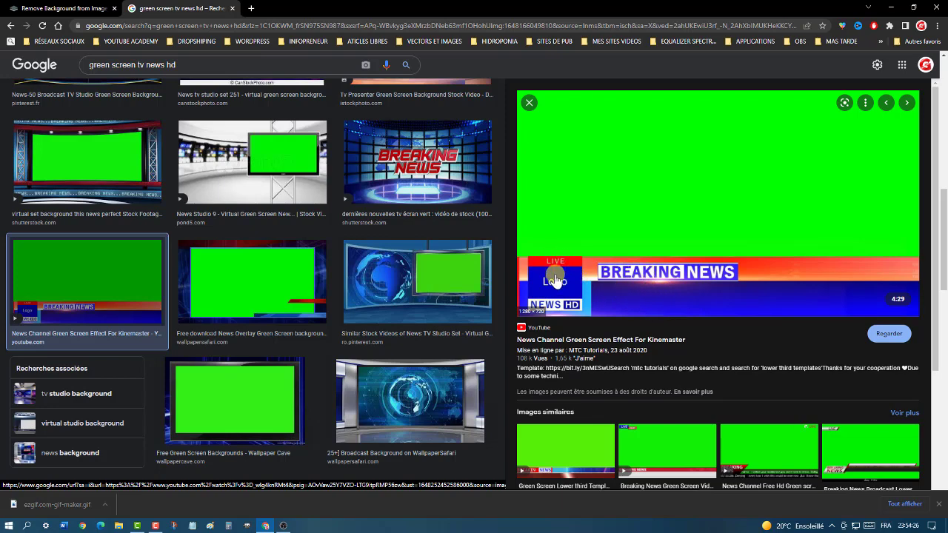
right_click(684, 297)
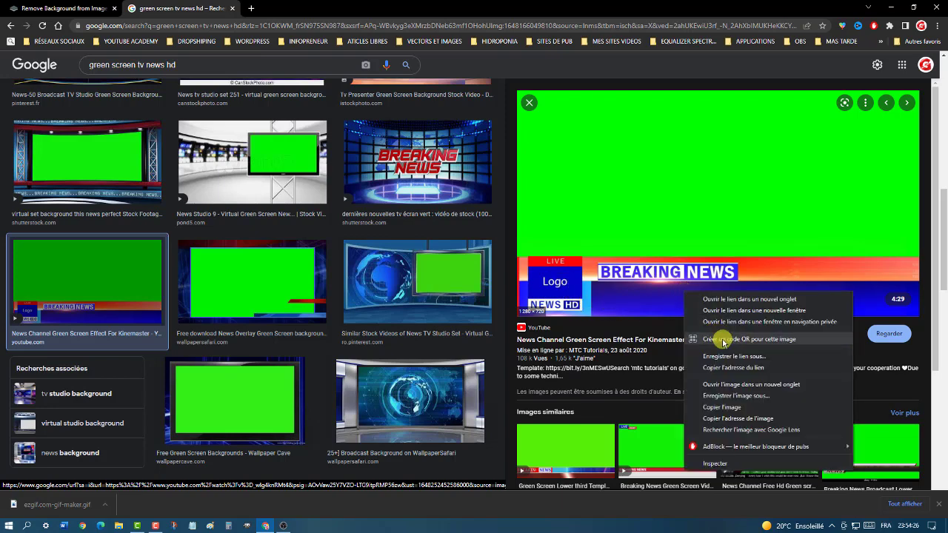
left_click(745, 395)
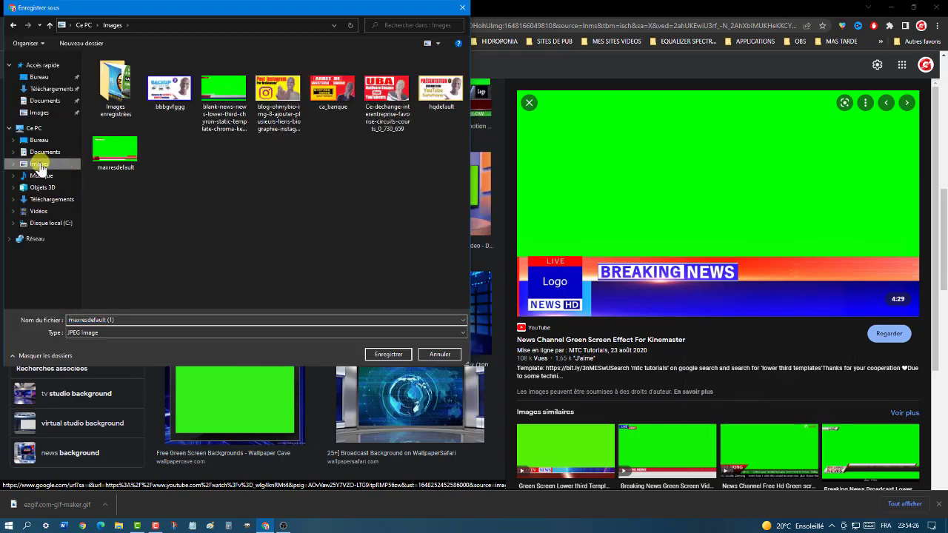
left_click(40, 166)
left_click(388, 354)
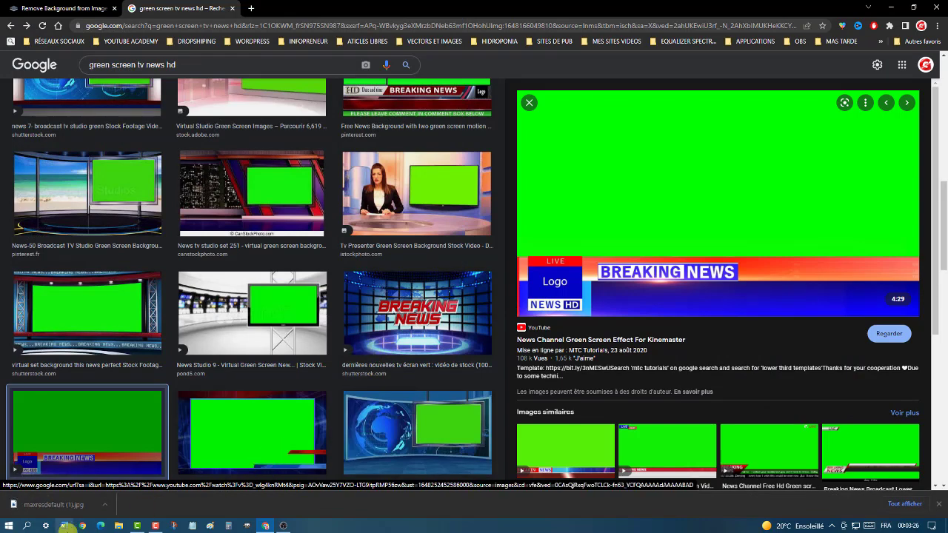
Show the downloaded maxresdefault (1) image in its folder and open it with Paint
left_click(105, 504)
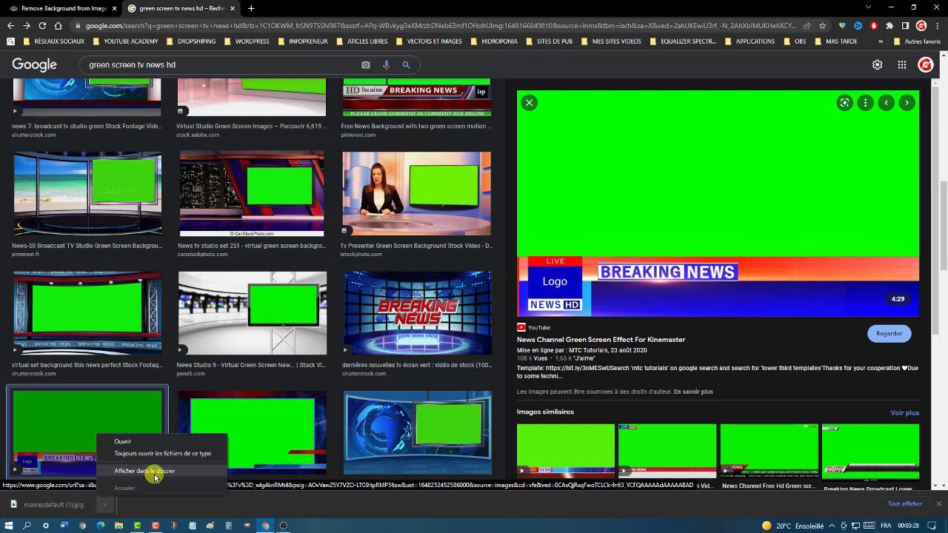
left_click(154, 474)
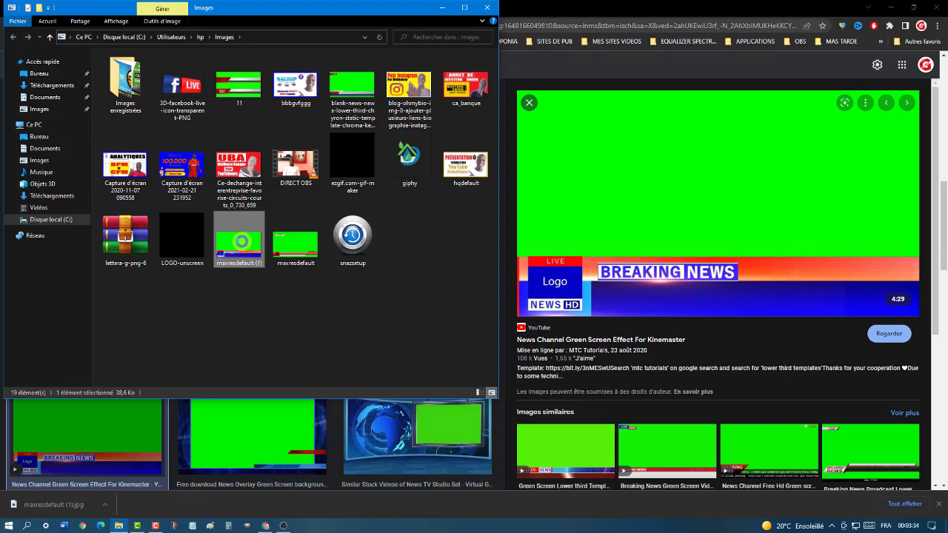
right_click(241, 244)
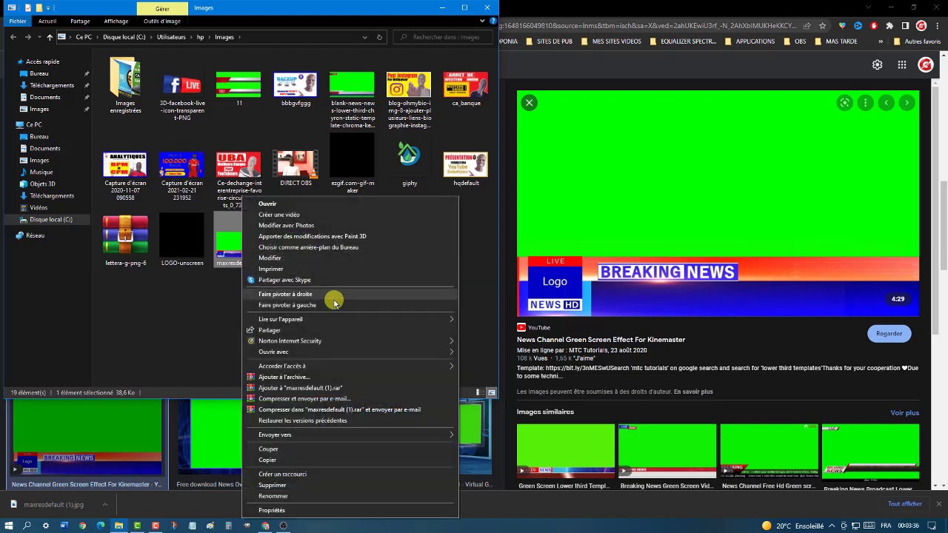
mouse_move(318, 356)
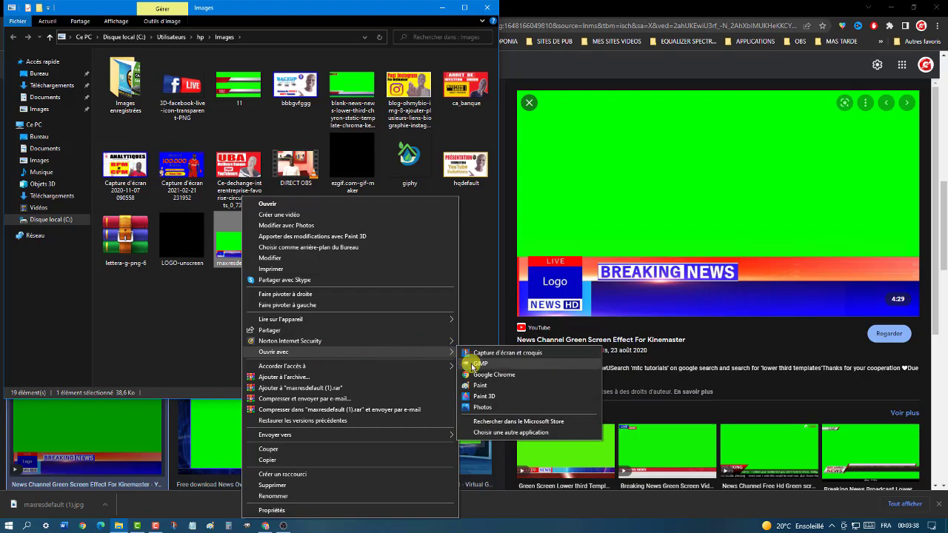
left_click(477, 393)
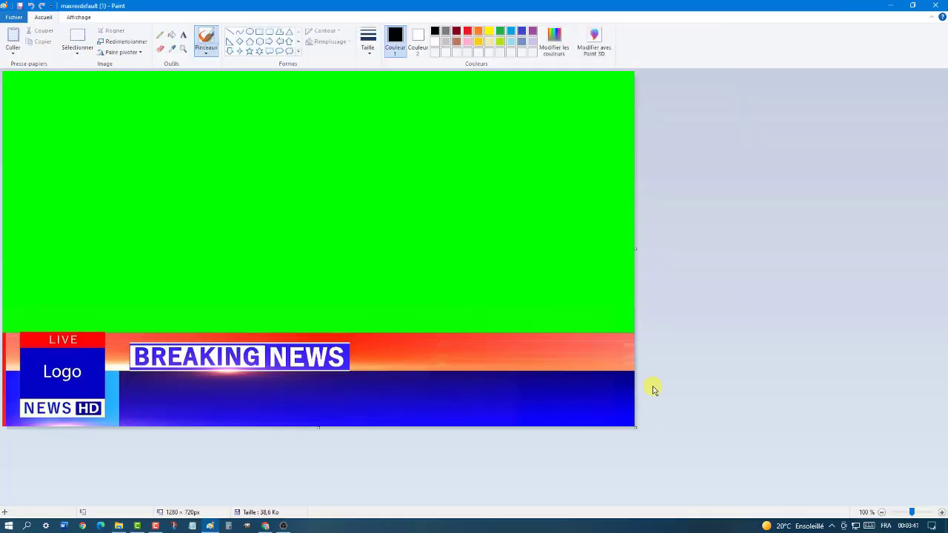
left_click(300, 375)
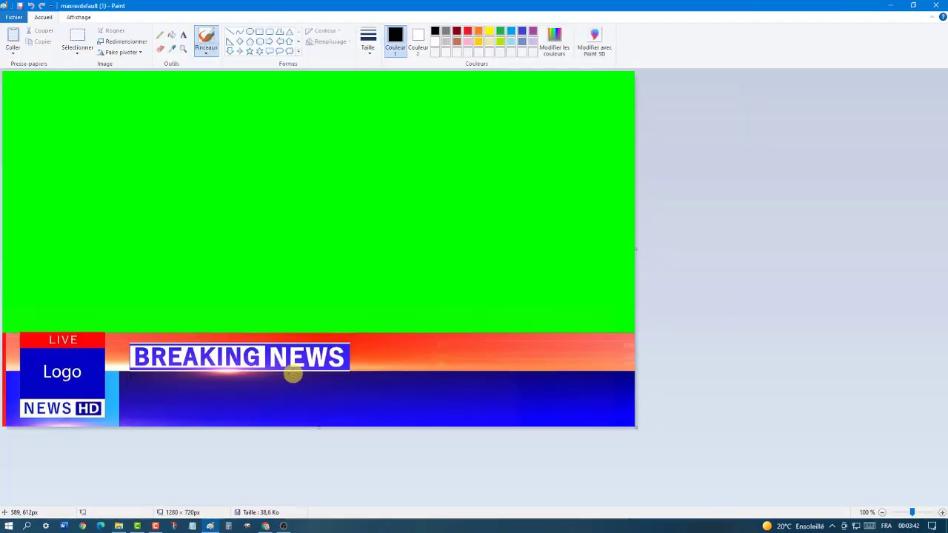
Cover the word BREAKING in the banner by stretching a selected patch of its white background across the text
left_click(92, 45)
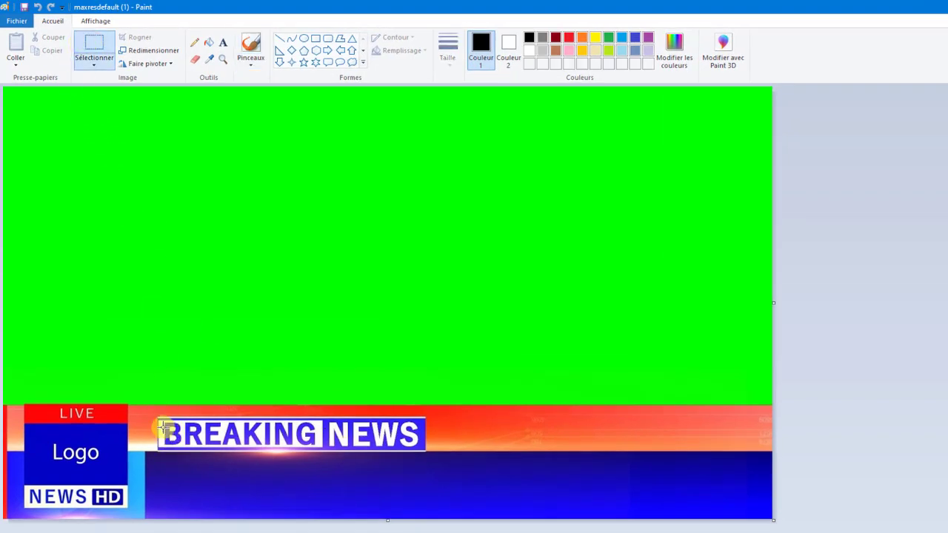
left_click_drag(161, 433, 161, 445)
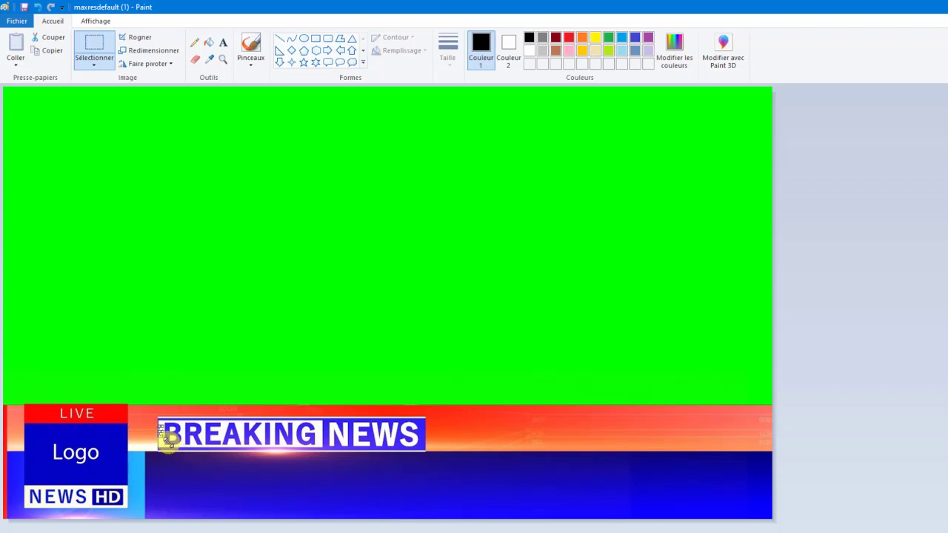
left_click_drag(169, 441, 314, 446)
key("Delete")
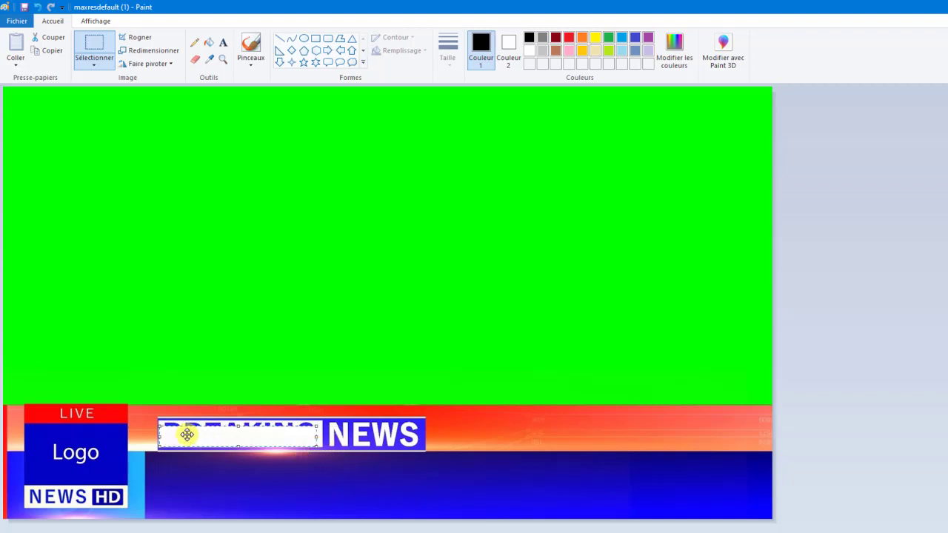
left_click_drag(160, 426, 157, 419)
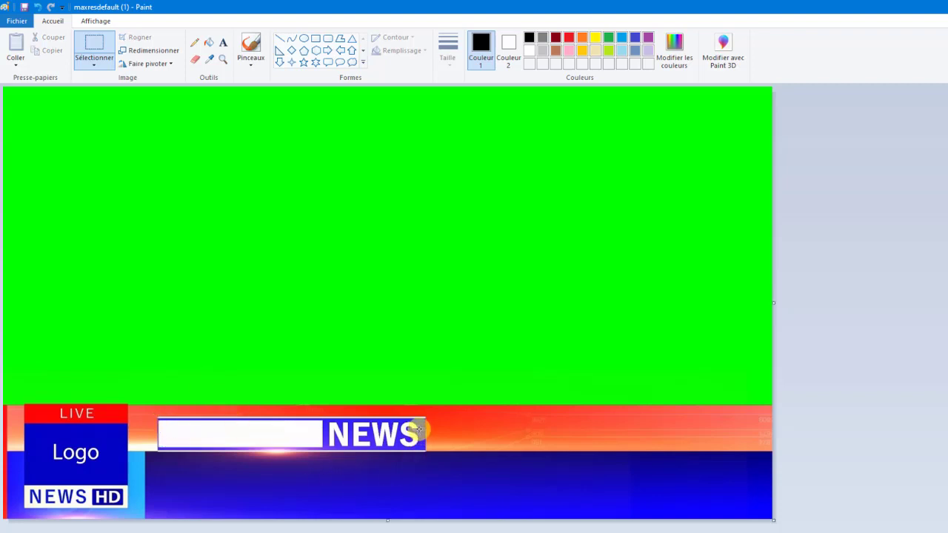
Cover the word NEWS in the banner title by stretching a selected patch of its purple-blue background across the text
left_click_drag(420, 428, 380, 449)
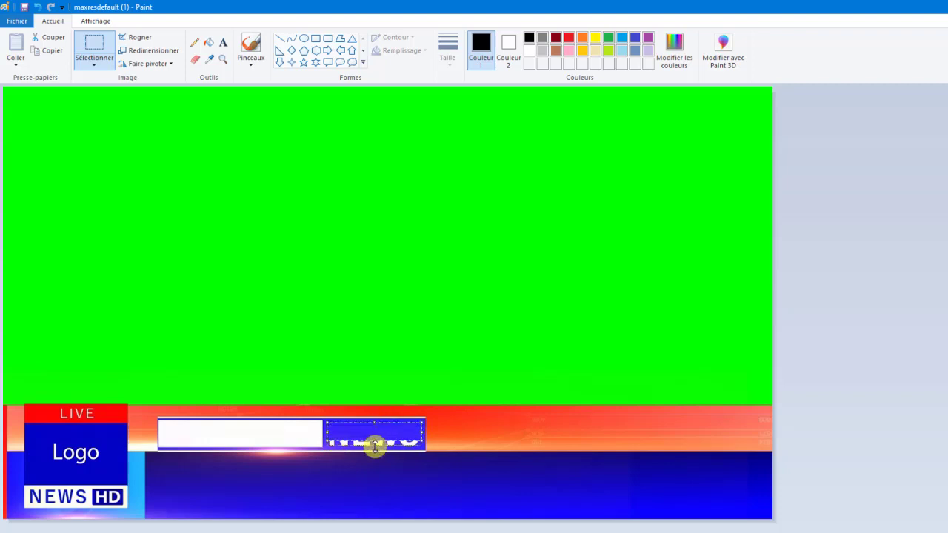
left_click(460, 443)
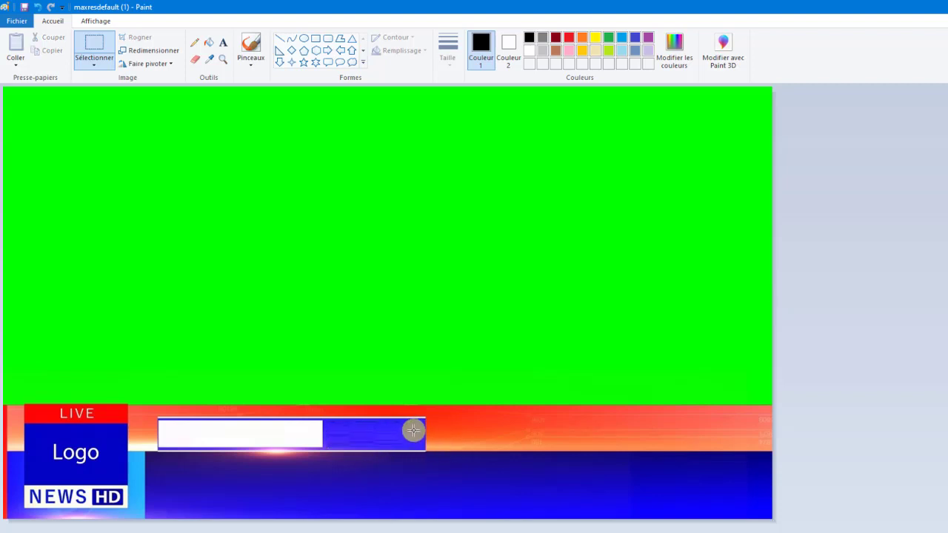
left_click_drag(412, 427, 325, 420)
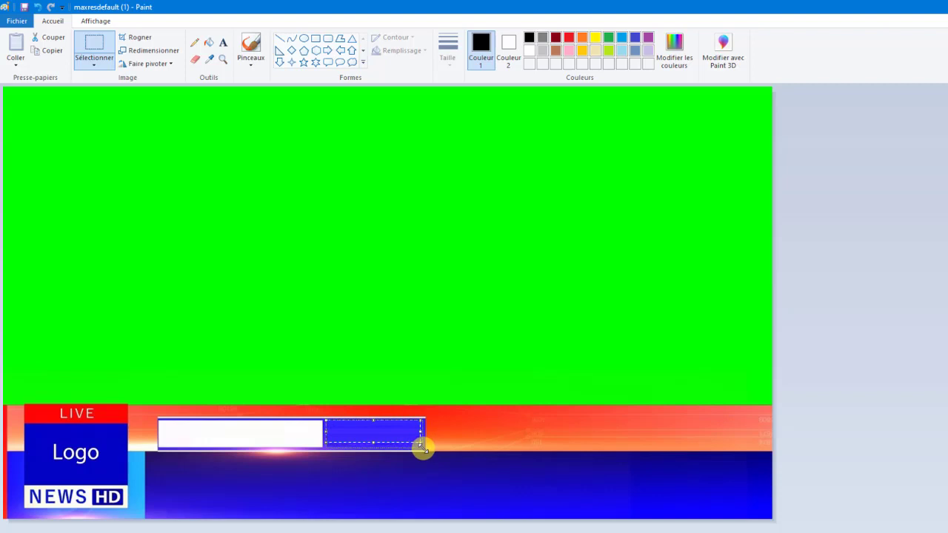
left_click(467, 443)
Cover the word Logo in the box under LIVE by stretching a selected patch of its dark blue background across it
left_click_drag(115, 464, 117, 468)
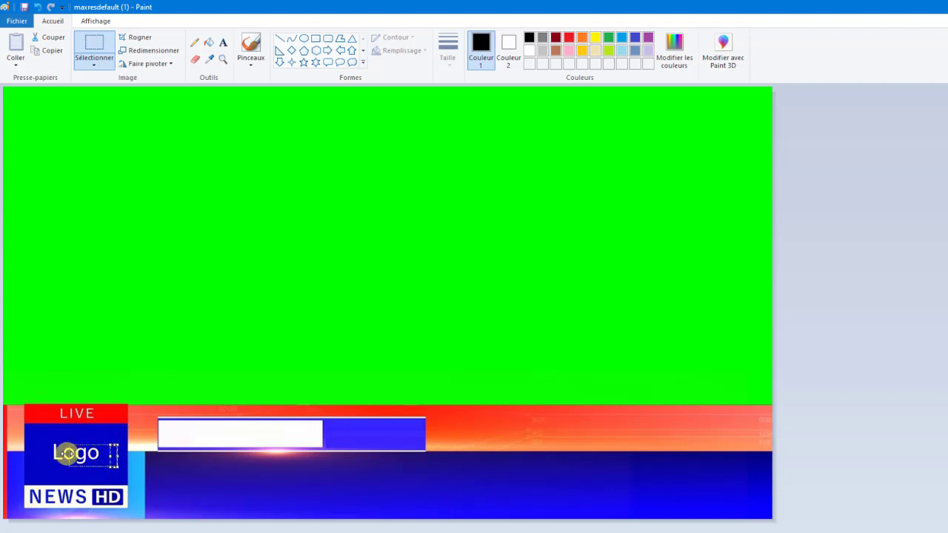
left_click_drag(66, 453, 42, 437)
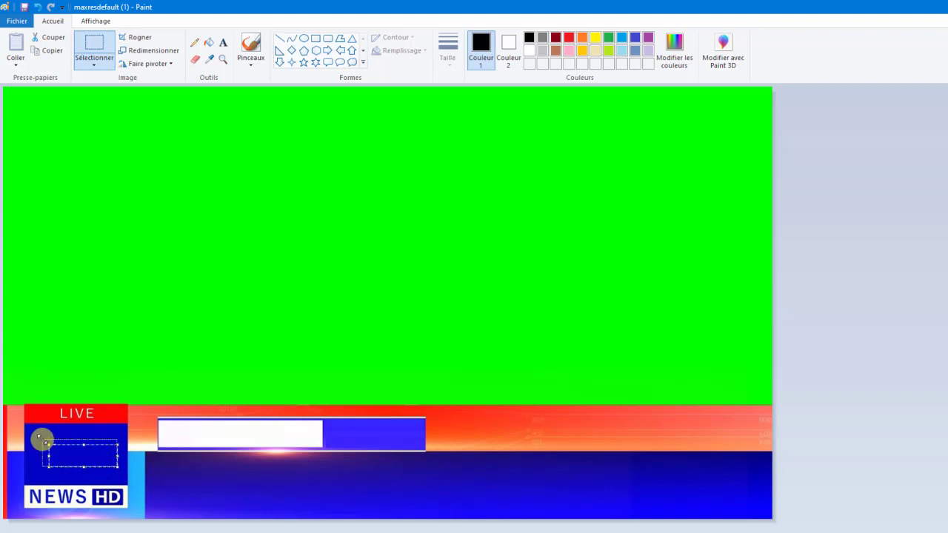
left_click(93, 477)
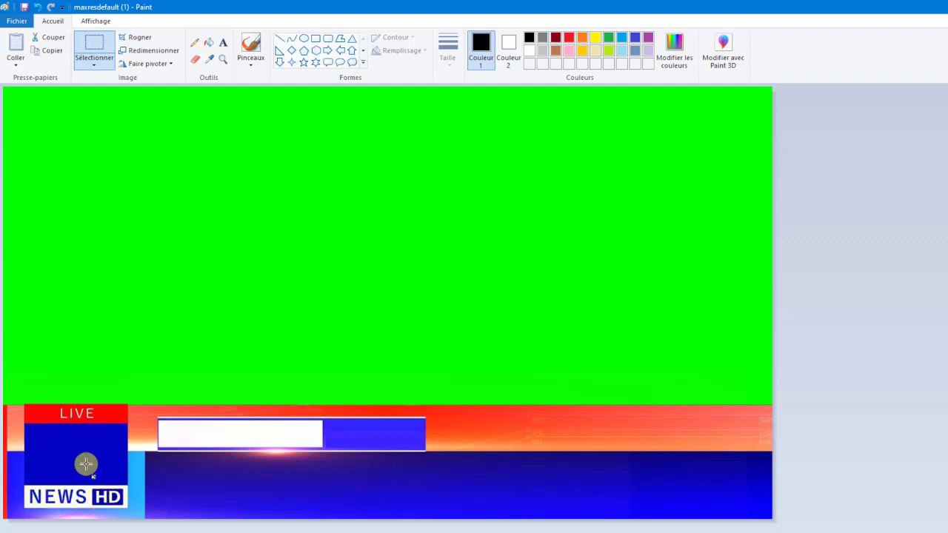
left_click(86, 465)
Try to insert the LOGO-unscreen image from the Images folder into the banner picture
left_click(15, 68)
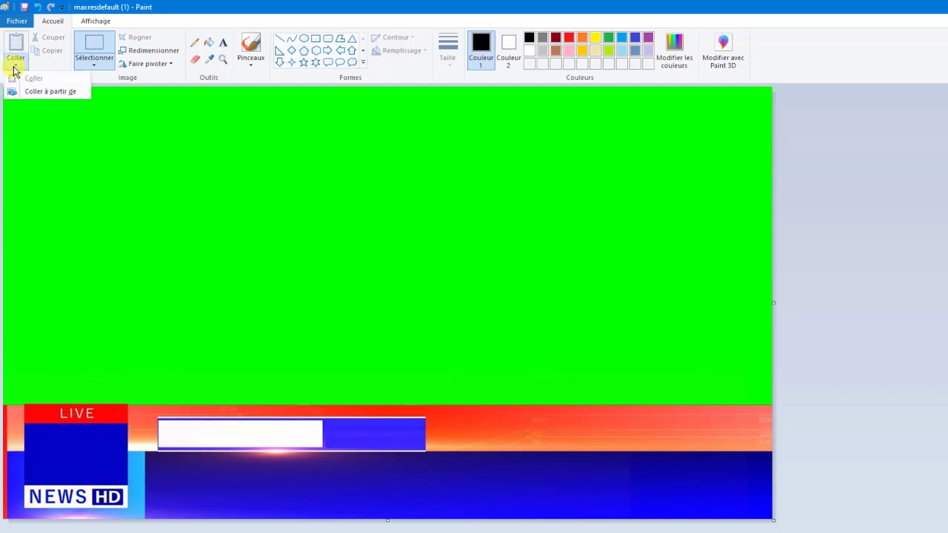
left_click(35, 92)
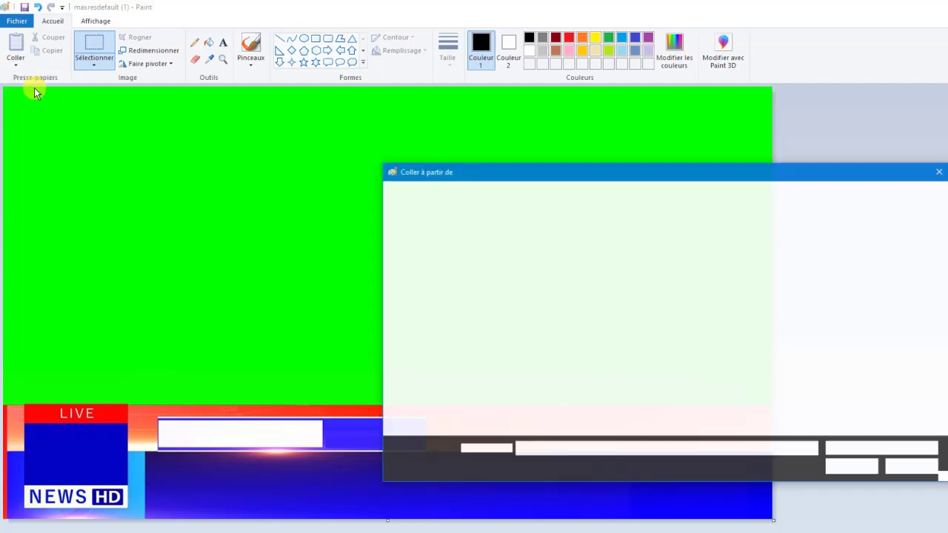
left_click_drag(609, 177, 577, 131)
left_click_drag(538, 100, 450, 54)
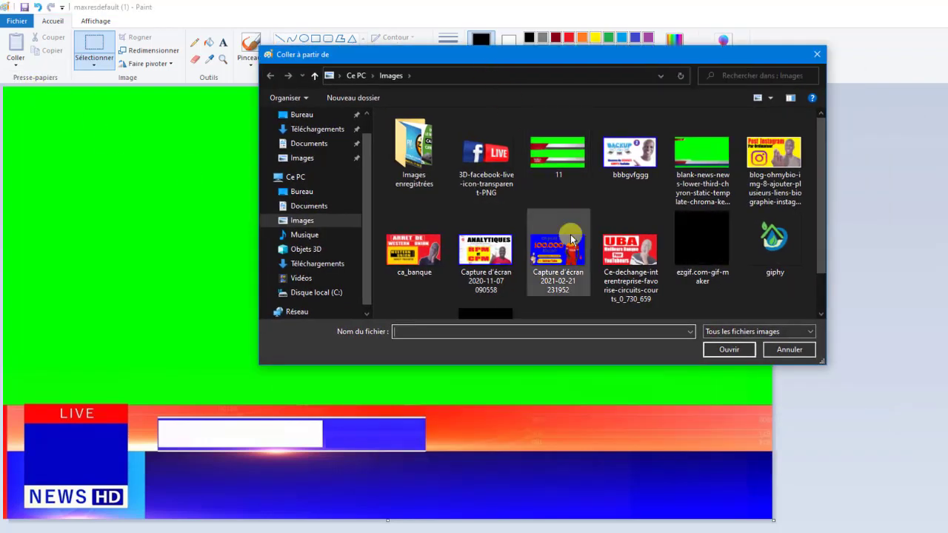
left_click_drag(612, 364, 642, 473)
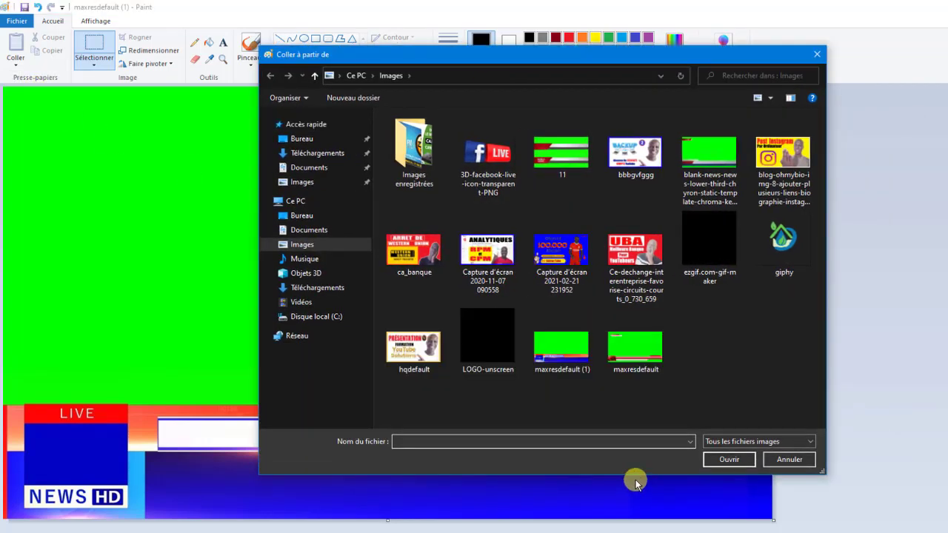
double_click(493, 348)
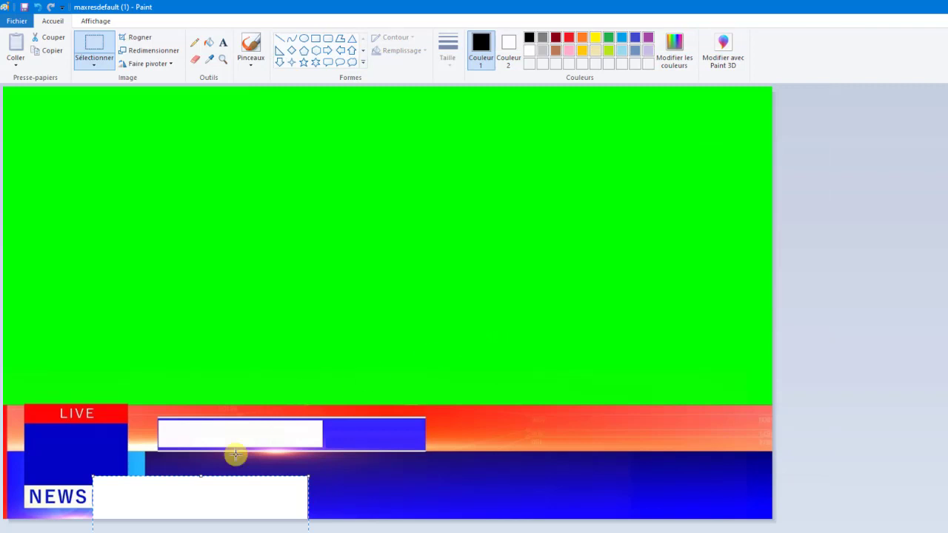
Move the pasted logo image around the green area, and undo its insertion
left_click_drag(220, 499, 345, 152)
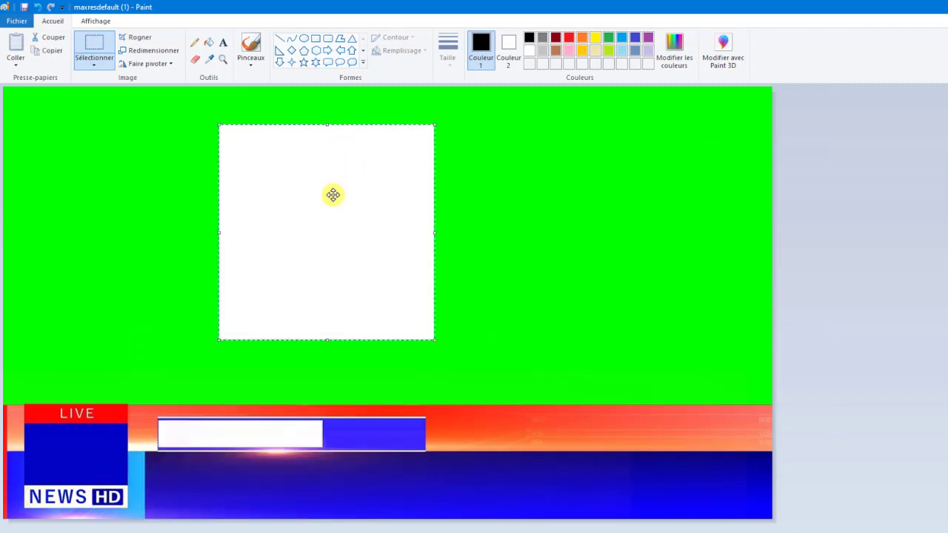
left_click_drag(333, 195, 366, 194)
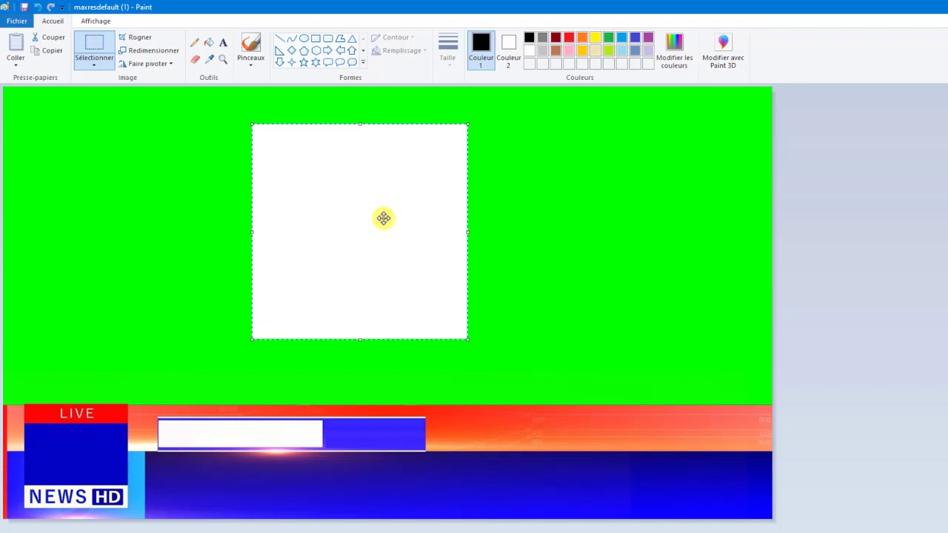
left_click_drag(364, 201, 319, 248)
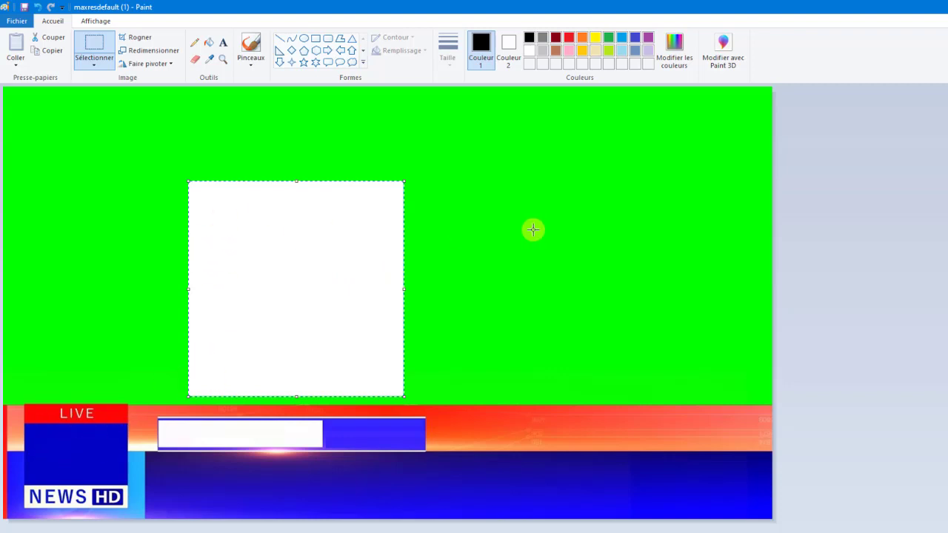
left_click(38, 7)
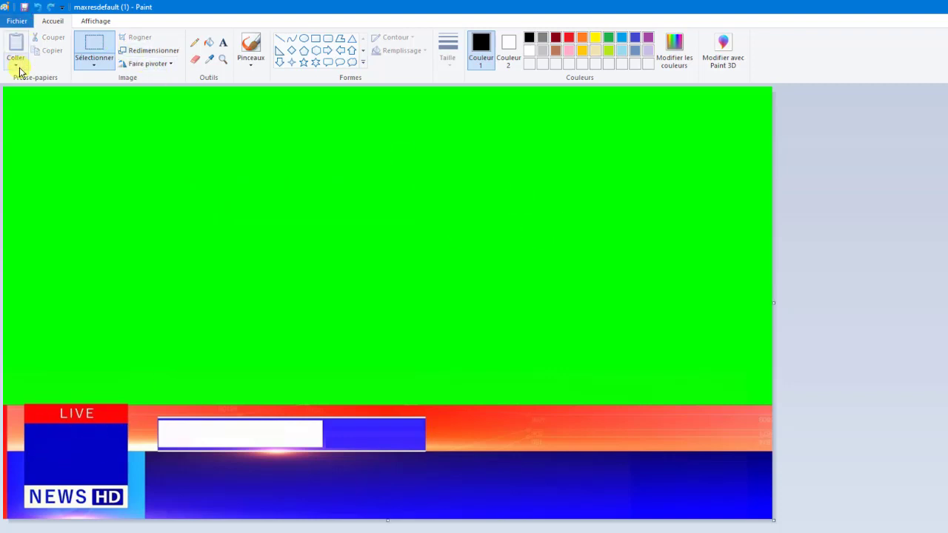
Paste the lettera-g-png-6 image from the GALSENTUBE folder in Vidéos into the banner picture
left_click(20, 71)
left_click(43, 89)
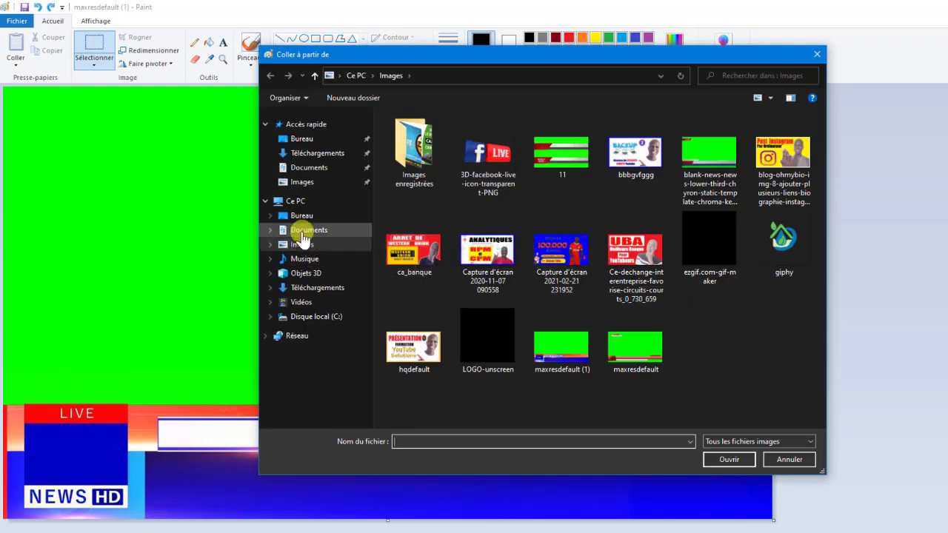
left_click(301, 302)
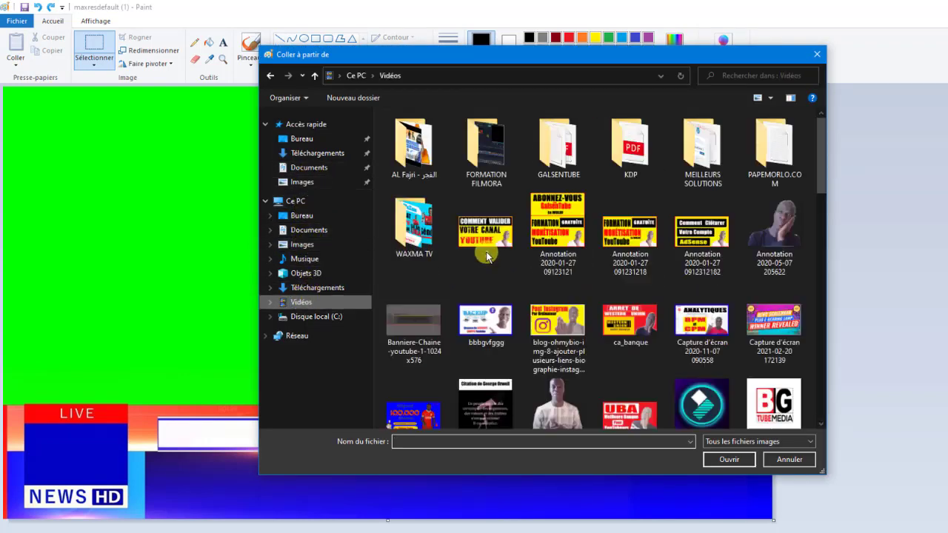
double_click(565, 175)
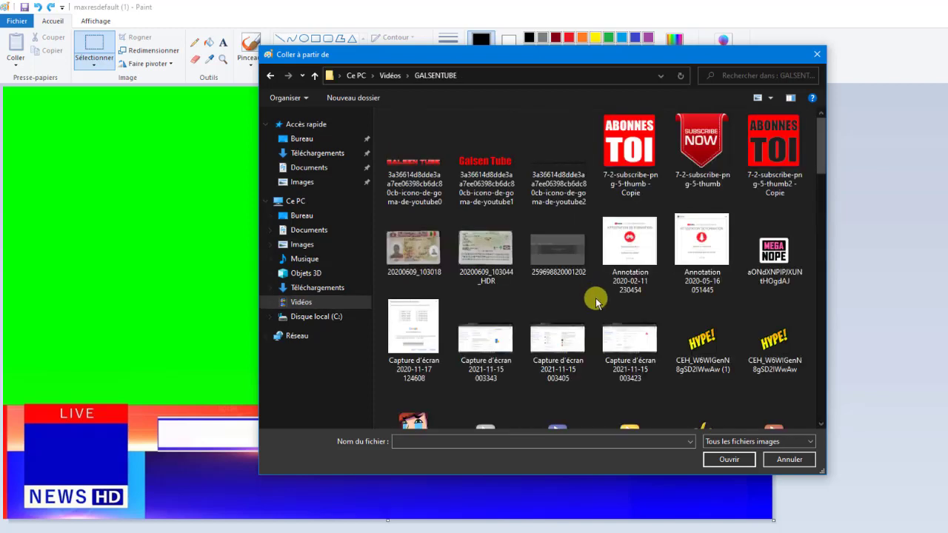
scroll(597, 304, "down", 5)
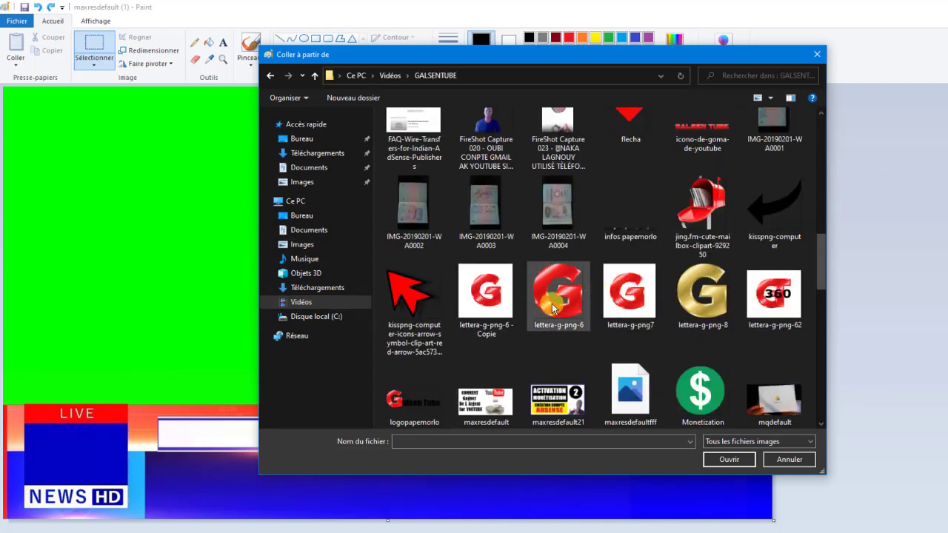
double_click(575, 289)
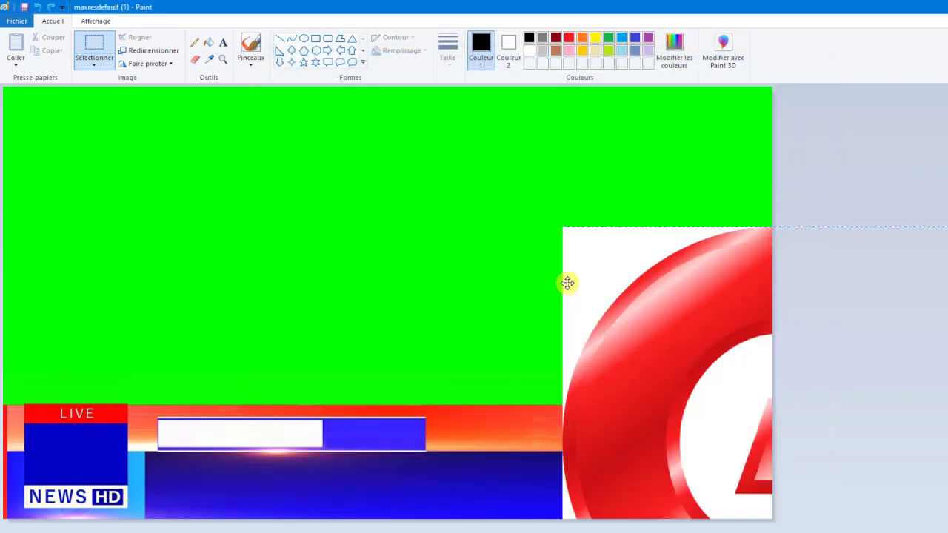
Shrink the pasted red G logo and place it in the blue logo box under LIVE, and undo its insertion
left_click_drag(615, 307, 177, 182)
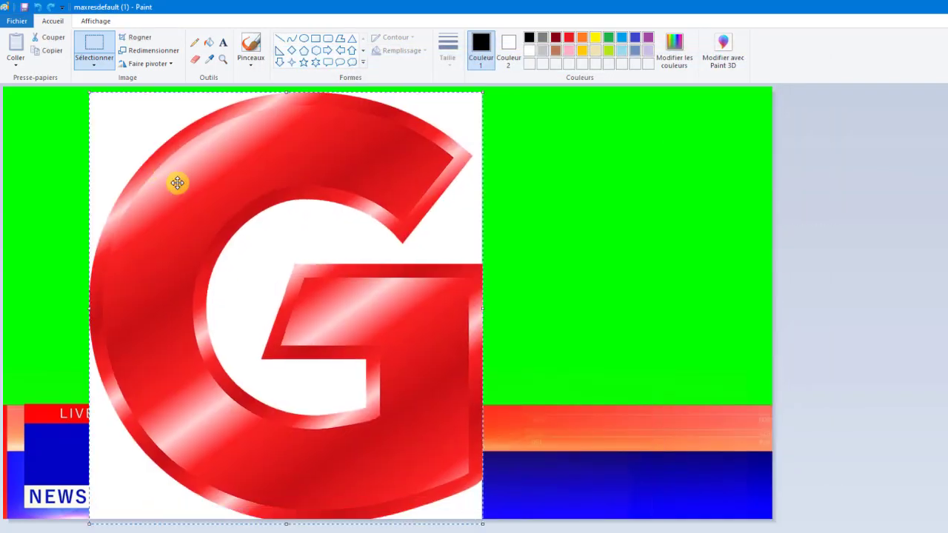
left_click_drag(482, 94, 96, 446)
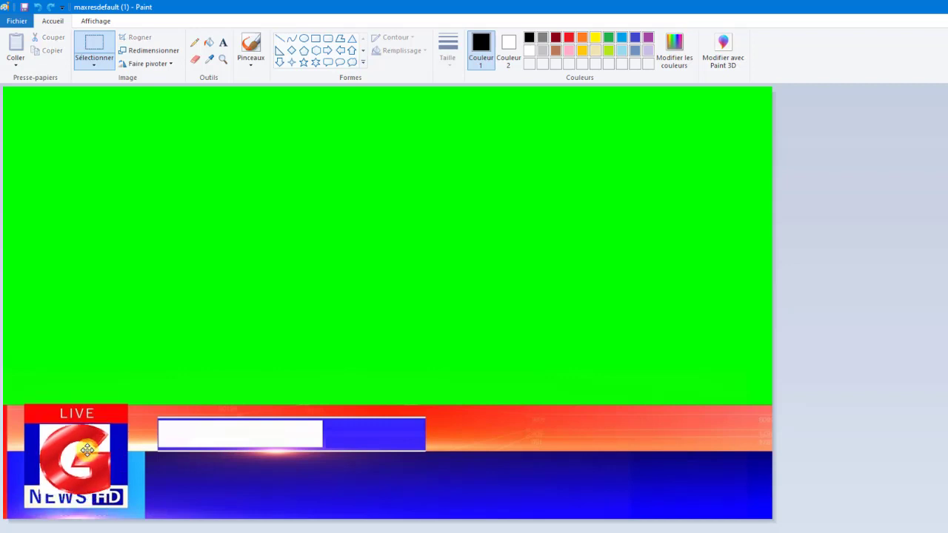
left_click(194, 369)
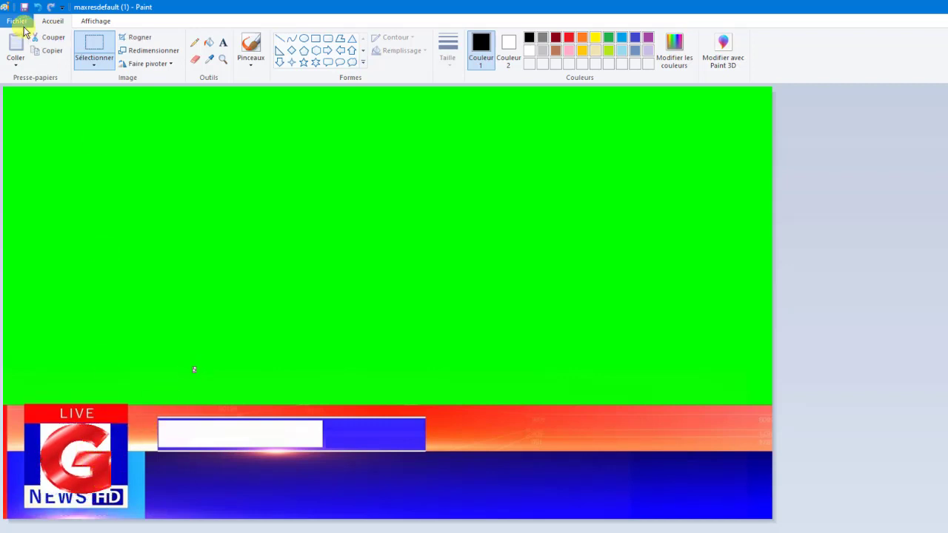
left_click(38, 8)
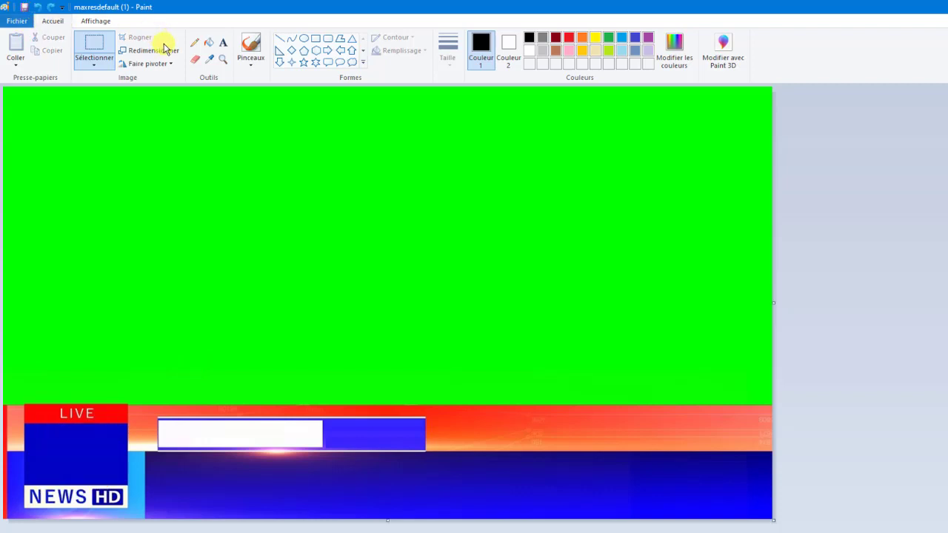
Sample the dark blue of the emptied logo box as the foreground colour, Couleur 1
left_click(211, 59)
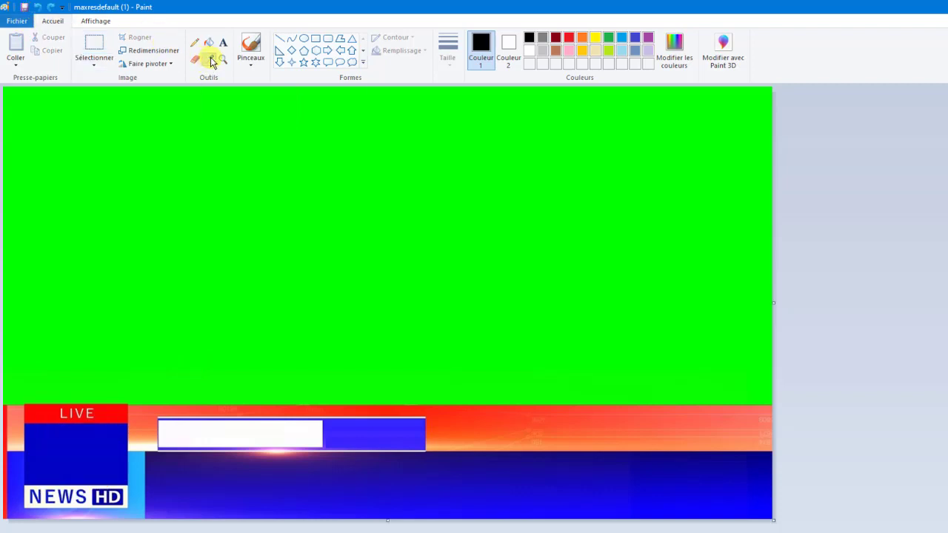
left_click(82, 444)
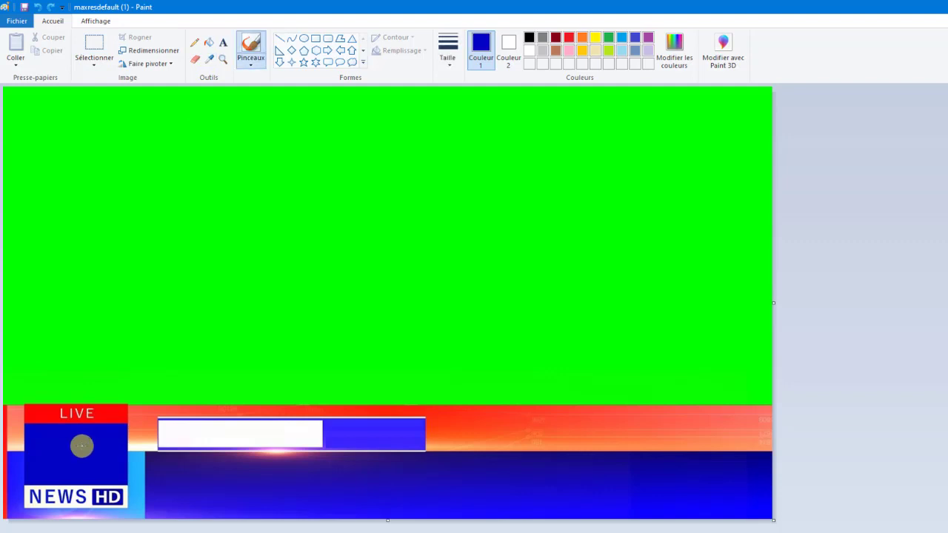
left_click(482, 43)
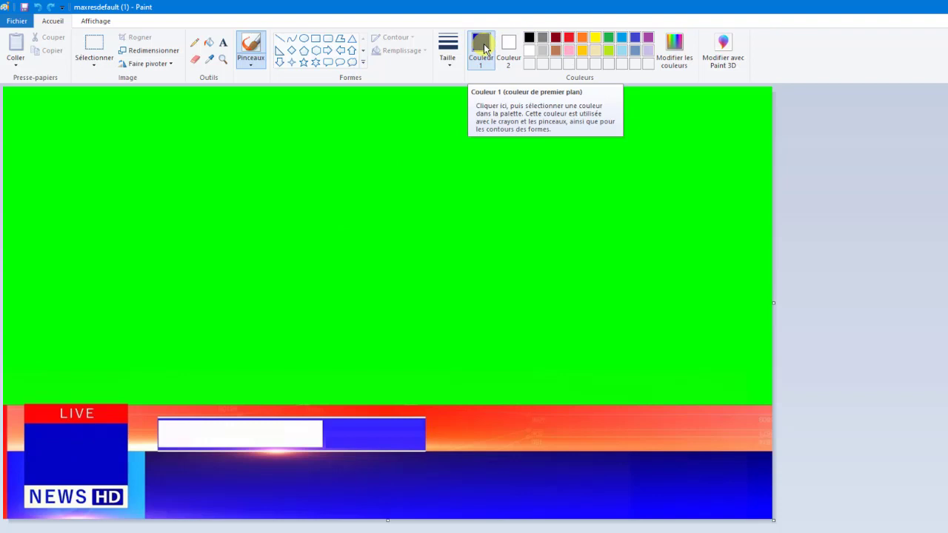
Add the sampled dark blue to the custom colours and set it as the background colour, Couleur 2
left_click(676, 65)
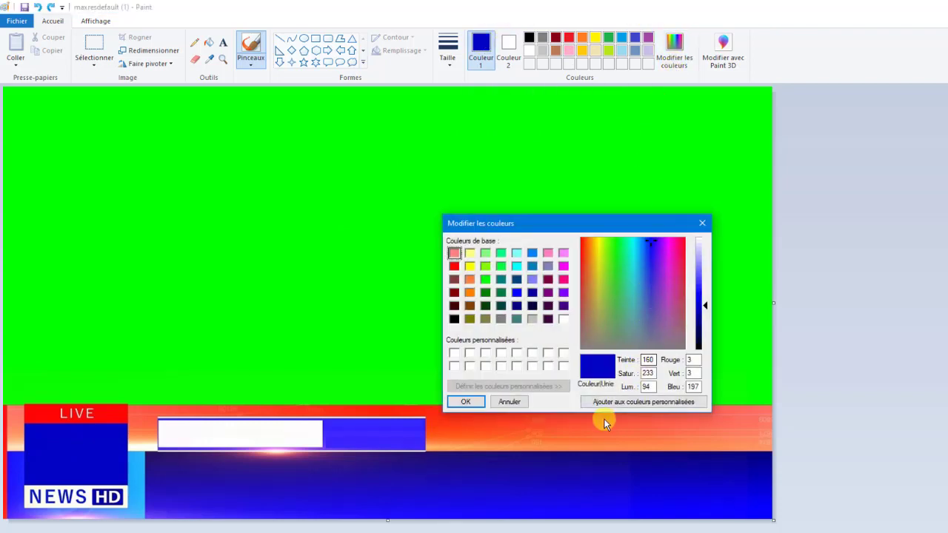
left_click(657, 402)
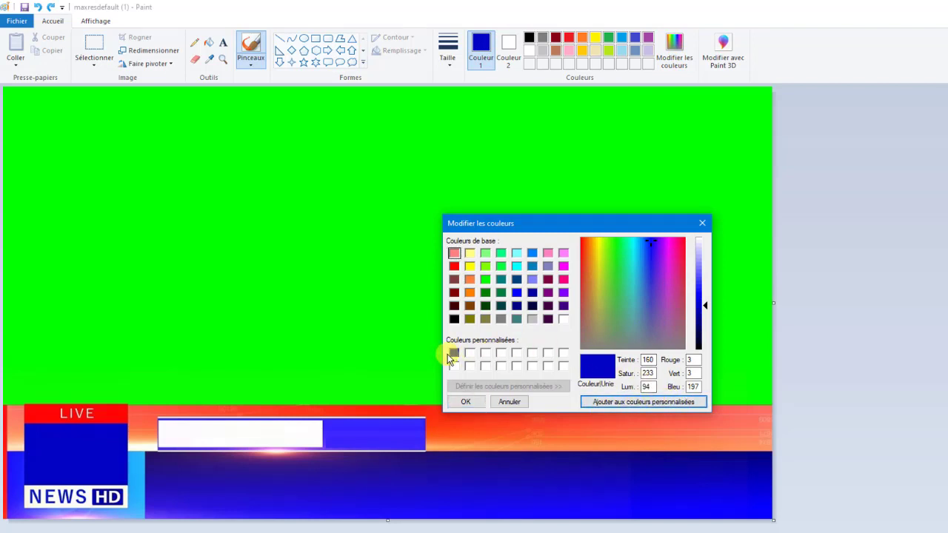
left_click(468, 400)
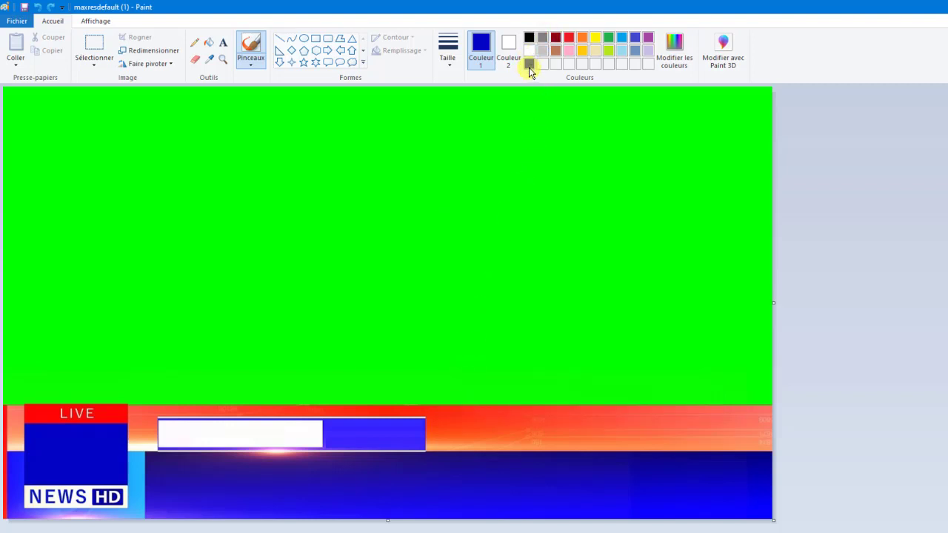
left_click(508, 51)
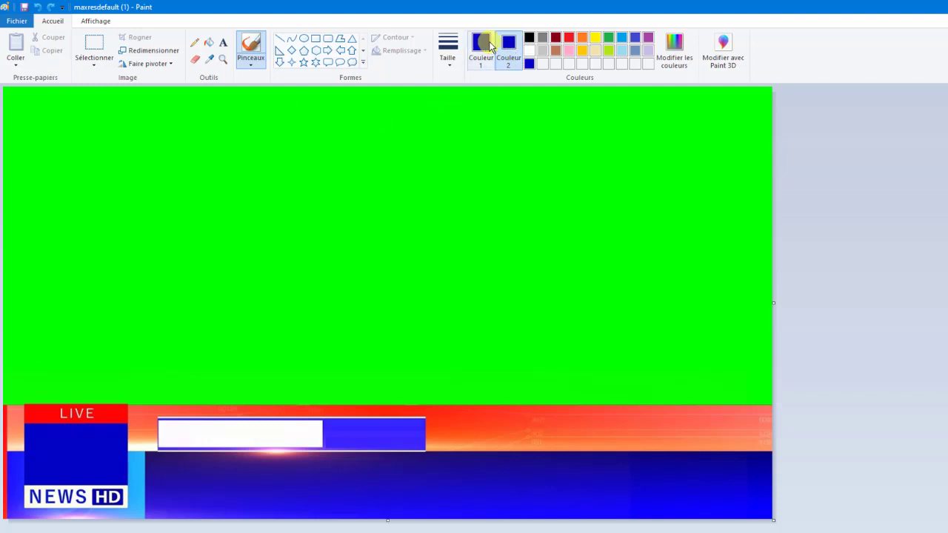
Insert the lettera-g-png-6 image from the GALSENTUBE folder again, over the dark blue background colour
left_click(17, 65)
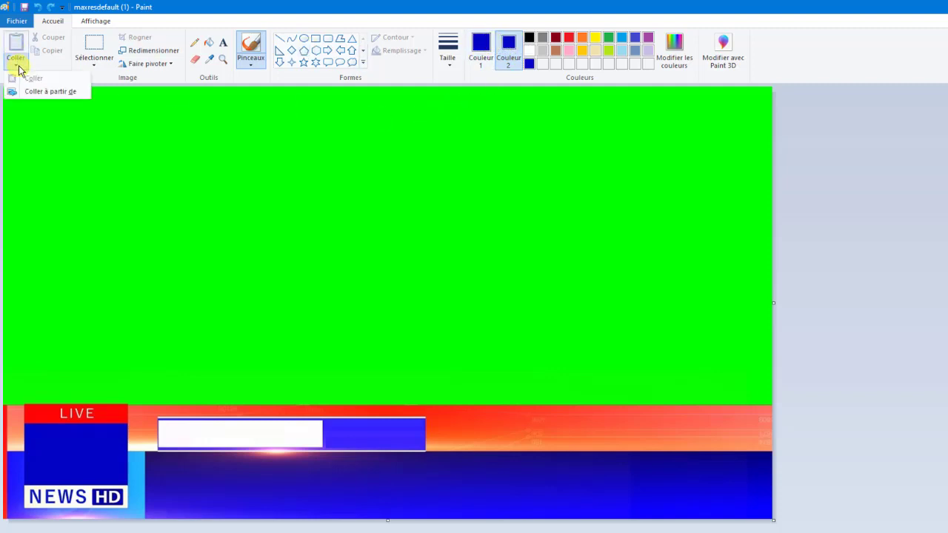
left_click(36, 91)
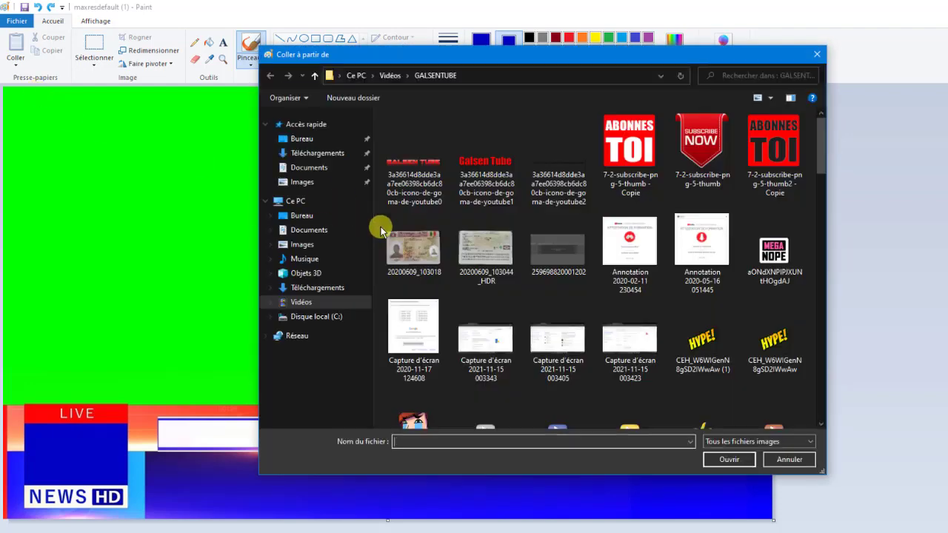
scroll(609, 278, "down", 10)
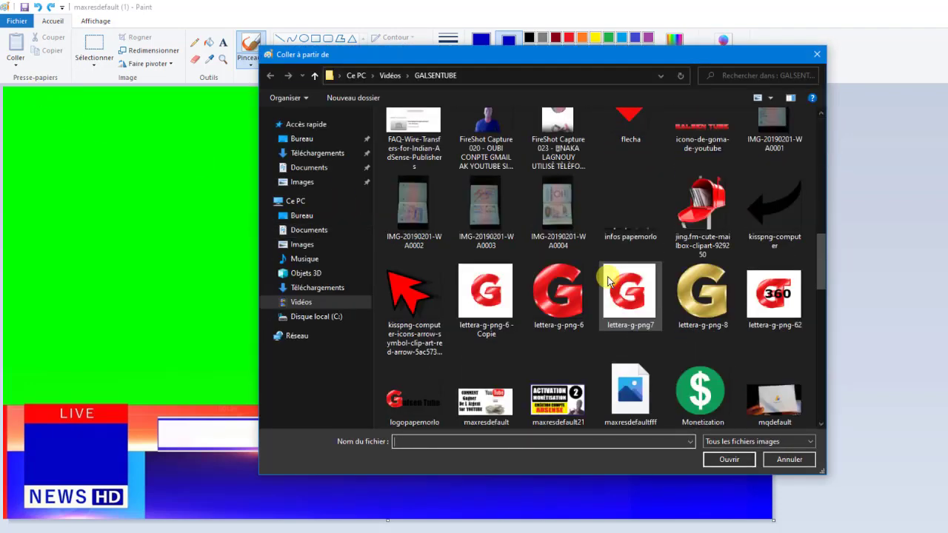
double_click(563, 304)
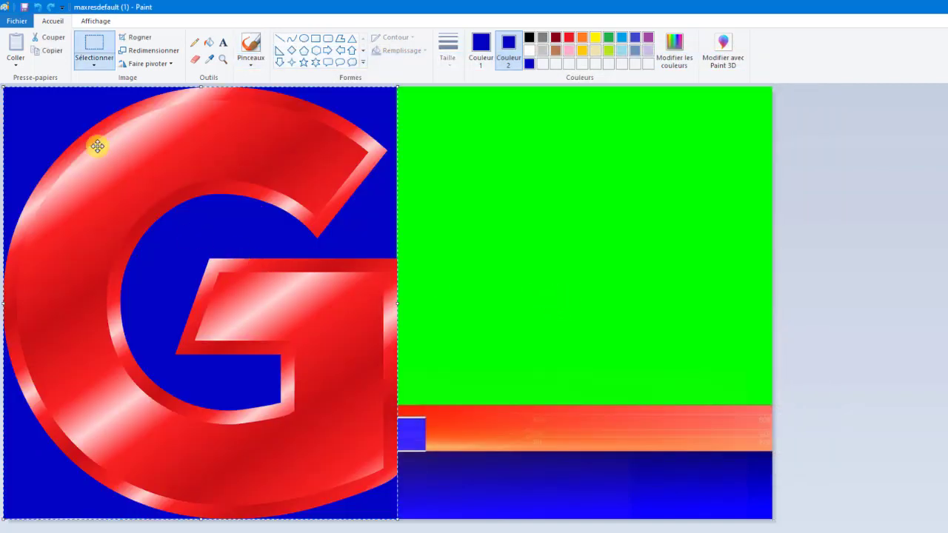
Shrink the pasted red G logo and fit it into the blue logo box between LIVE and NEWS HD
left_click_drag(6, 90, 227, 333)
left_click_drag(317, 364, 173, 186)
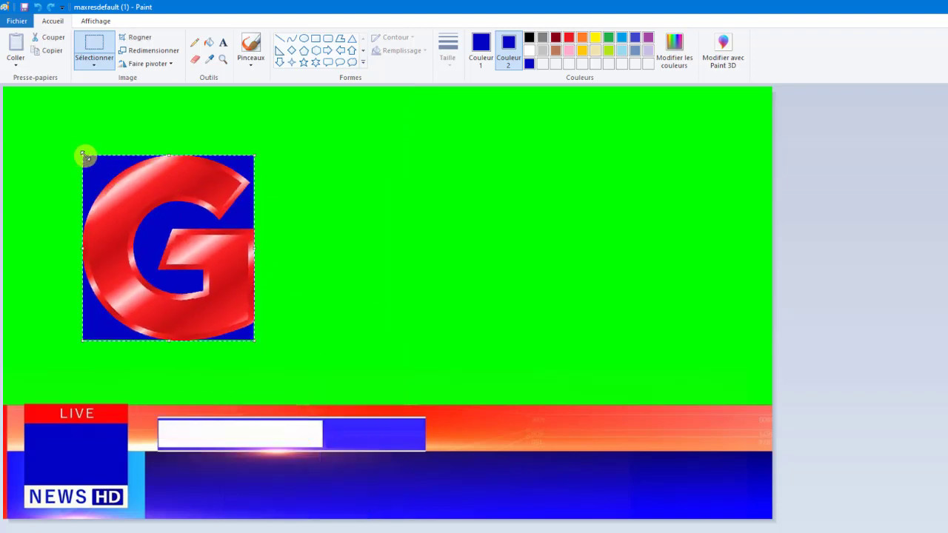
left_click_drag(82, 155, 200, 286)
left_click_drag(232, 313, 81, 451)
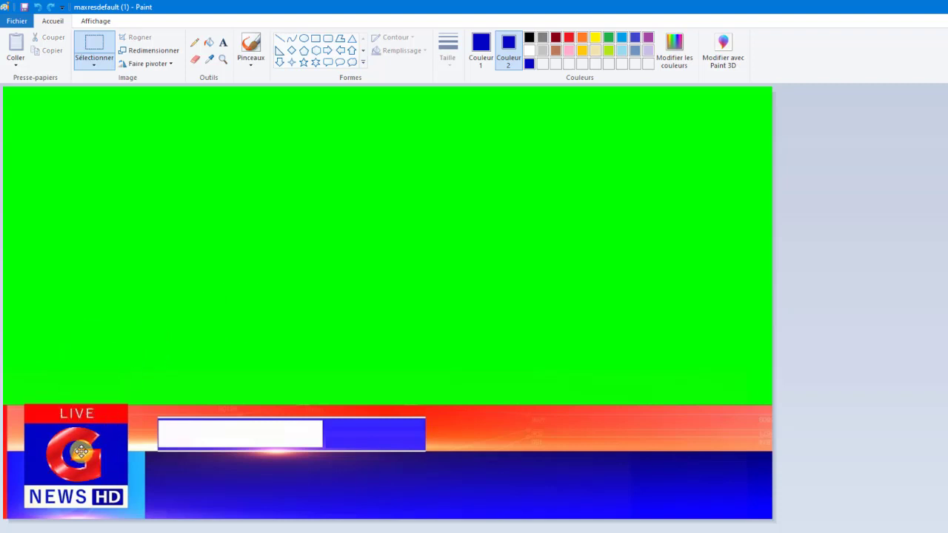
left_click(148, 374)
Cut the green area off by shortening the canvas to the banner's edge with the picture rotated 180°, and rotate it back upright
left_click(164, 65)
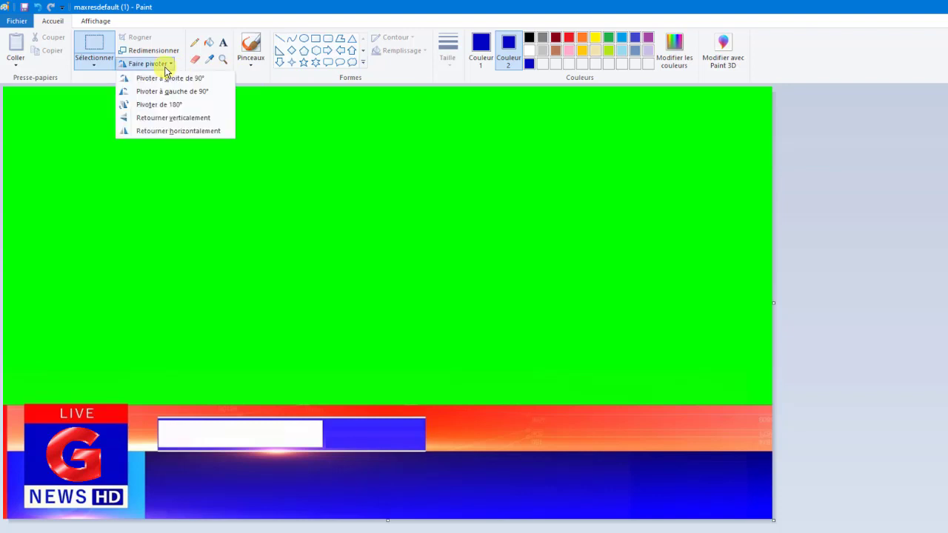
left_click(170, 110)
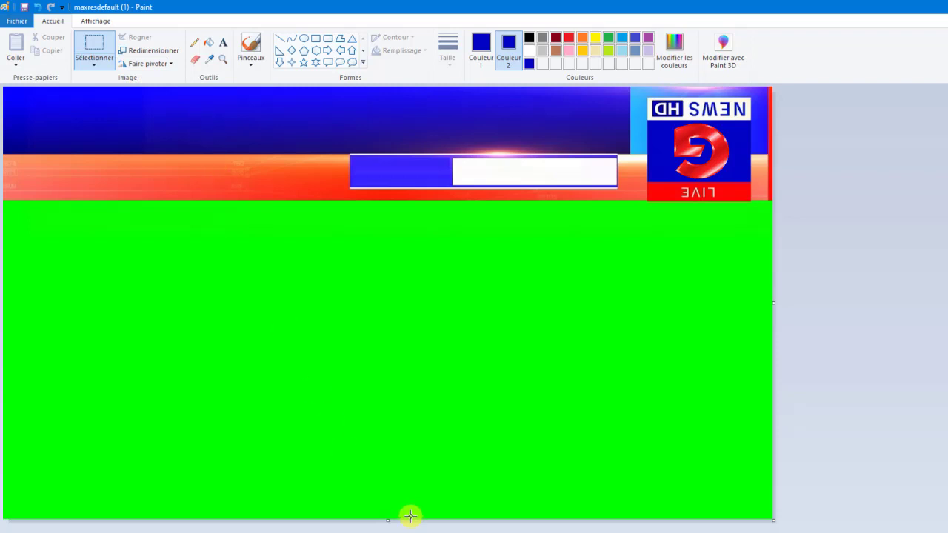
left_click_drag(387, 521, 393, 204)
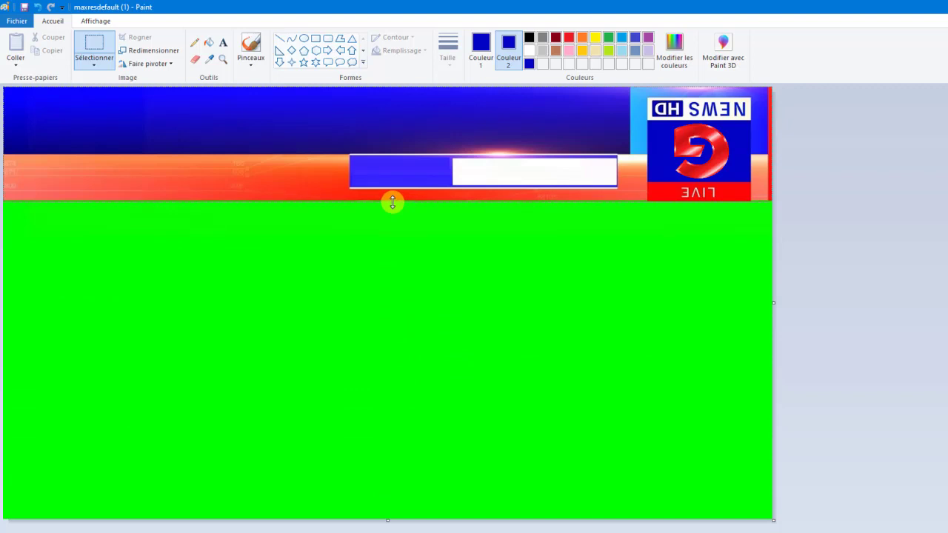
left_click_drag(392, 202, 388, 200)
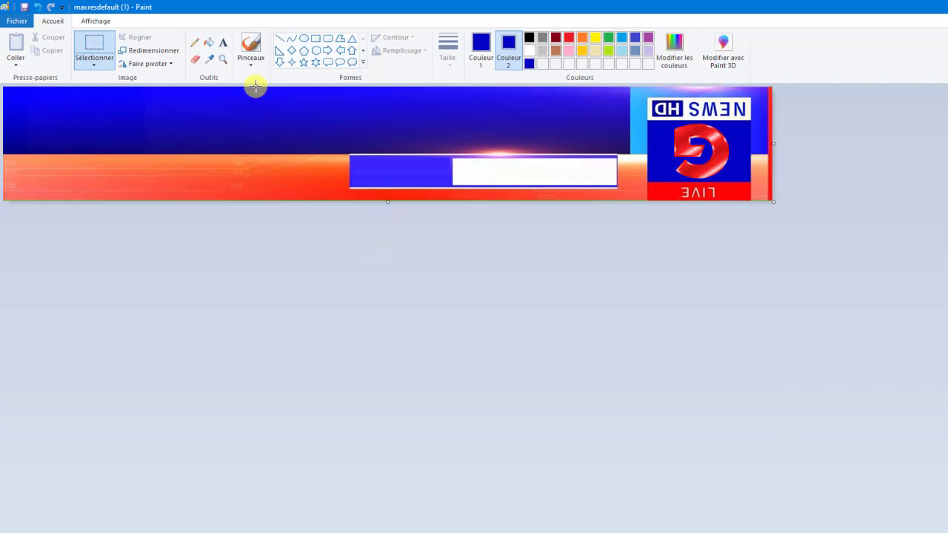
left_click(171, 66)
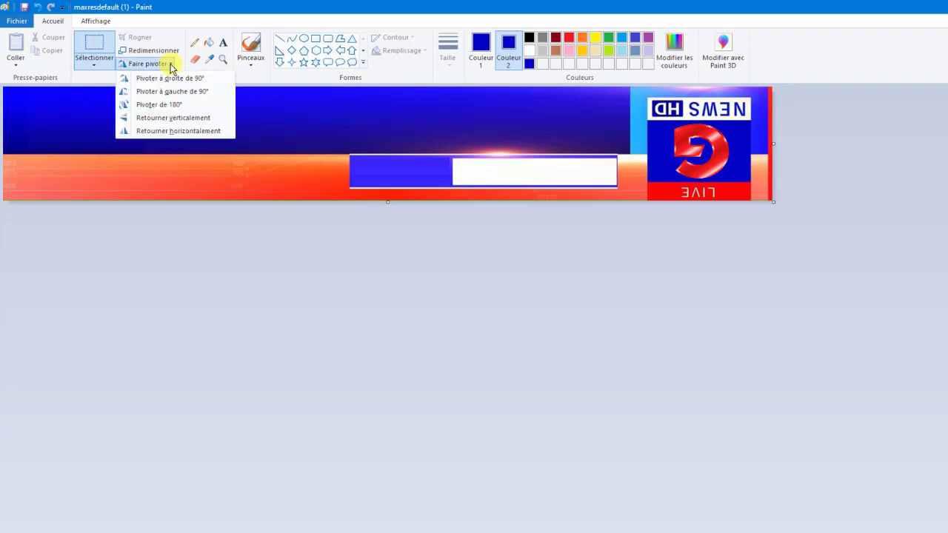
left_click(176, 107)
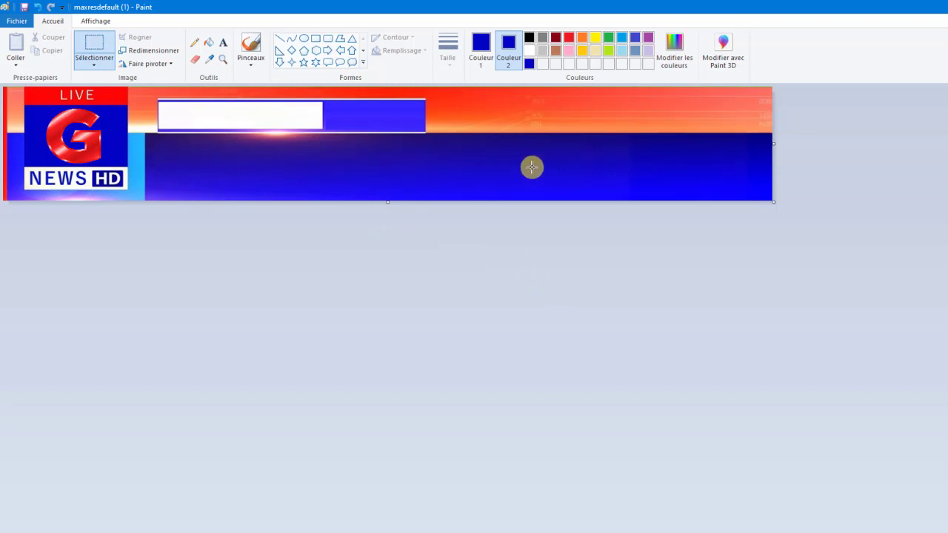
left_click(315, 38)
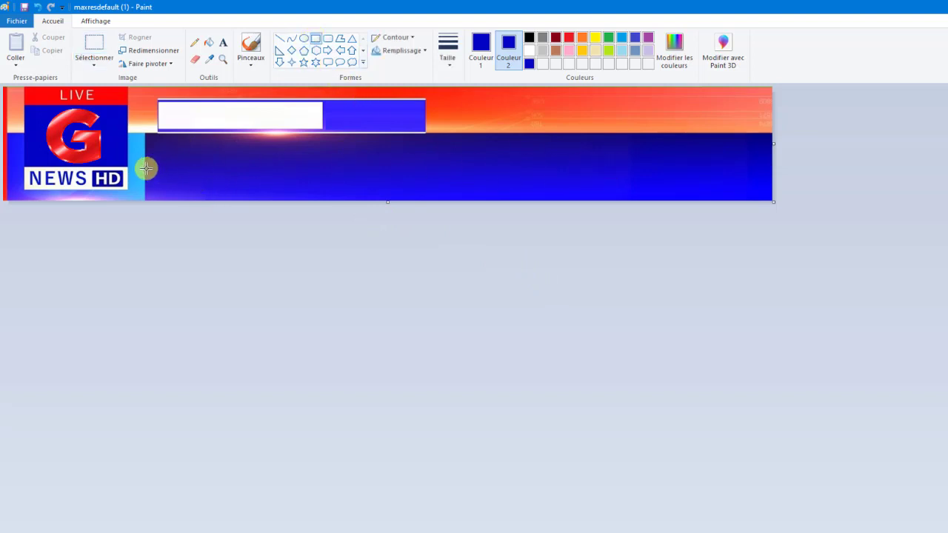
left_click_drag(146, 168, 285, 173)
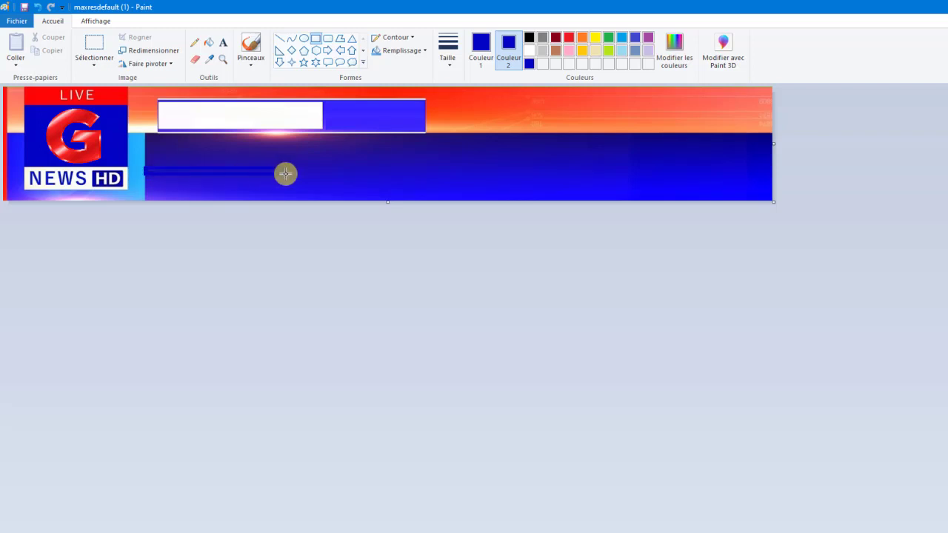
left_click(39, 7)
Set Couleur 2 to white and clear a thin strip across the lower blue band, from the logo area to the banner's far end
left_click(94, 42)
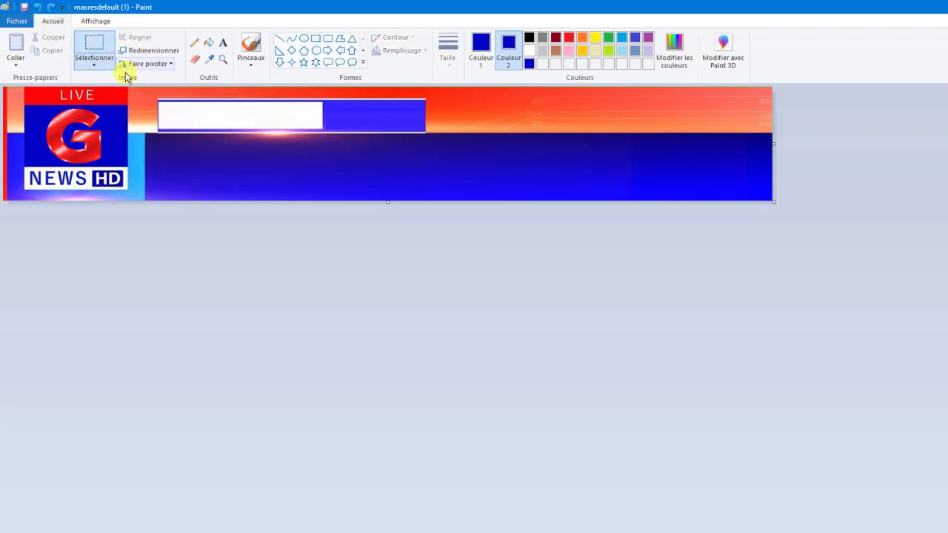
left_click_drag(145, 172, 777, 192)
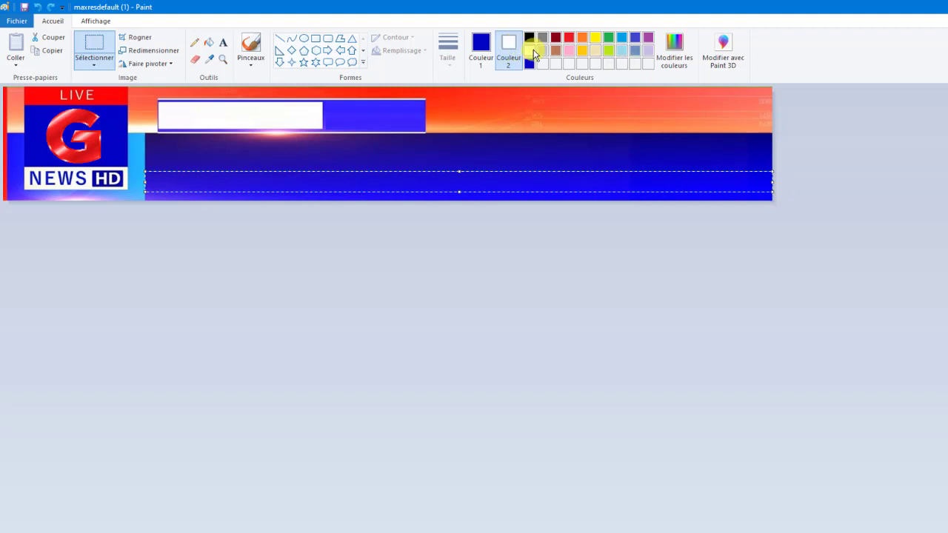
key("Delete")
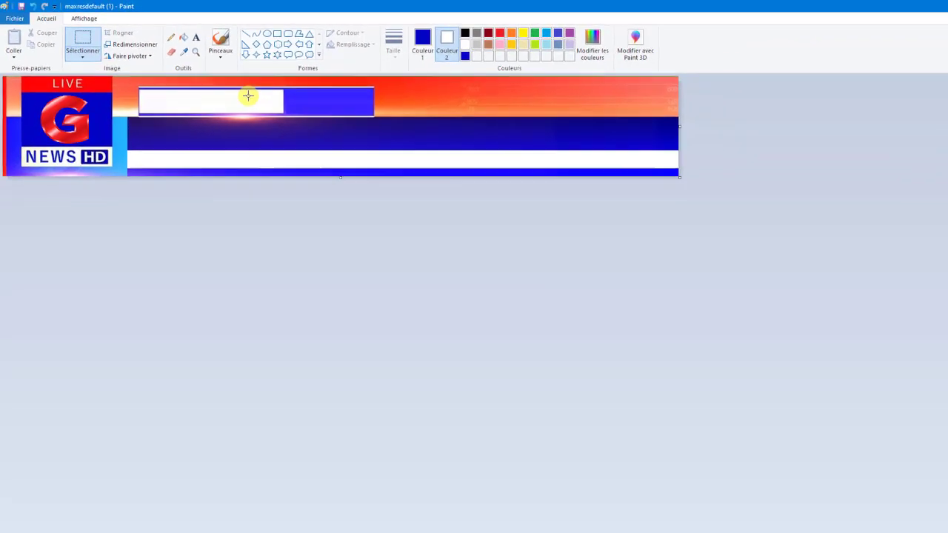
Switch to Chrome, open YouTube in a new tab and bring up the channel's content list in YouTube Studio
left_click(264, 526)
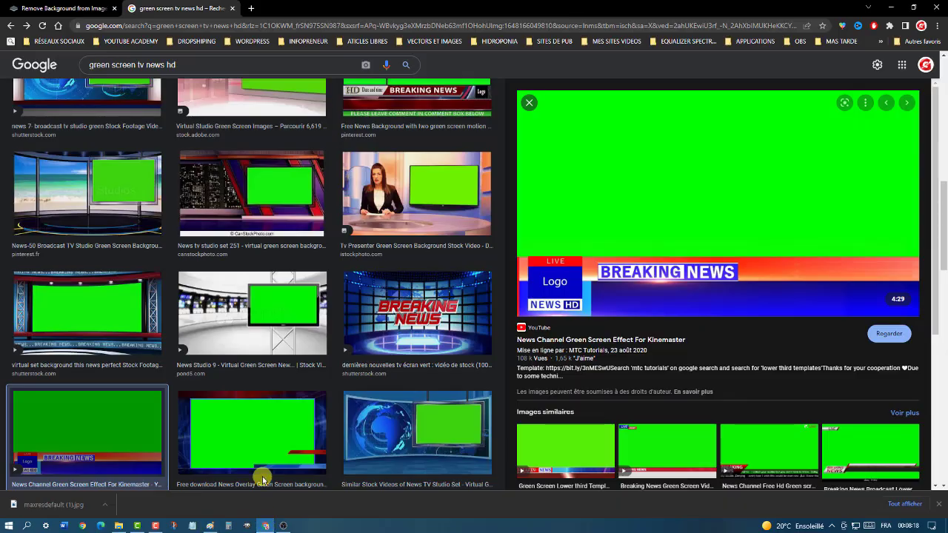
left_click(251, 9)
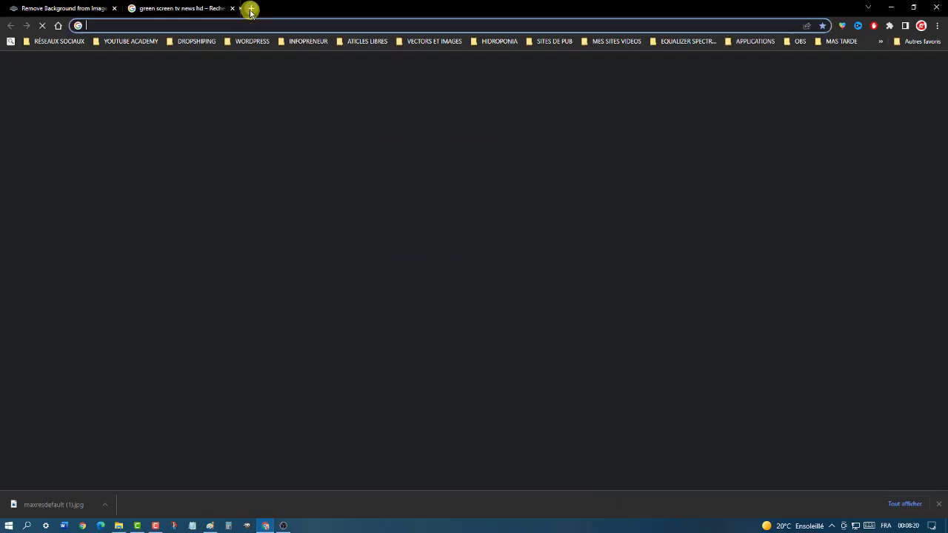
left_click(390, 249)
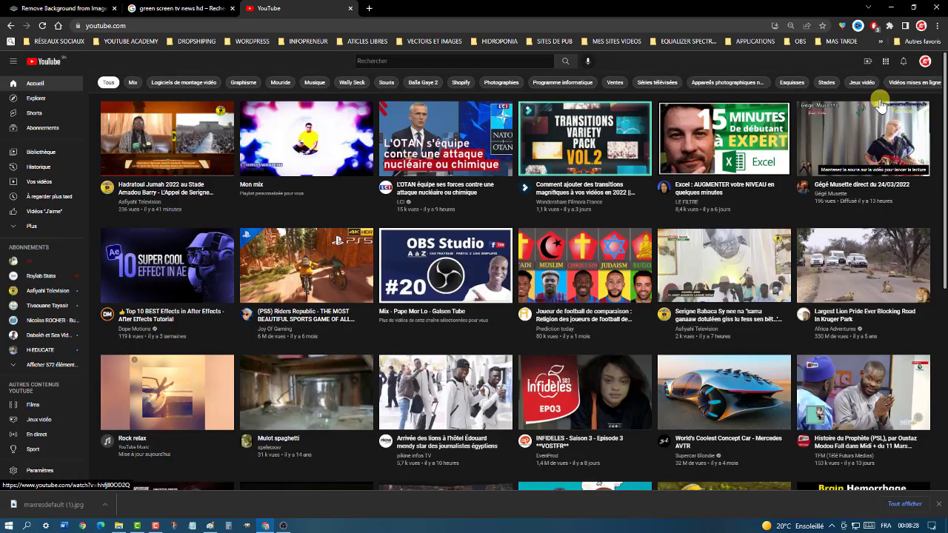
left_click(924, 60)
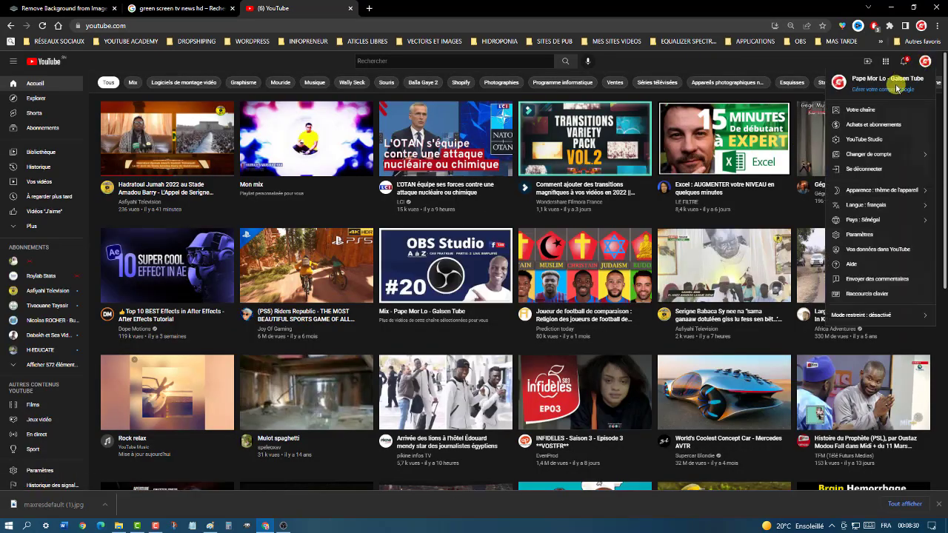
left_click(871, 141)
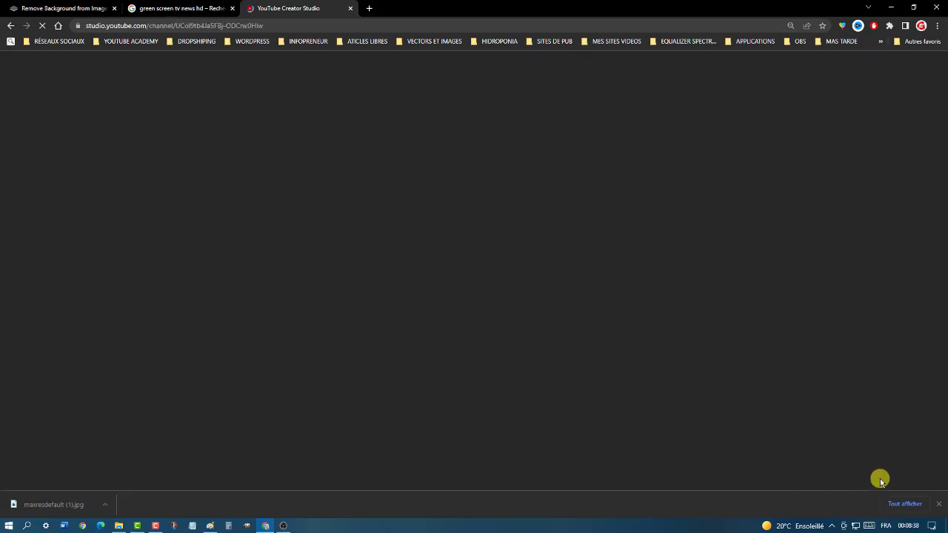
left_click(937, 505)
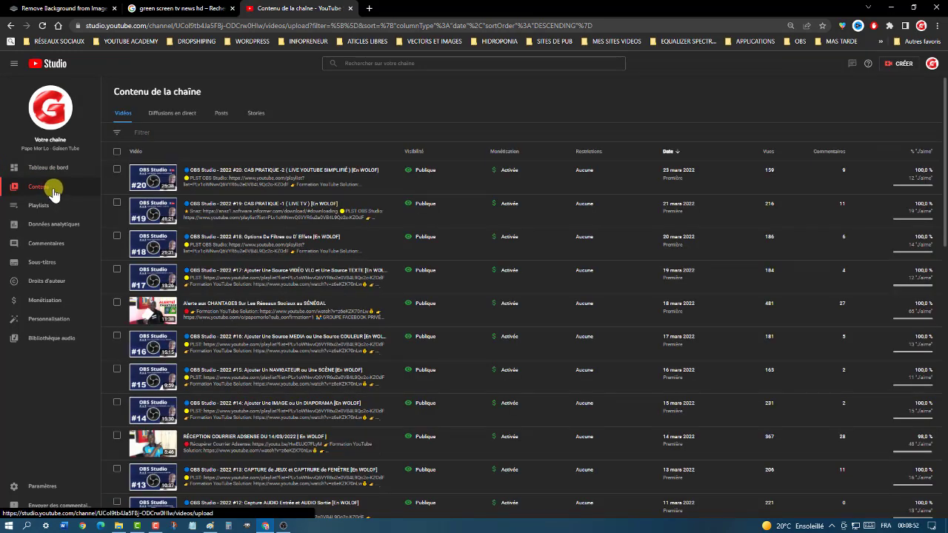
Copy "🔵OBS Studio - 2022" from the title of the channel's video #20 and return to Paint
mouse_move(200, 157)
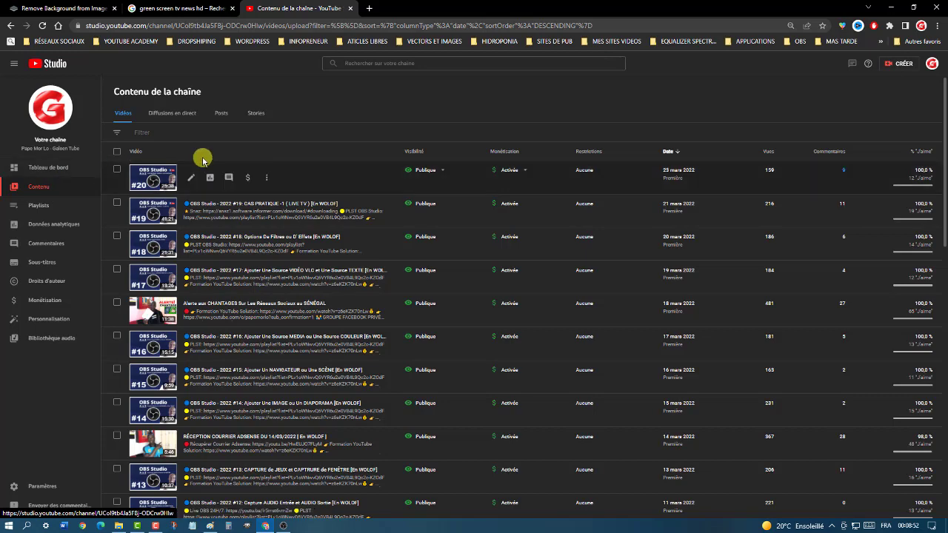
left_click(267, 182)
left_click(254, 180)
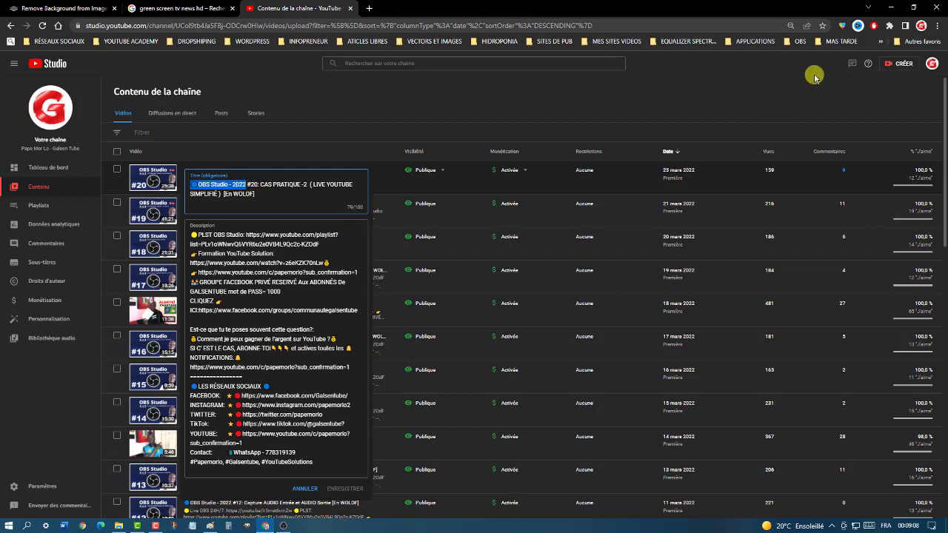
left_click(871, 8)
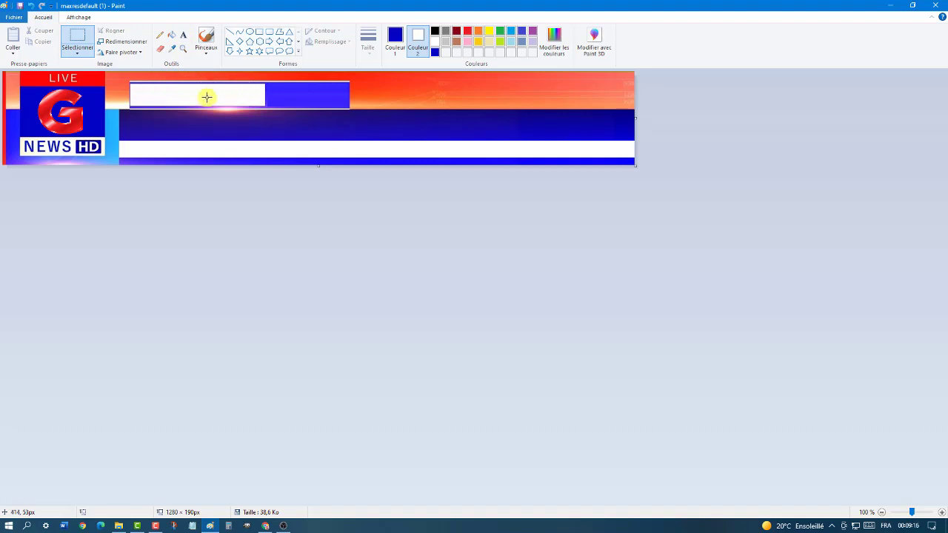
Switch back to Chrome and load flamingtext.fr in the tab showing the green screen image search
left_click(267, 526)
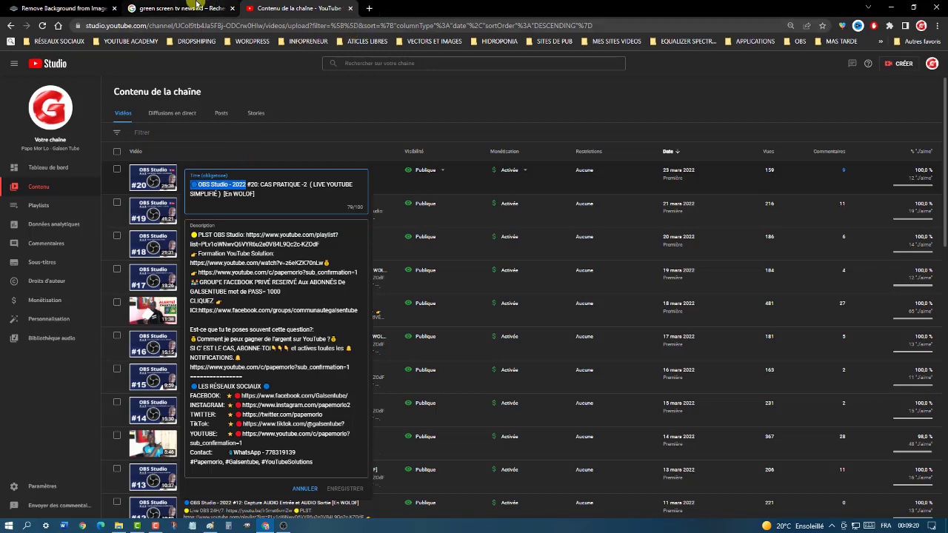
left_click(185, 8)
left_click(207, 25)
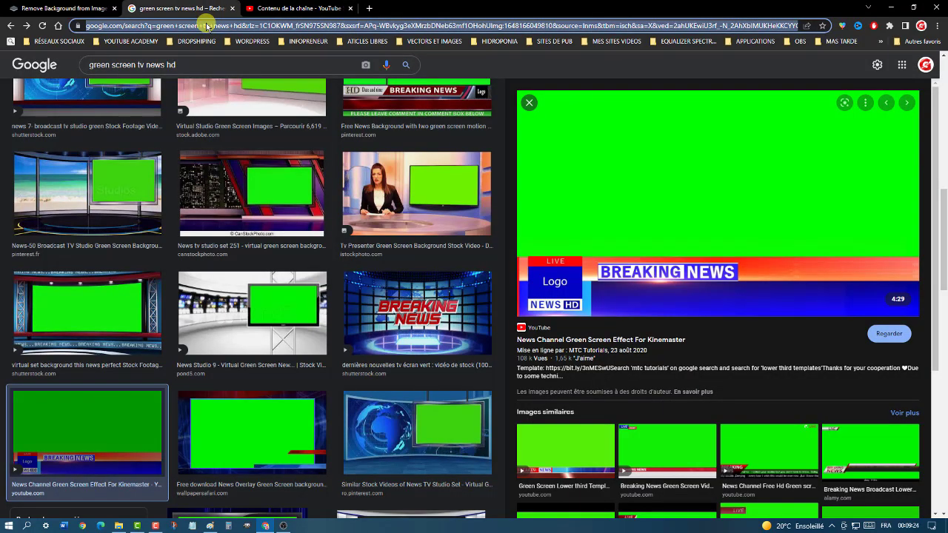
type("fla")
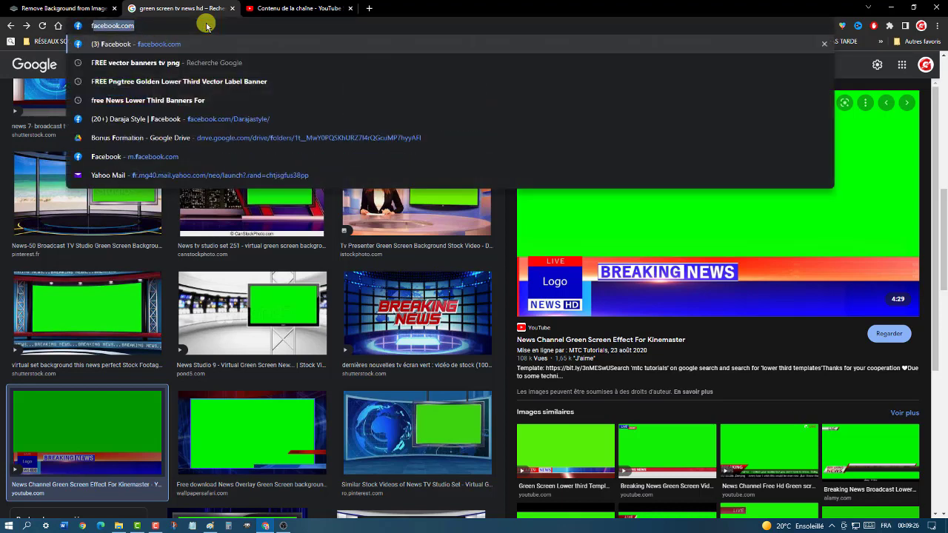
type("ming")
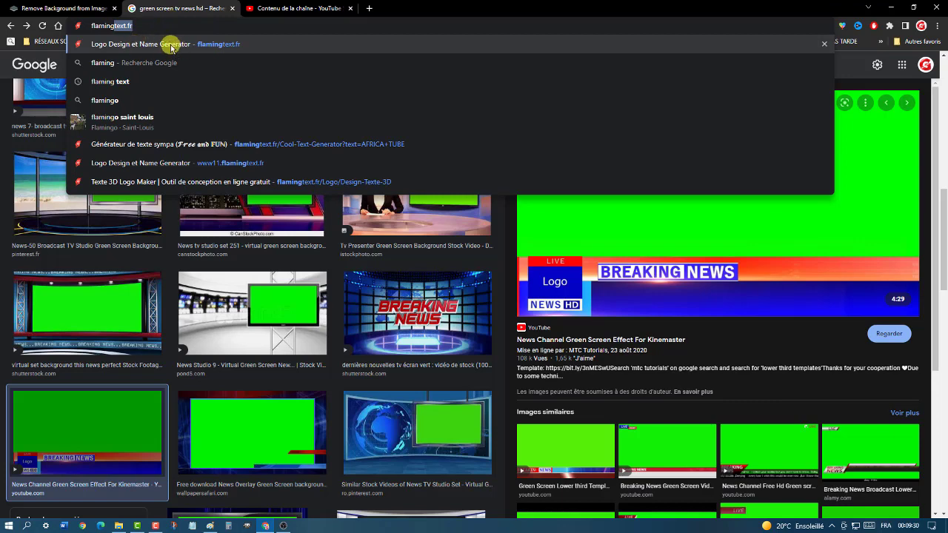
left_click(145, 49)
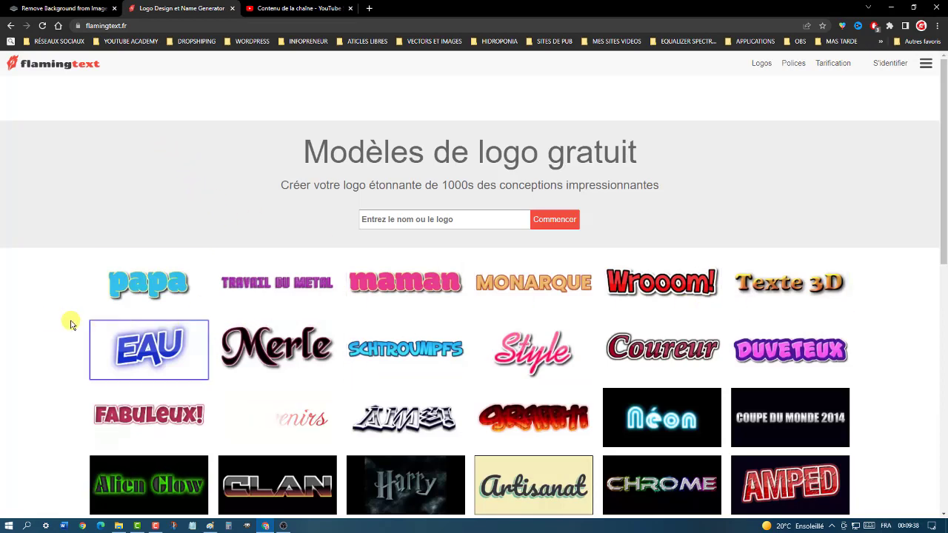
Generate logo designs on FlamingText for the text "🔵OBS Studio - 2022"
scroll(54, 320, "down", 3)
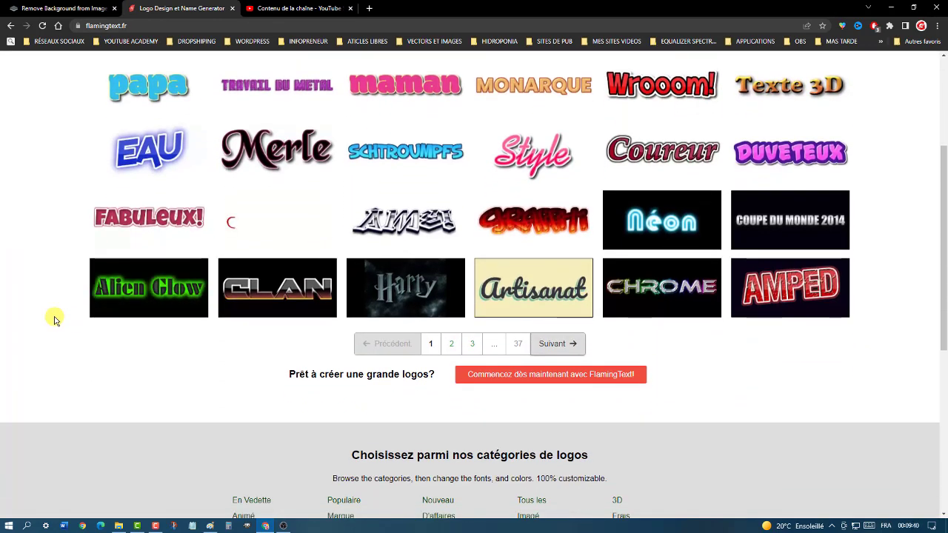
scroll(54, 320, "up", 3)
left_click(437, 219)
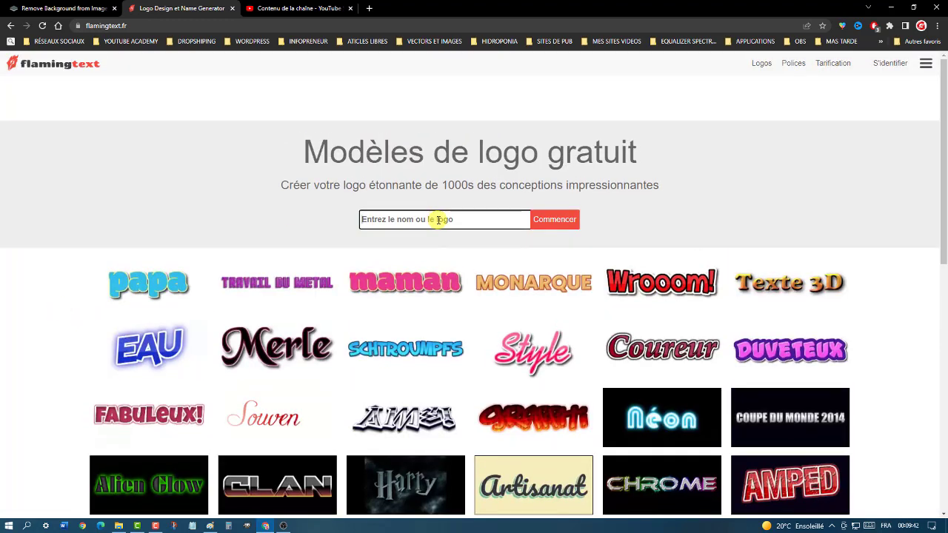
type("🔵OBS Studio - 2022")
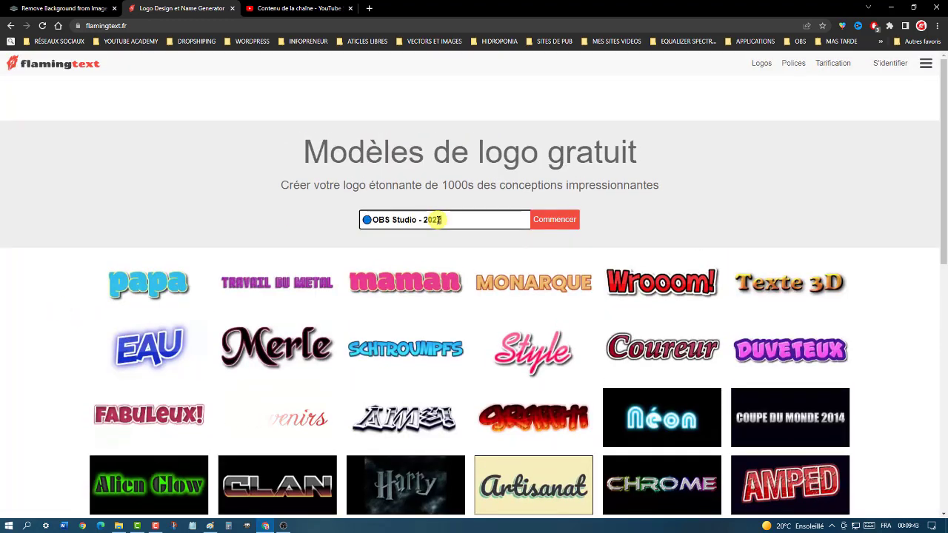
left_click(556, 221)
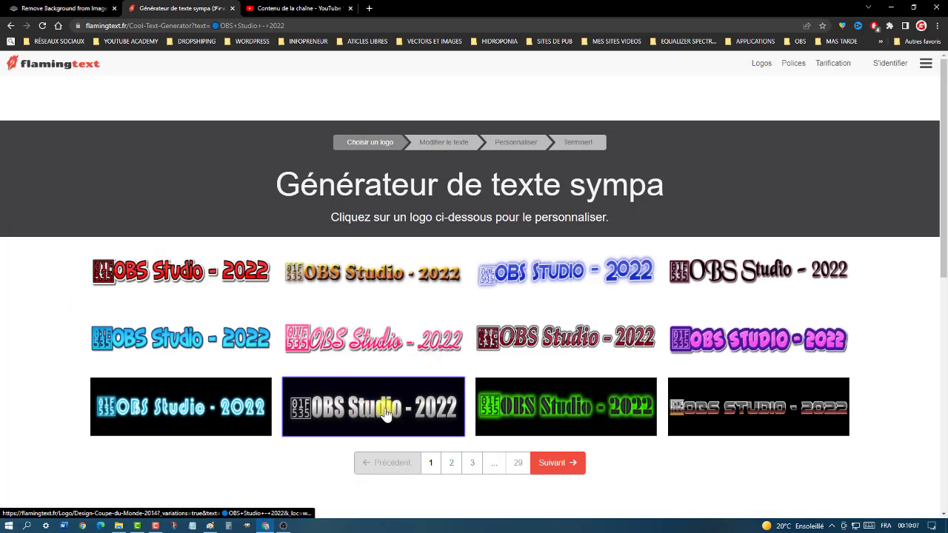
Choose the silver-on-black Coupe du Monde 2014 logo design, open it for editing and set its text to "OBS STUDIO - 2022"
left_click(378, 413)
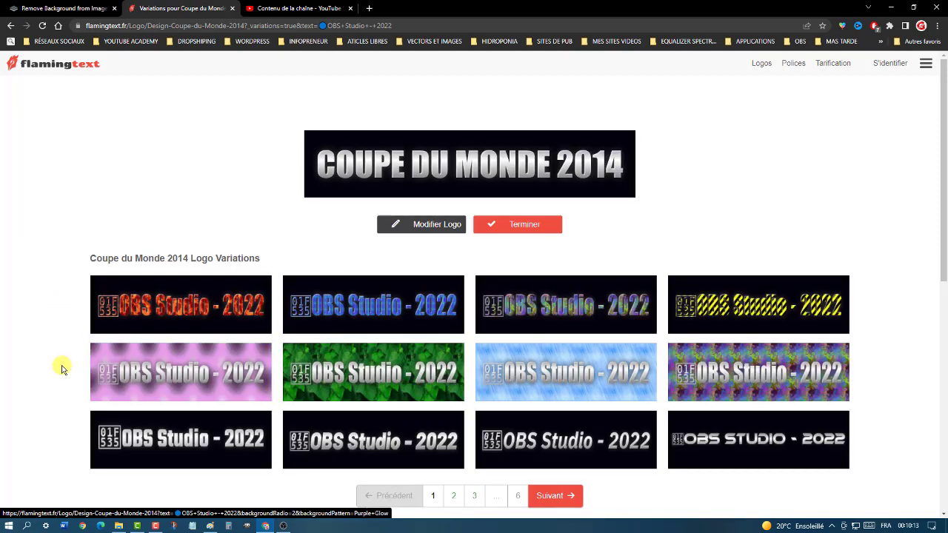
scroll(66, 365, "down", 1)
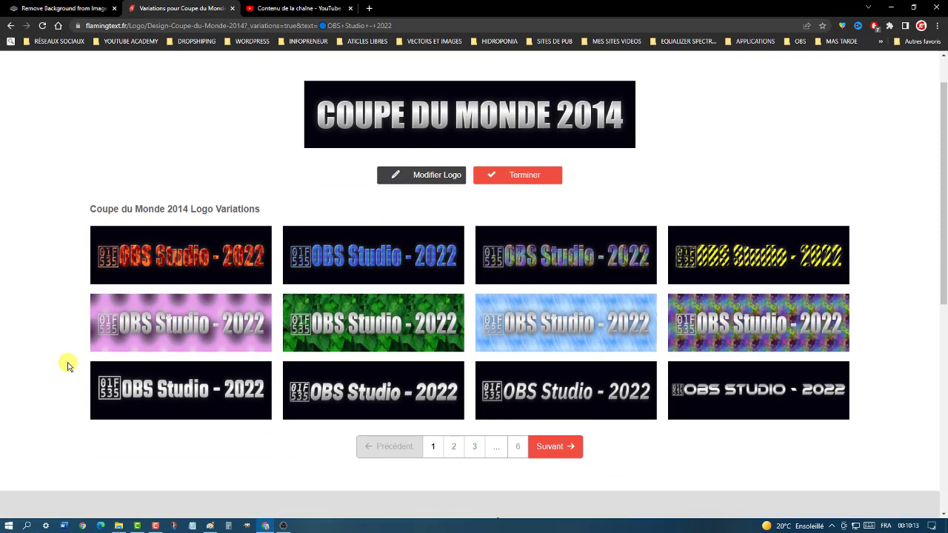
left_click(438, 178)
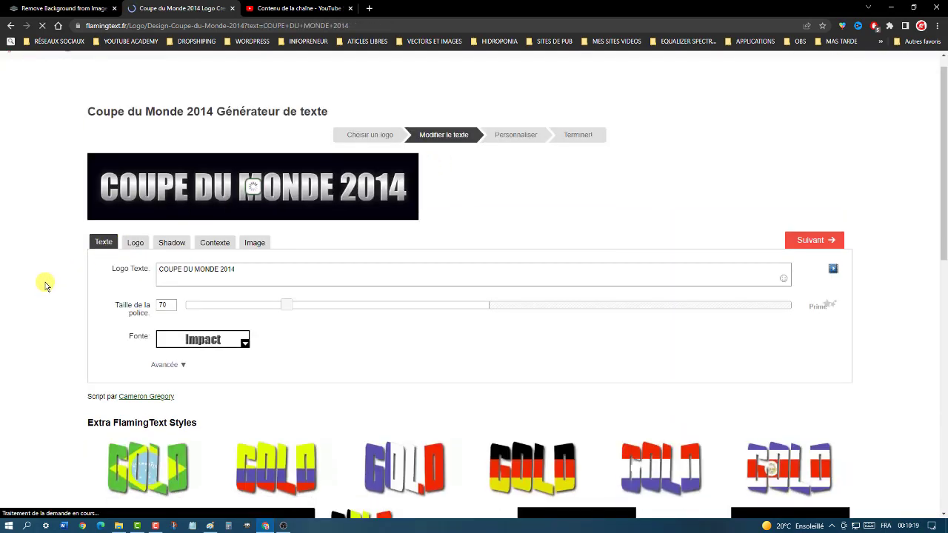
scroll(242, 214, "down", 2)
left_click_drag(262, 185, 99, 187)
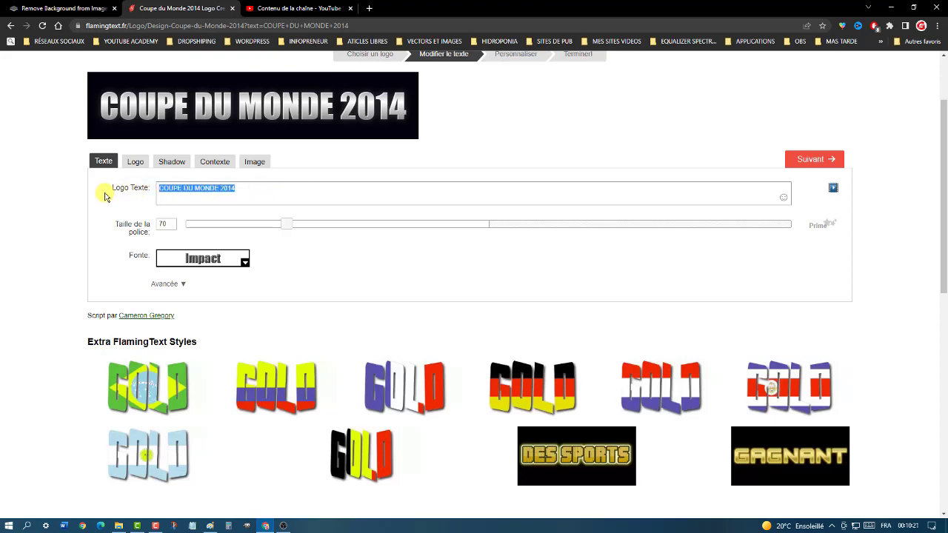
type("OBS Studio - 2022")
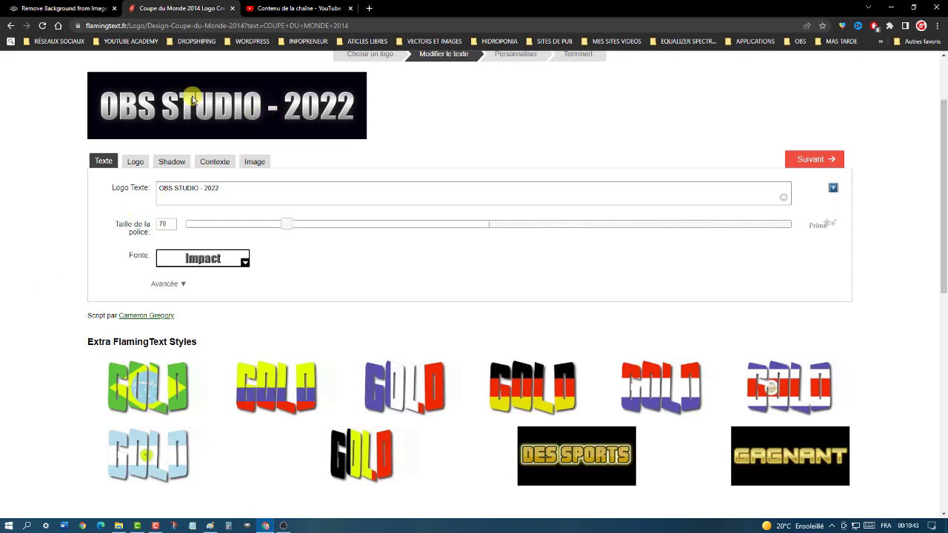
Change the logo's fill from gradient to a solid colour and set it to red #ff0000
left_click(136, 162)
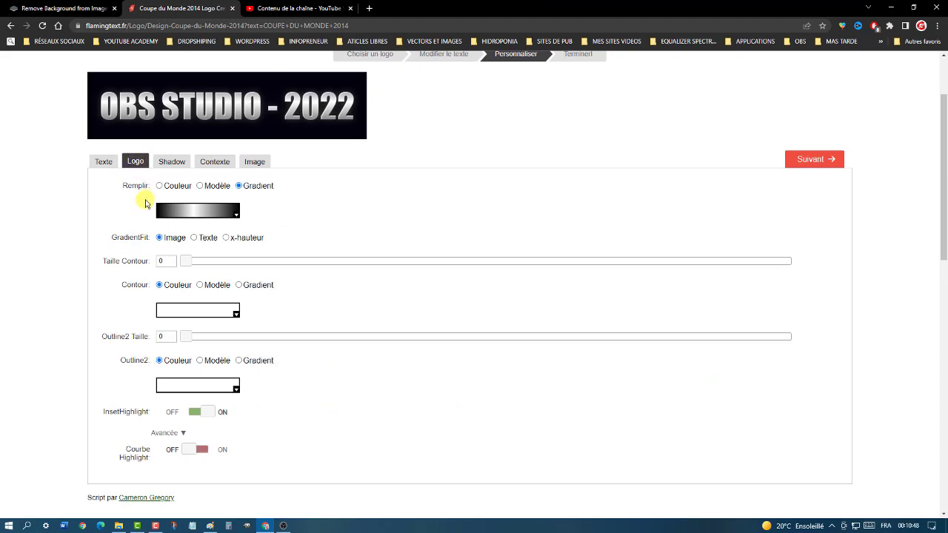
left_click(235, 213)
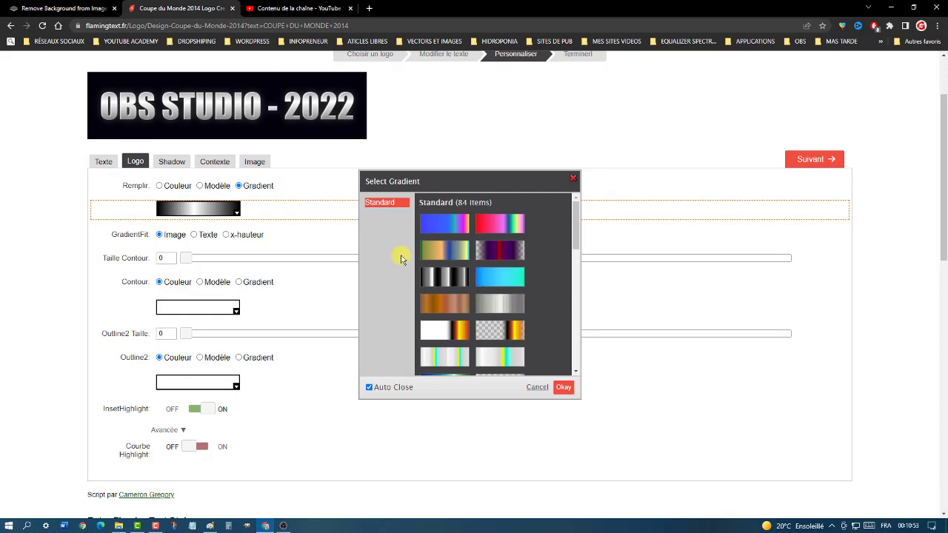
left_click(573, 180)
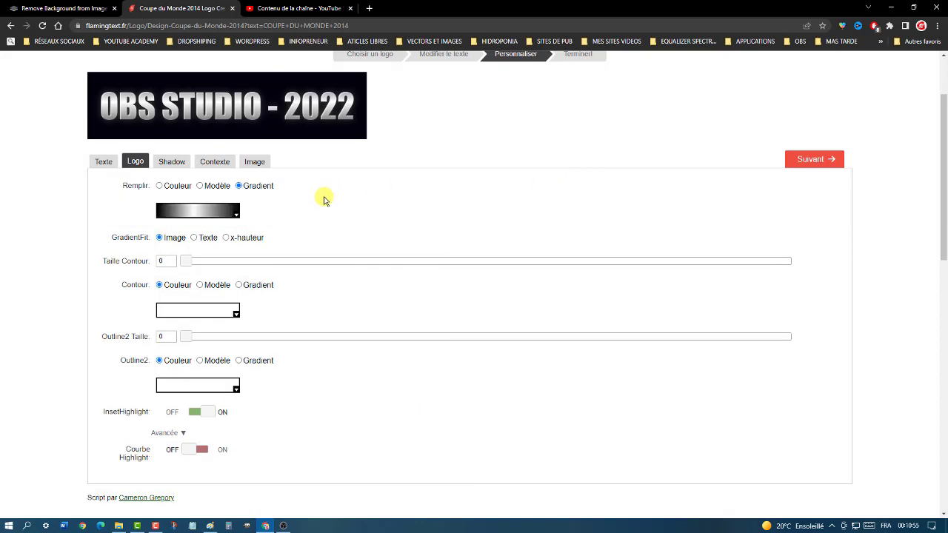
left_click(160, 186)
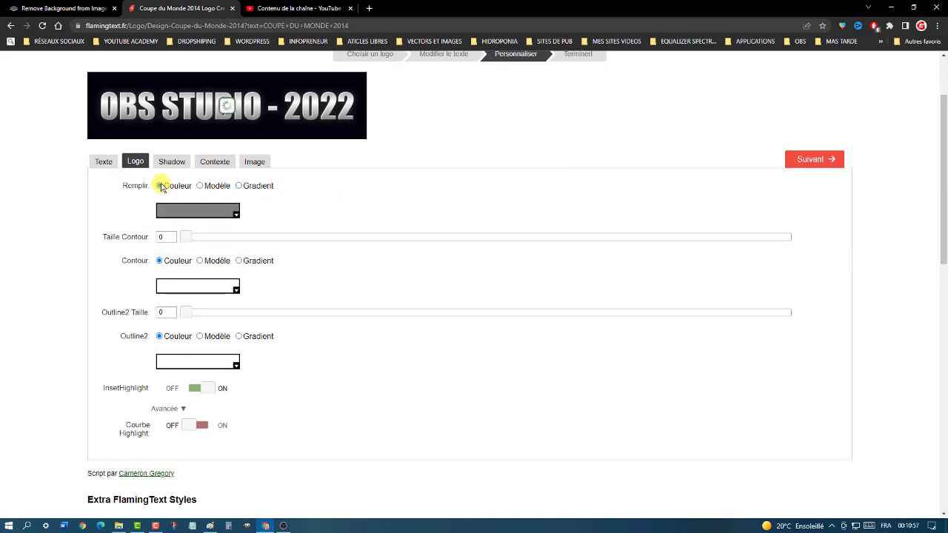
left_click(235, 214)
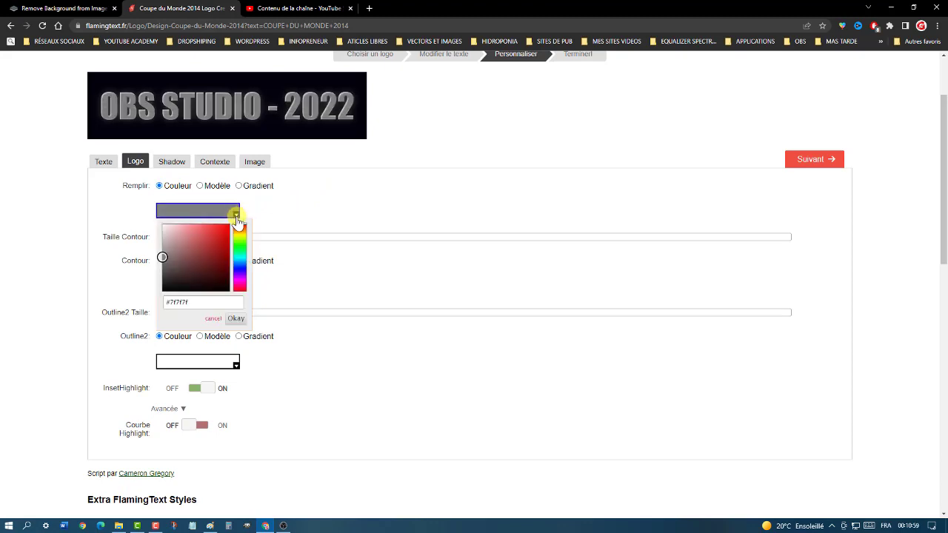
left_click(241, 268)
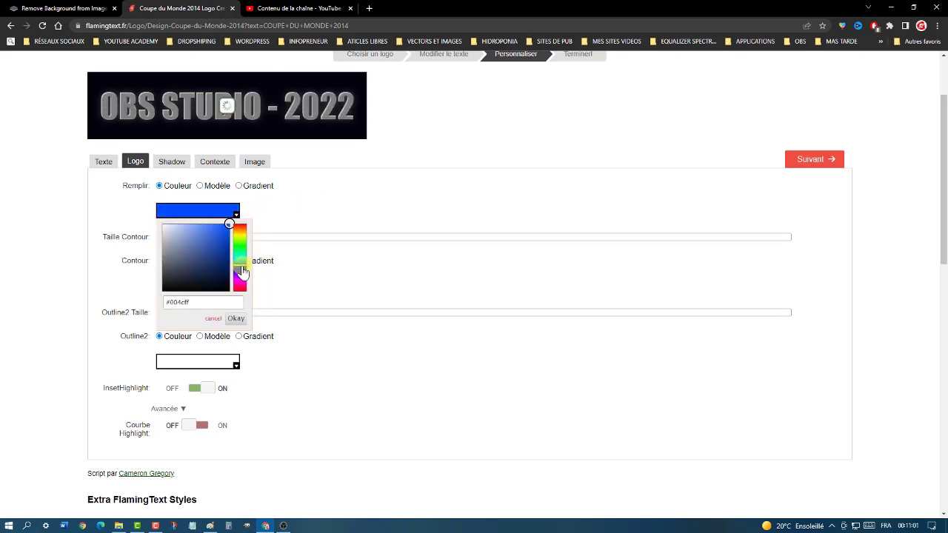
left_click(242, 272)
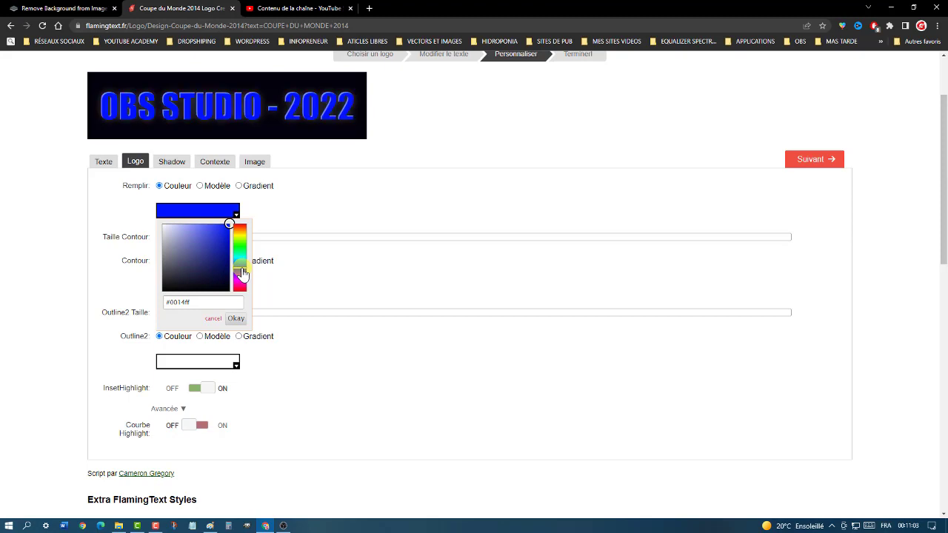
left_click_drag(242, 275, 244, 292)
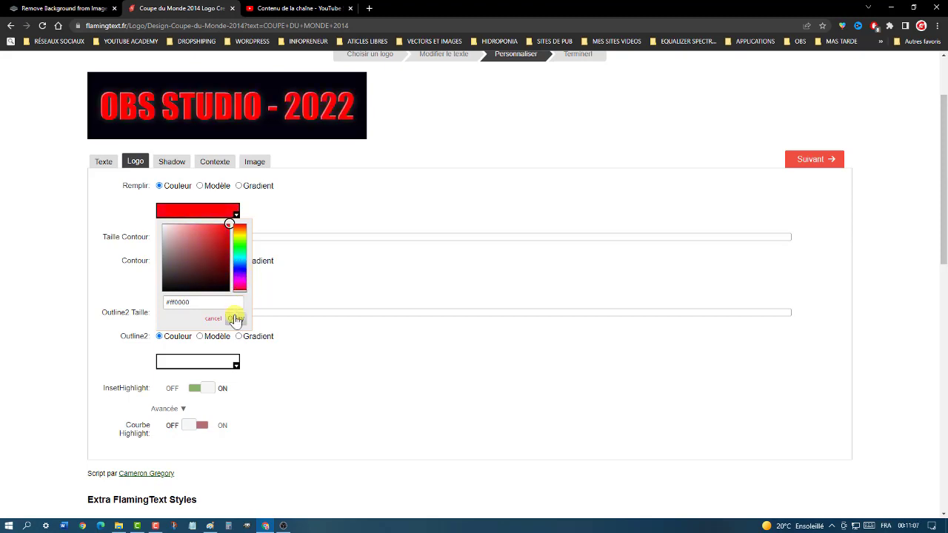
left_click(236, 318)
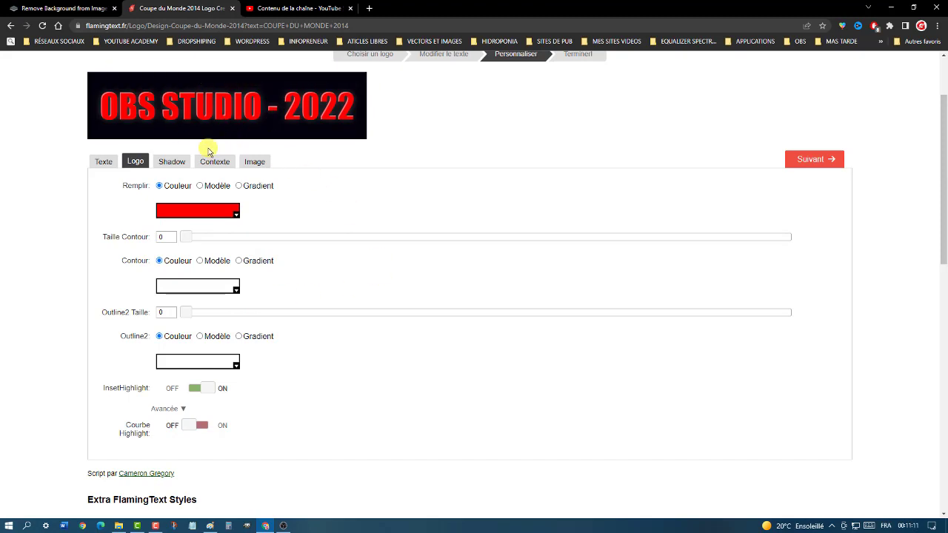
Increase the logo text's font size to 117
left_click(101, 162)
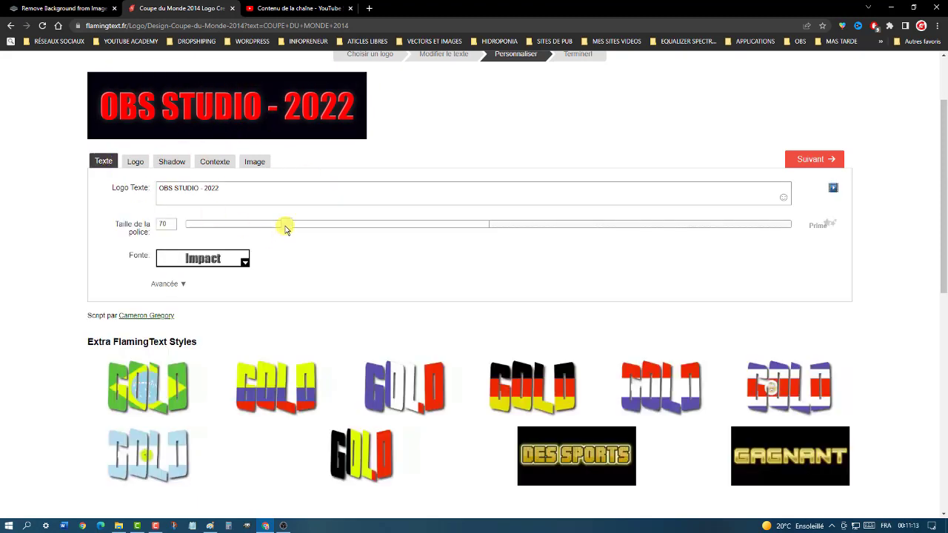
left_click_drag(285, 228, 460, 227)
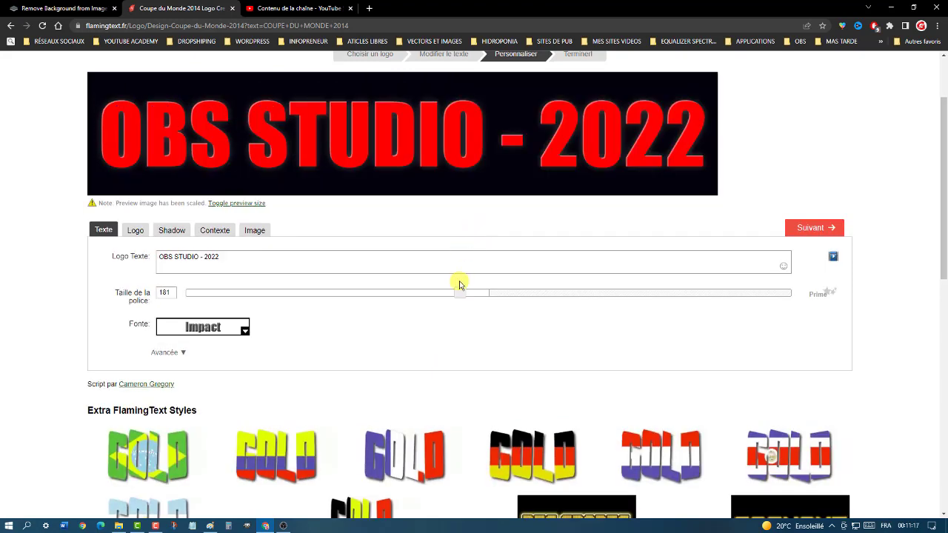
left_click_drag(457, 294, 521, 298)
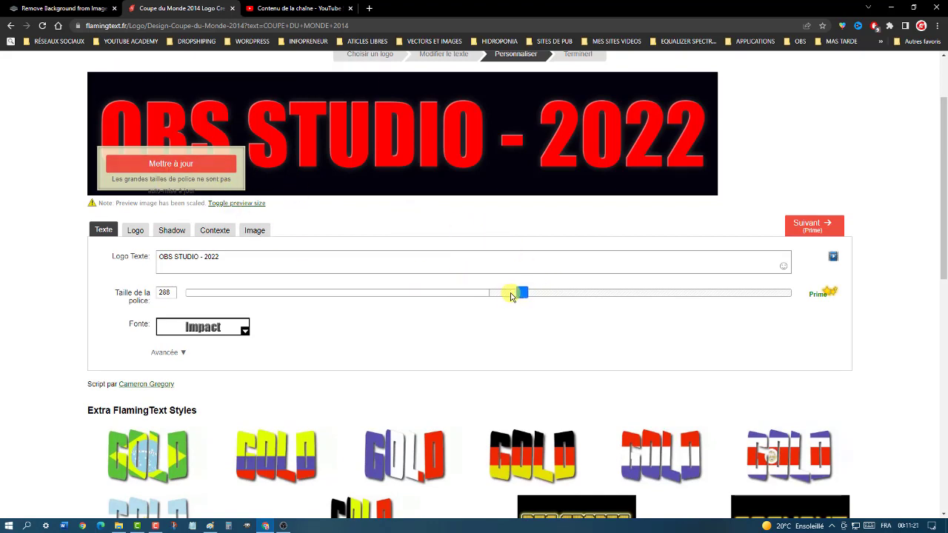
left_click_drag(511, 296, 357, 302)
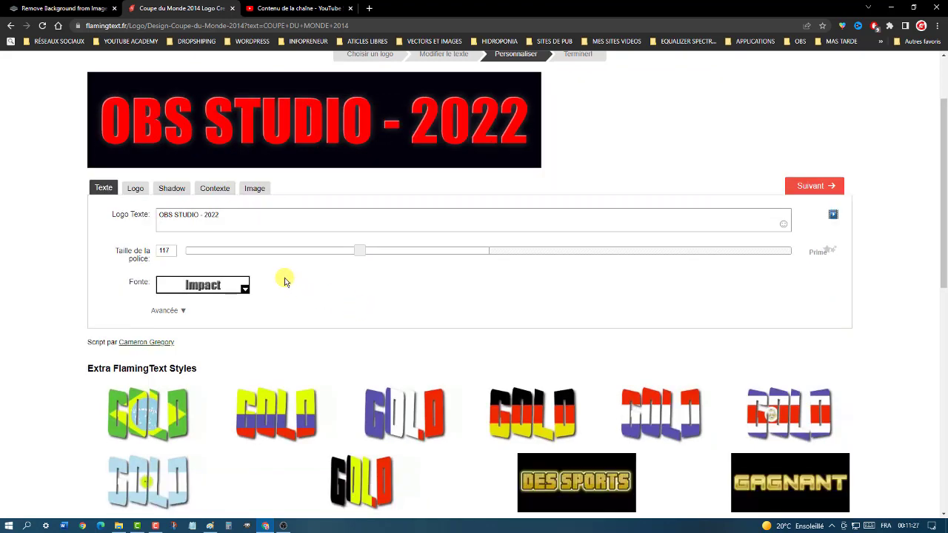
Set the logo's background type to Transparent
left_click(136, 190)
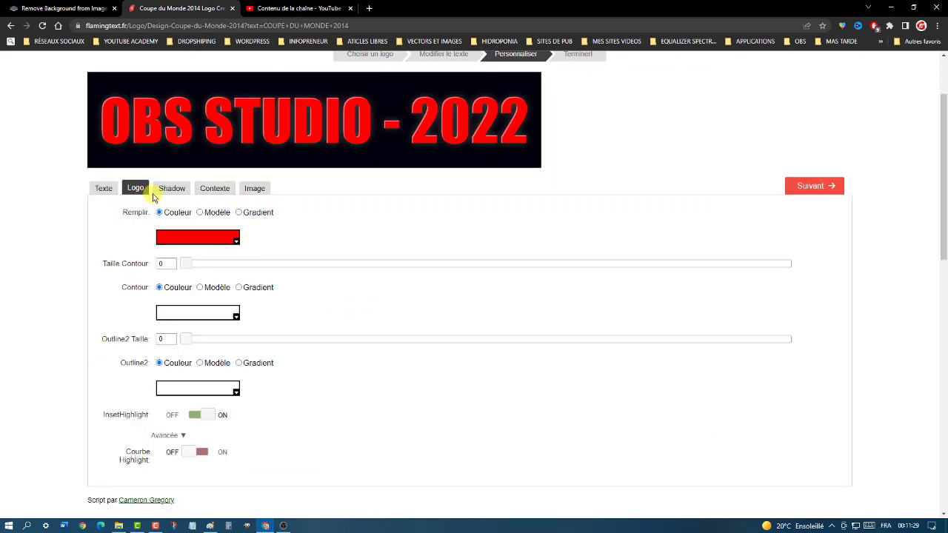
left_click(178, 189)
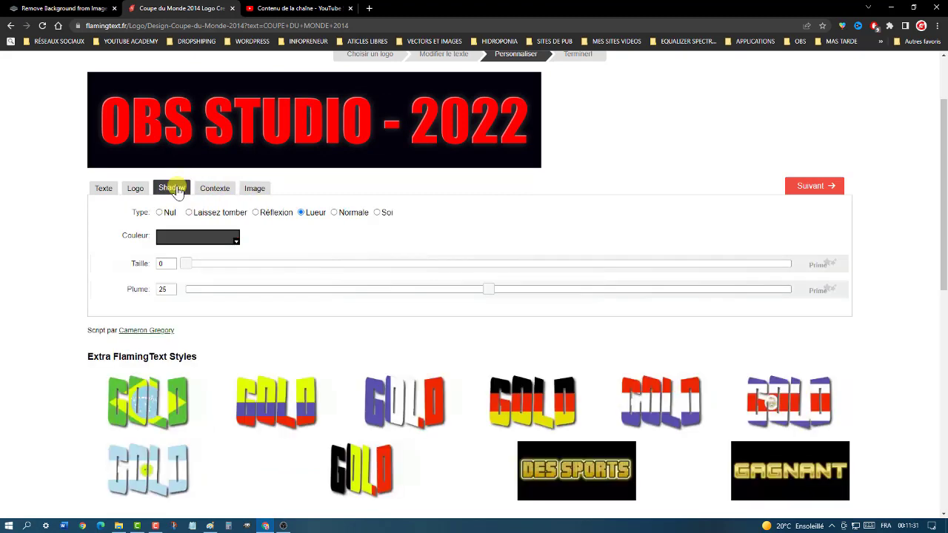
left_click(213, 189)
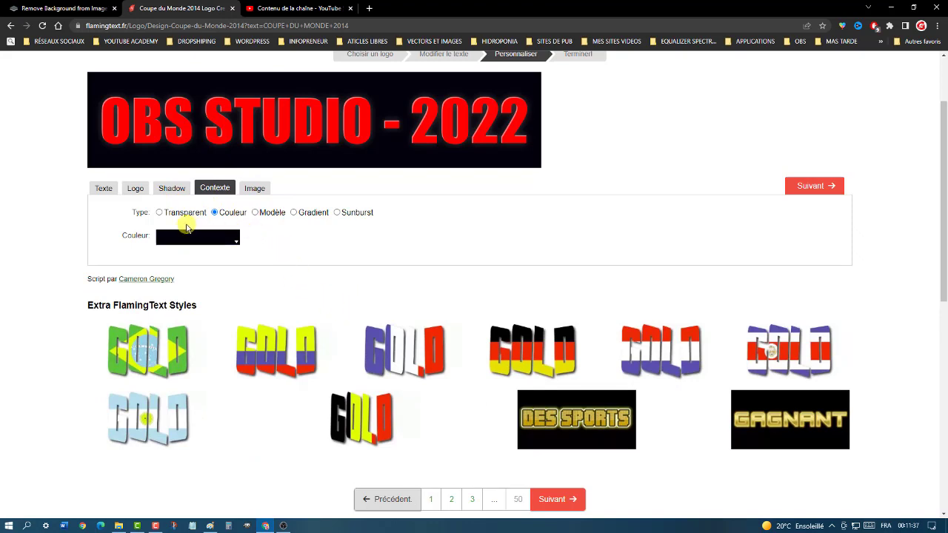
left_click(159, 213)
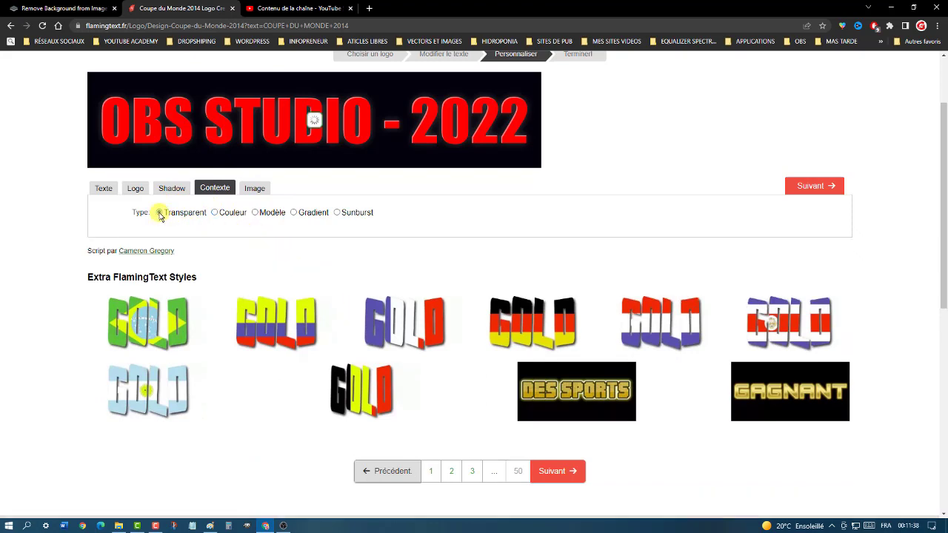
Finish the logo and download it as the PNG image coollogo_com-28876736 into the Images folder
left_click(811, 194)
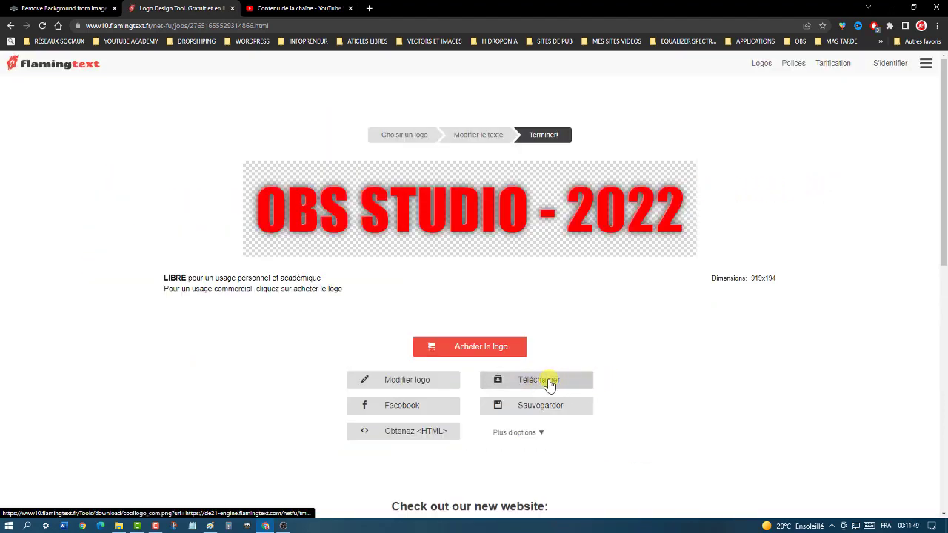
left_click(548, 384)
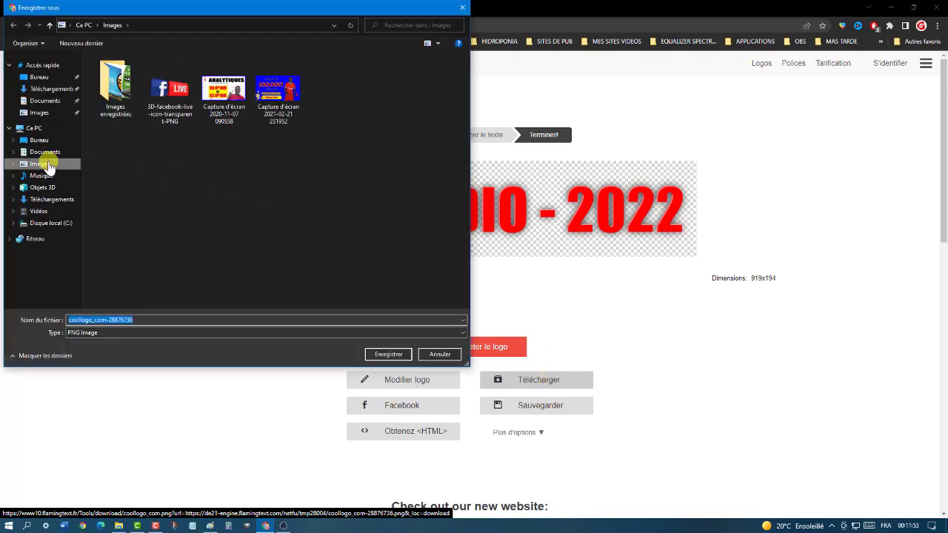
left_click(387, 354)
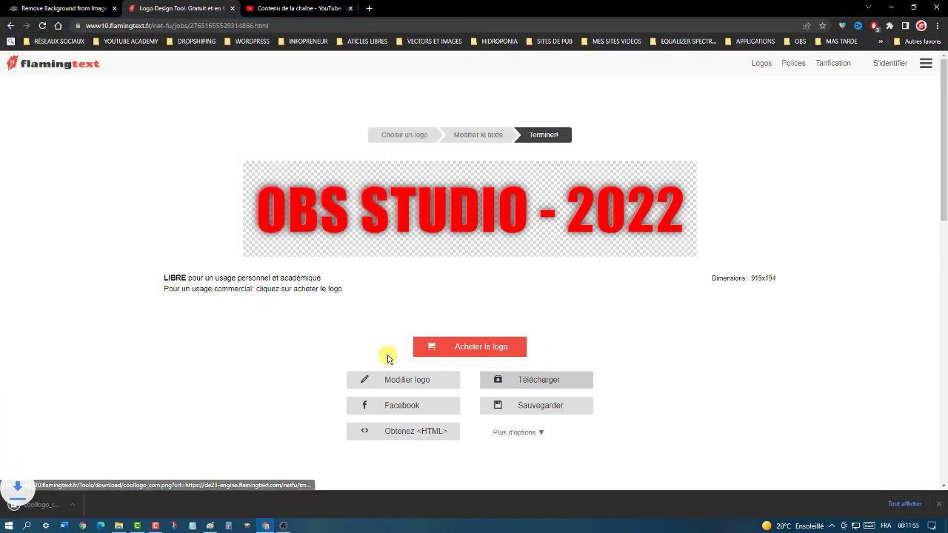
Switch back to the news banner in Paint and paste in coollogo_com-28876736 from the Images folder
left_click(891, 9)
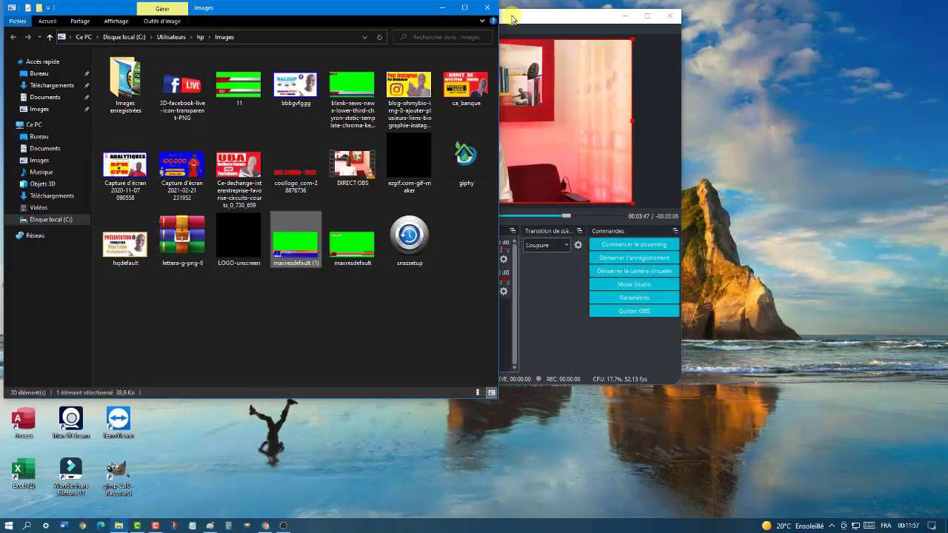
left_click(442, 7)
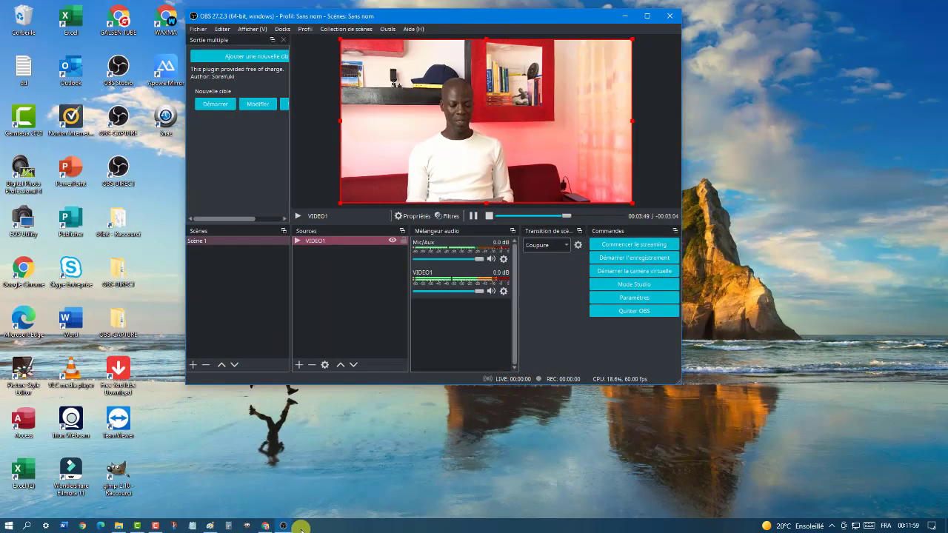
left_click(210, 526)
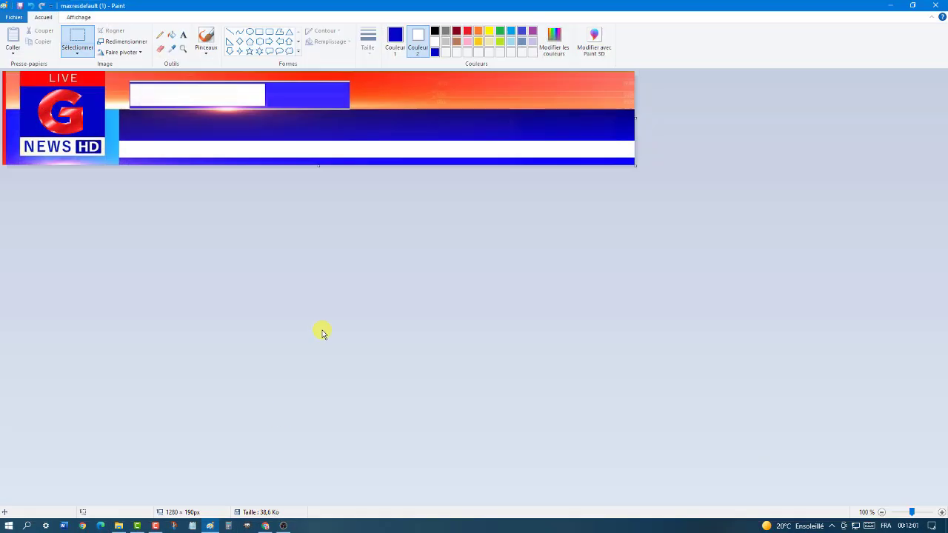
left_click(12, 52)
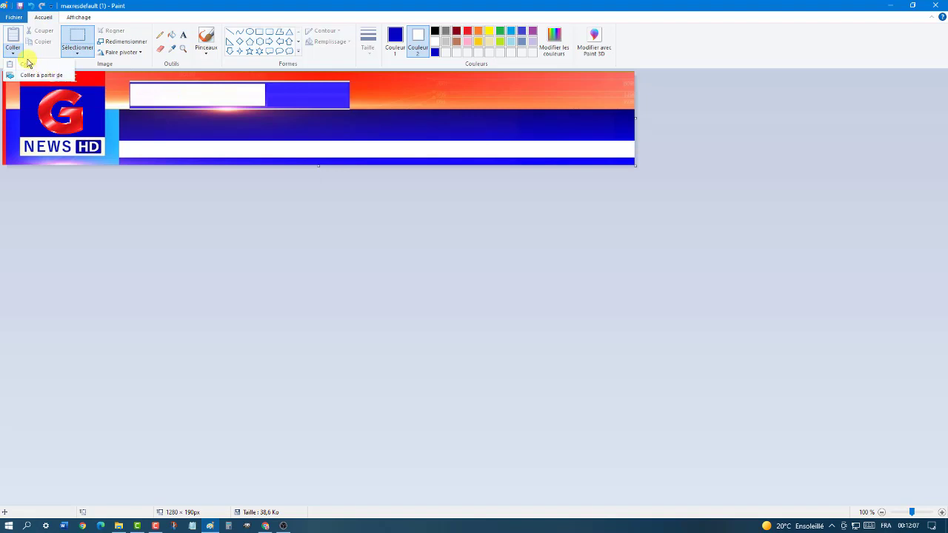
left_click(30, 75)
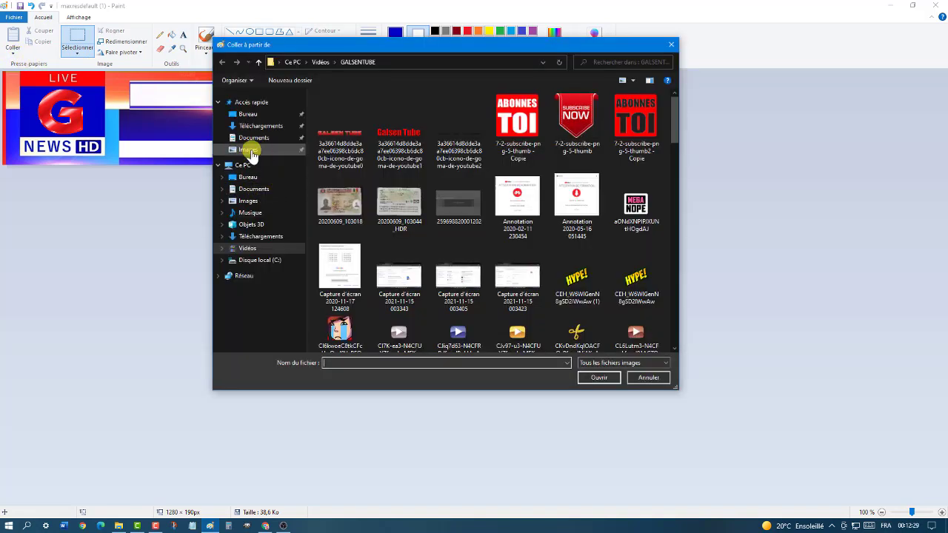
left_click(252, 151)
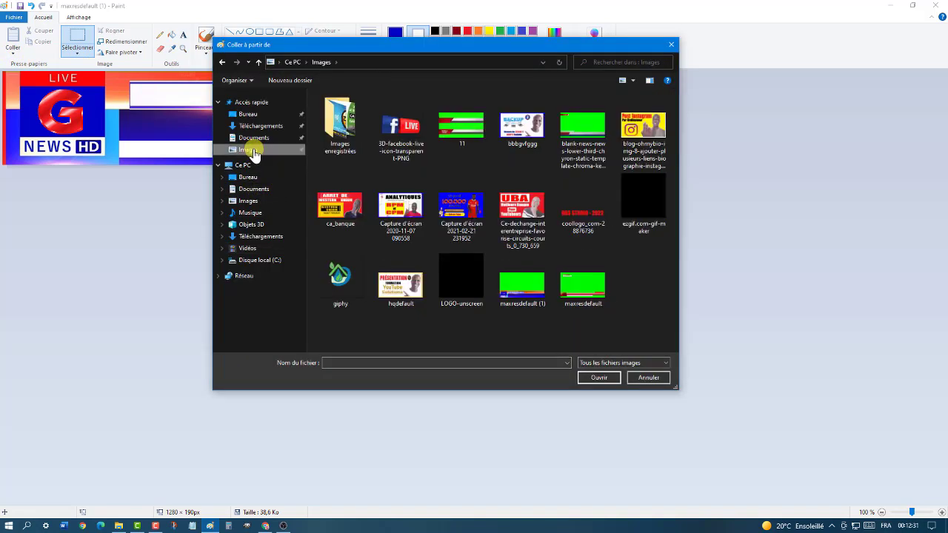
left_click(590, 221)
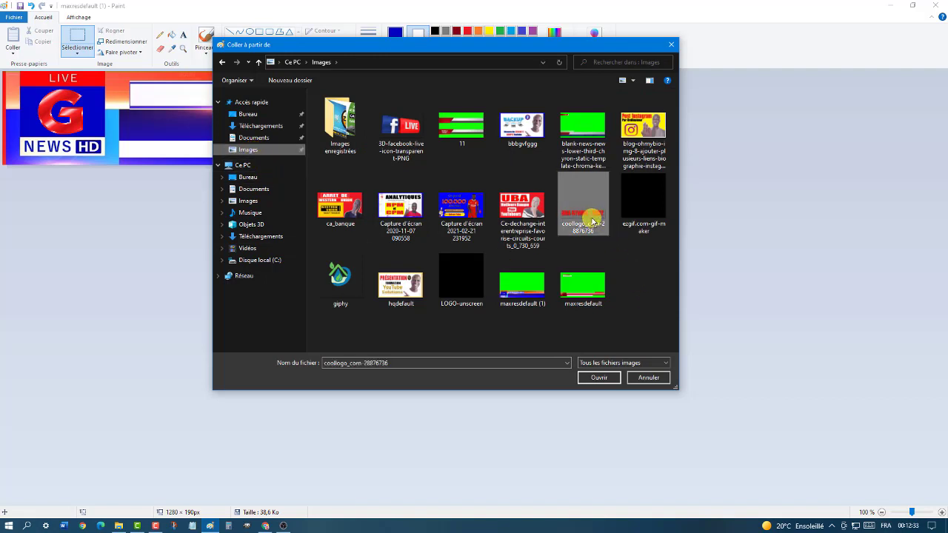
left_click(599, 377)
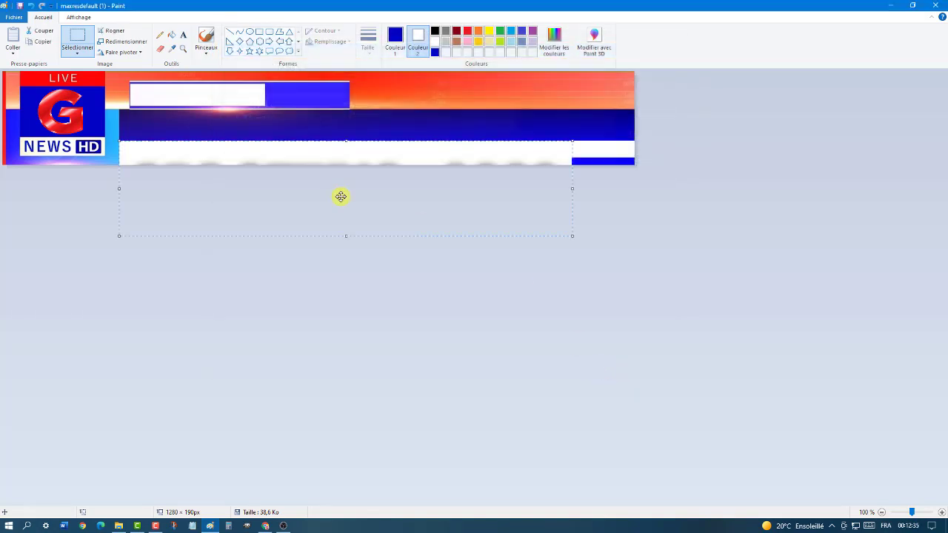
Shrink the pasted OBS STUDIO - 2022 title to about 261 × 40 px and fit it inside the banner's upper white box
left_click_drag(333, 150, 358, 94)
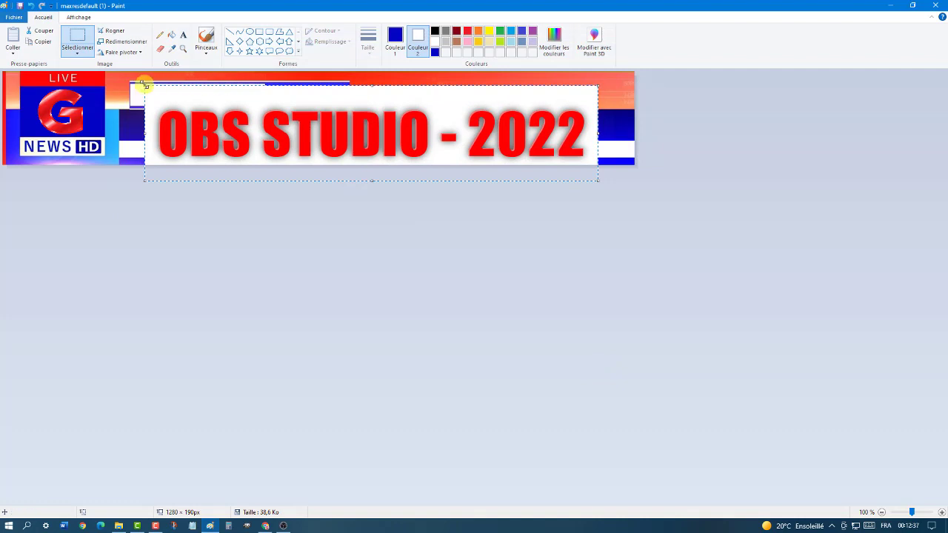
left_click_drag(144, 85, 197, 104)
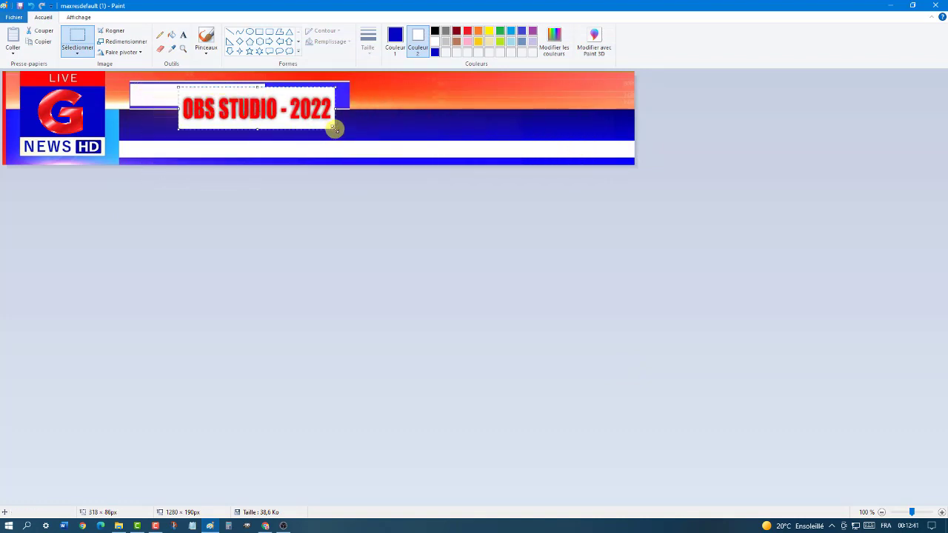
left_click_drag(335, 128, 222, 102)
left_click_drag(263, 116, 263, 96)
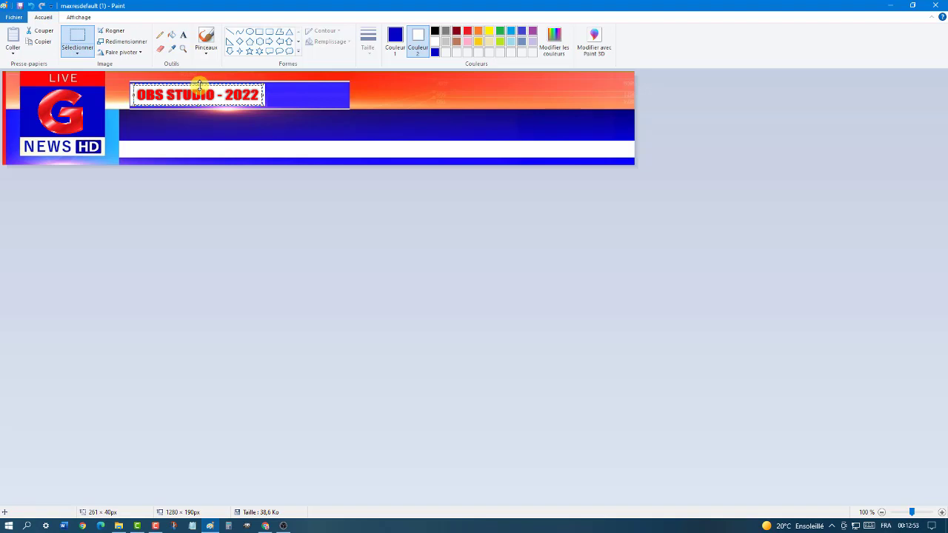
left_click_drag(200, 84, 201, 85)
left_click(287, 96)
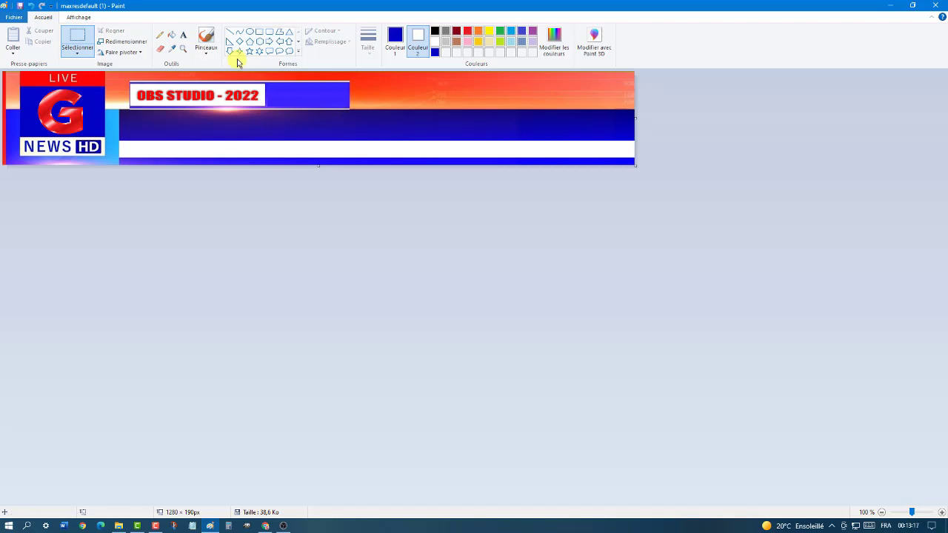
Extend the blue strip beside the title to the banner's right edge, and close the image with its changes saved
left_click(78, 35)
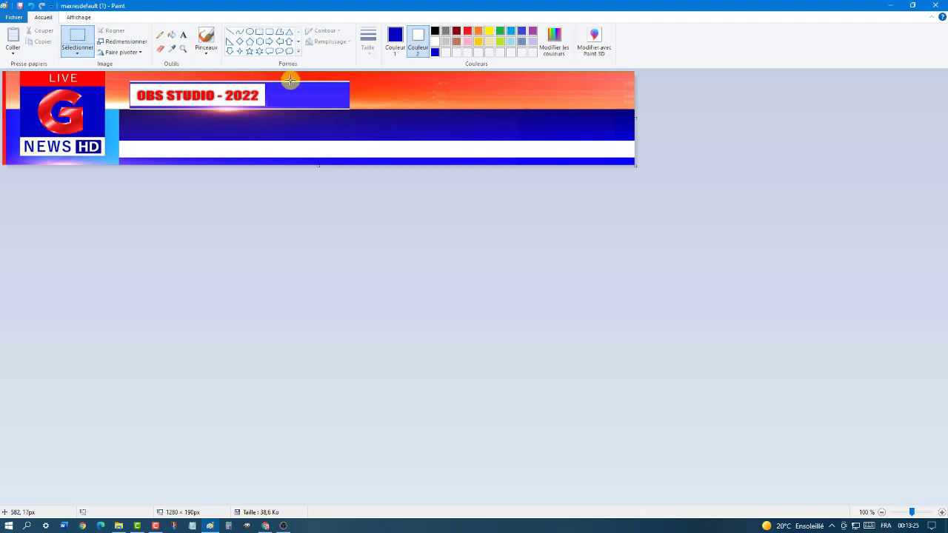
left_click_drag(294, 77, 637, 103)
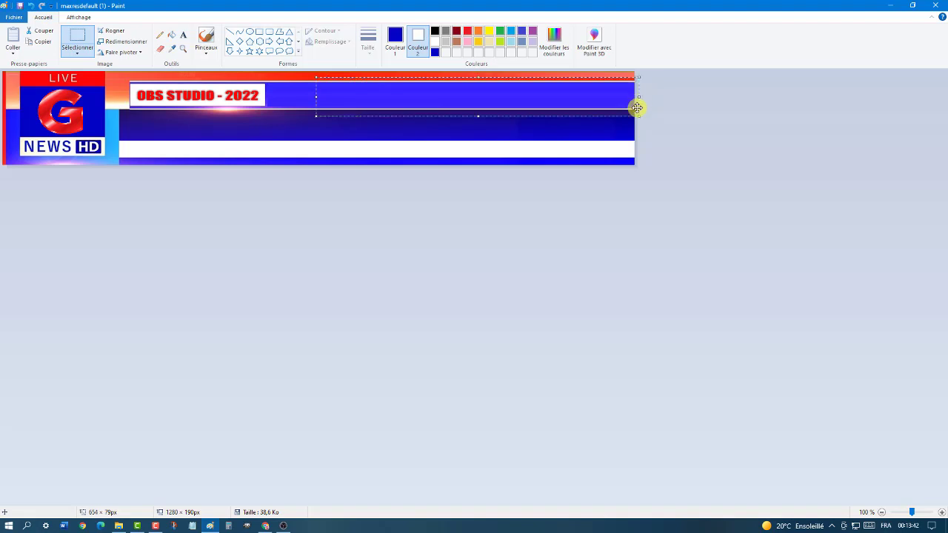
left_click(548, 141)
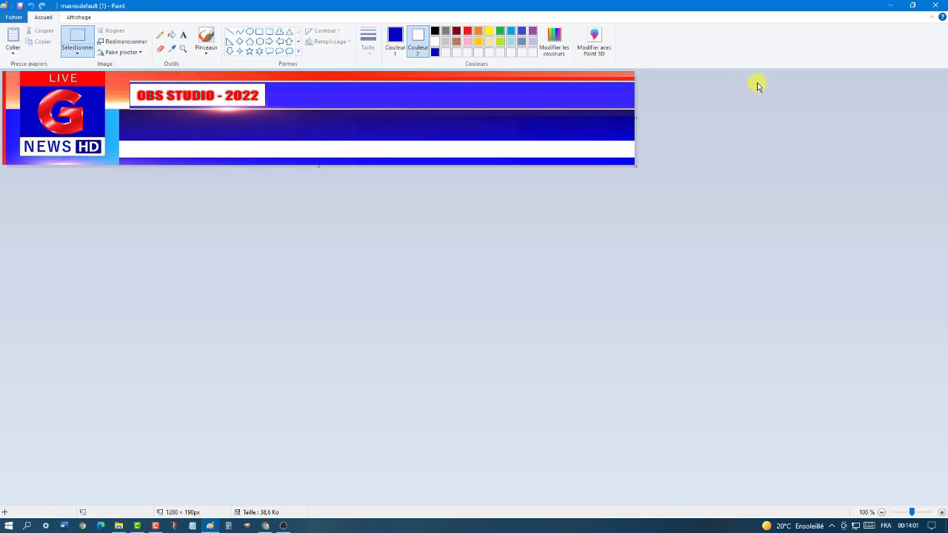
left_click(936, 6)
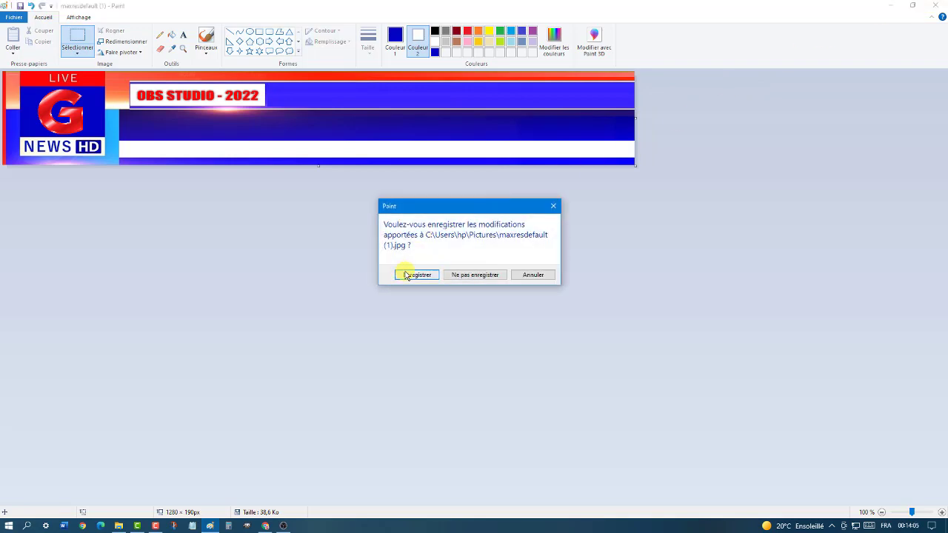
left_click(407, 276)
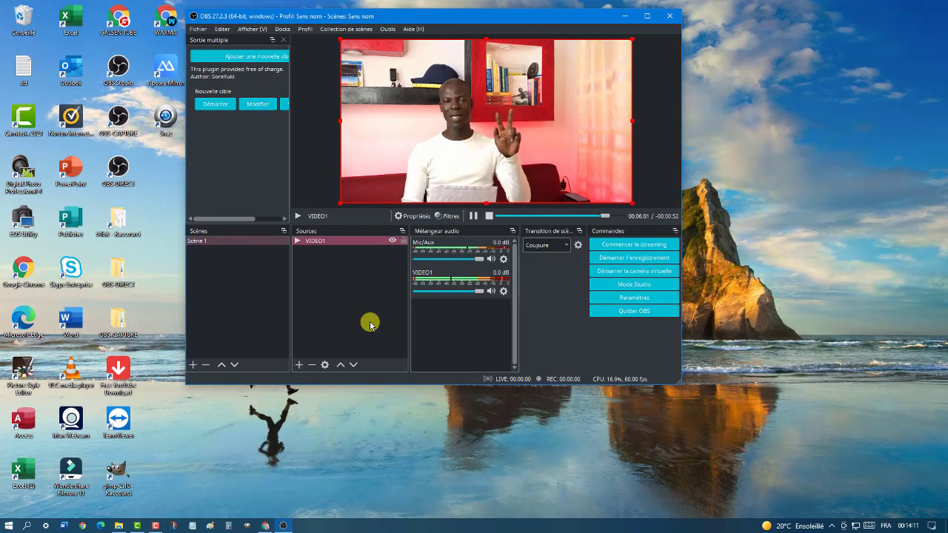
left_click(300, 365)
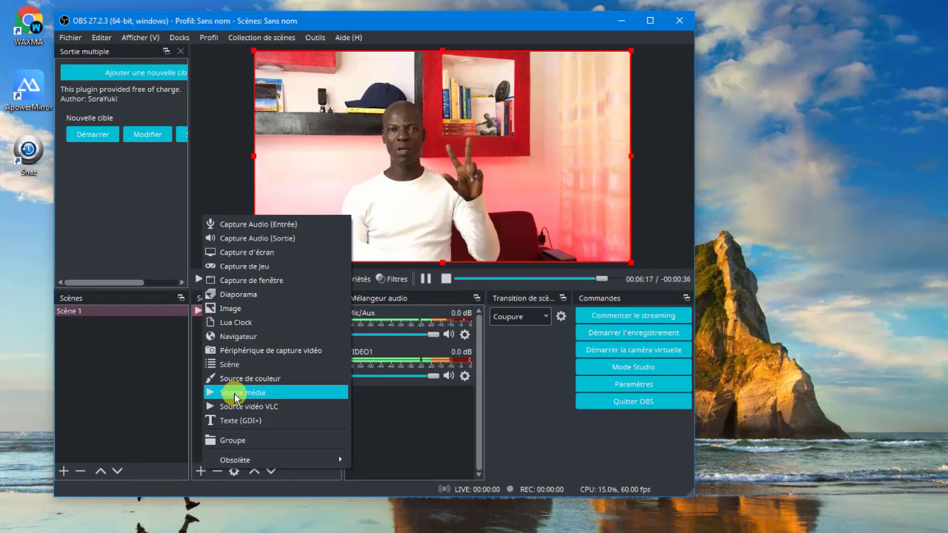
left_click(236, 398)
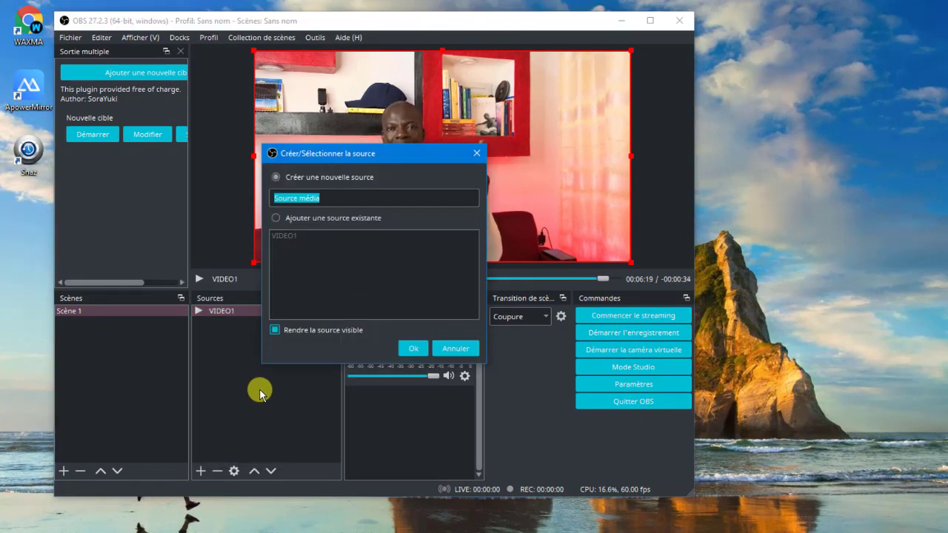
left_click(415, 349)
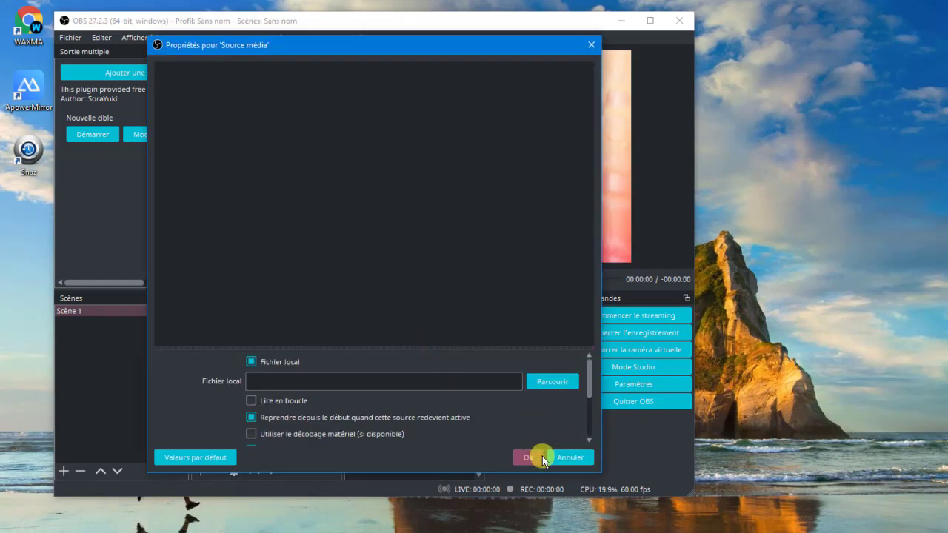
left_click(559, 456)
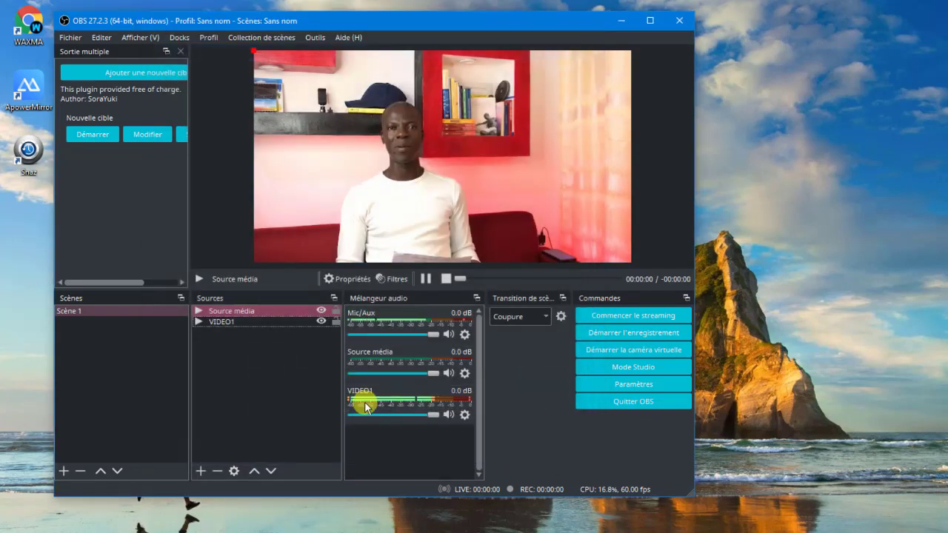
double_click(225, 313)
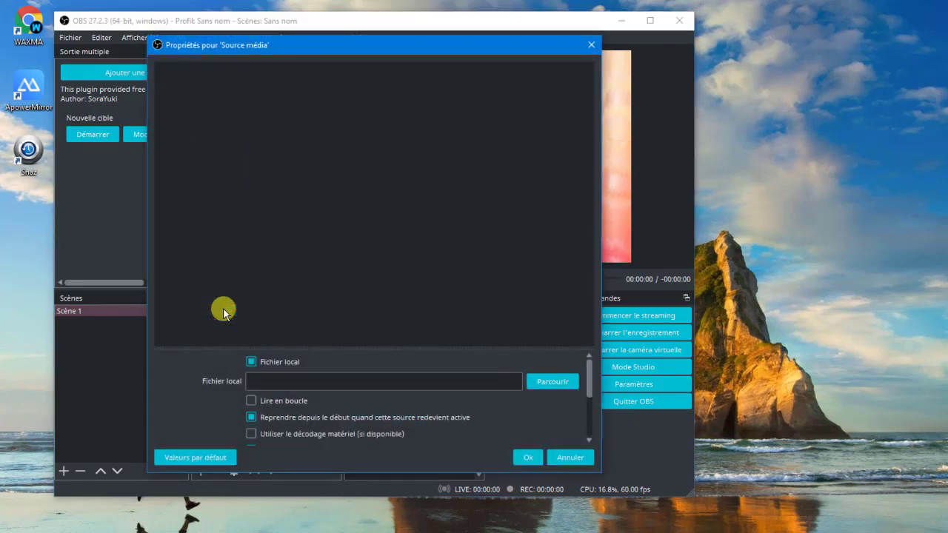
left_click(591, 44)
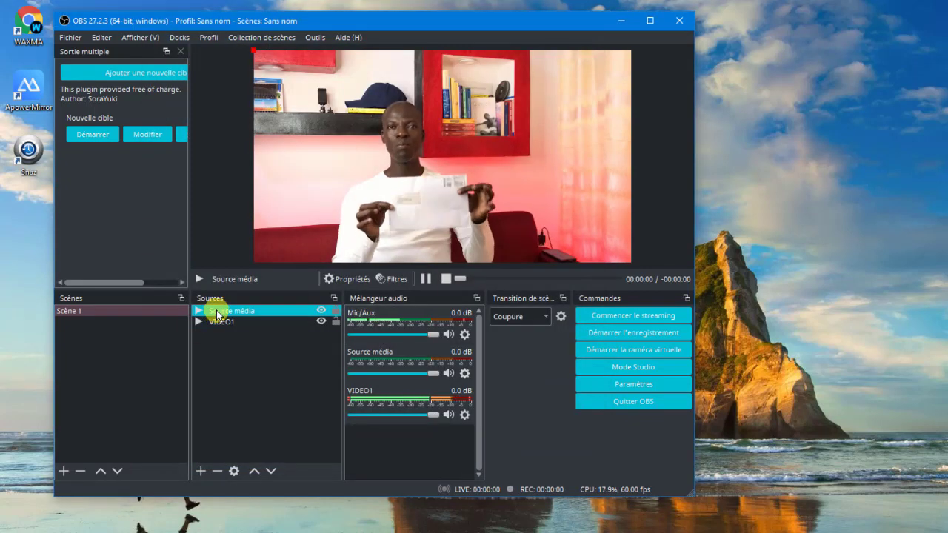
key("Delete")
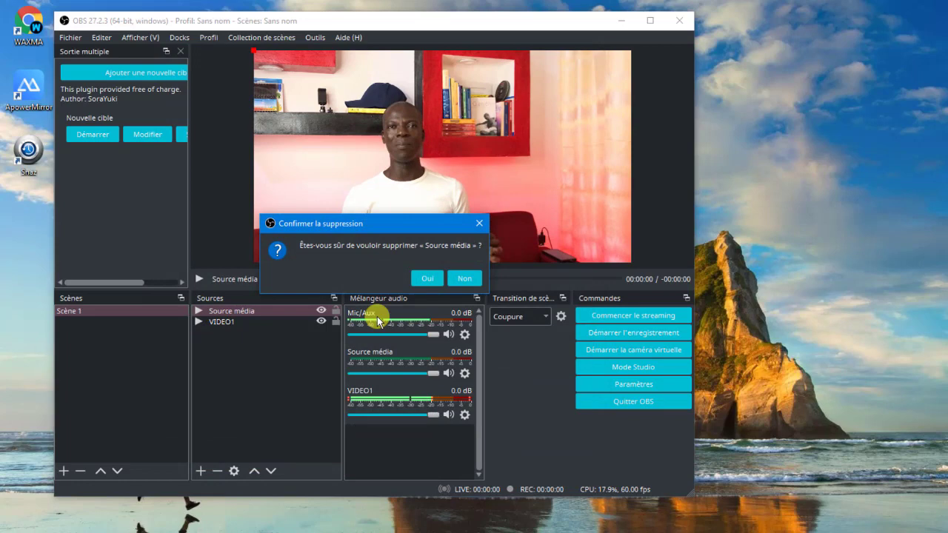
left_click(419, 278)
Add a new media source named LOGO GIF to Scène 1
left_click(200, 470)
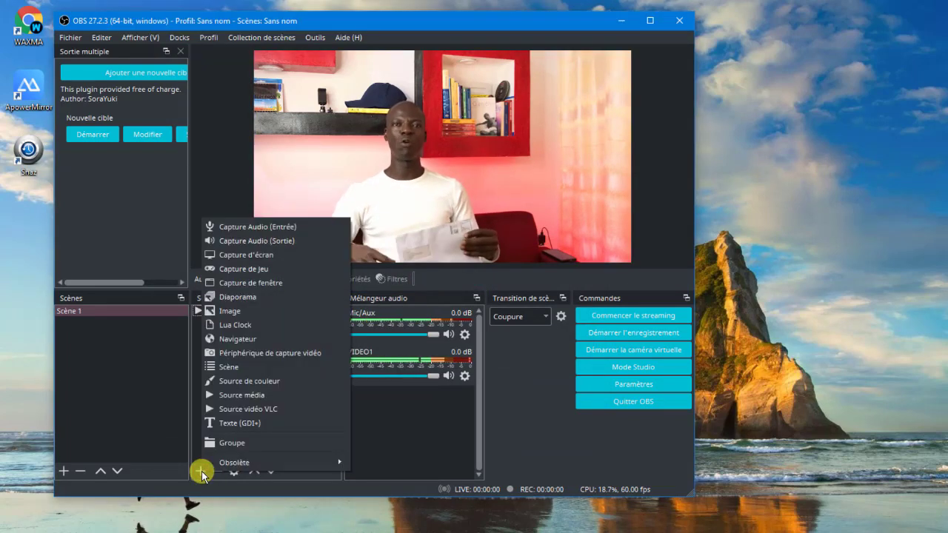
left_click(256, 395)
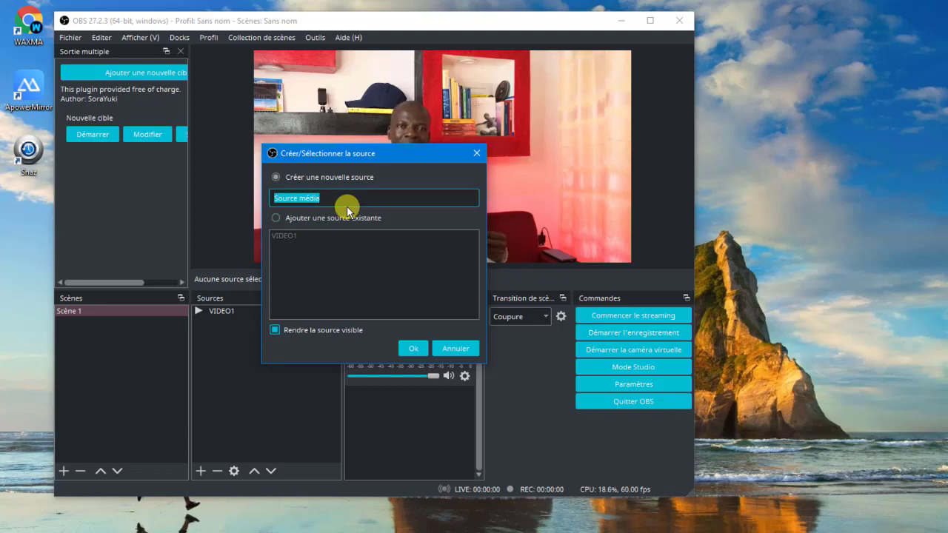
type("LOG")
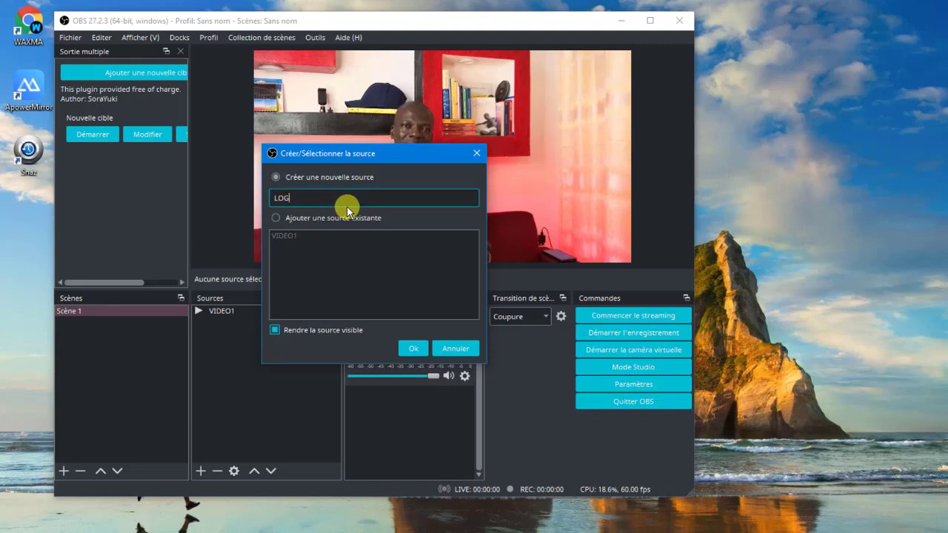
type("O GIF")
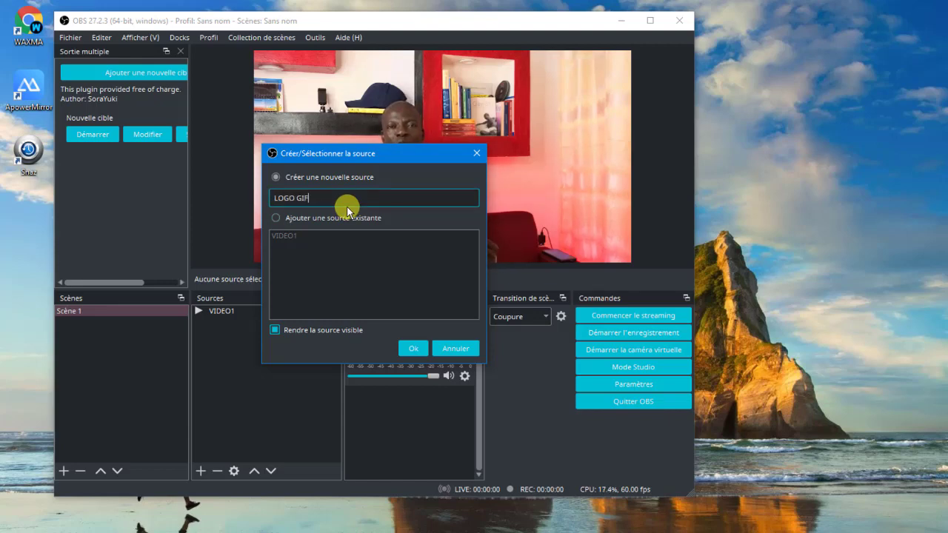
left_click(412, 347)
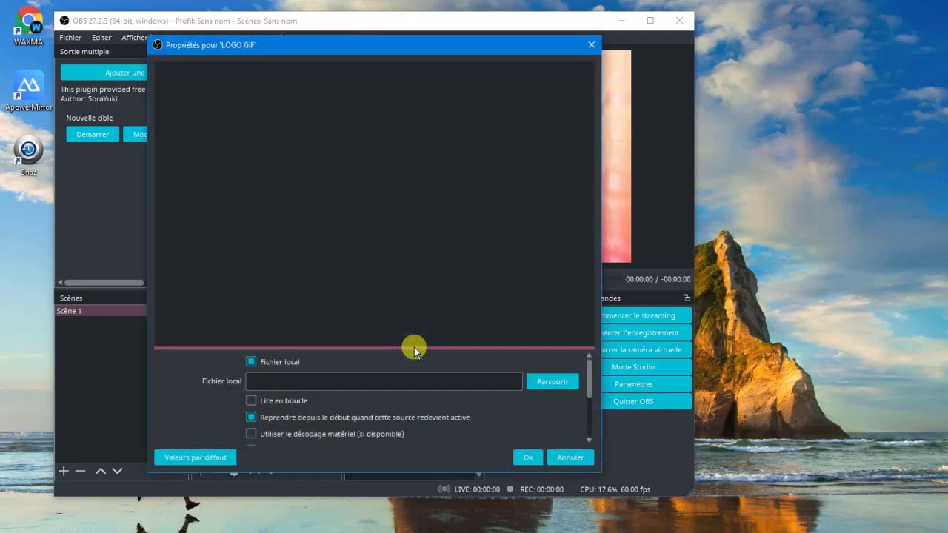
Load LOGO-unscreen.gif from the Images folder into the LOGO GIF source and move the logo to the video's upper-right area
left_click(552, 382)
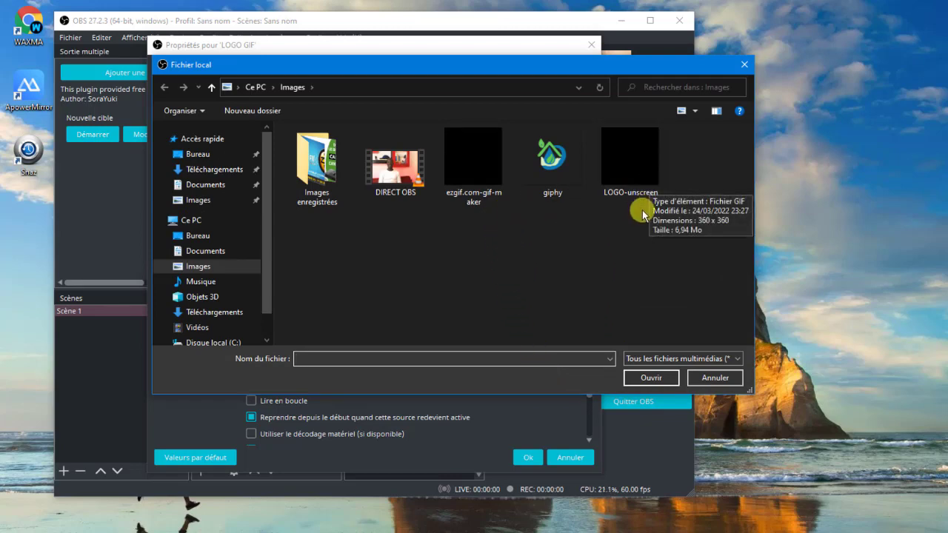
left_click(640, 169)
left_click(651, 377)
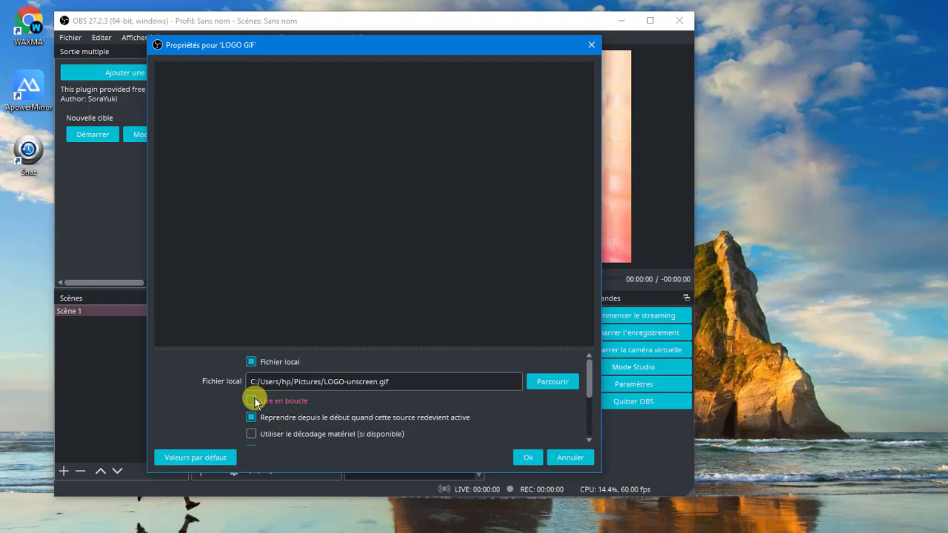
left_click(528, 457)
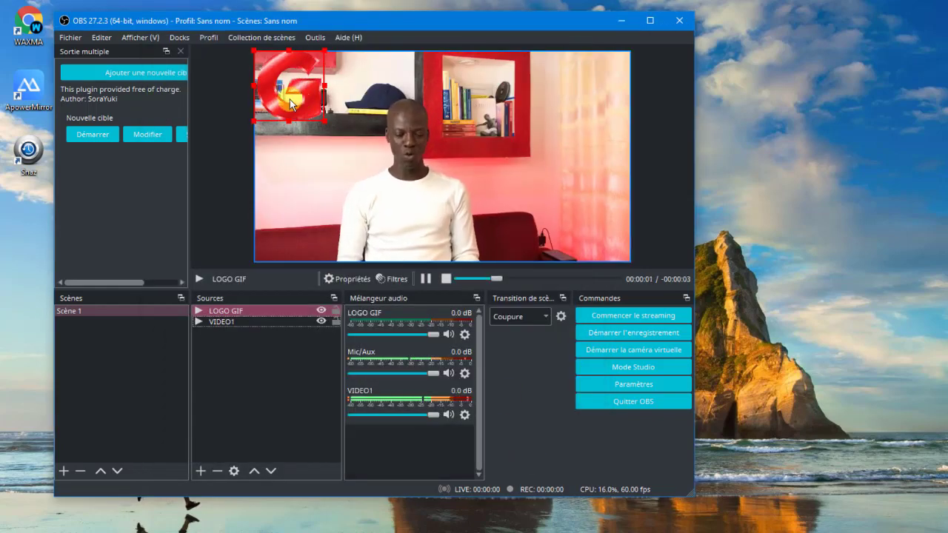
left_click_drag(289, 98, 582, 111)
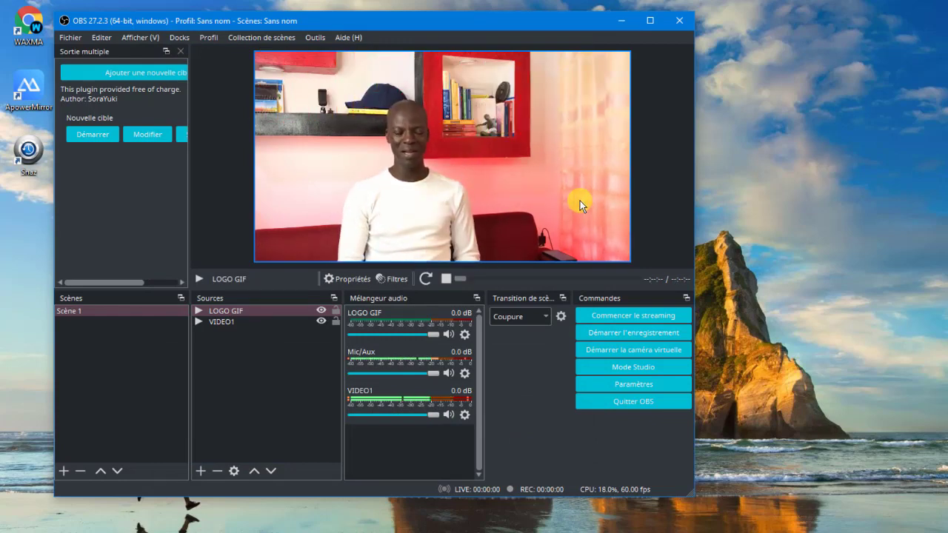
Enable loop playback (Lire en boucle) for the LOGO GIF source
double_click(228, 311)
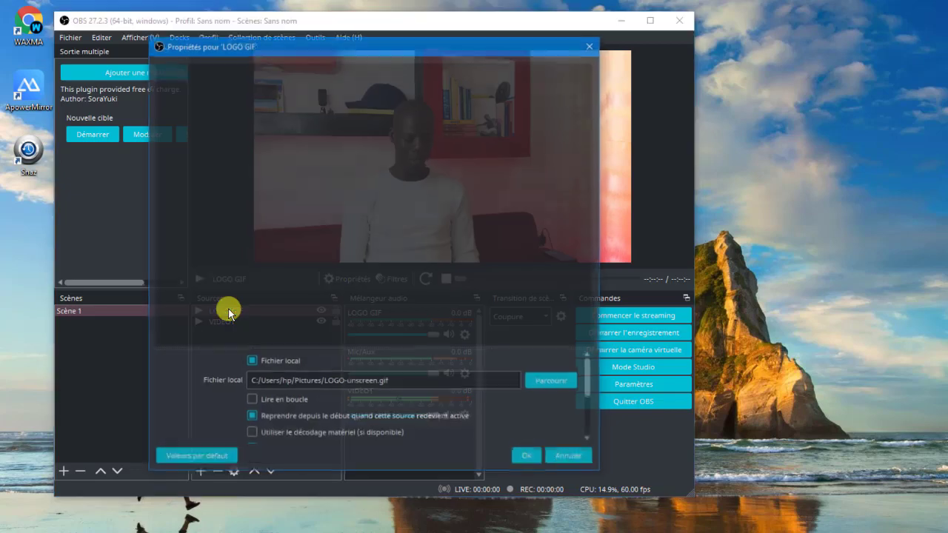
left_click(252, 401)
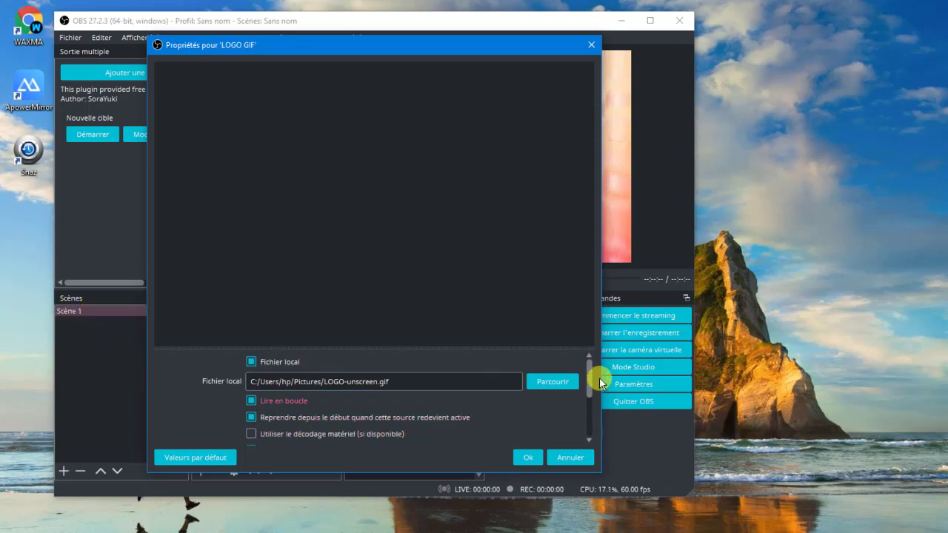
left_click_drag(590, 386, 592, 405)
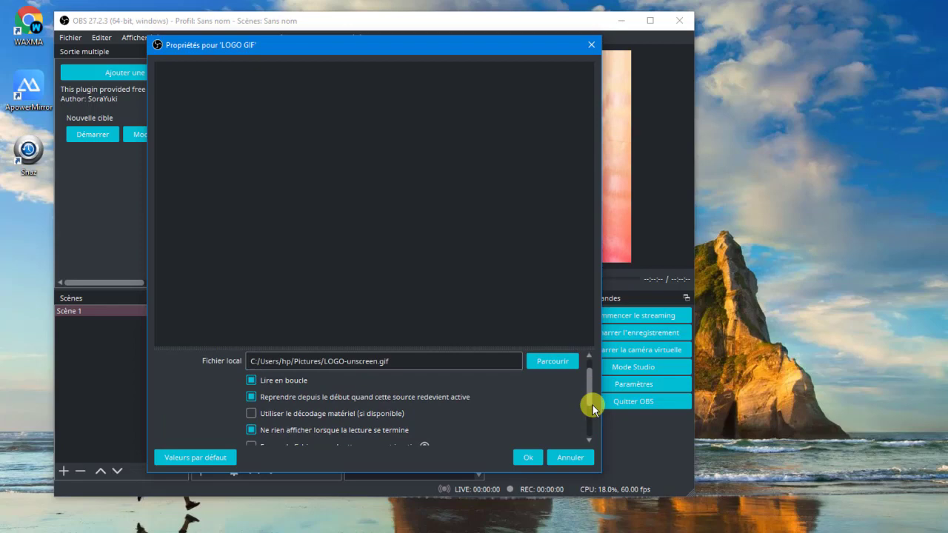
left_click(526, 457)
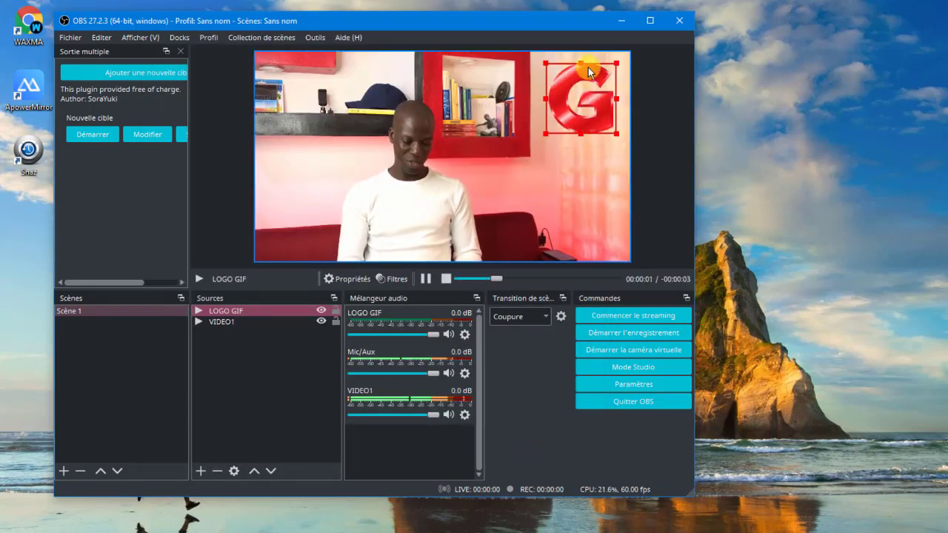
Scale the logo down to less than half its size in the video's upper-right corner and deselect it
left_click_drag(546, 134, 580, 101)
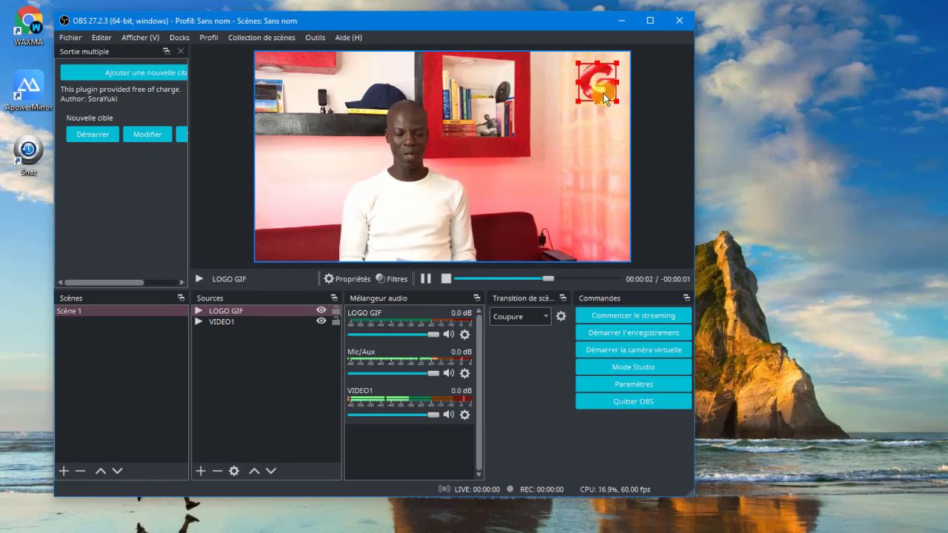
left_click_drag(581, 99, 585, 95)
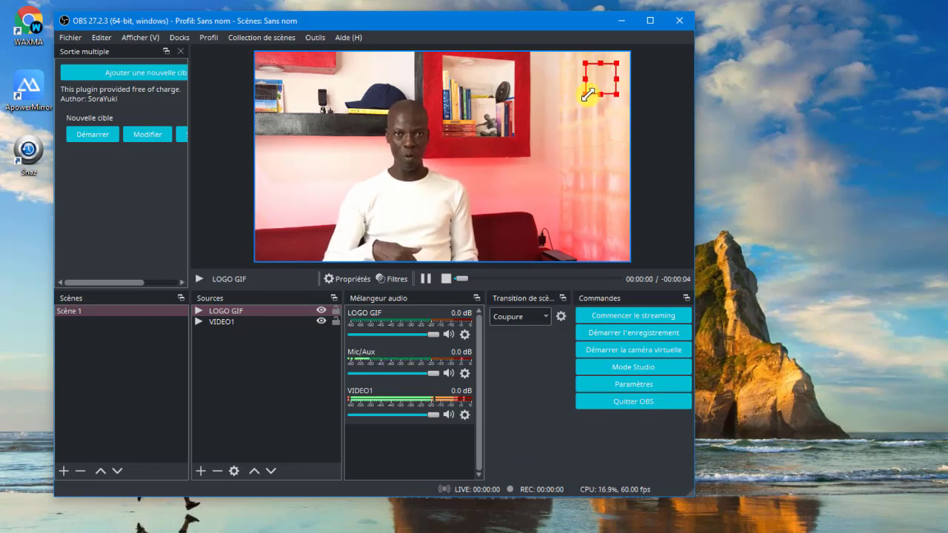
left_click(282, 399)
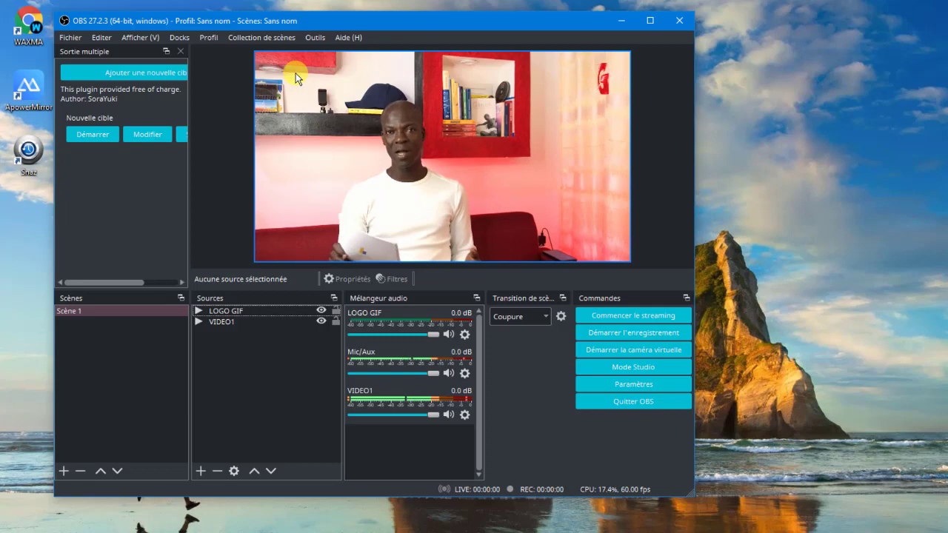
Add a new image source named LIVE to the scene
left_click(201, 471)
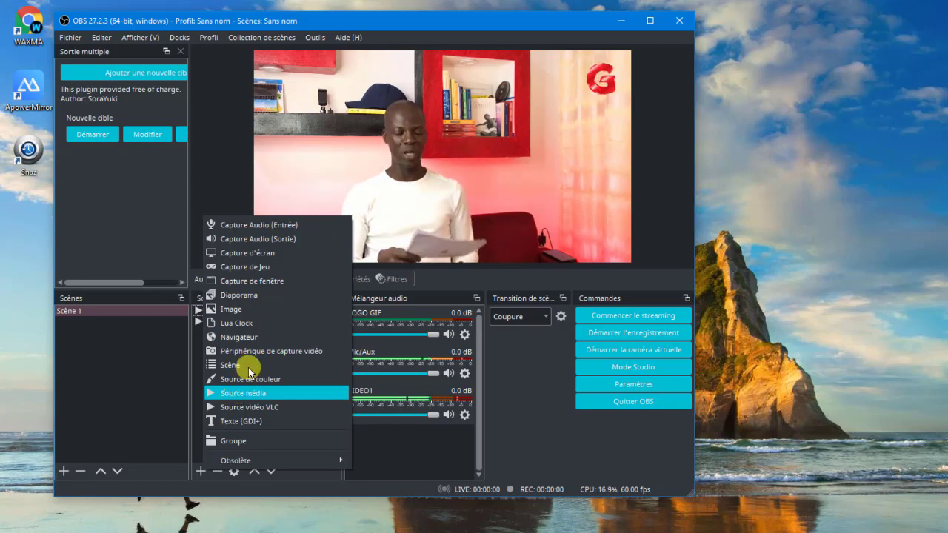
left_click(248, 310)
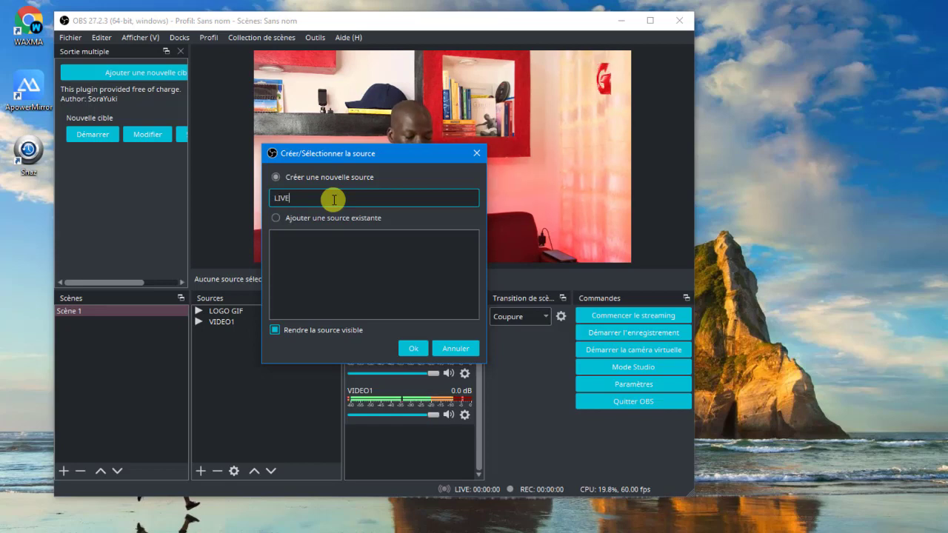
left_click(410, 348)
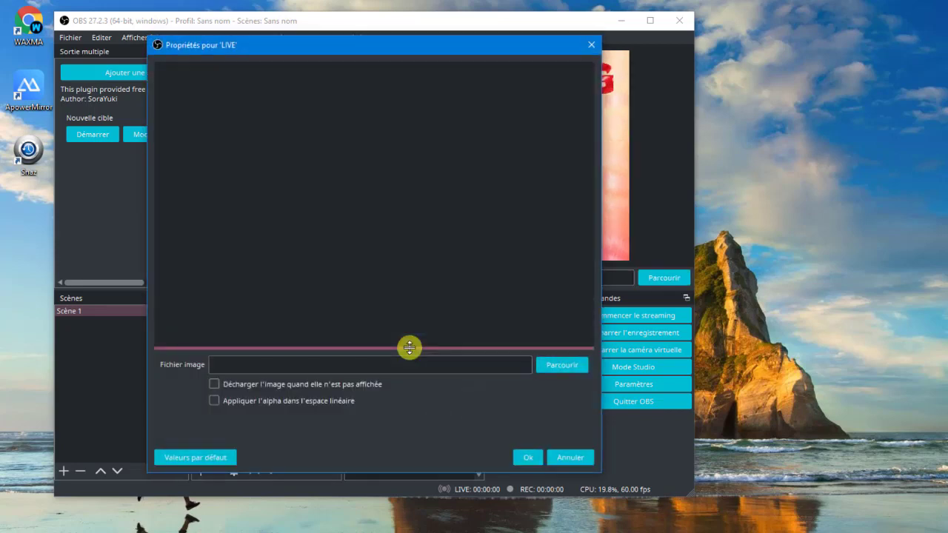
Load the 3D-facebook-live-icon-transparent-PNG image from the Images folder into the LIVE source
left_click(565, 366)
left_click(423, 194)
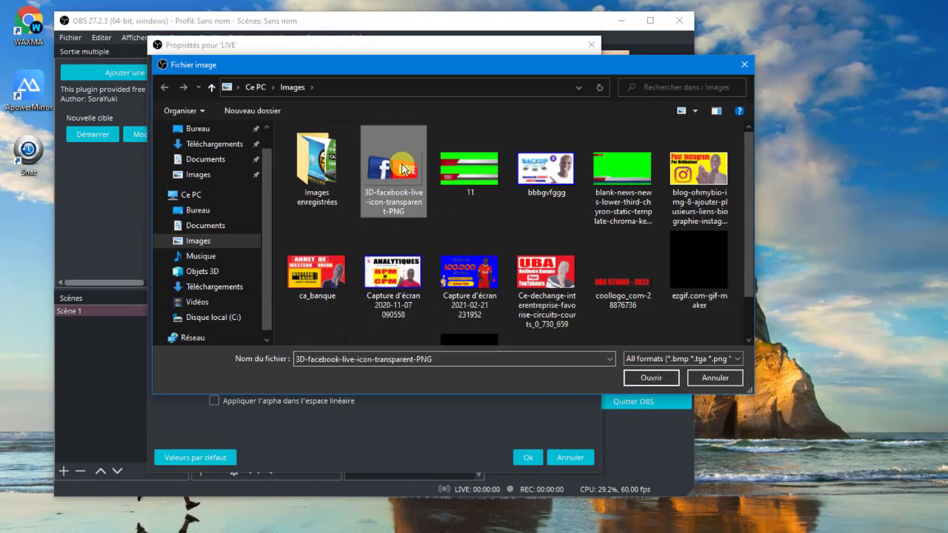
left_click(649, 379)
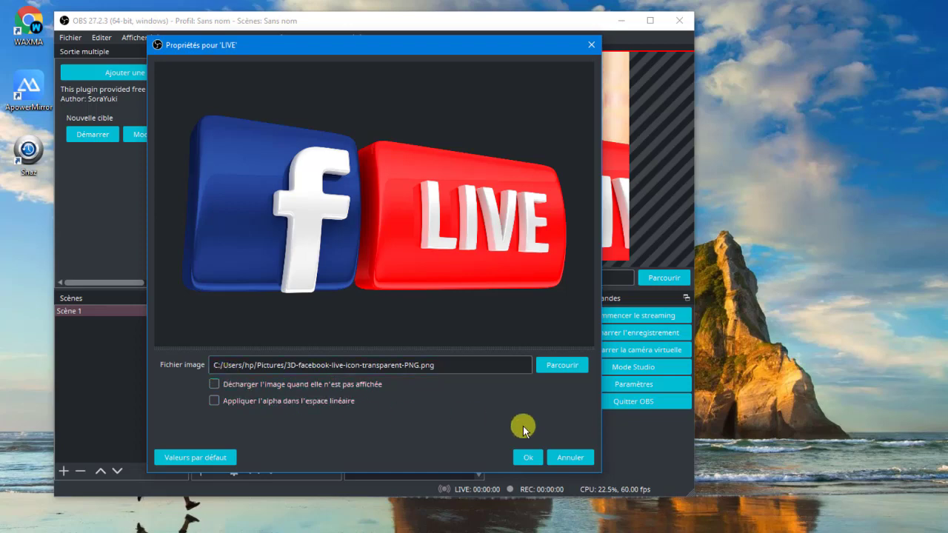
left_click(528, 457)
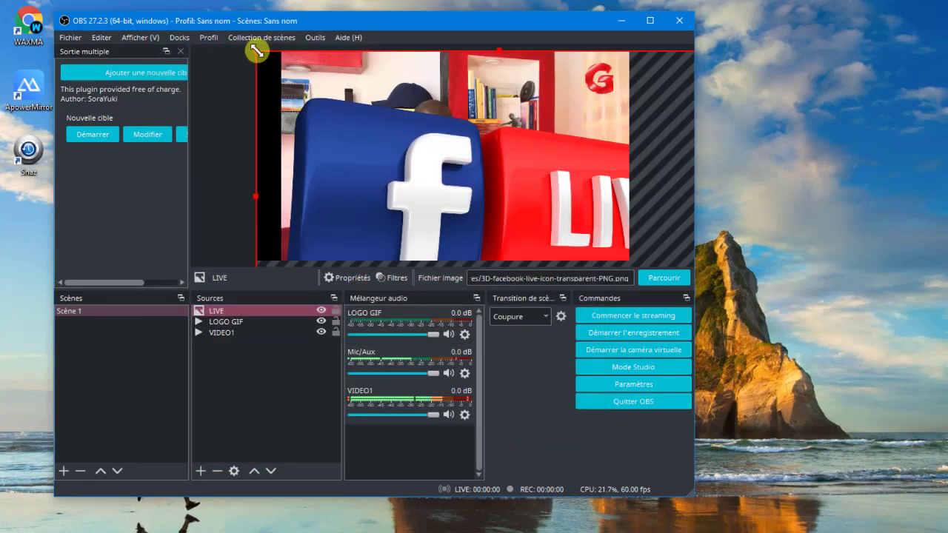
Shrink the Facebook LIVE badge into the video's upper-left corner and shift VIDEO1 left to the canvas edge
left_click_drag(254, 46, 434, 138)
left_click_drag(505, 210, 380, 120)
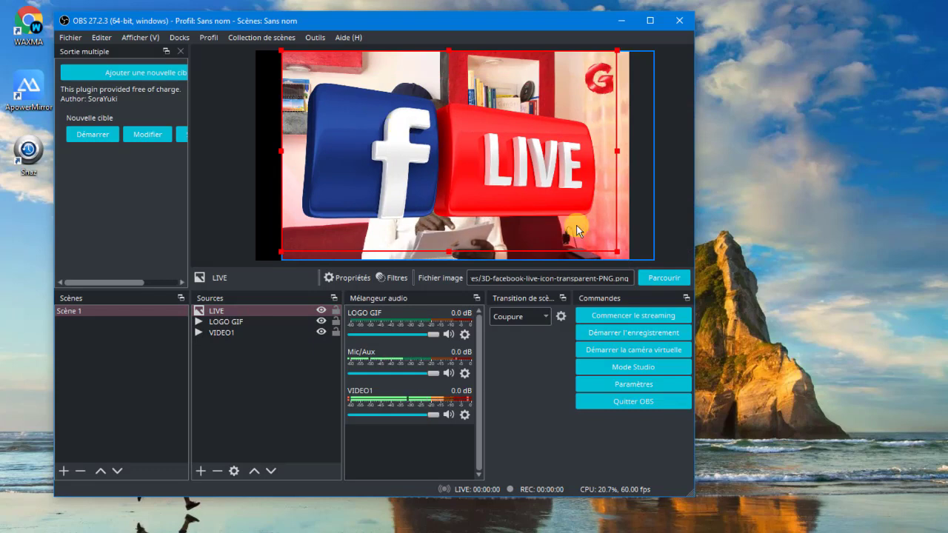
left_click_drag(616, 250, 380, 102)
left_click(585, 202)
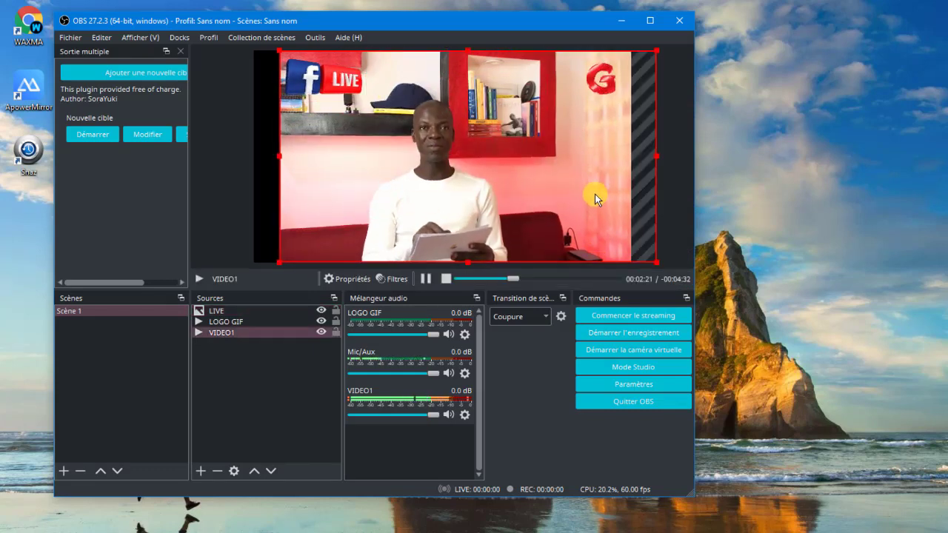
left_click_drag(594, 194, 571, 198)
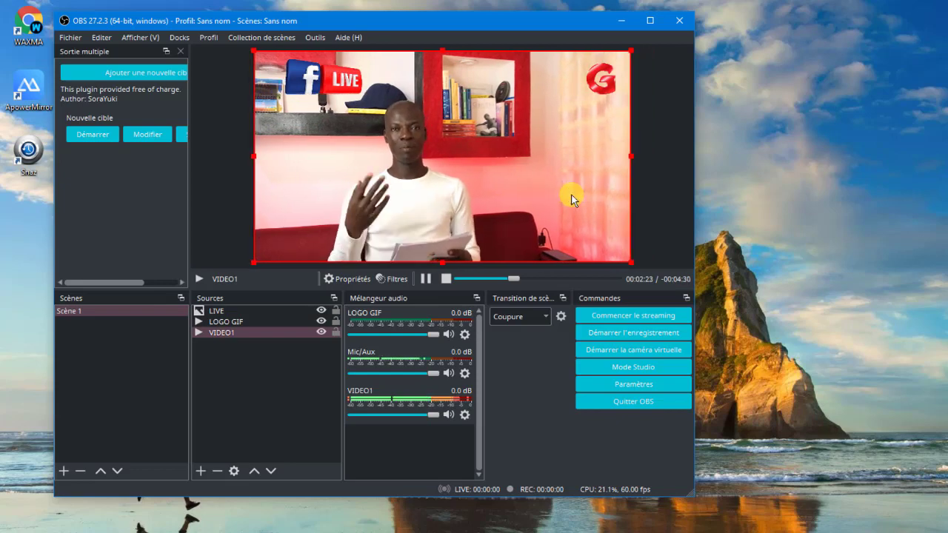
Shrink the LIVE badge further in the video's upper-left corner and slightly reduce the logo in the opposite corner
left_click(361, 90)
left_click_drag(367, 99, 291, 77)
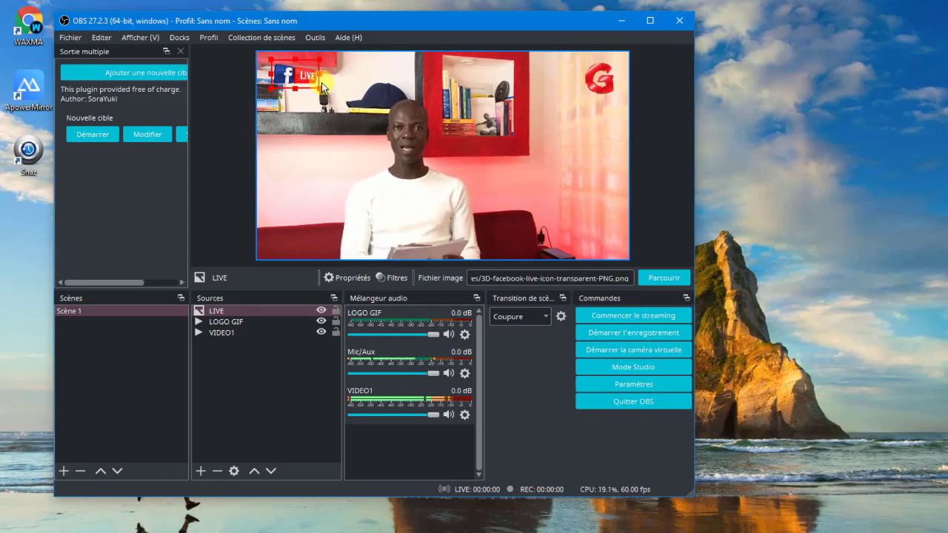
left_click_drag(321, 88, 307, 80)
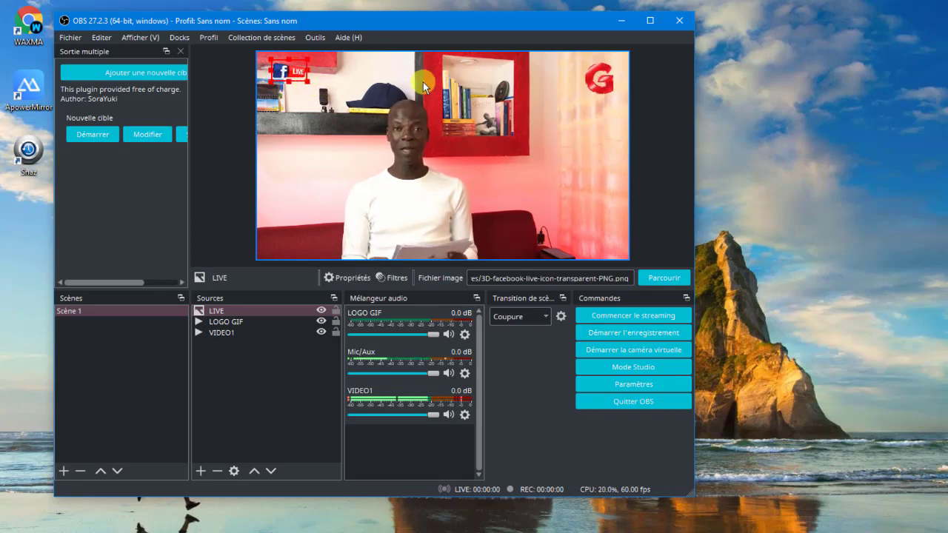
left_click(584, 85)
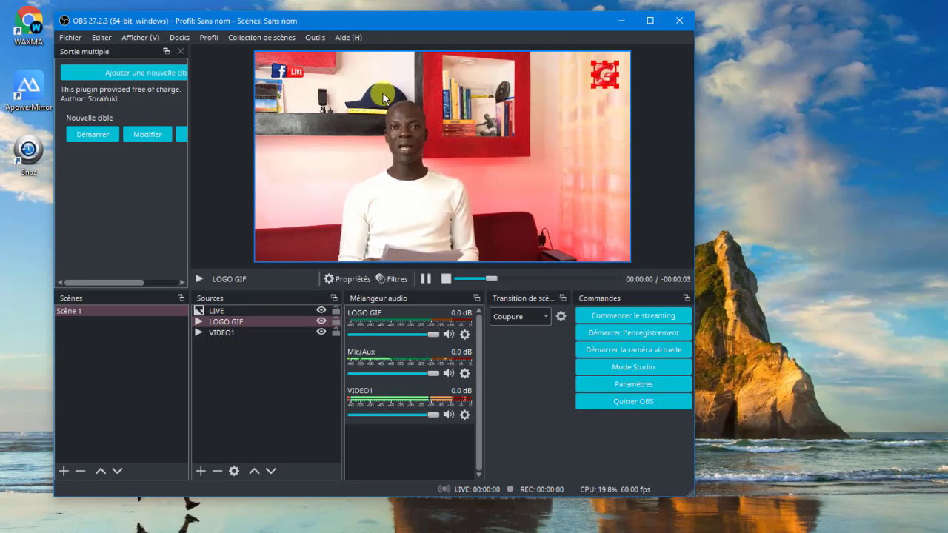
Add a new Texte (GDI+) source named HEURE to the scene
left_click(199, 469)
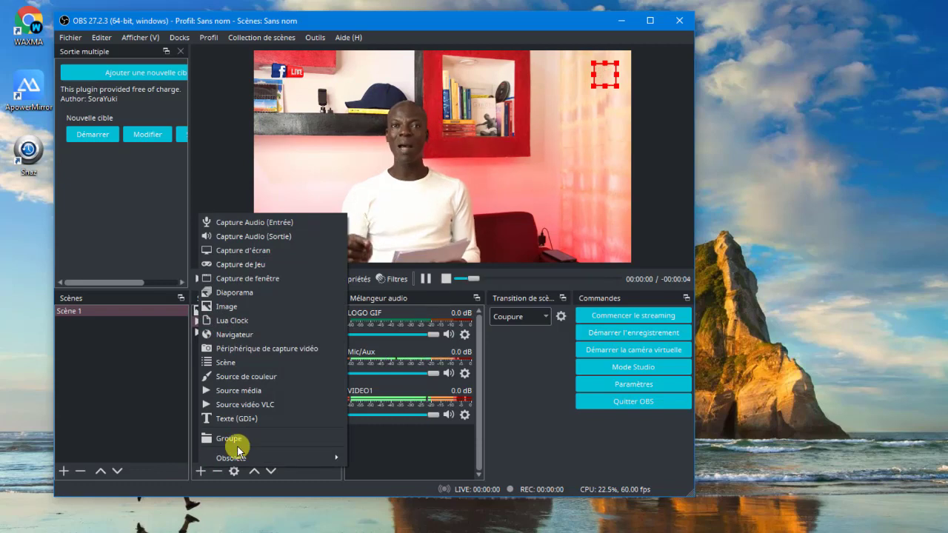
left_click(252, 419)
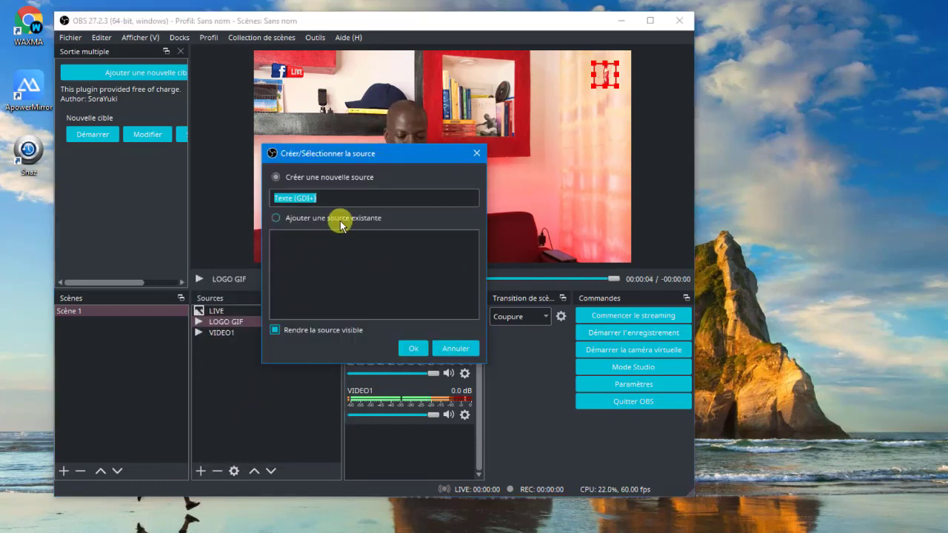
type("HEURE")
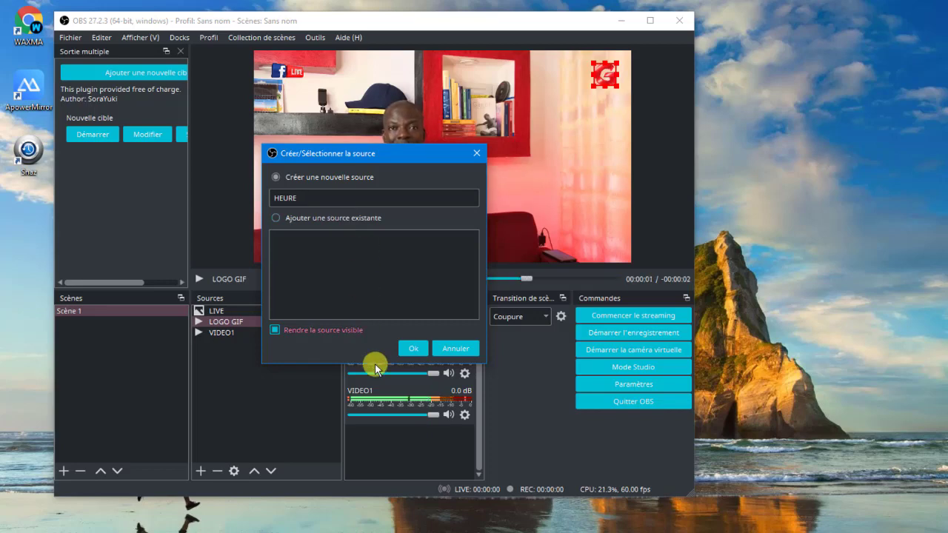
left_click(411, 348)
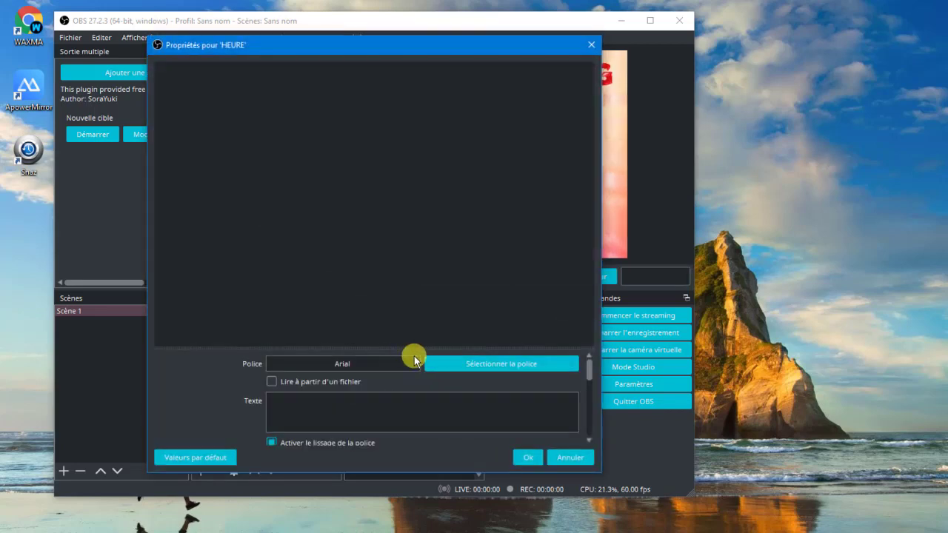
Make the HEURE text read from the file Time.txt in C:/Program Files (x86)/JimsApps/Snaz/TextFiles
left_click(373, 403)
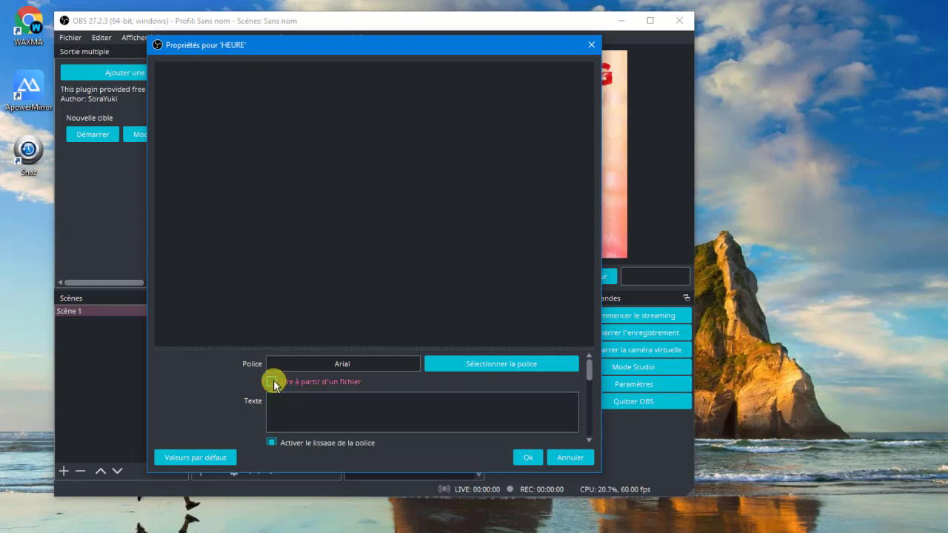
left_click(272, 382)
left_click(546, 407)
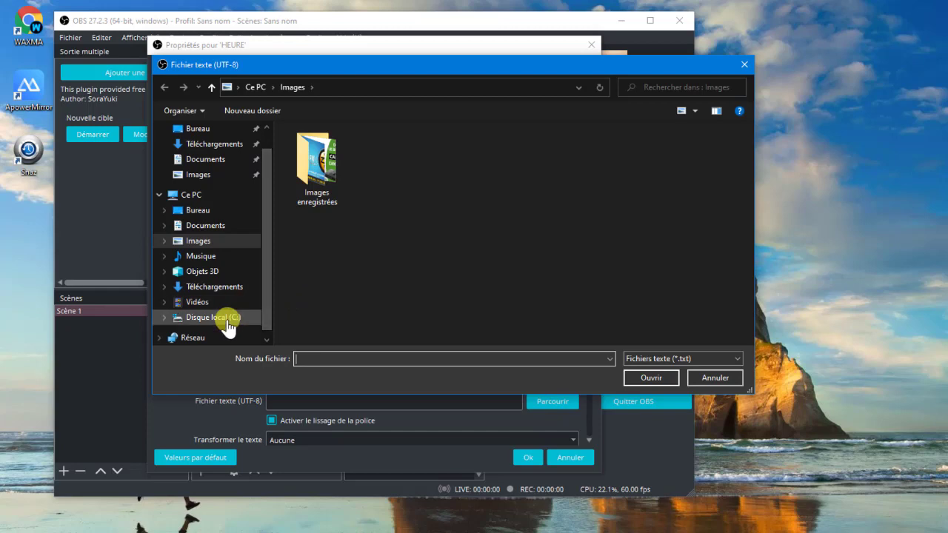
left_click(222, 318)
double_click(337, 201)
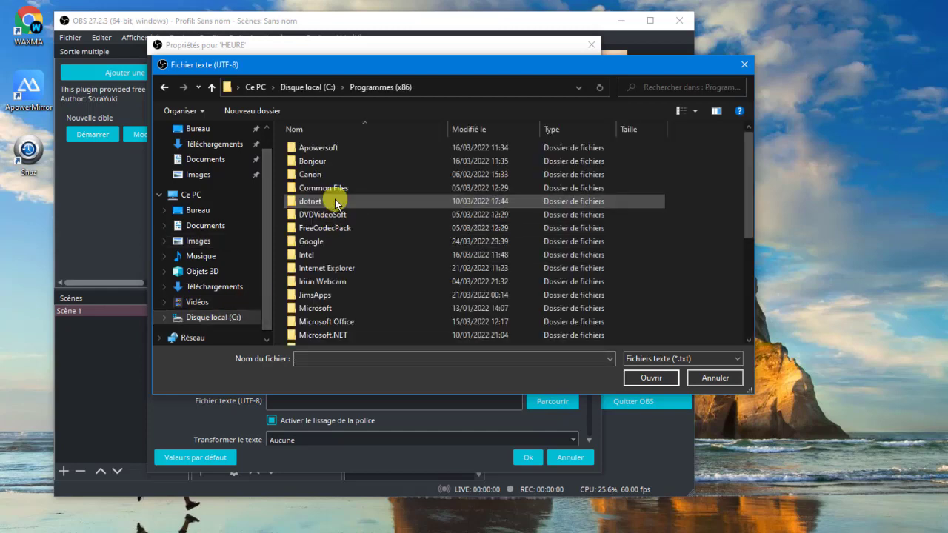
left_click(322, 298)
double_click(320, 297)
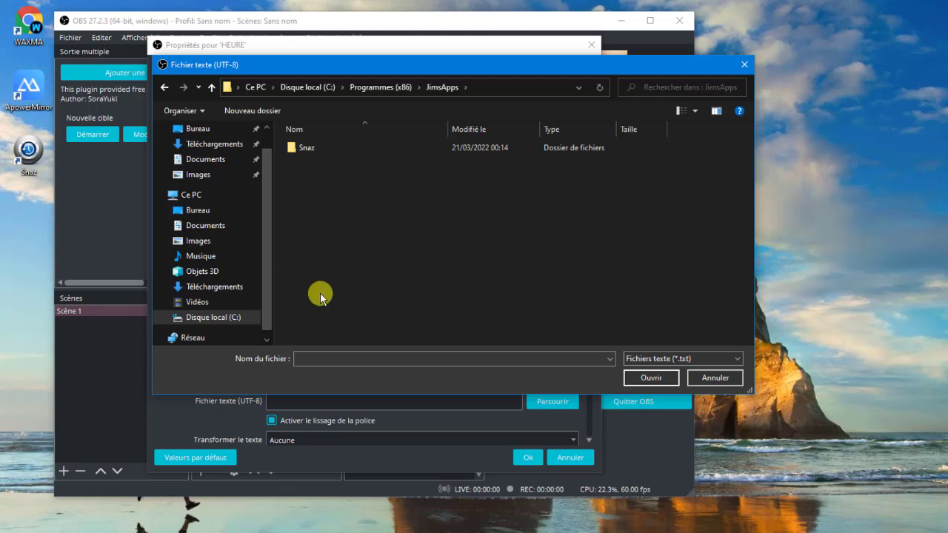
double_click(312, 152)
double_click(314, 149)
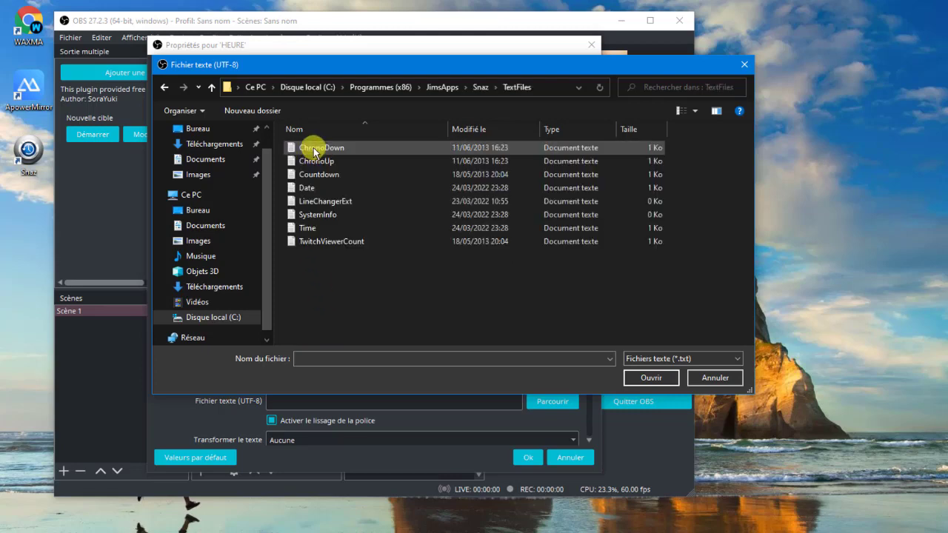
left_click(321, 229)
left_click(656, 378)
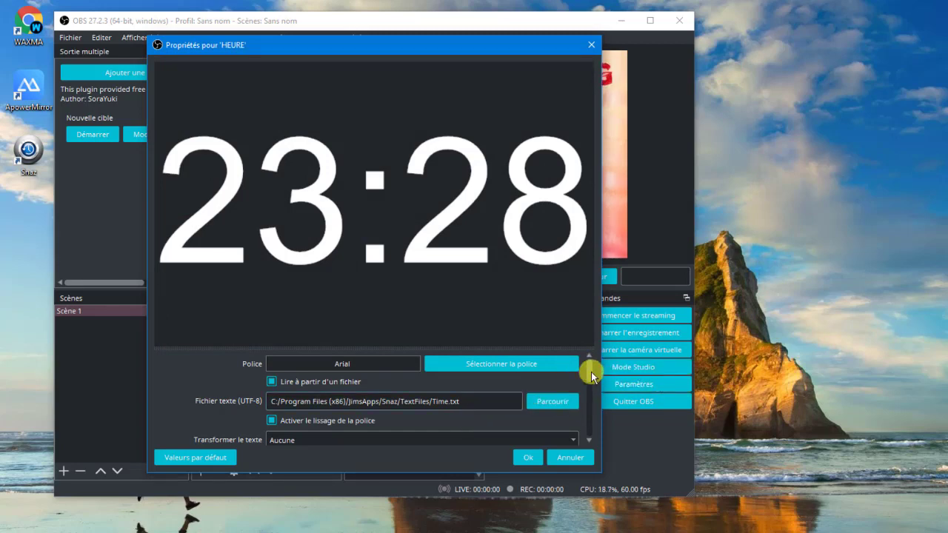
Set the clock's black background (Transparence de l'arrière-plan) to 100%, then shrink the clock and move it to the video's upper middle
left_click_drag(591, 372, 593, 403)
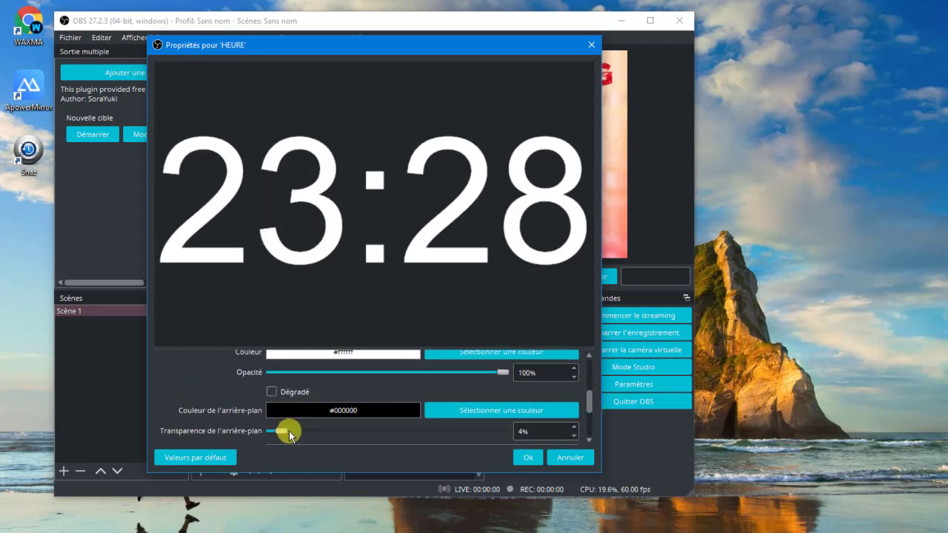
left_click_drag(289, 434, 517, 436)
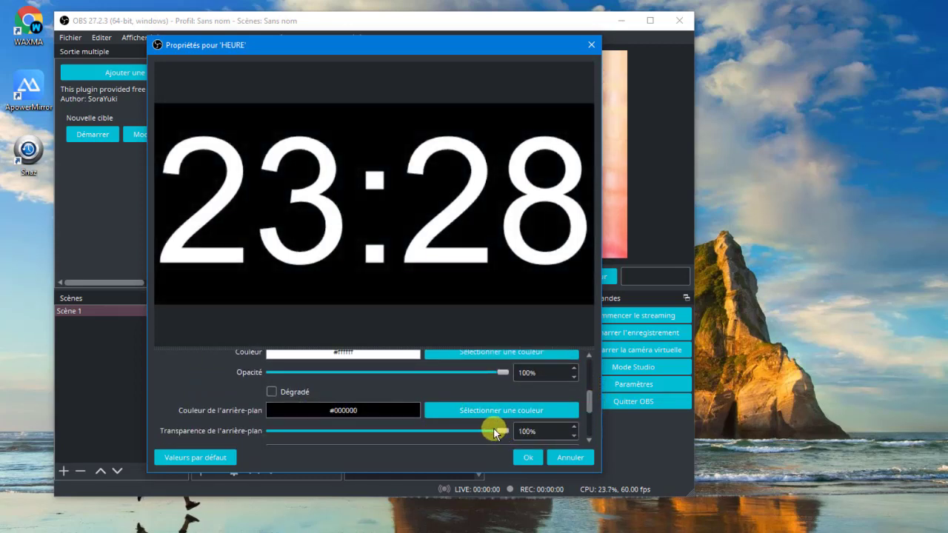
left_click_drag(588, 402, 580, 425)
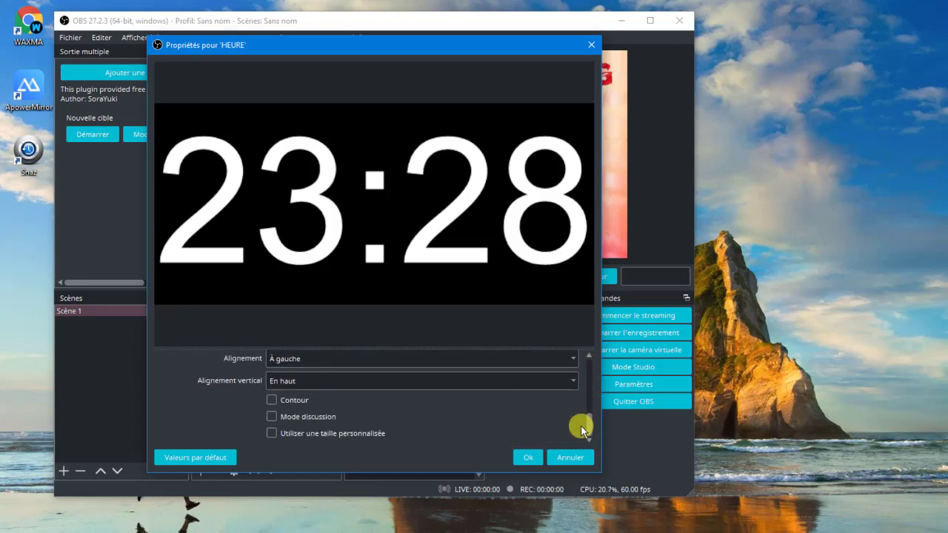
left_click(527, 456)
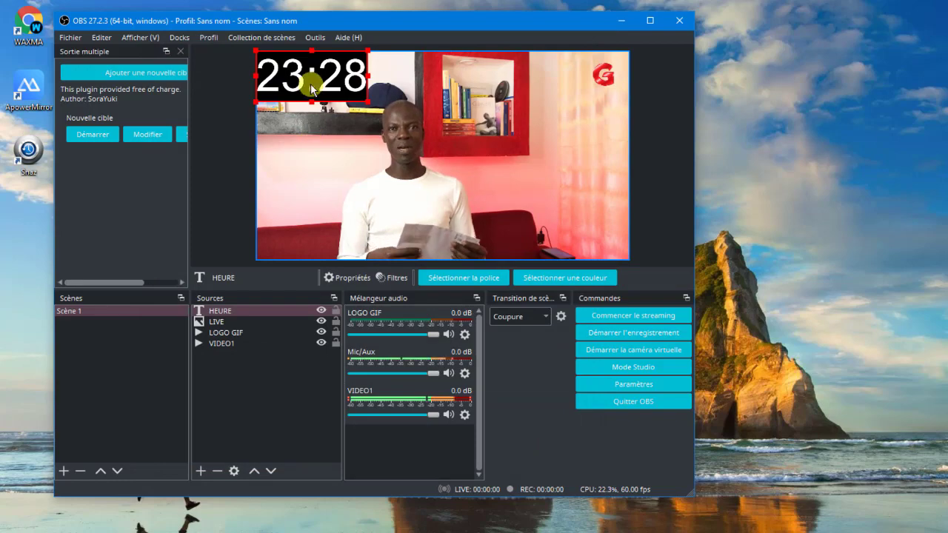
left_click_drag(313, 80, 410, 127)
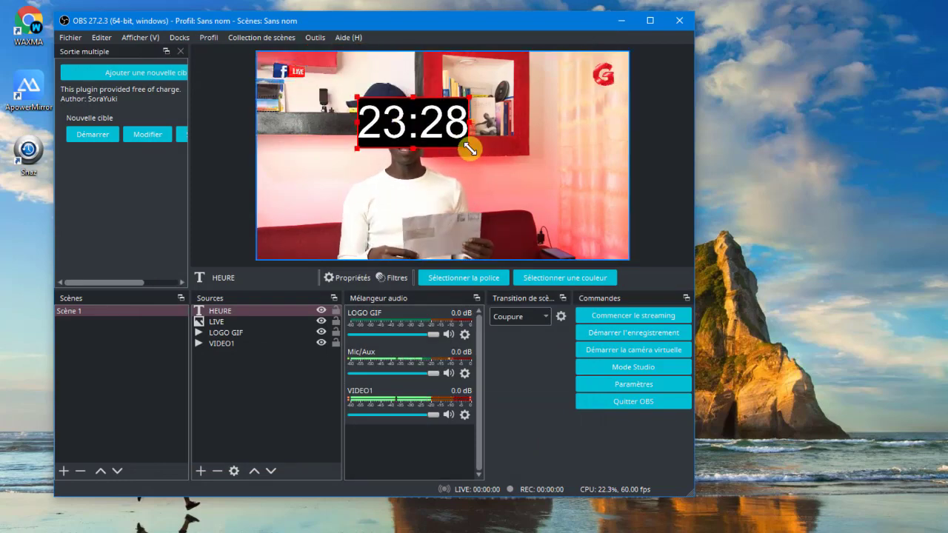
left_click_drag(468, 149, 455, 142)
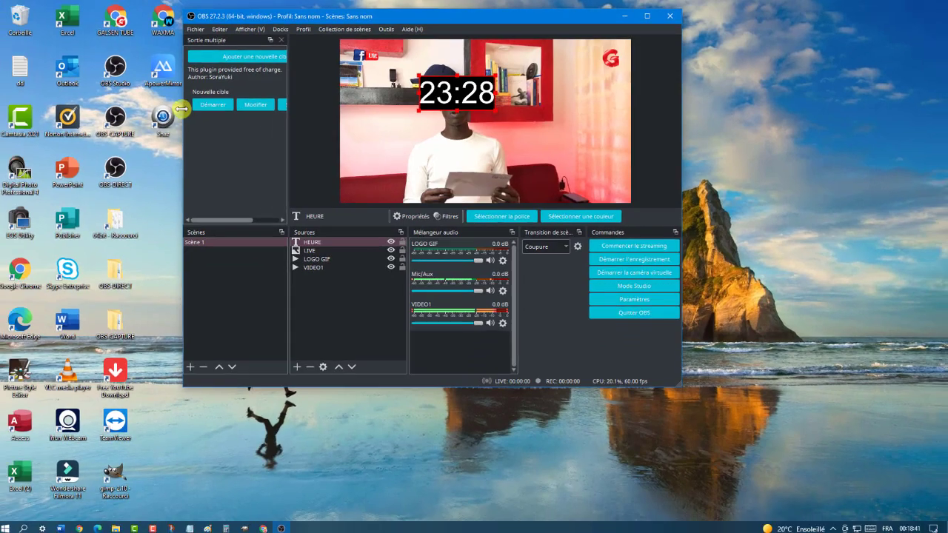
Launch Snaz from the desktop and arrange its window side by side with the OBS window
left_click(28, 152)
double_click(166, 117)
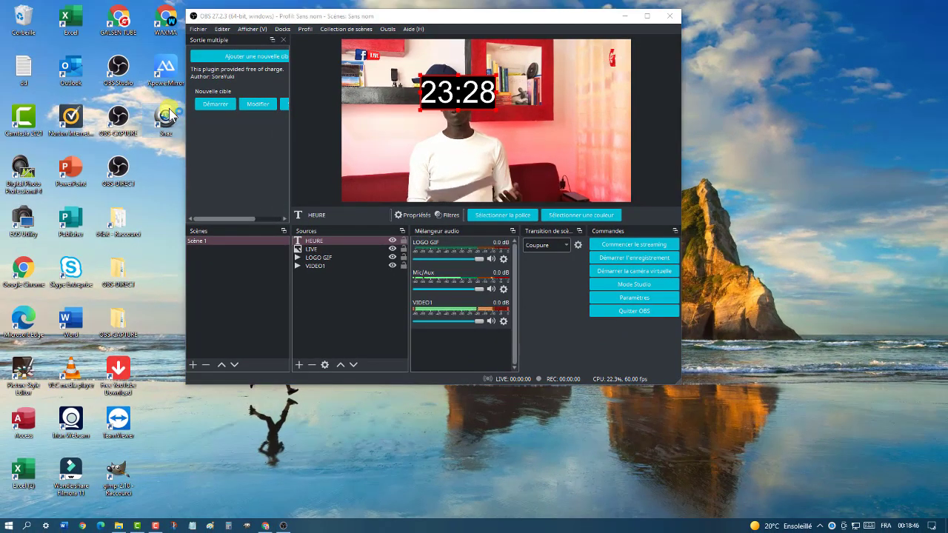
left_click_drag(397, 18, 532, 21)
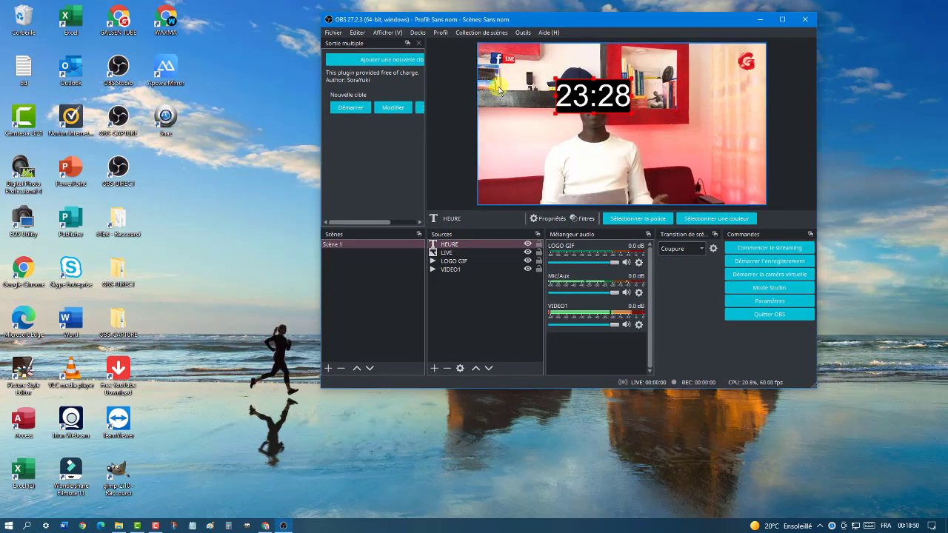
left_click(312, 136)
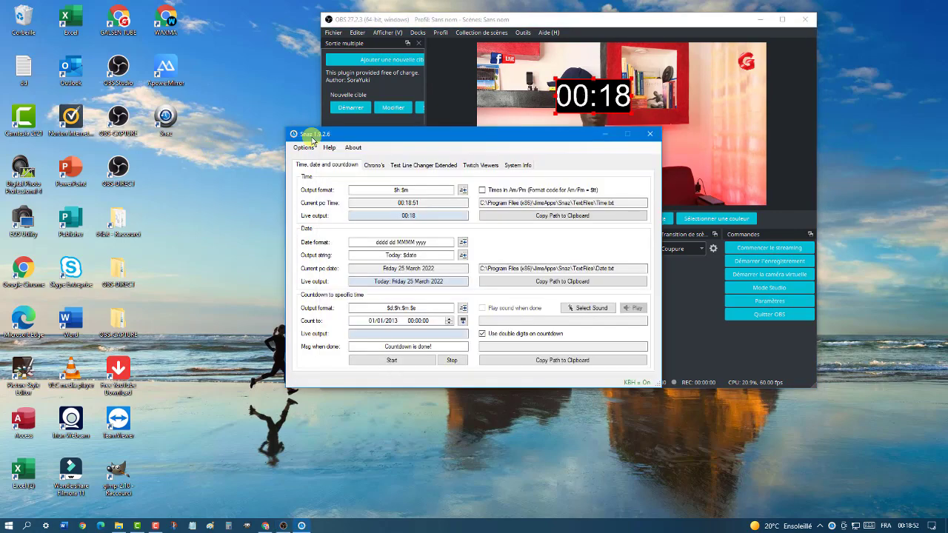
left_click_drag(372, 139, 119, 89)
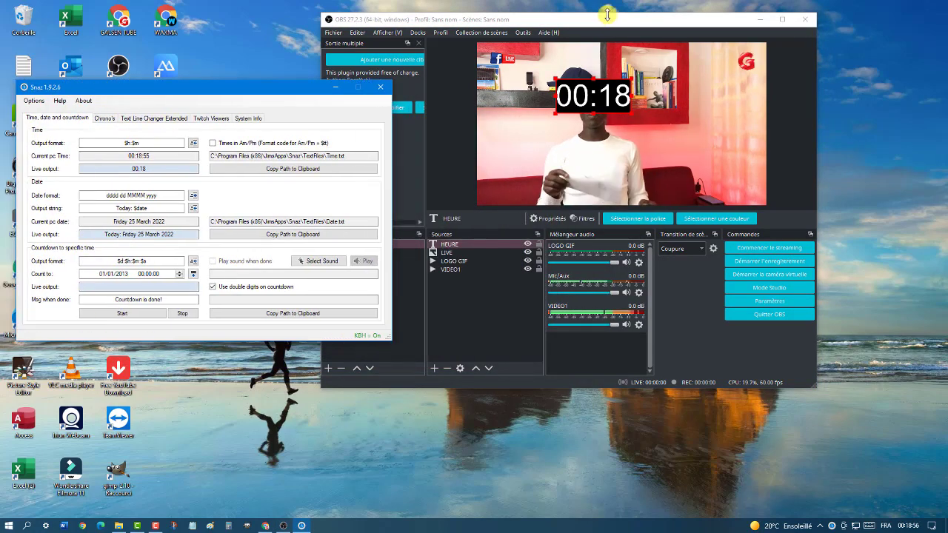
left_click_drag(545, 22, 625, 18)
left_click_drag(246, 89, 188, 74)
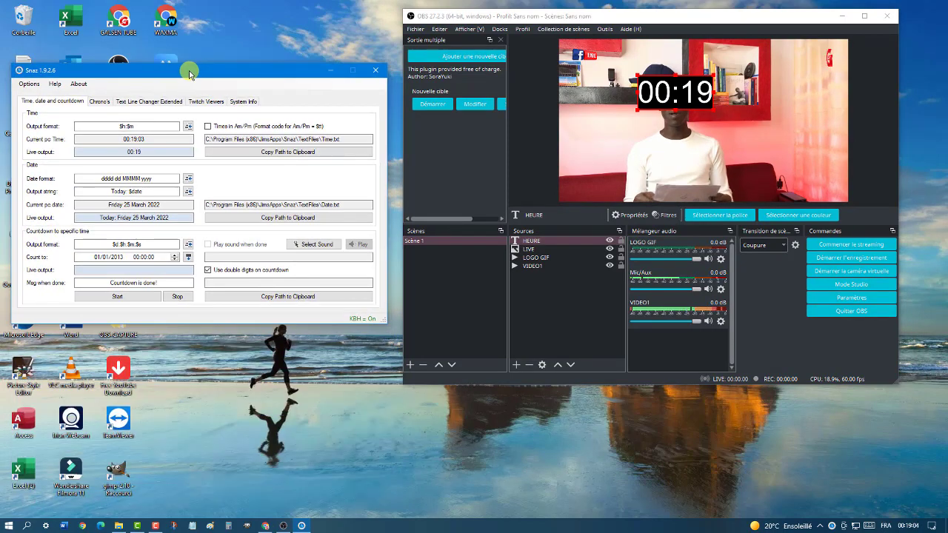
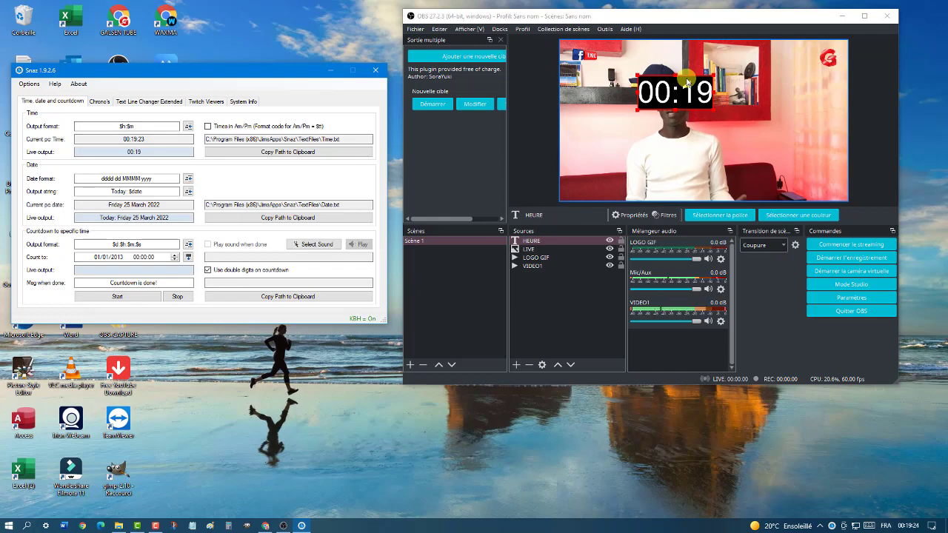
Move the HEURE clock beside the LIVE badge in the video's upper-left corner and shrink it to the badge's size
left_click_drag(661, 92, 642, 79)
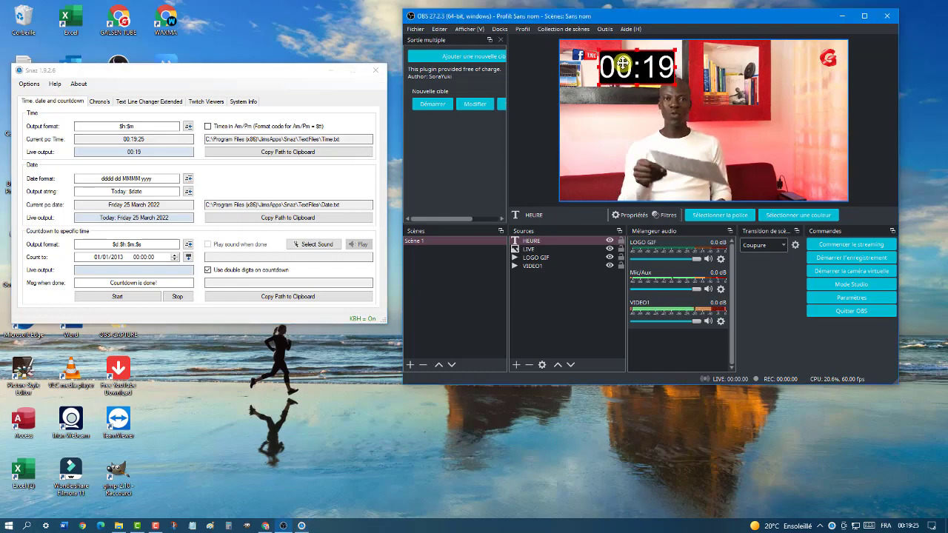
left_click_drag(646, 71, 624, 61)
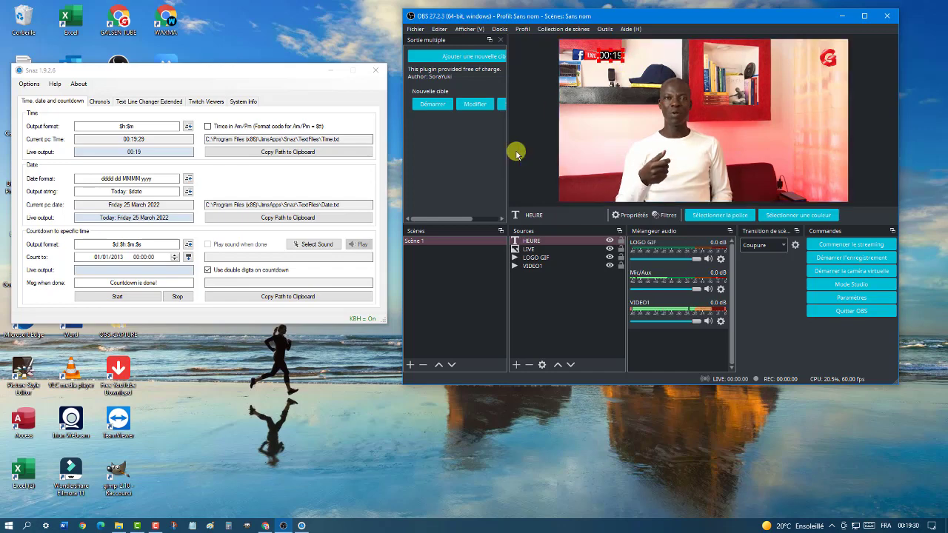
left_click(585, 331)
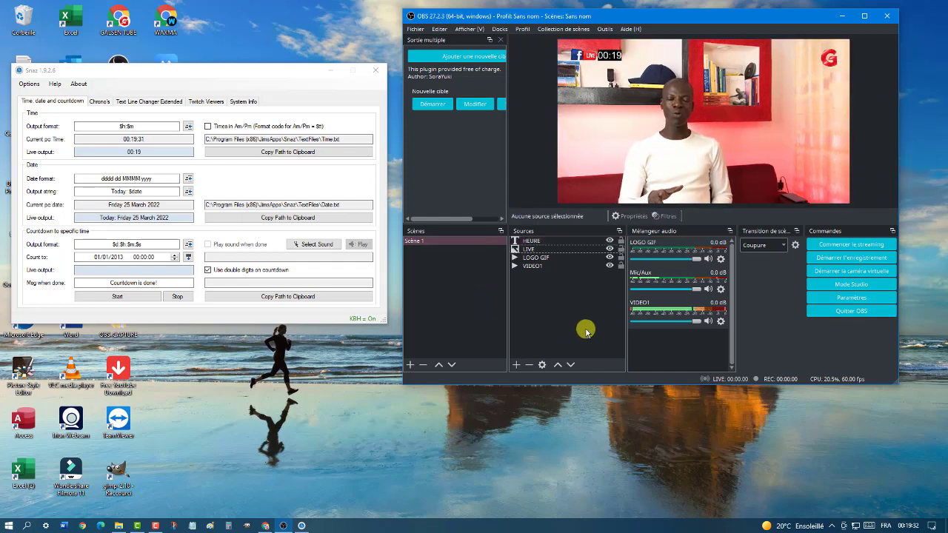
left_click(612, 58)
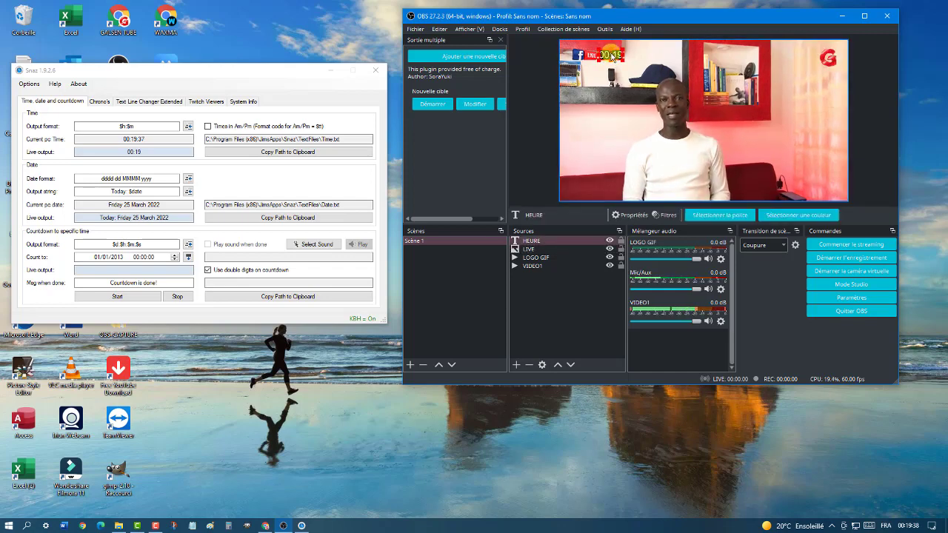
Shrink the HEURE clock slightly and align it with the LIVE badge, then restore the OBS window size and hide Snaz
left_click(864, 16)
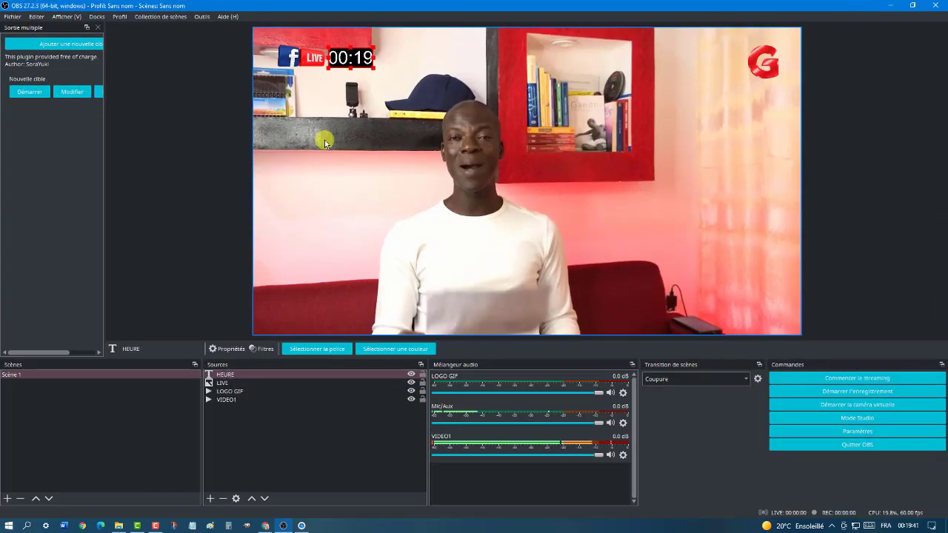
left_click_drag(351, 57, 342, 57)
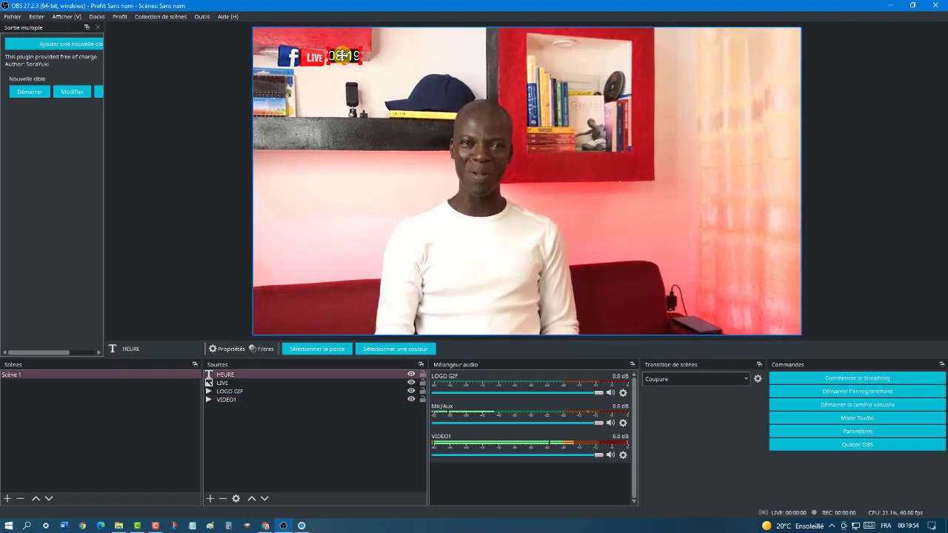
left_click_drag(341, 56, 341, 57)
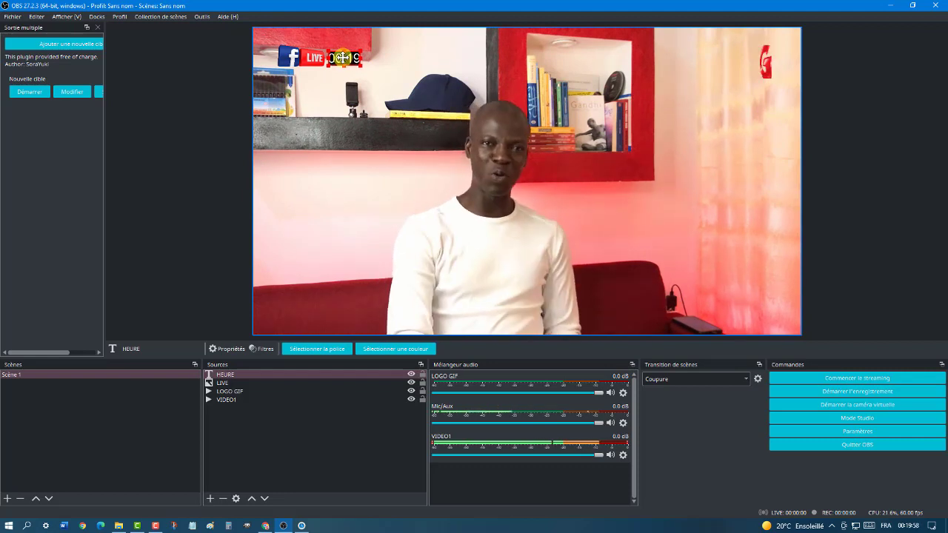
left_click(296, 469)
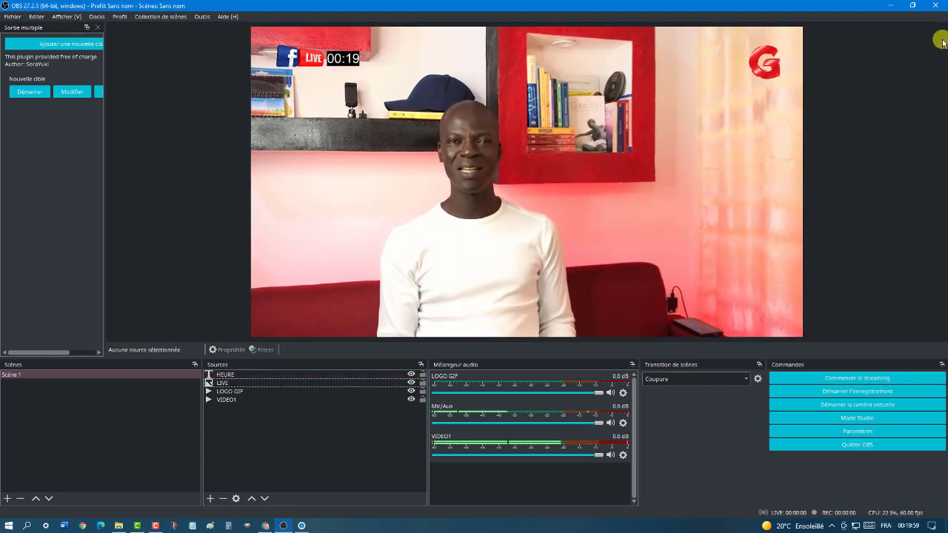
left_click(913, 5)
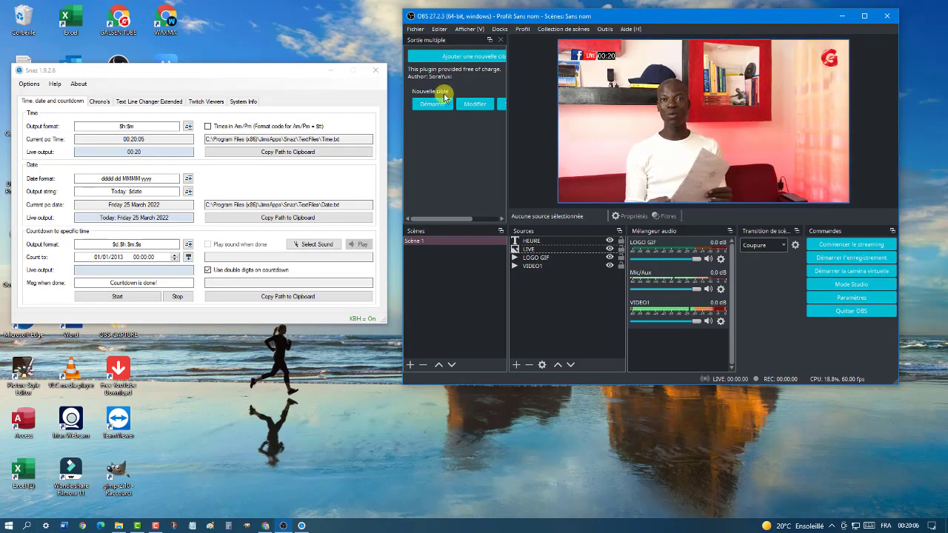
left_click(329, 74)
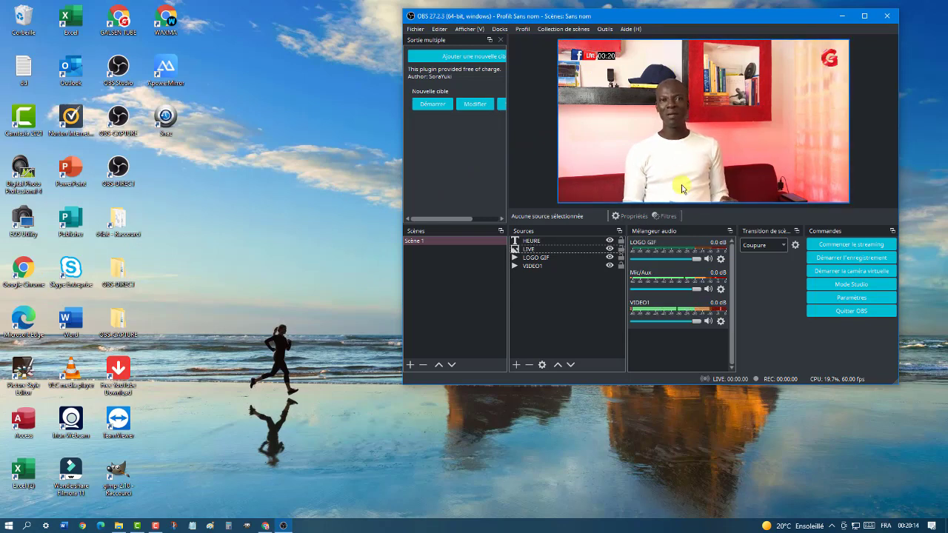
Add a new image source named TEMPLATE to Scène 1
left_click(516, 365)
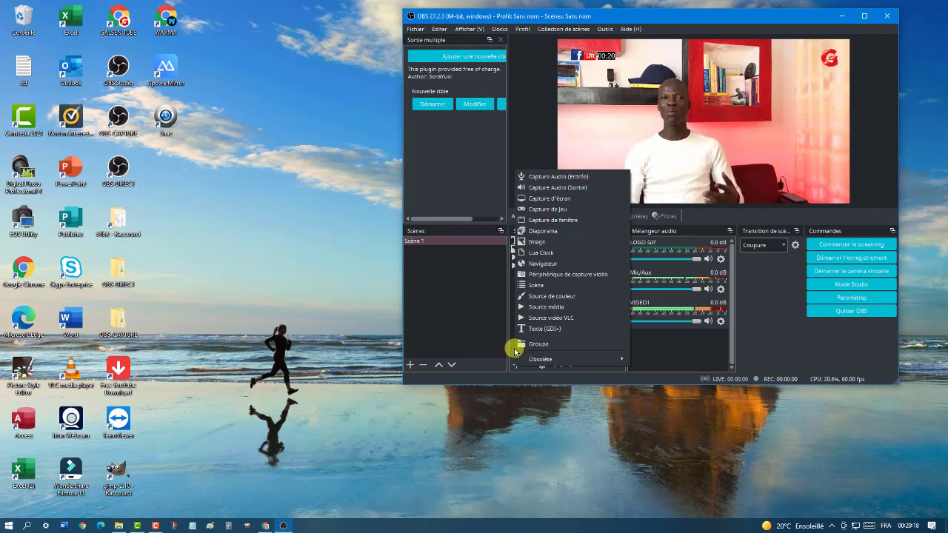
left_click(544, 242)
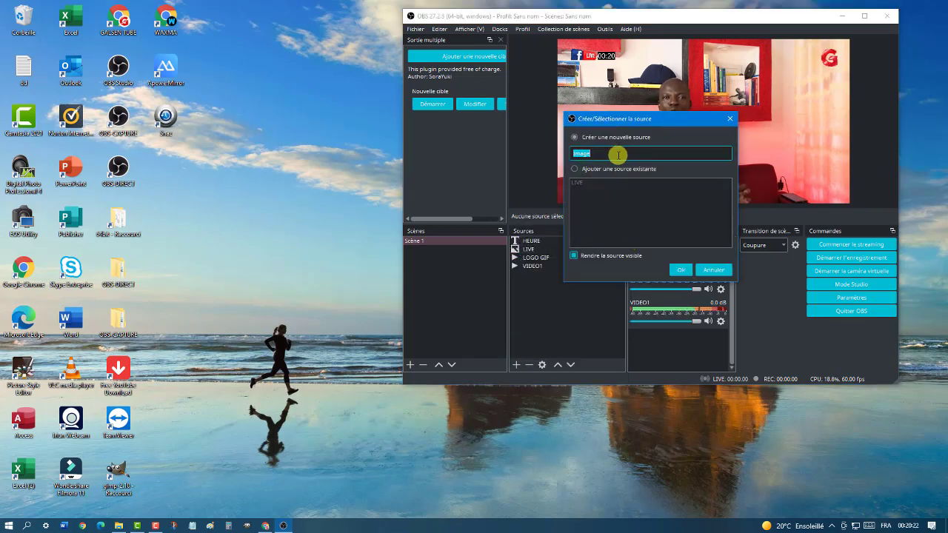
type("TE")
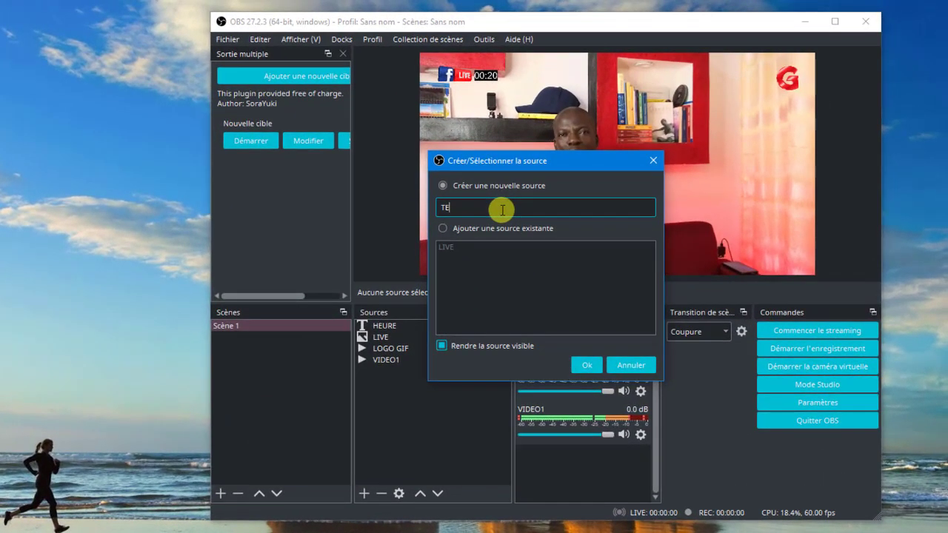
type("MPLATE")
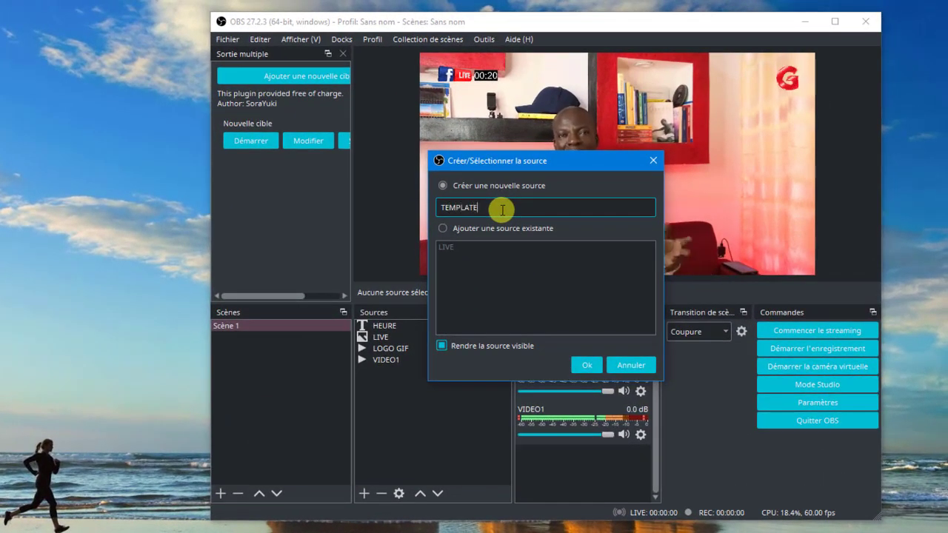
key("Return")
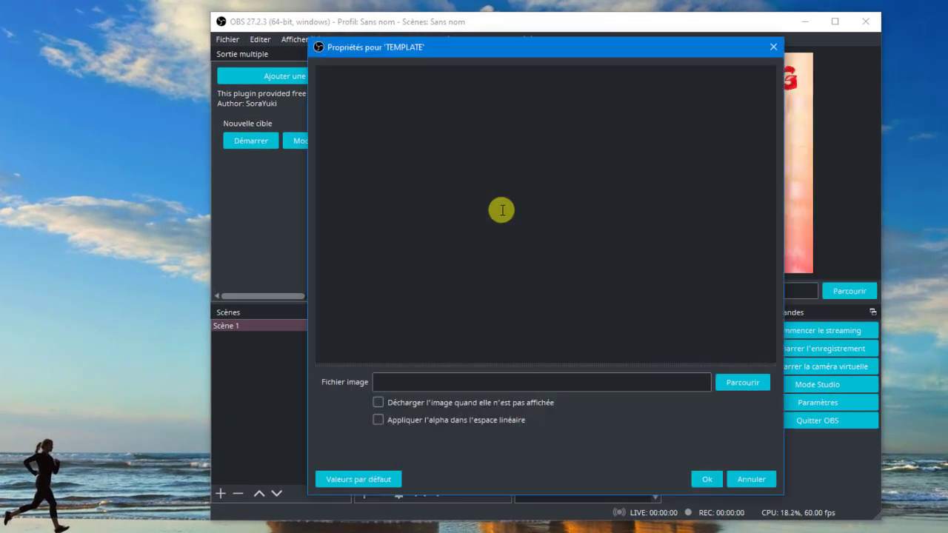
Load maxresdefault (1).jpg from the Images folder into the TEMPLATE source and accept its properties
left_click(744, 382)
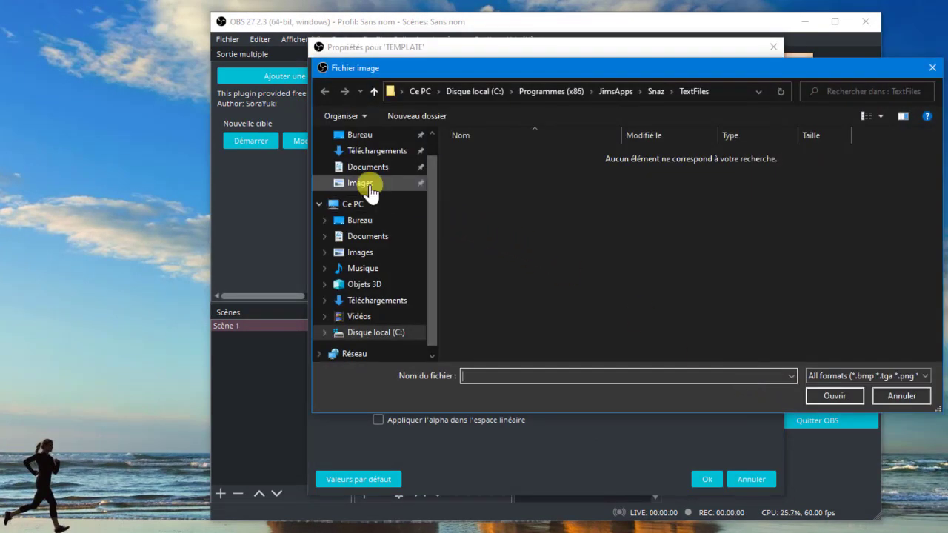
left_click(369, 186)
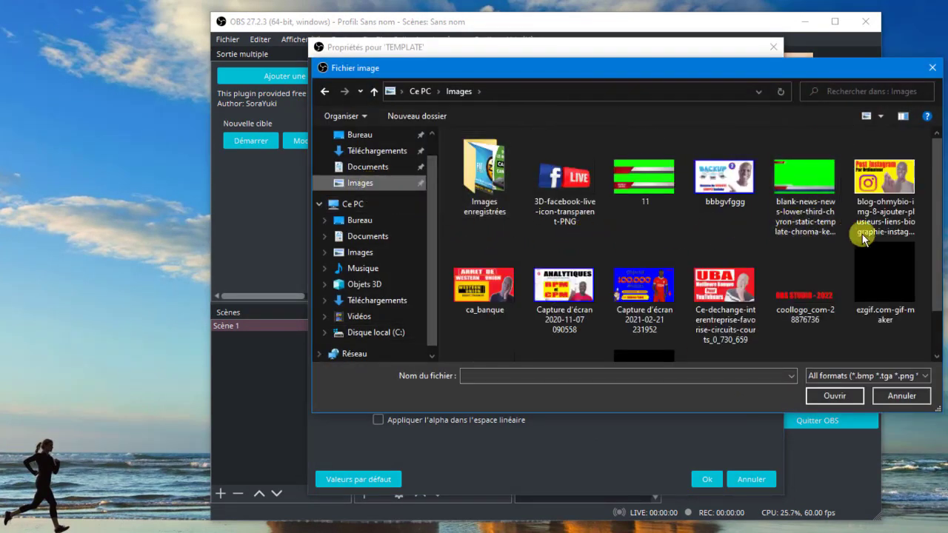
left_click_drag(937, 232, 935, 297)
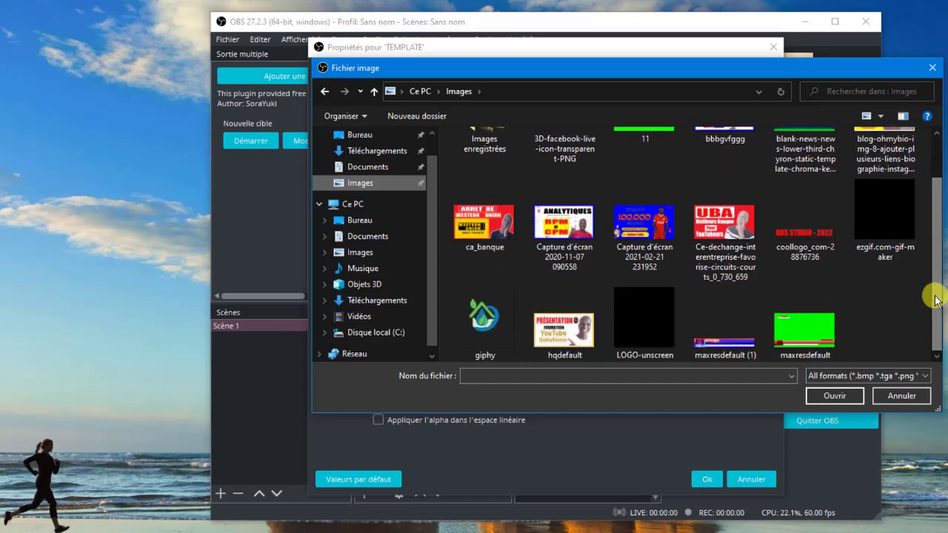
left_click(721, 333)
left_click(835, 397)
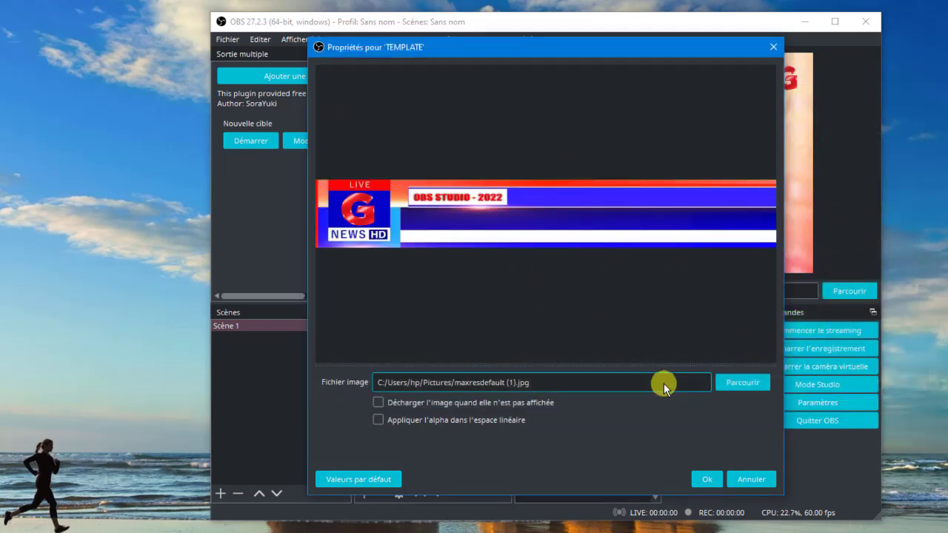
left_click(713, 477)
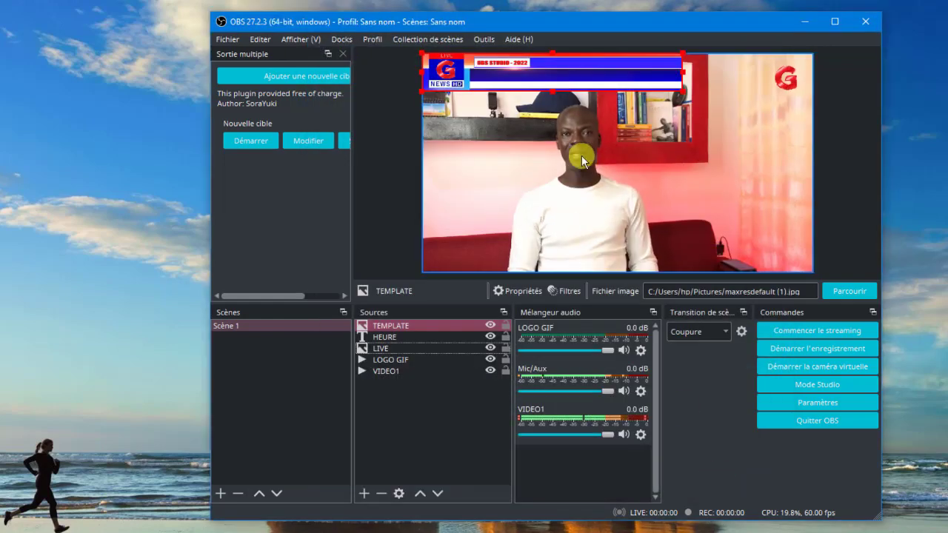
Move the TEMPLATE banner to the video's bottom edge and stretch it horizontally to the full video width
left_click_drag(565, 99, 545, 255)
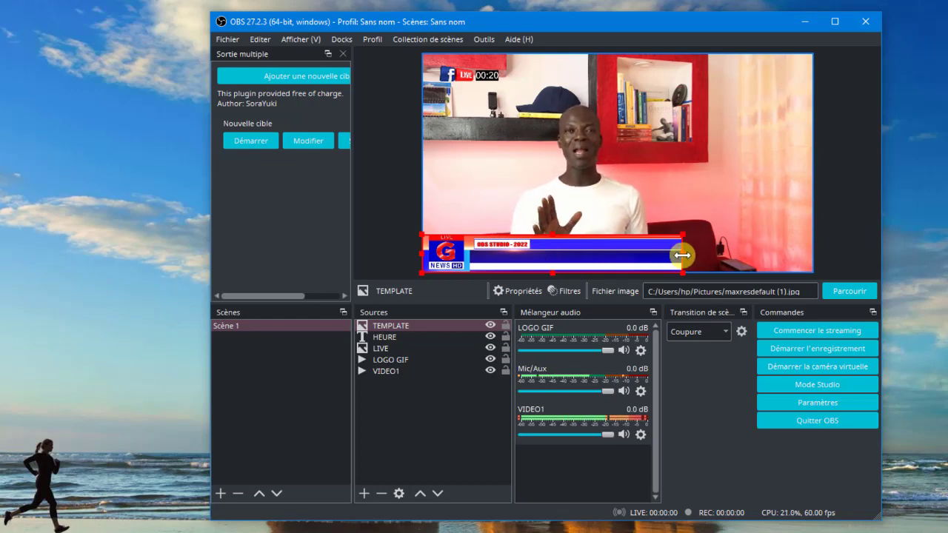
left_click_drag(682, 254, 812, 262)
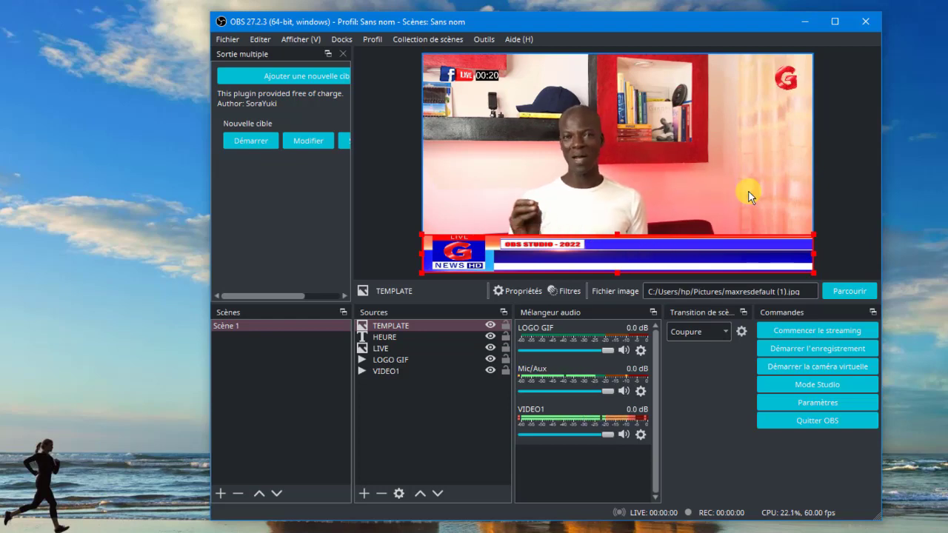
left_click(378, 458)
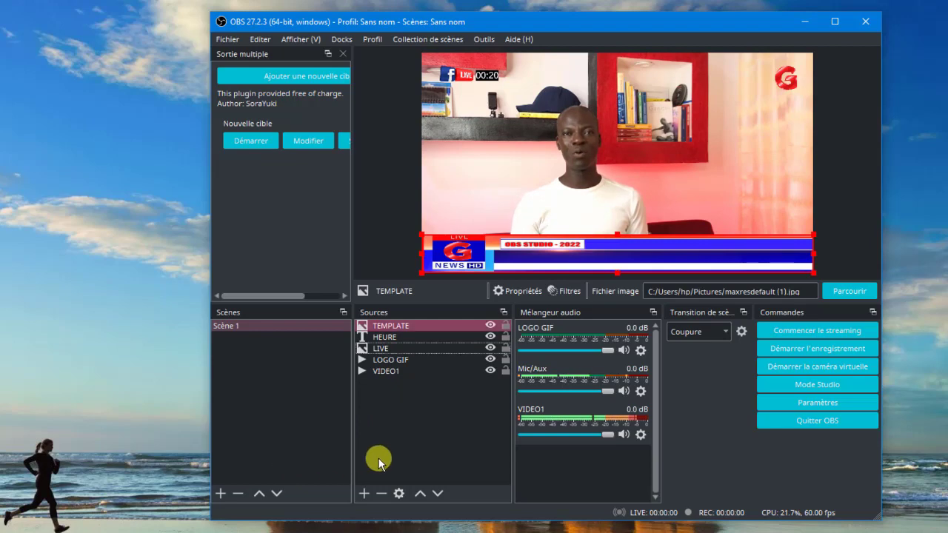
left_click(378, 459)
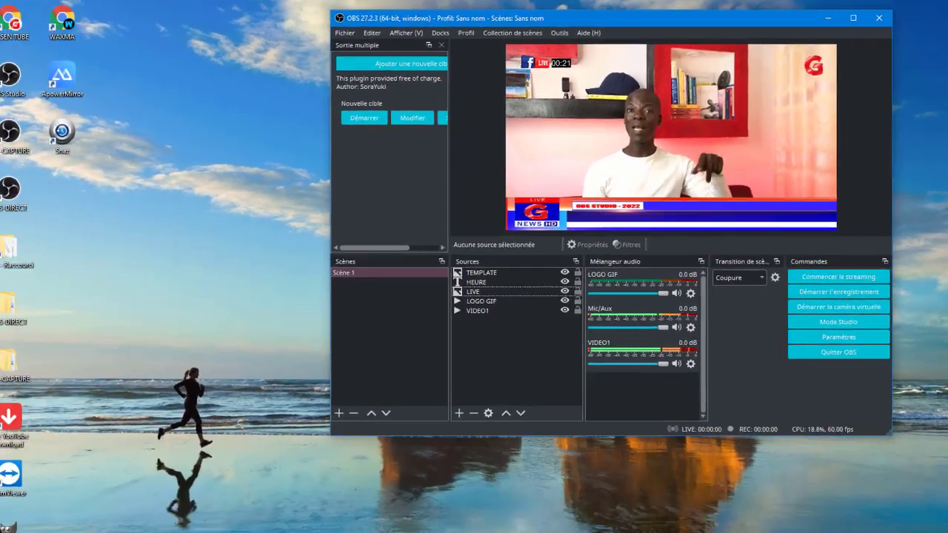
Enlarge the TEMPLATE banner proportionally from its upper corner until it spans the full video width
left_click(118, 525)
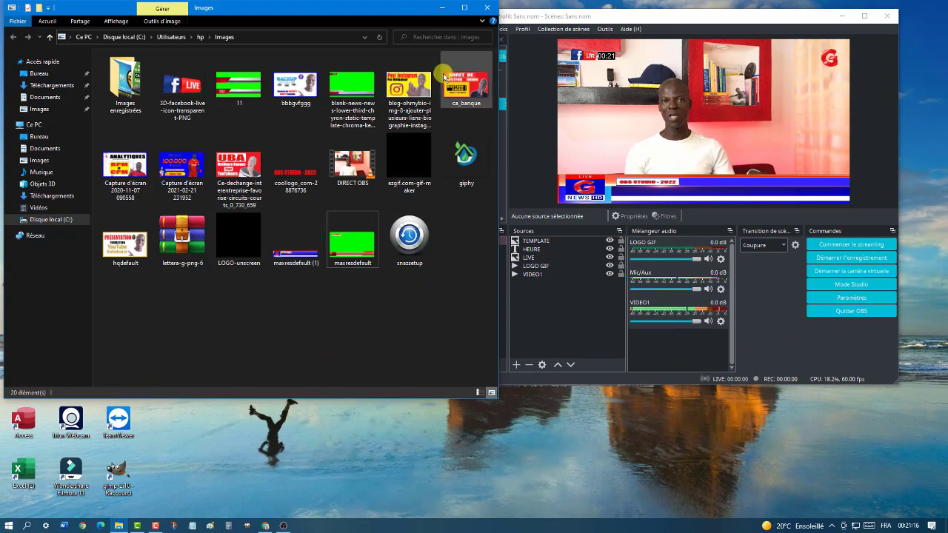
left_click(442, 8)
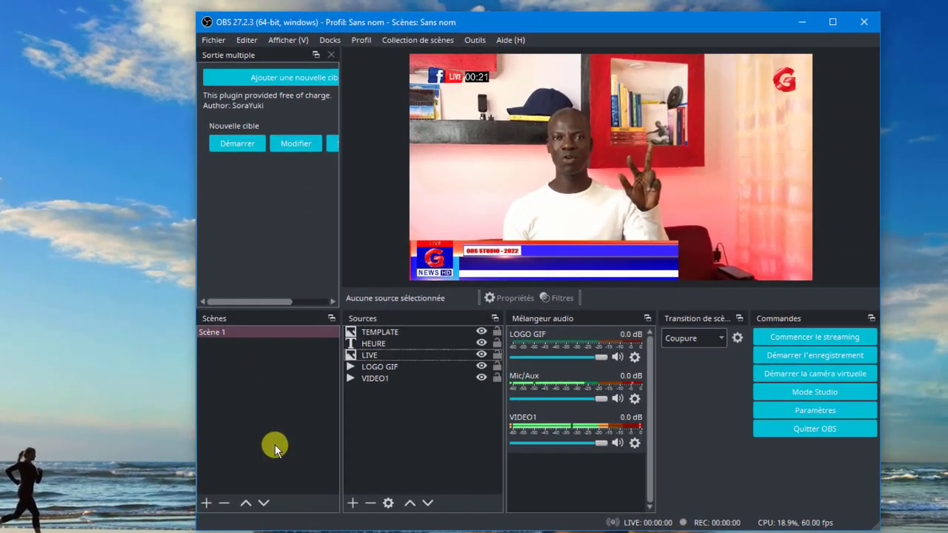
left_click(615, 256)
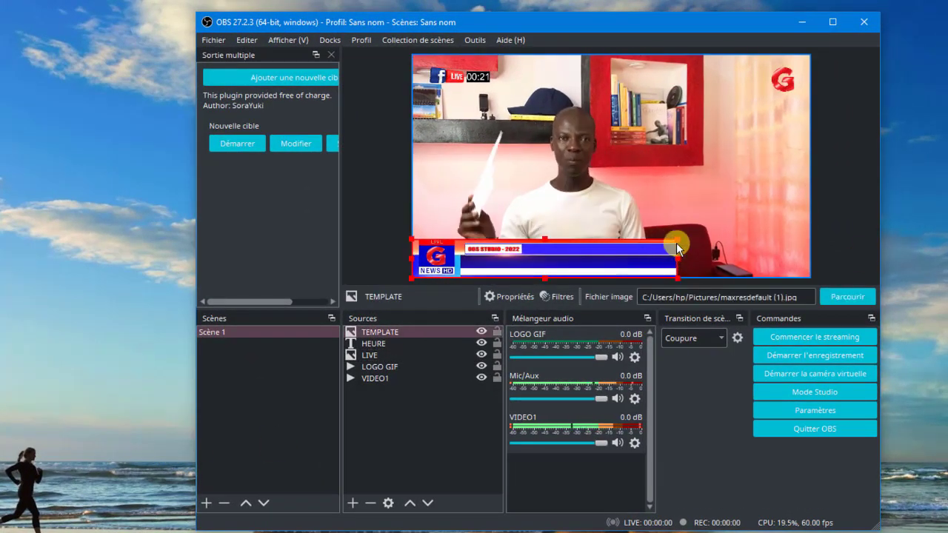
left_click_drag(676, 244, 748, 218)
left_click(783, 201)
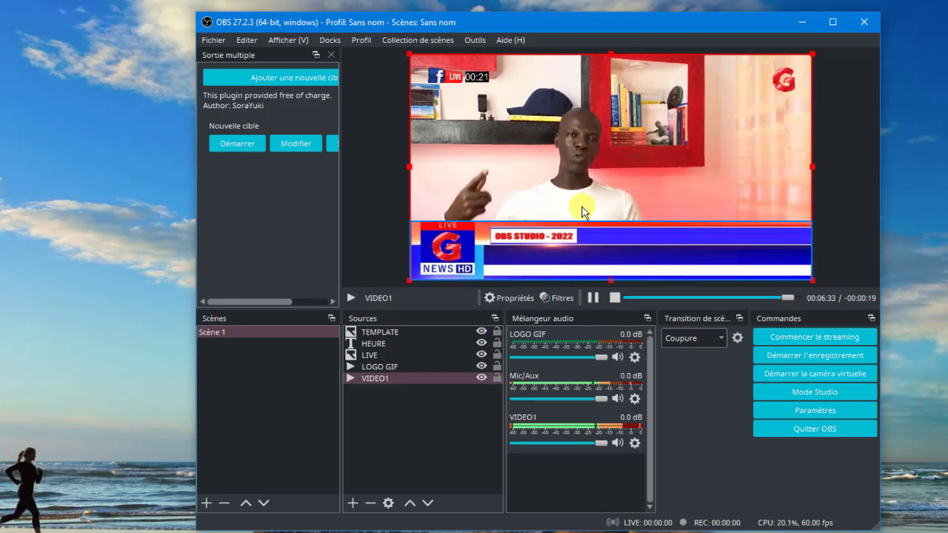
left_click(789, 237)
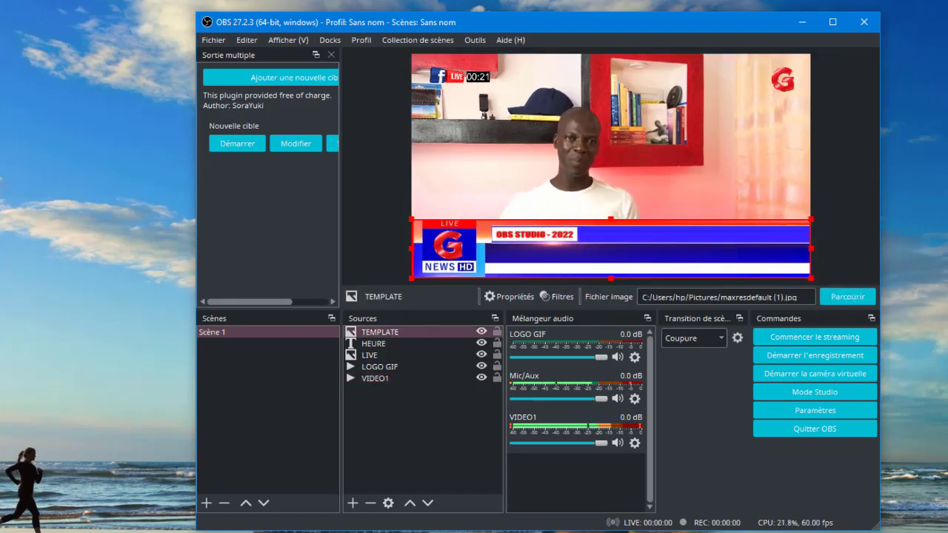
Delete the TEMPLATE source from Scène 1 and confirm the removal
right_click(383, 332)
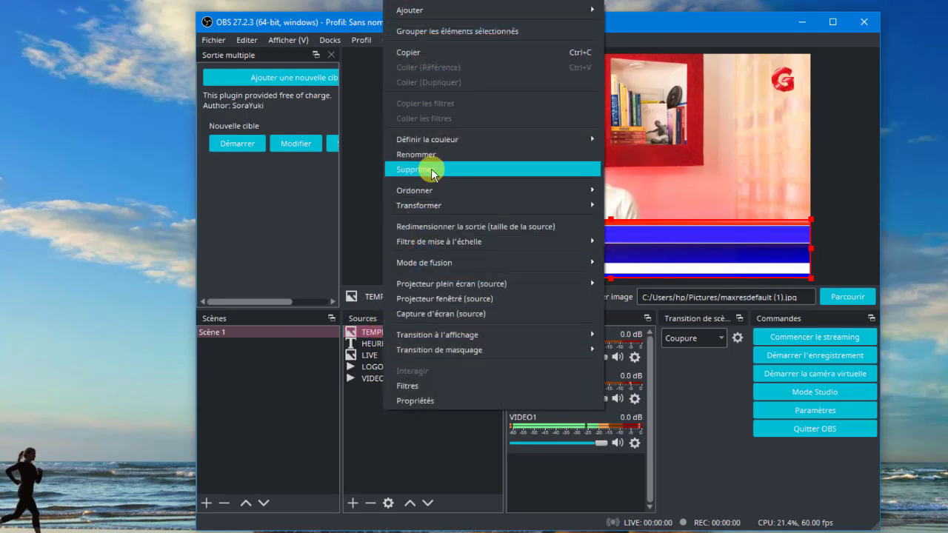
left_click(428, 170)
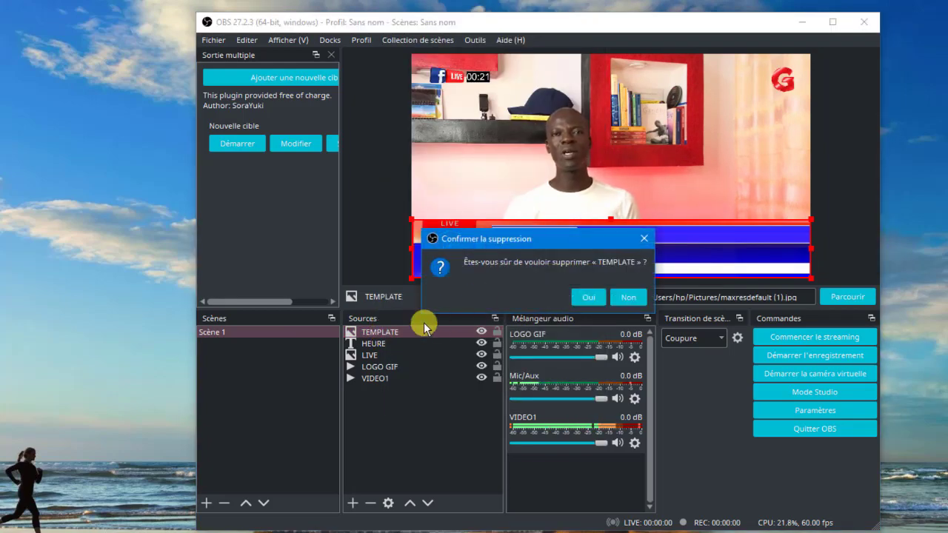
left_click(584, 299)
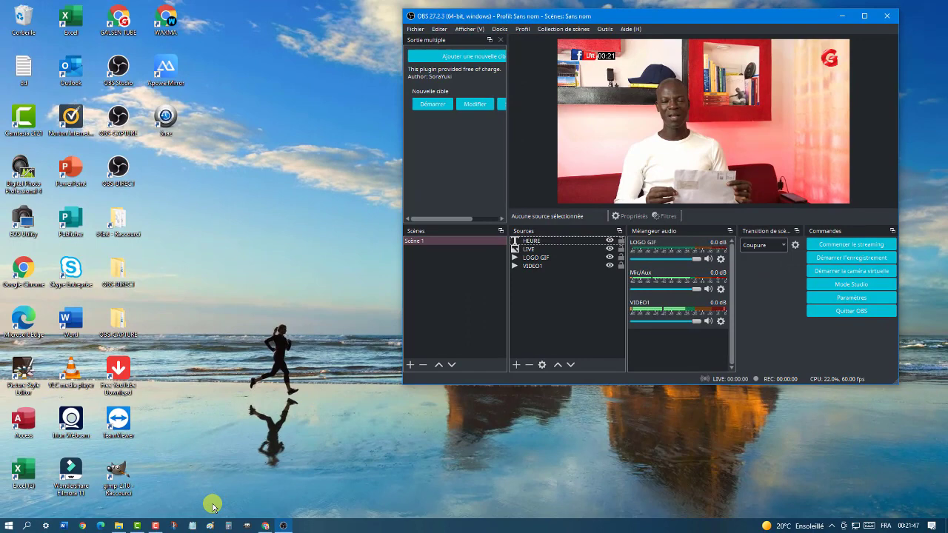
Open maxresdefault (1) from the Images folder in Paint and widen its canvas to 1920 px
left_click(118, 525)
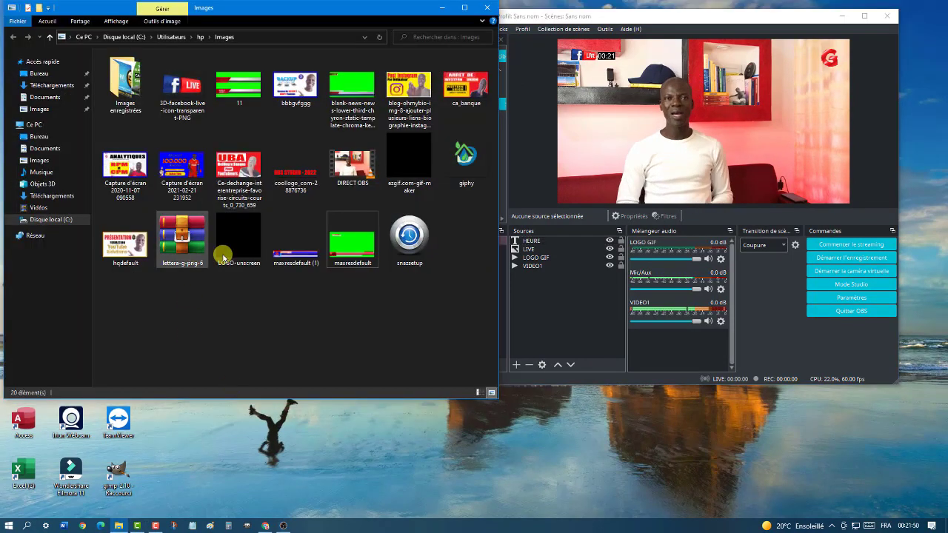
right_click(309, 251)
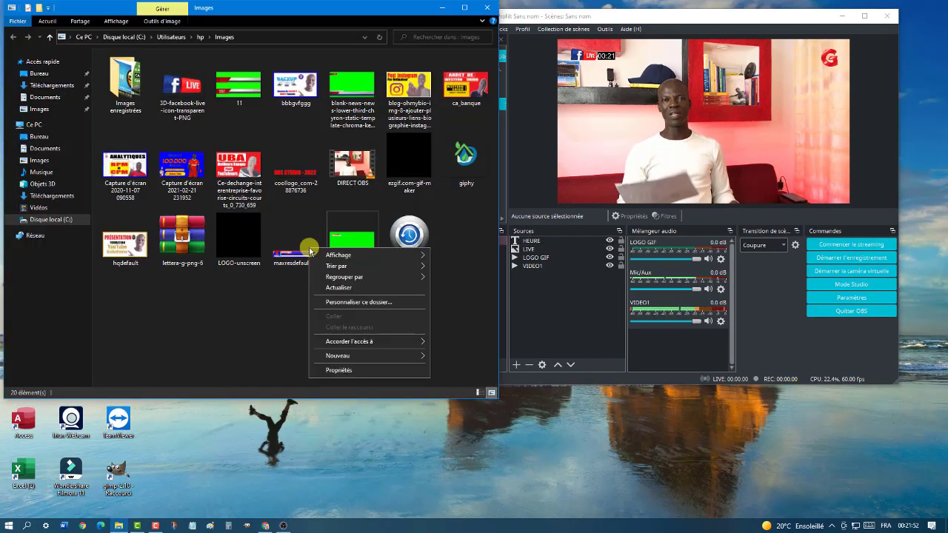
left_click(294, 254)
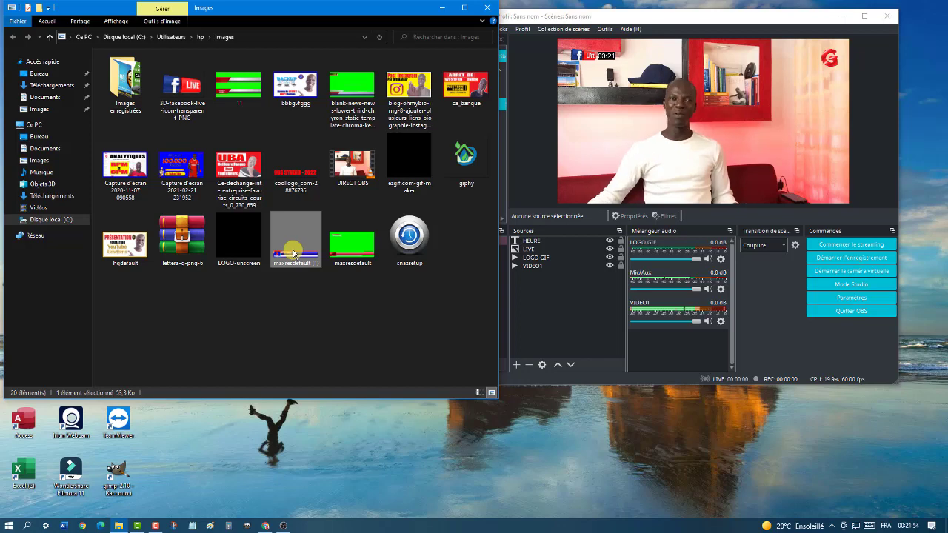
right_click(294, 254)
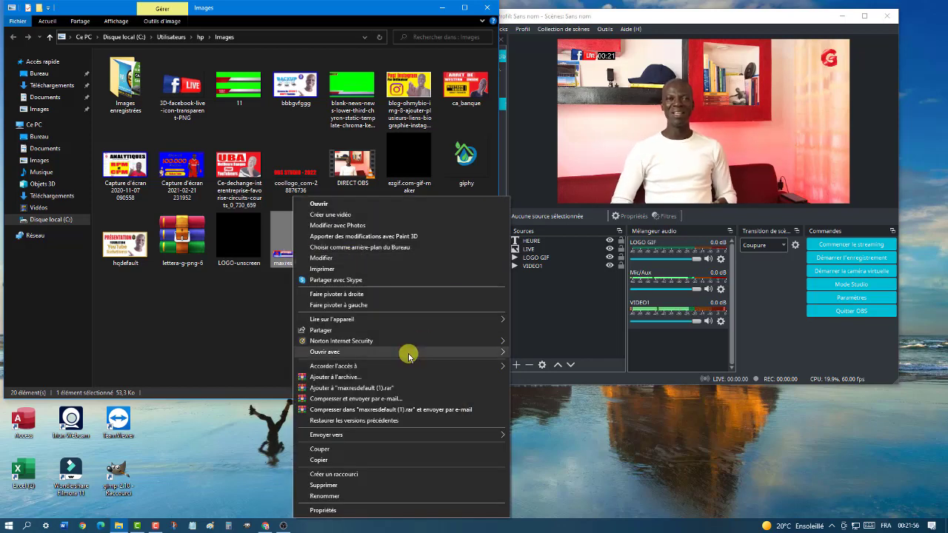
mouse_move(453, 348)
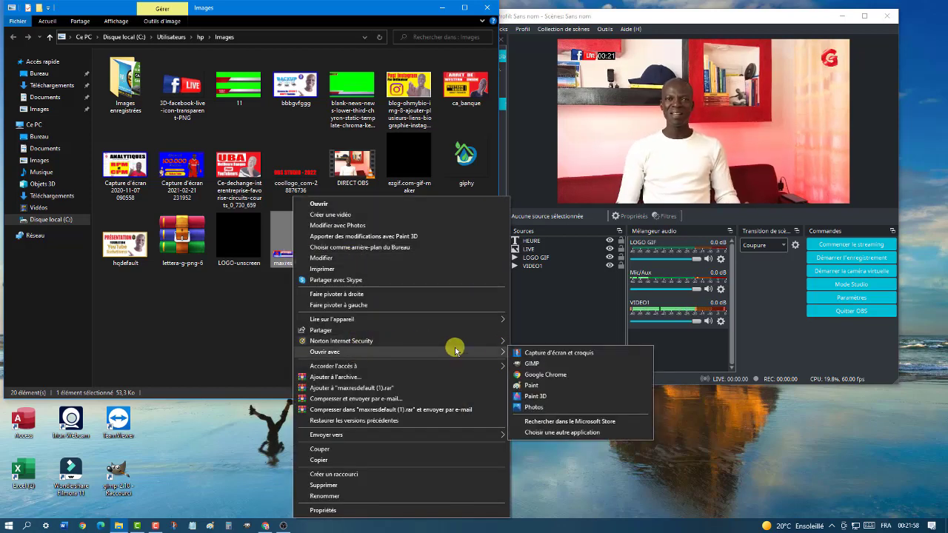
left_click(520, 380)
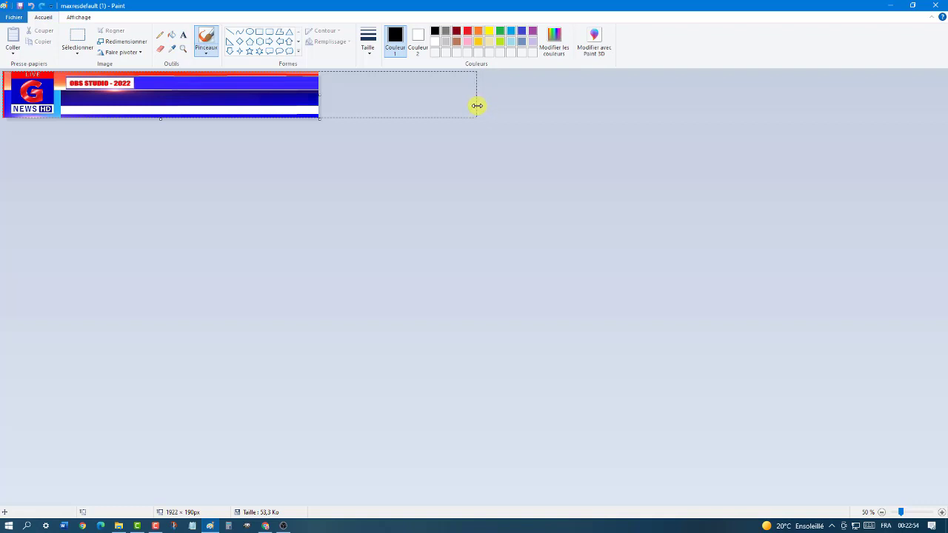
left_click_drag(477, 109, 479, 108)
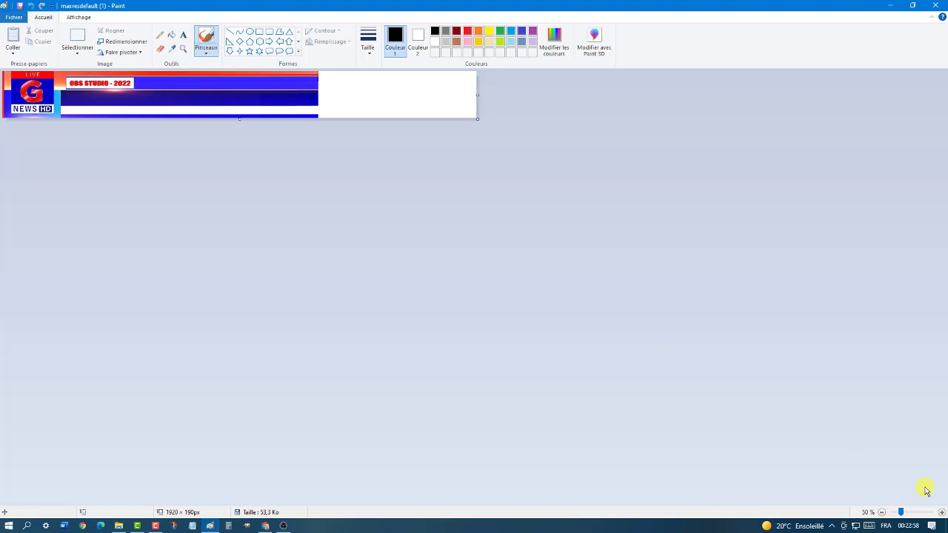
Select a full-height strip about 89 px wide near the banner's right end and stretch it to about 752 px, filling the blank canvas
left_click(942, 512)
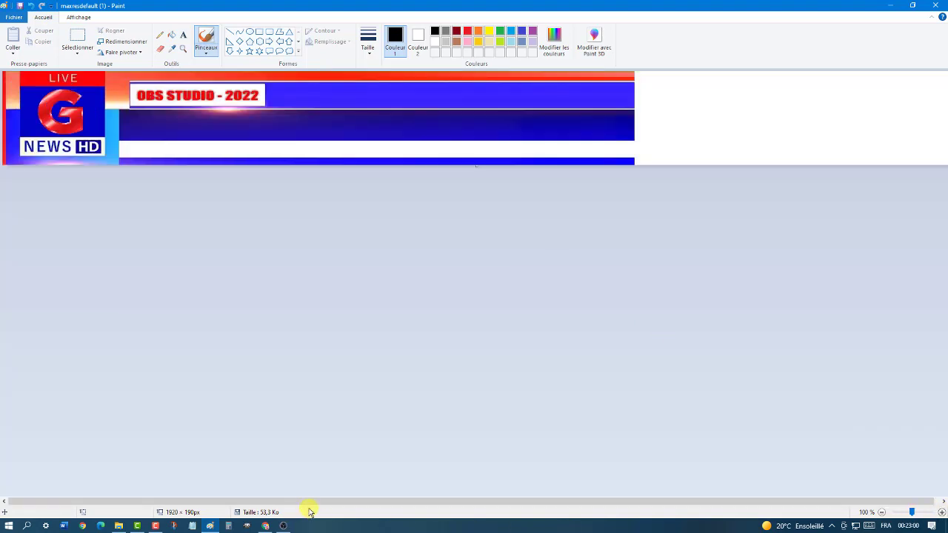
left_click_drag(311, 501, 591, 499)
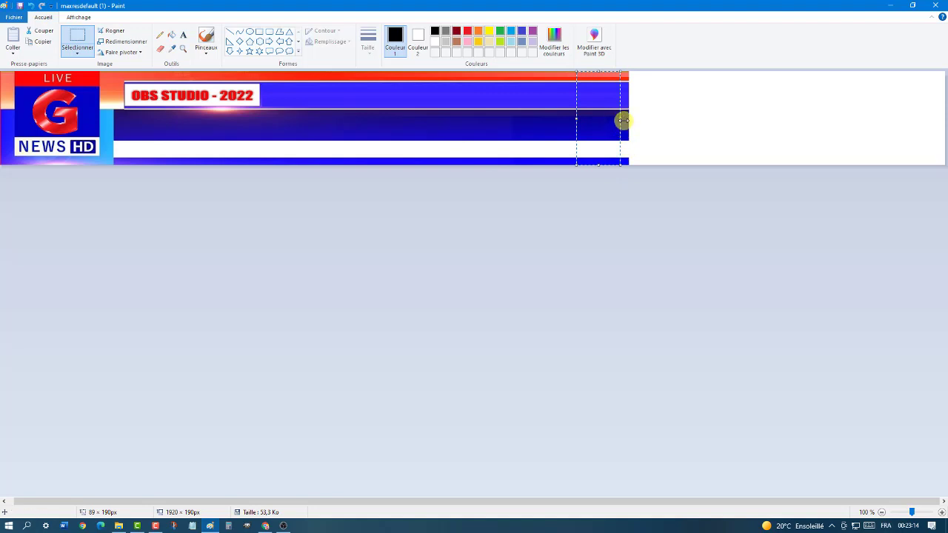
left_click_drag(622, 118, 887, 119)
left_click_drag(945, 124, 946, 124)
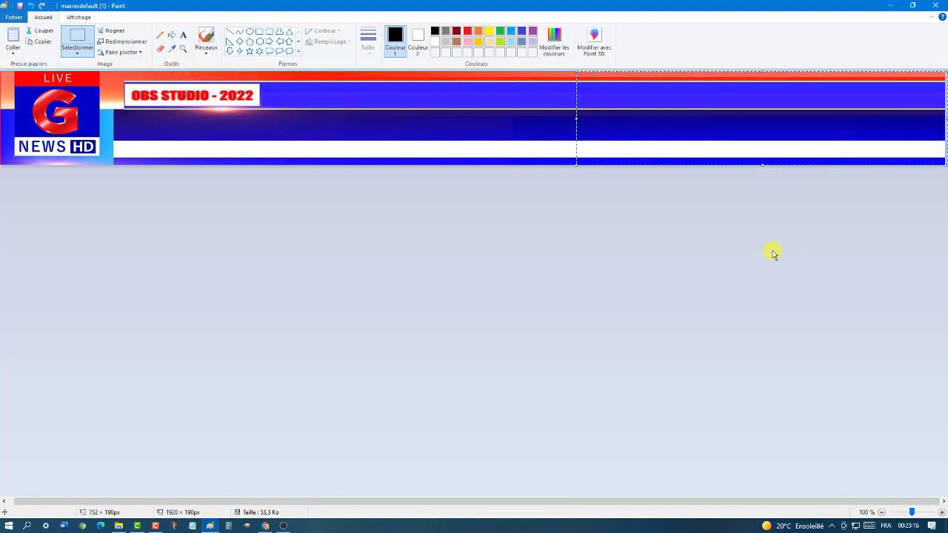
Close Paint, saving the changes to maxresdefault (1), and minimize the Images folder window
left_click(938, 5)
left_click(417, 275)
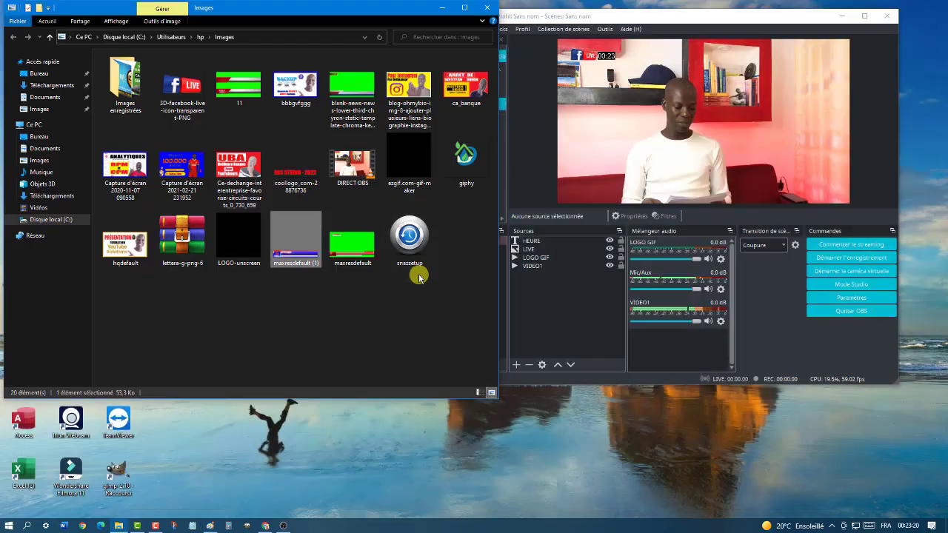
left_click(337, 311)
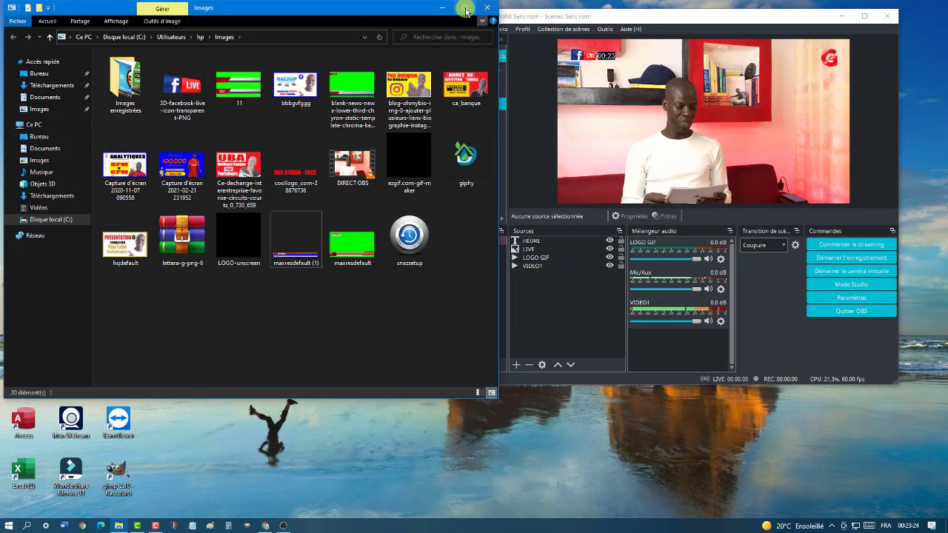
left_click(442, 11)
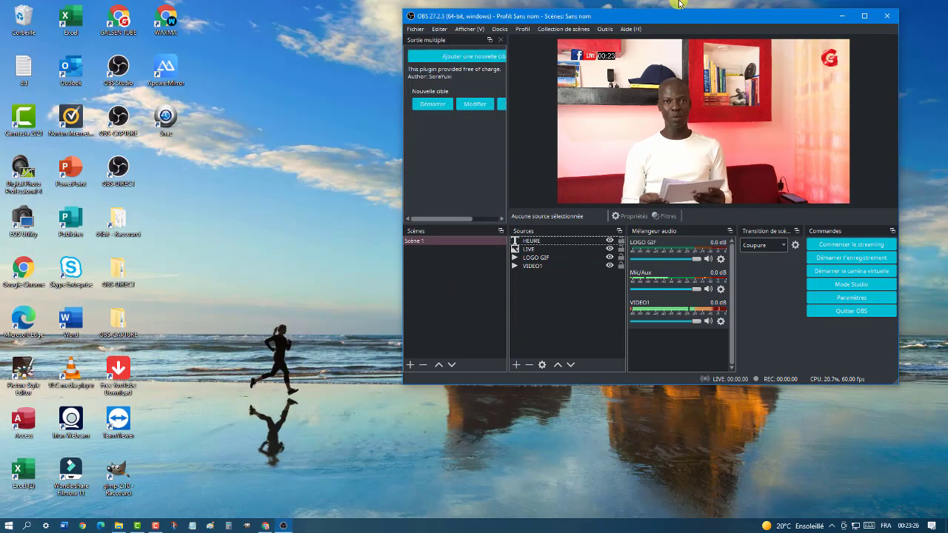
Move the OBS window toward the middle of the desktop and start a new image source in Scène 1, entering TEMP as its name
left_click_drag(694, 19, 512, 19)
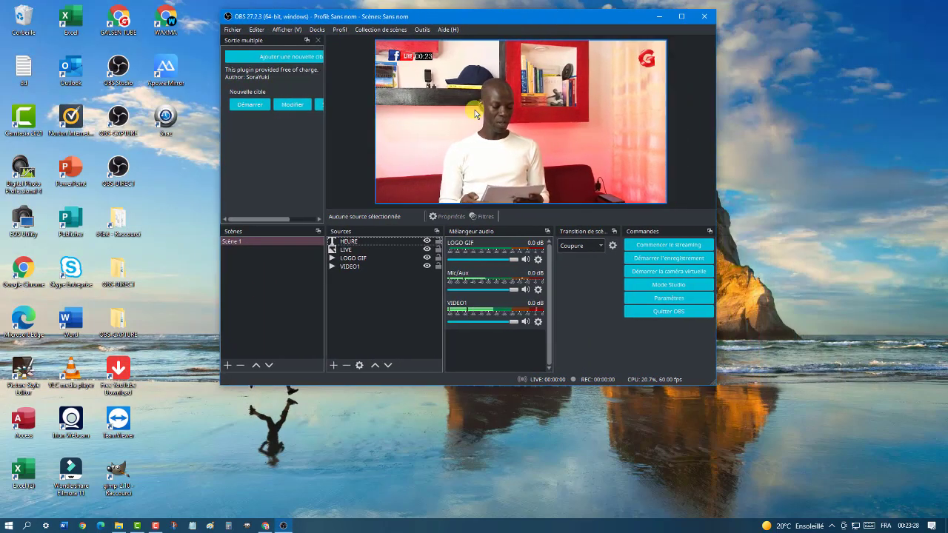
left_click(333, 365)
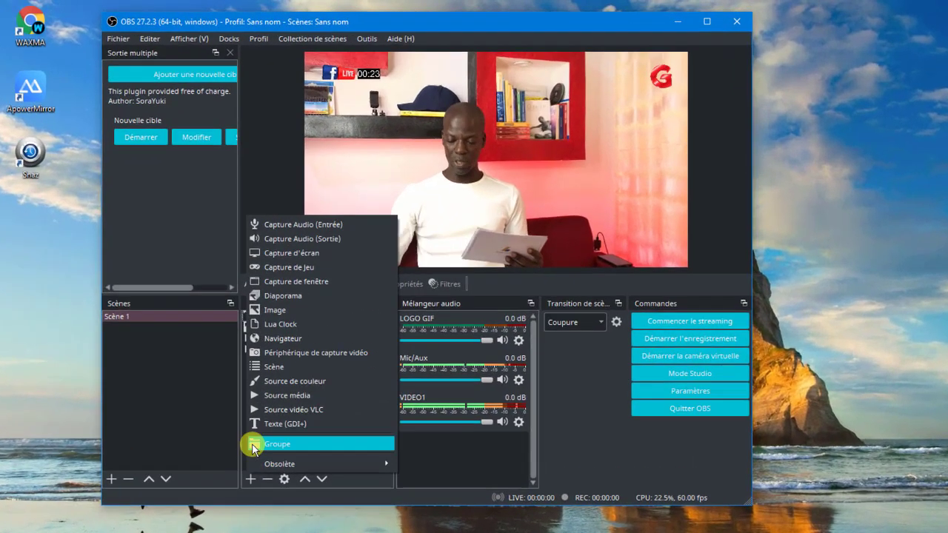
left_click(300, 310)
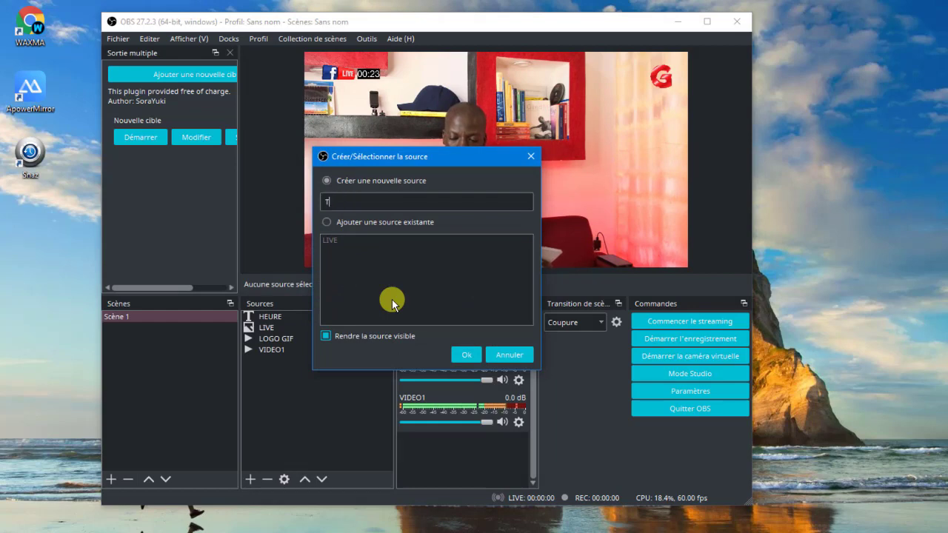
type("TE")
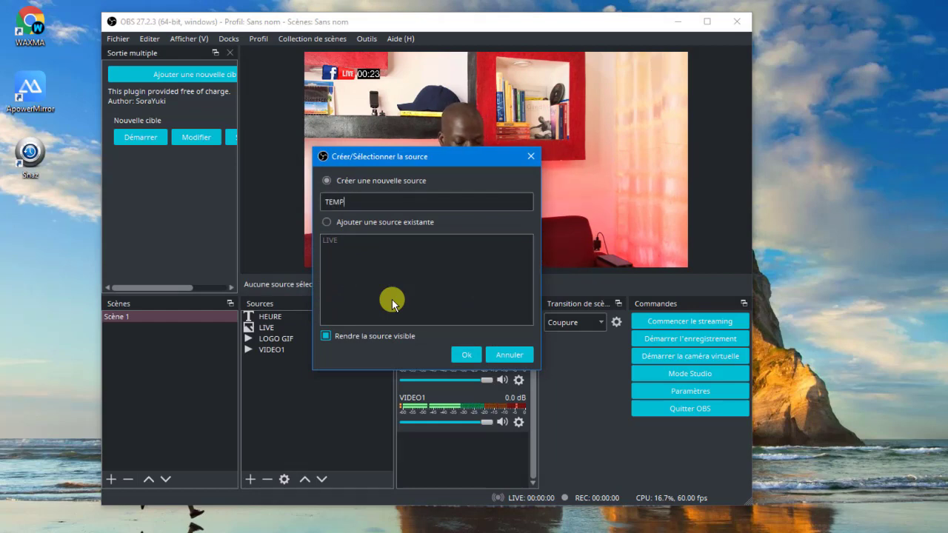
Create the TEMPLATE image source using the picture file maxresdefault (1).jpg
key("Return")
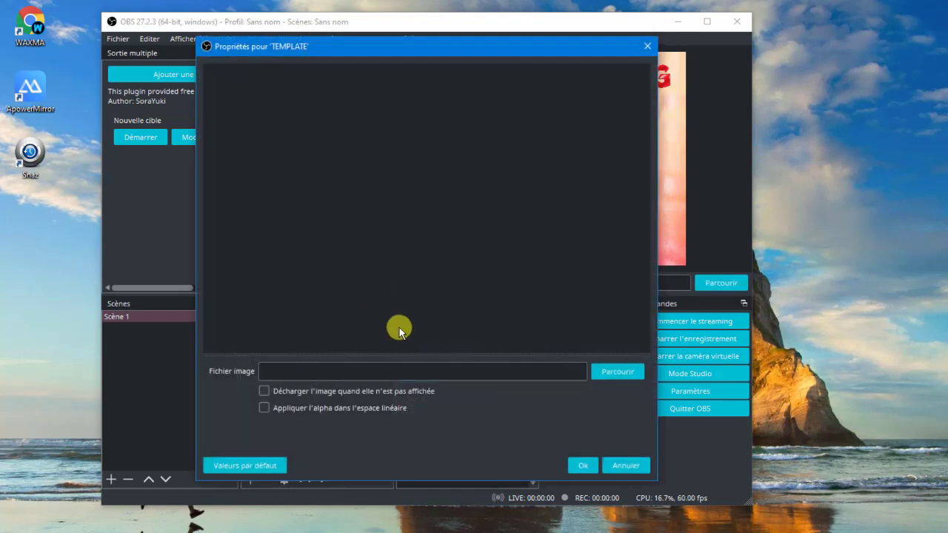
left_click(611, 374)
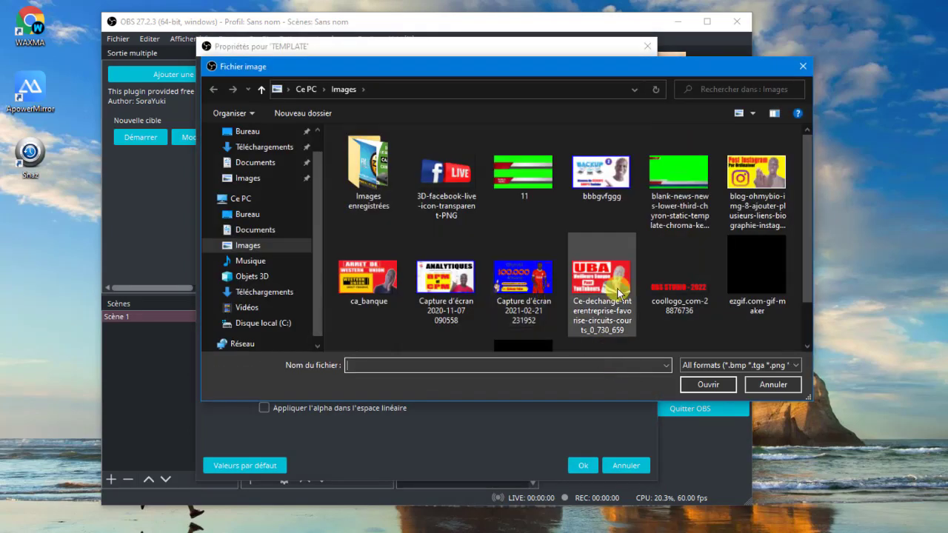
scroll(625, 288, "down", 1)
double_click(604, 339)
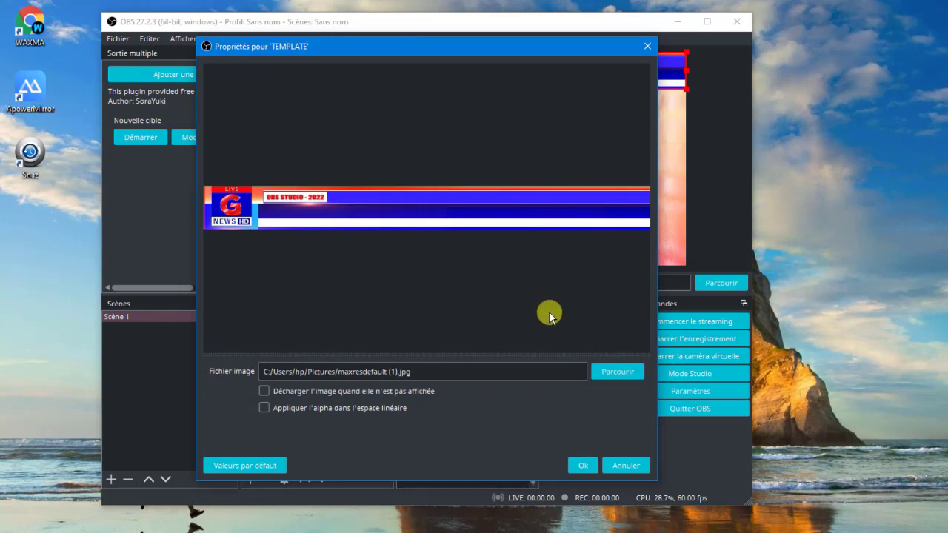
left_click(592, 465)
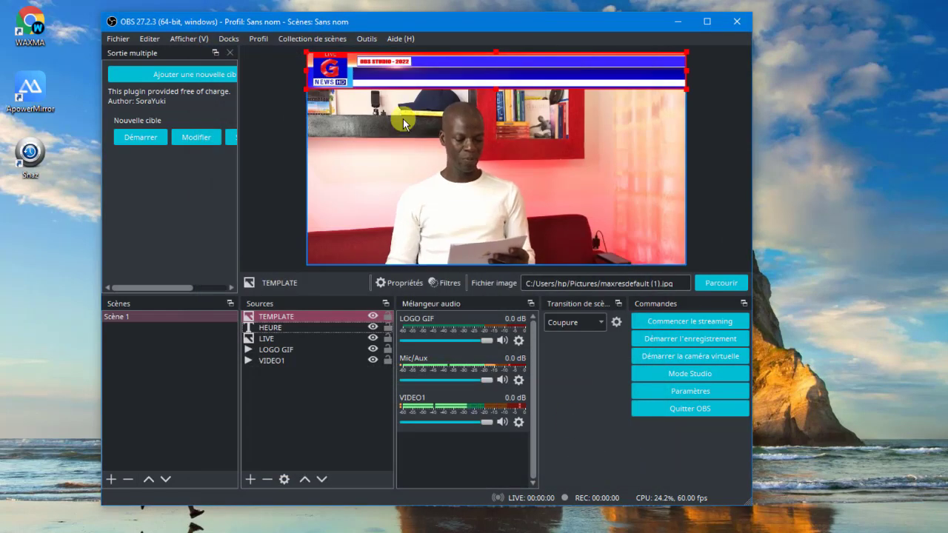
Move the TEMPLATE news banner down to the bottom edge of the scene and clear the selection
left_click_drag(479, 77, 485, 260)
left_click(373, 180)
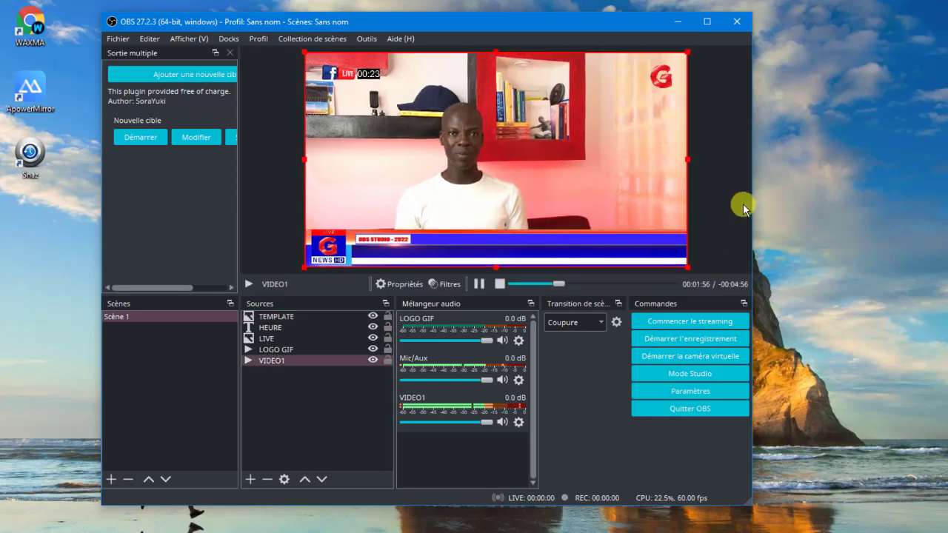
left_click(323, 445)
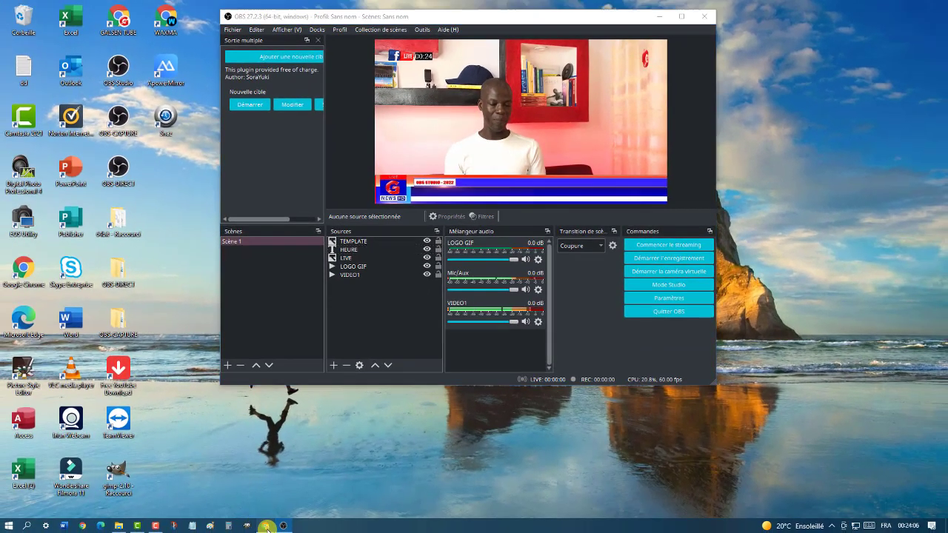
Switch to Chrome and copy "Comment je peux gagner de l'argent sur YouTube ?" from the YouTube Studio video description, closing the FlamingText page
left_click(267, 527)
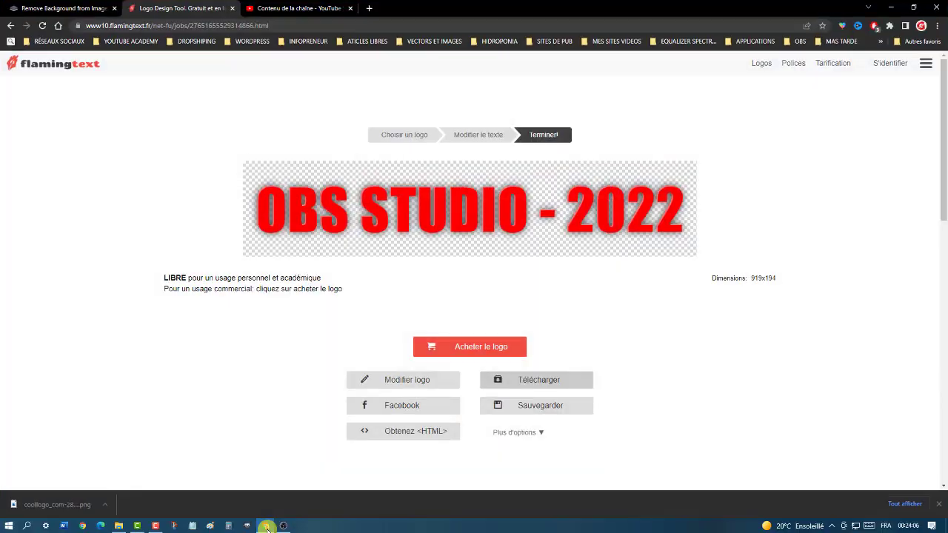
left_click(234, 11)
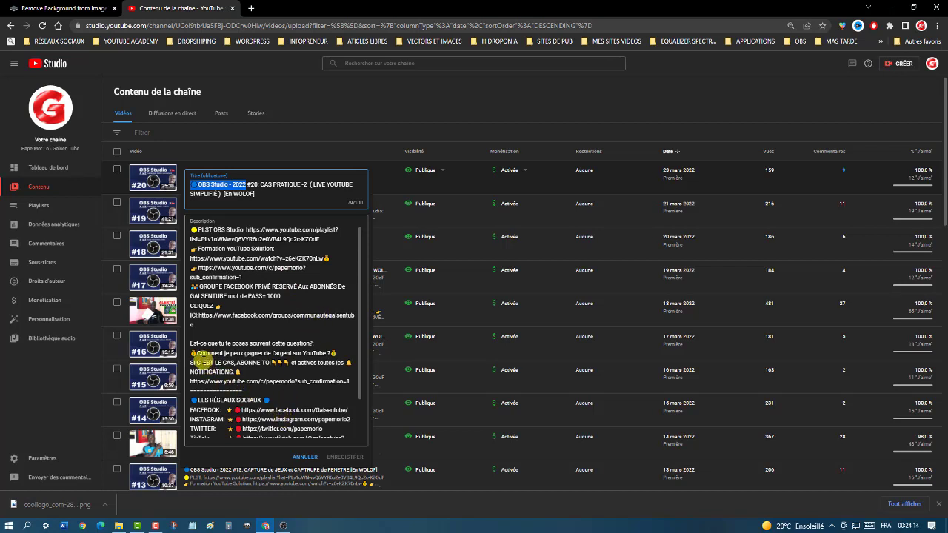
left_click_drag(196, 353, 294, 353)
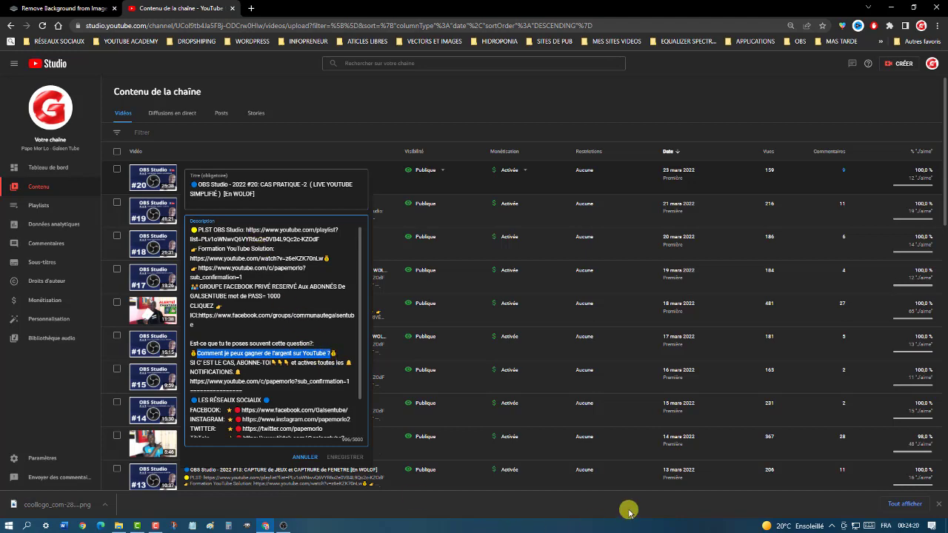
left_click(892, 7)
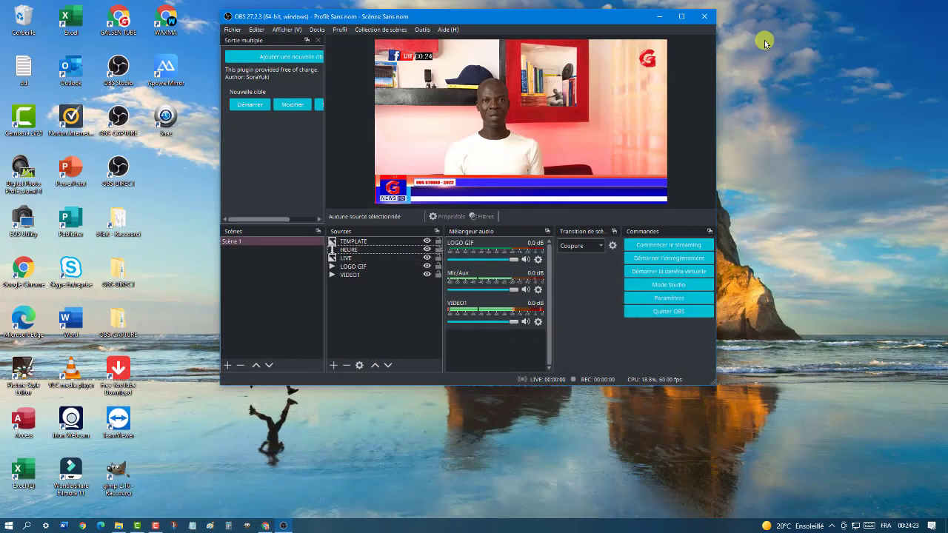
Add a Texte (GDI+) source named DEFILEMENT TEXT to the scene in OBS
left_click(335, 365)
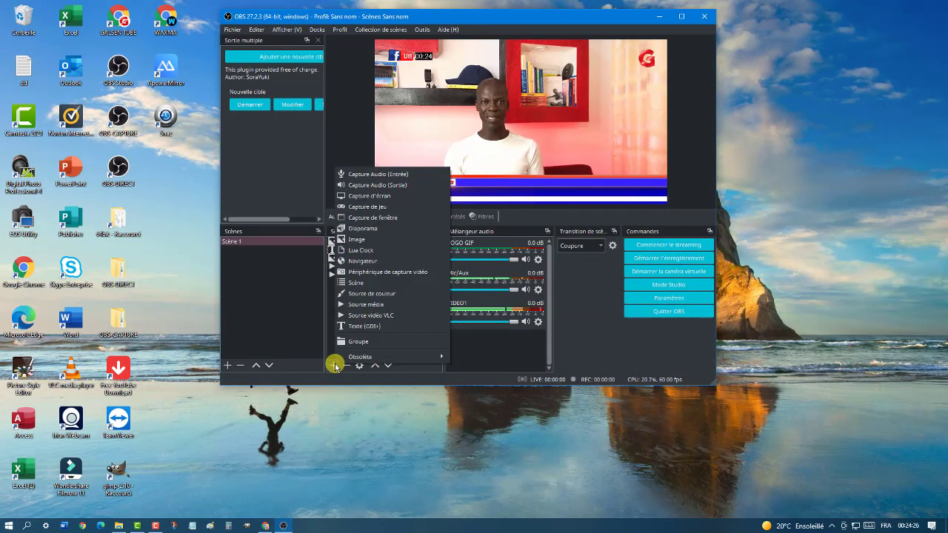
left_click(359, 326)
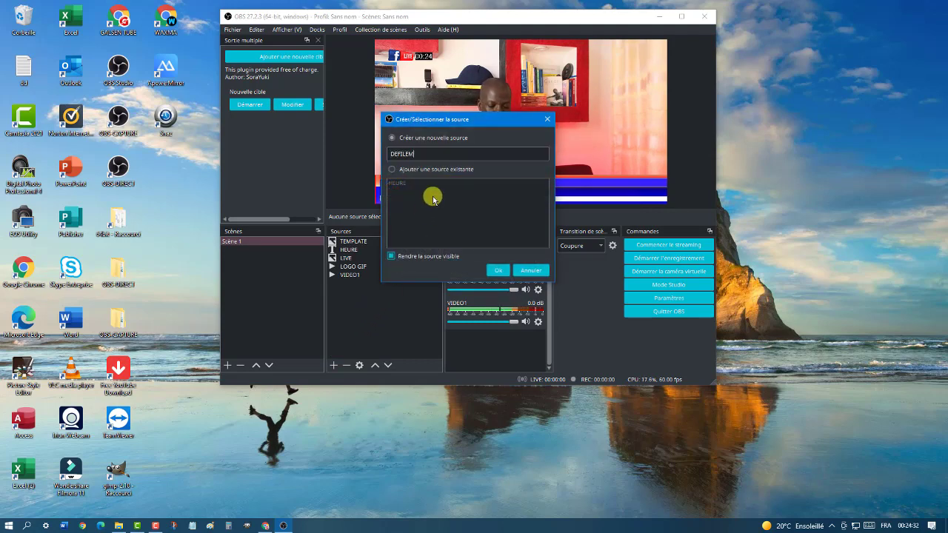
type("DEFILEMENT TEXT")
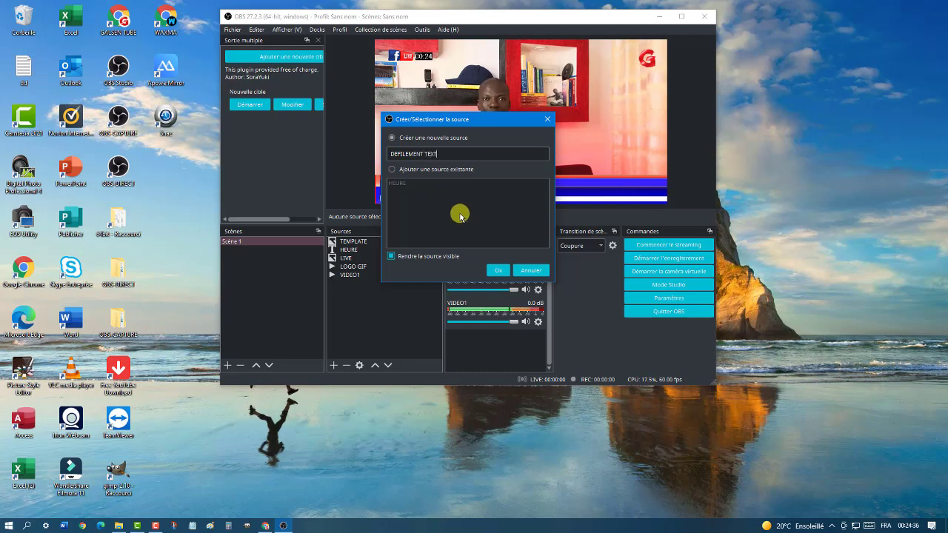
left_click(496, 271)
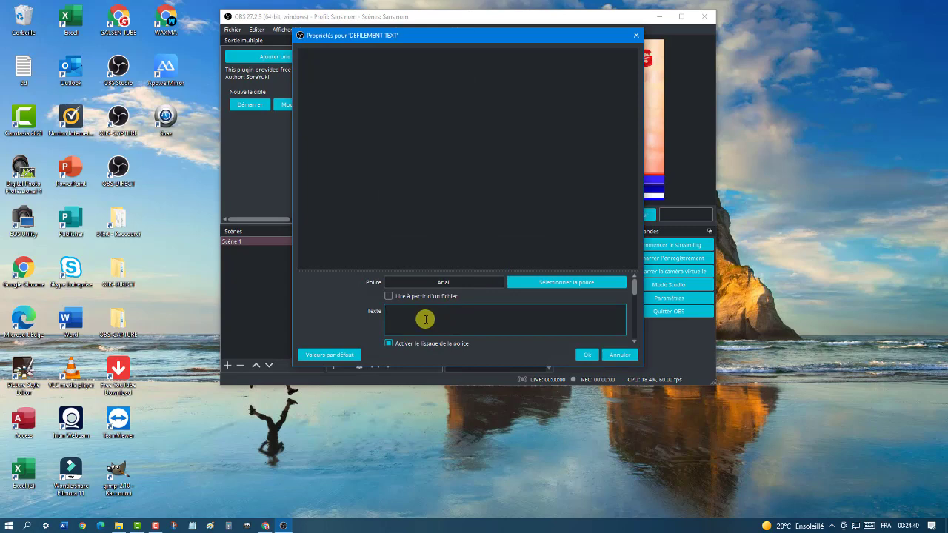
Enter "Comment je peux gagner de l'argent sur YouTube ?" as the source's text and set its colour to black (#000000)
type("Comment je peux gagner de l’argent sur YouTube ?")
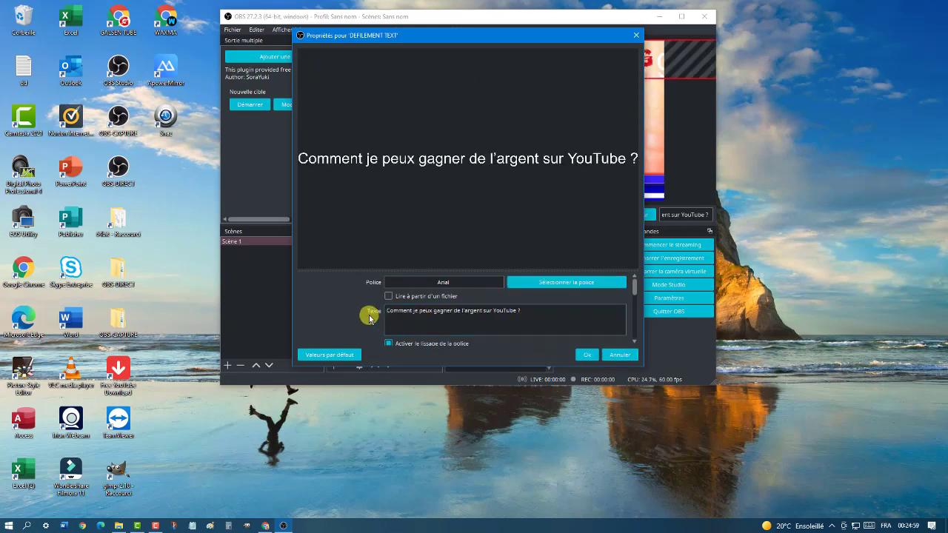
left_click_drag(449, 271, 453, 181)
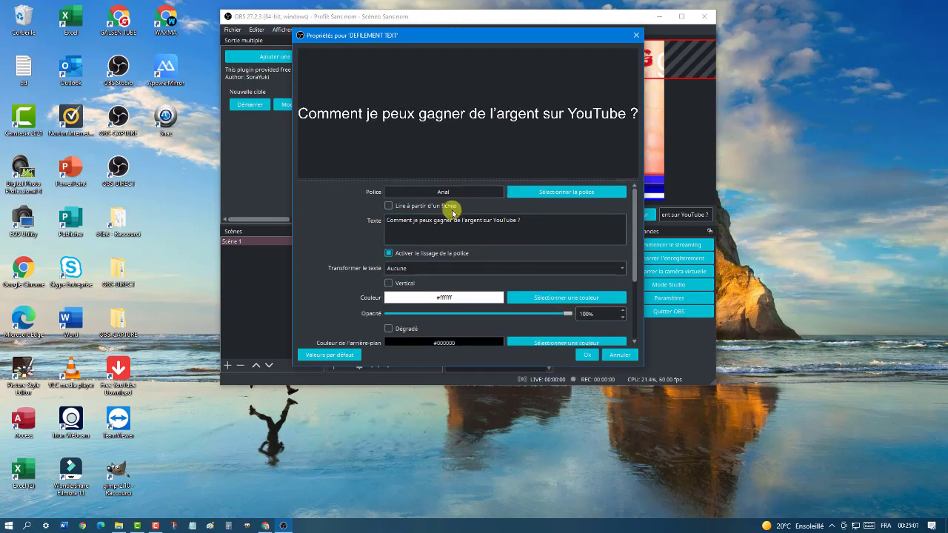
left_click(563, 298)
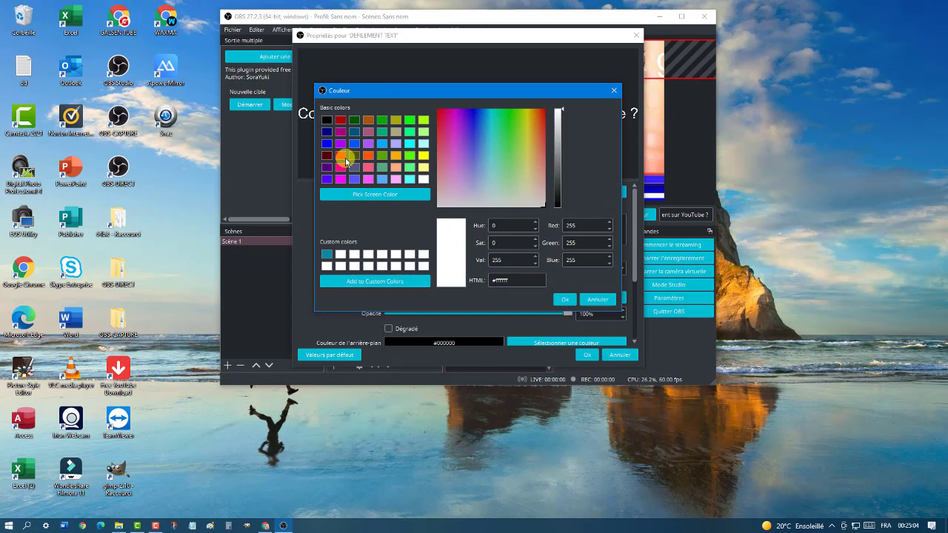
left_click(326, 119)
left_click(566, 299)
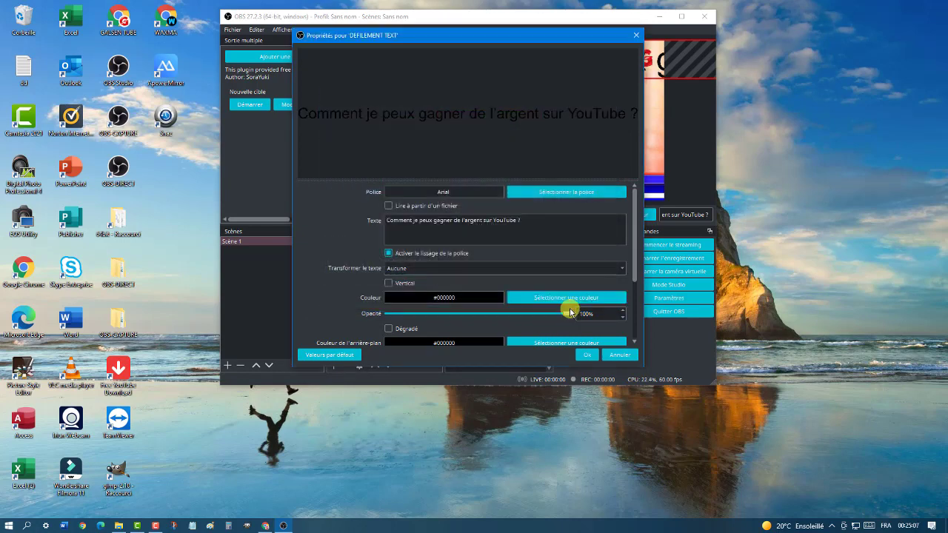
left_click(590, 356)
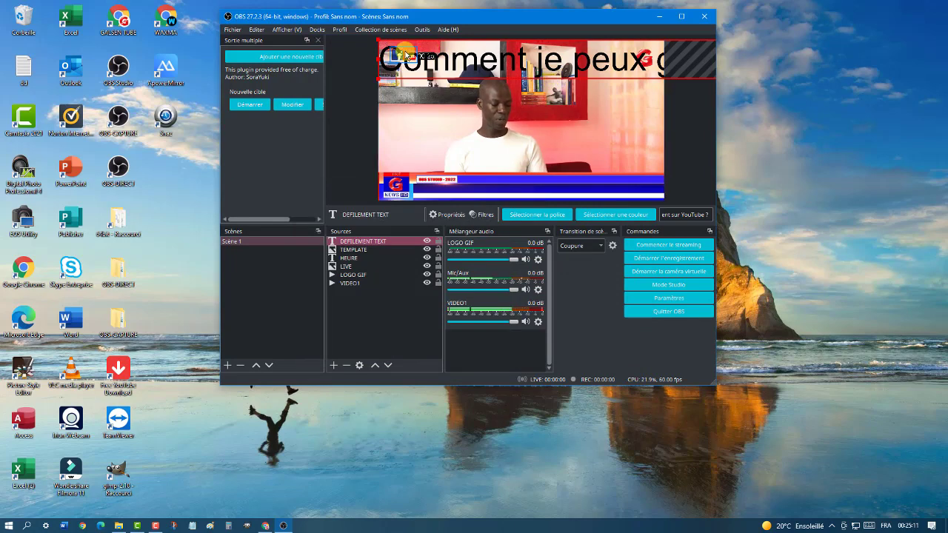
Shrink the DEFILEMENT TEXT line and place it over the white strip of the news banner
left_click_drag(385, 43, 285, 97)
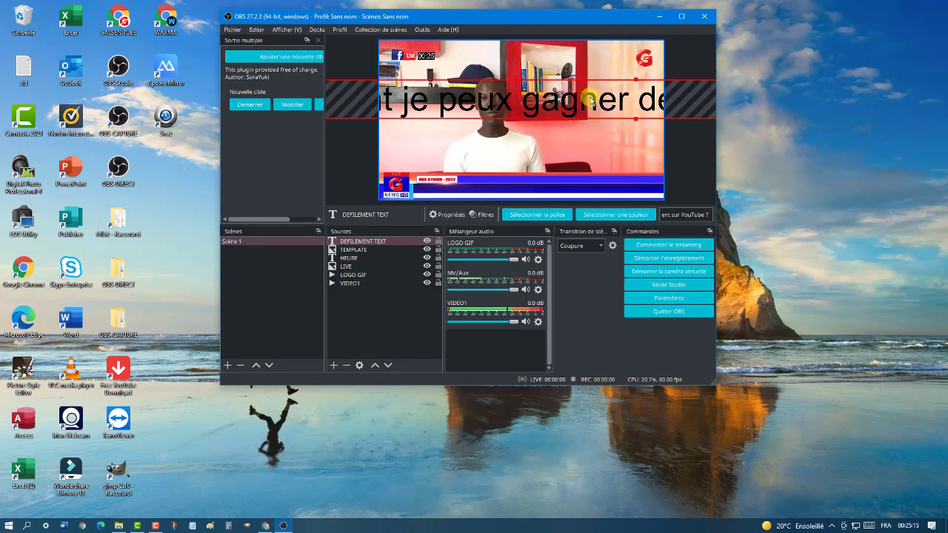
left_click_drag(637, 80, 630, 94)
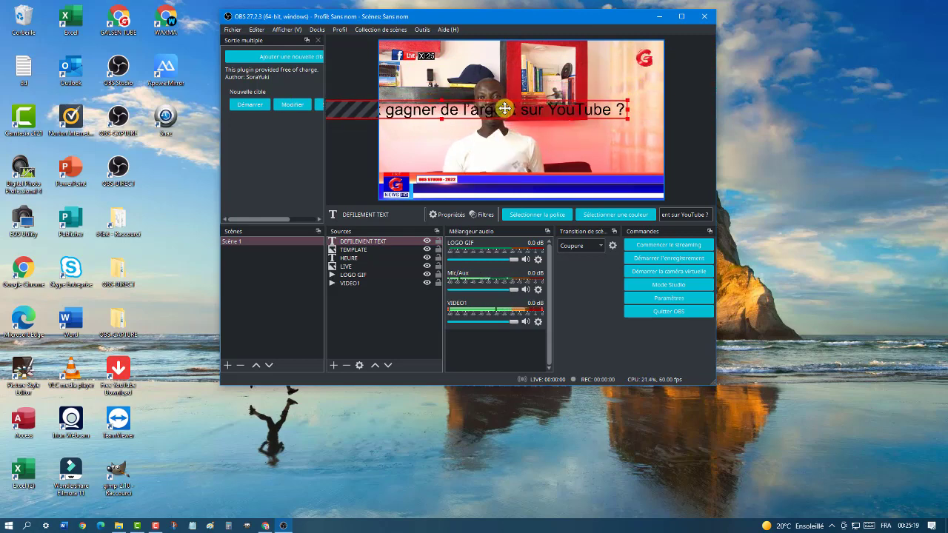
left_click_drag(566, 103, 575, 193)
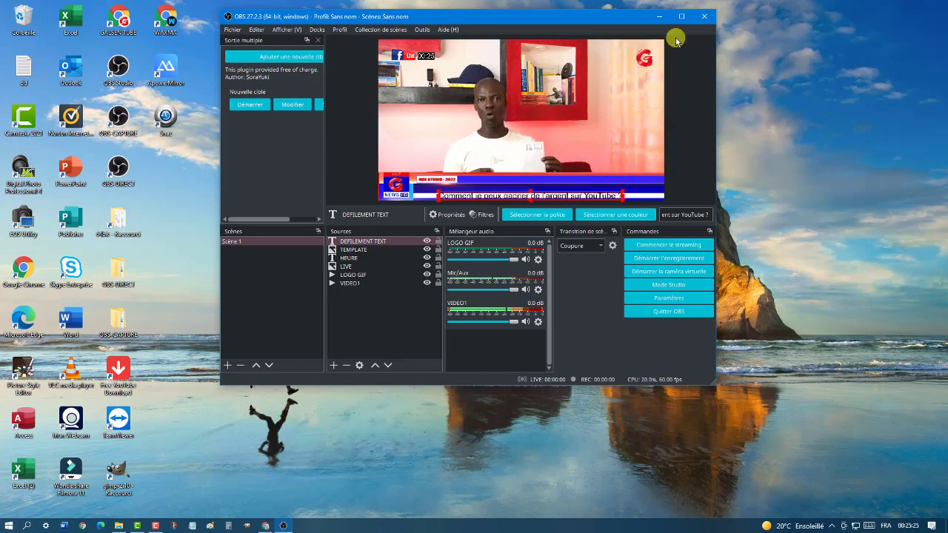
Maximize the window and fit the text into the banner's white strip, stretching it from beside the logo to the scene's right edge
left_click(681, 15)
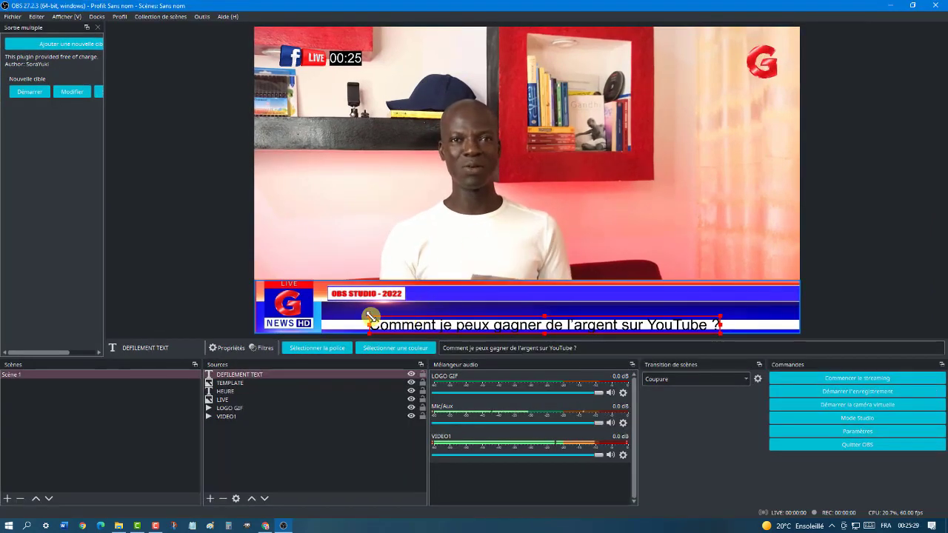
mouse_move(370, 317)
left_mouse_down()
mouse_move(463, 326)
mouse_move(352, 323)
left_mouse_up()
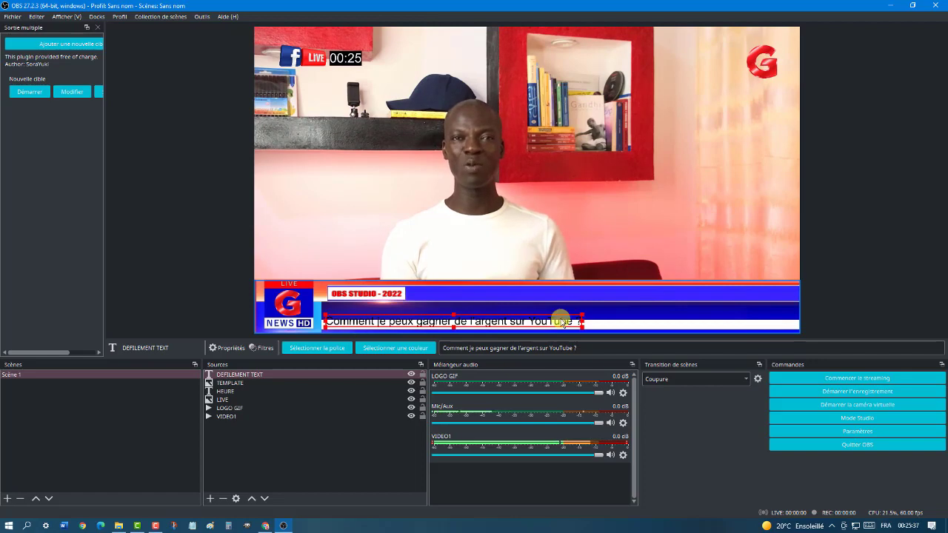
left_click_drag(582, 312, 522, 323)
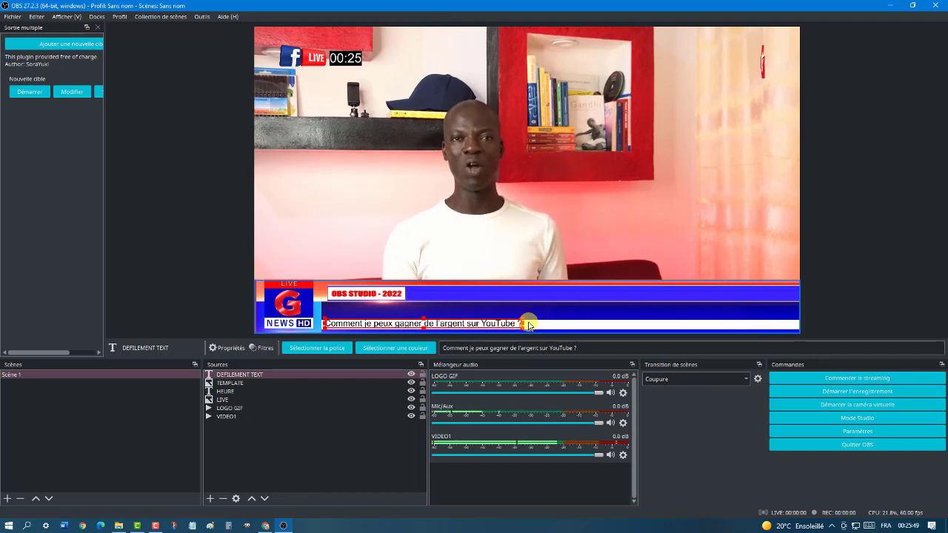
left_click_drag(522, 320, 793, 322)
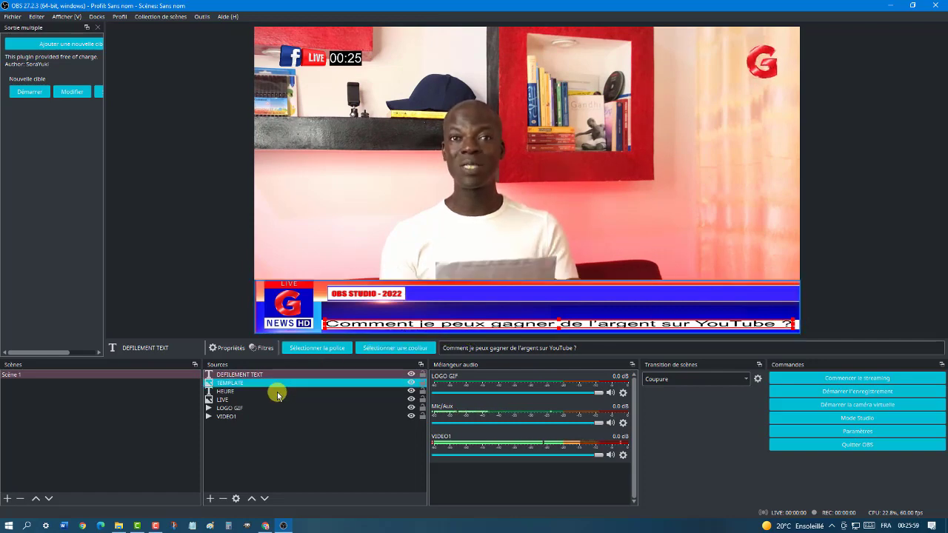
left_click(311, 474)
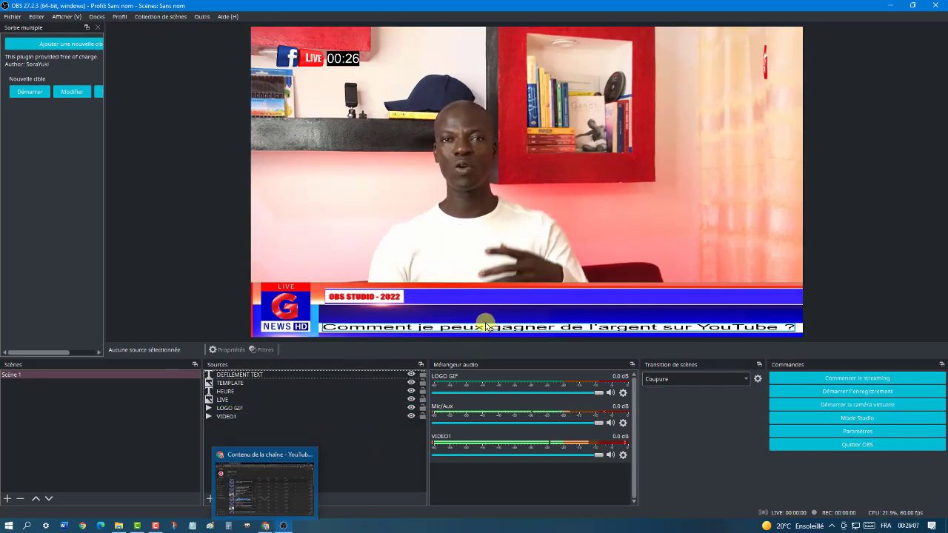
left_click(415, 331)
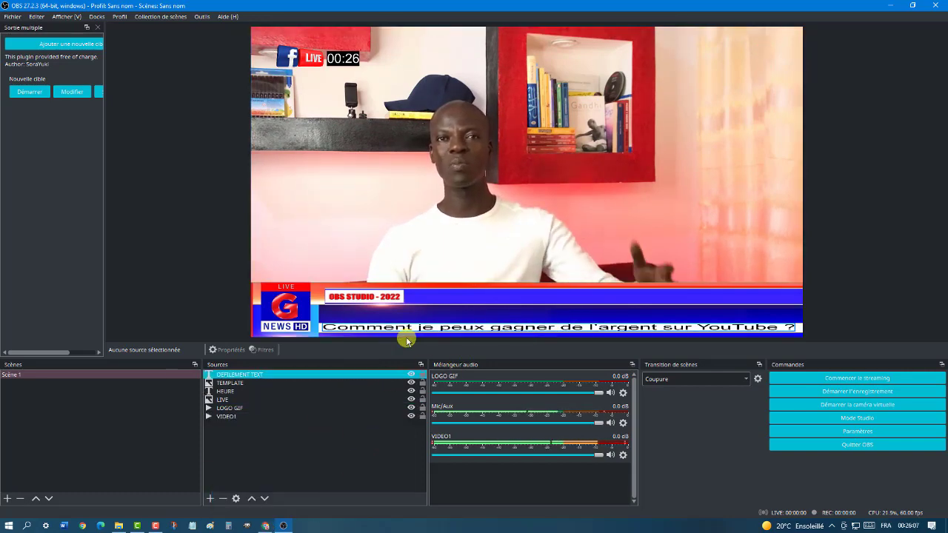
Add a Défilement filter to the DEFILEMENT TEXT source with a horizontal speed of about 285
left_click(232, 375)
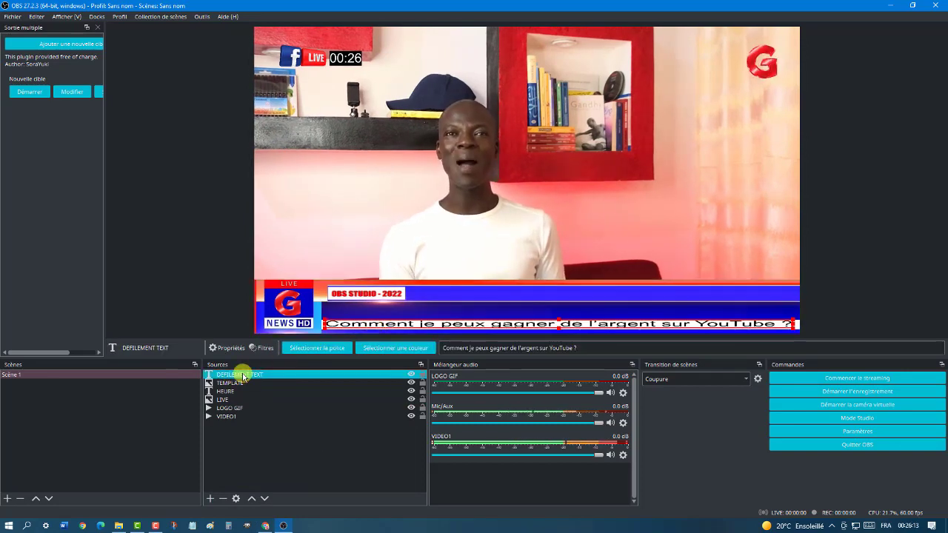
left_click(265, 348)
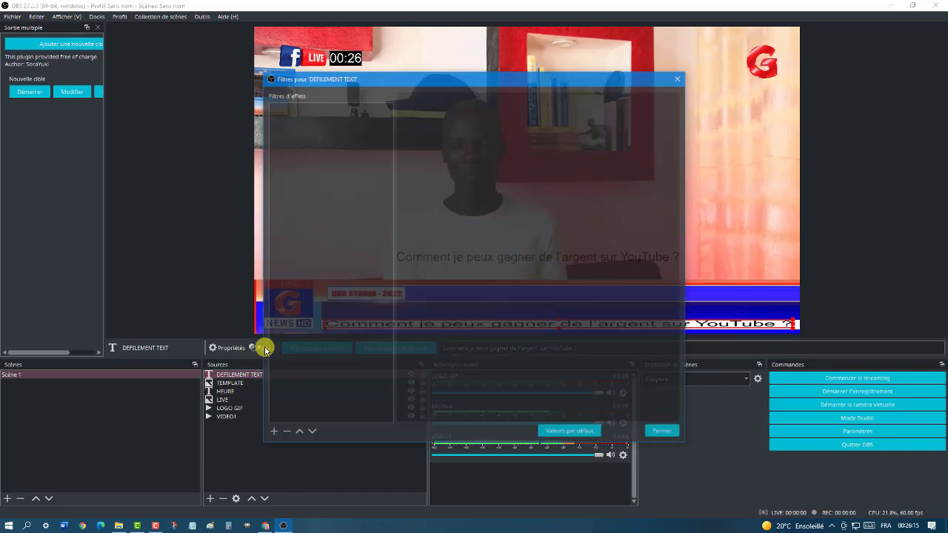
left_click(274, 434)
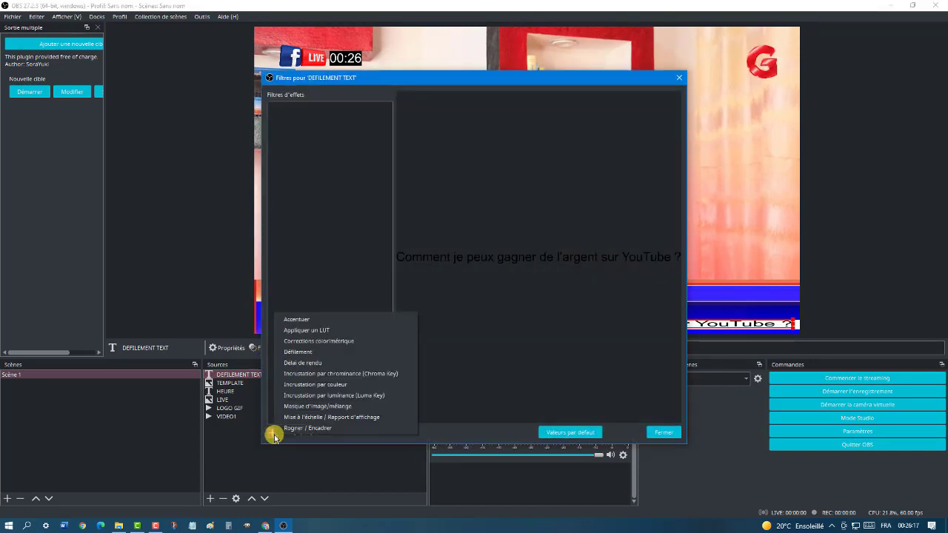
left_click(308, 353)
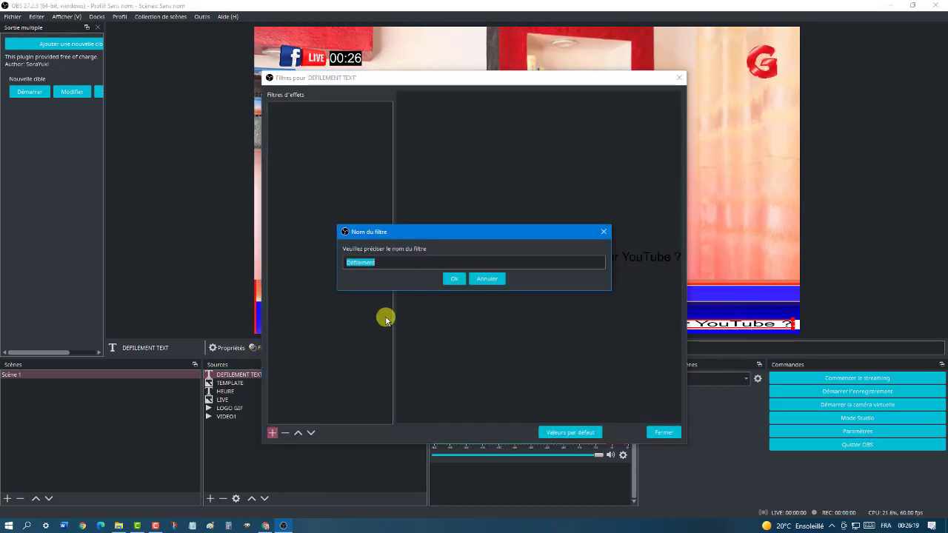
left_click(454, 279)
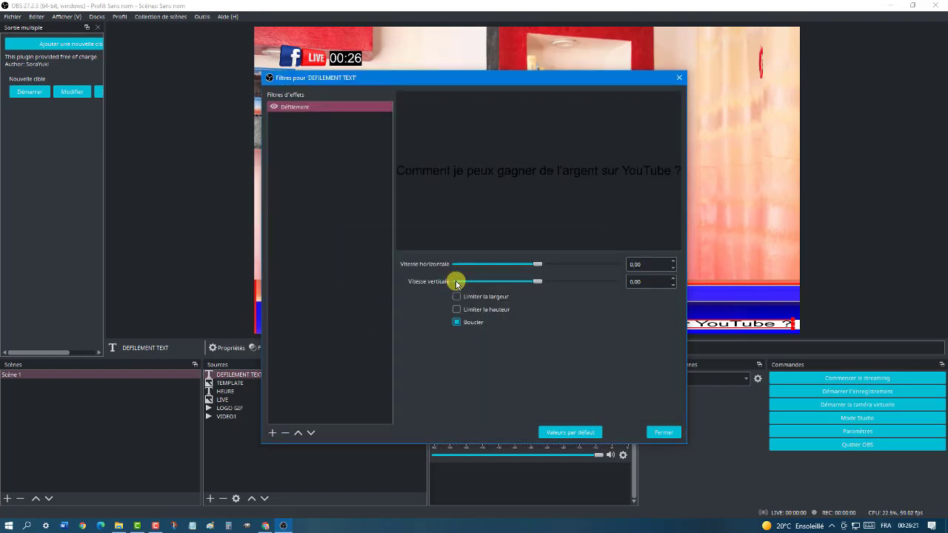
left_click_drag(539, 267, 584, 271)
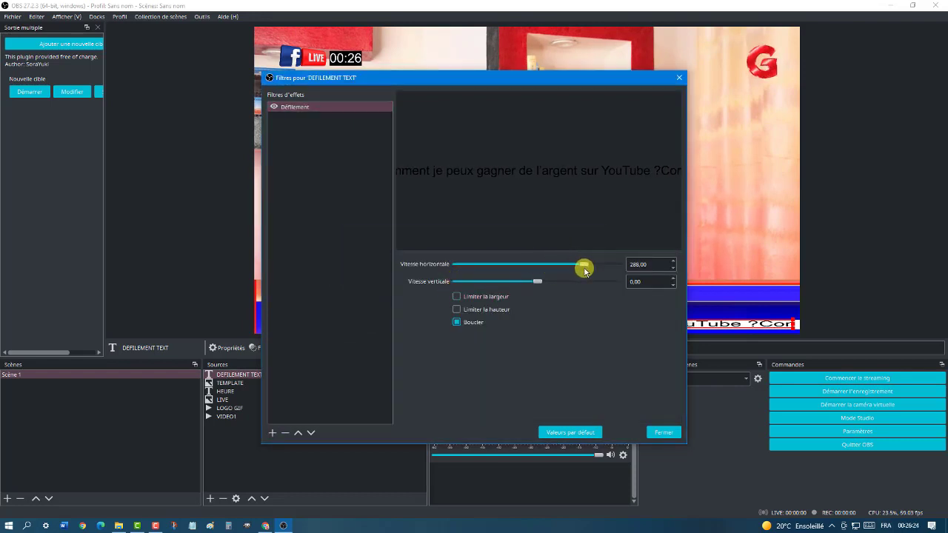
left_click(659, 432)
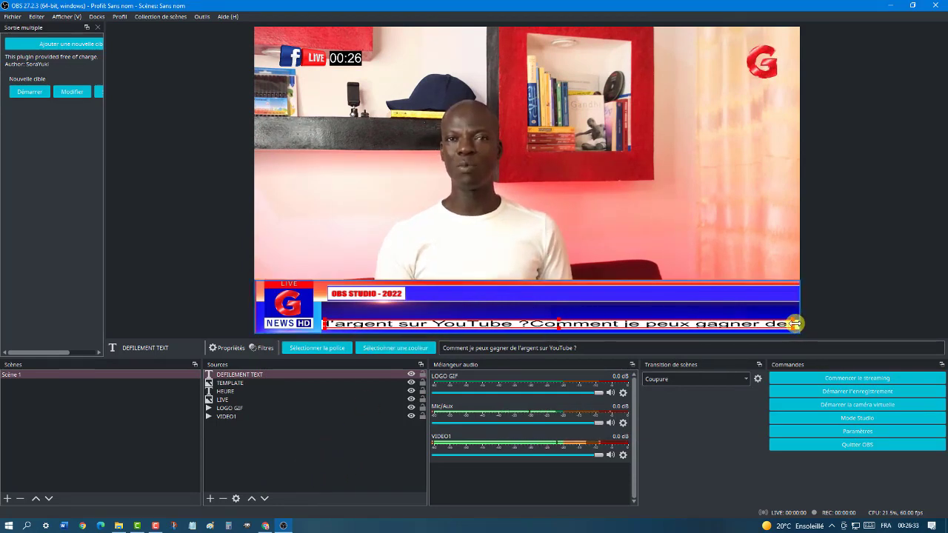
Try a narrower width for the scrolling text and stretch it back to the scene's right edge
left_click_drag(794, 324, 596, 334)
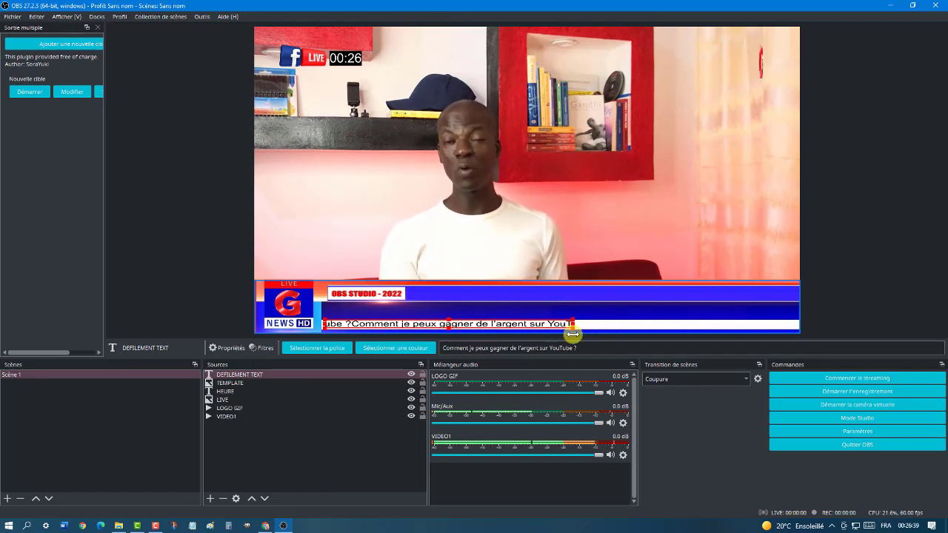
left_click_drag(573, 334, 792, 333)
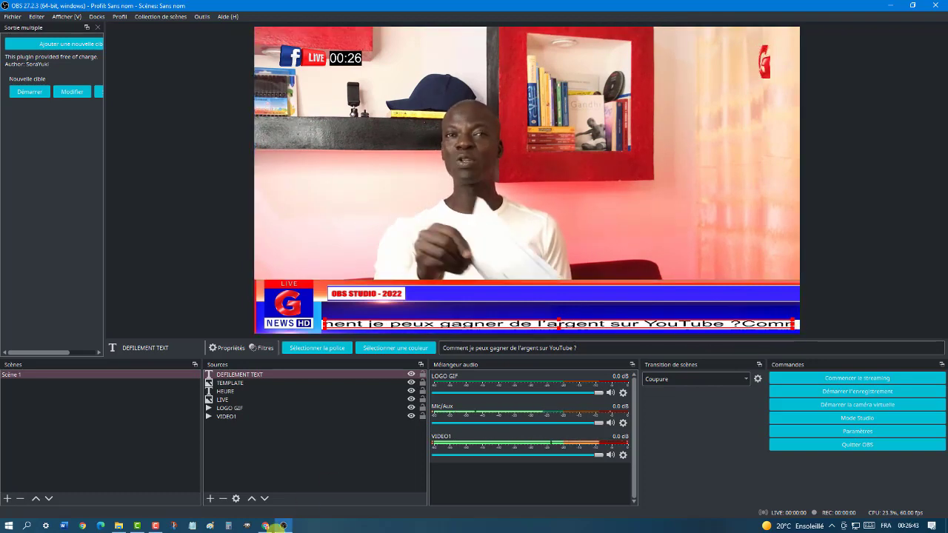
Copy "Est-ce que tu te poses souvent cette question?:" from the YouTube video description and insert it before the DEFILEMENT TEXT source's existing text
left_click(272, 526)
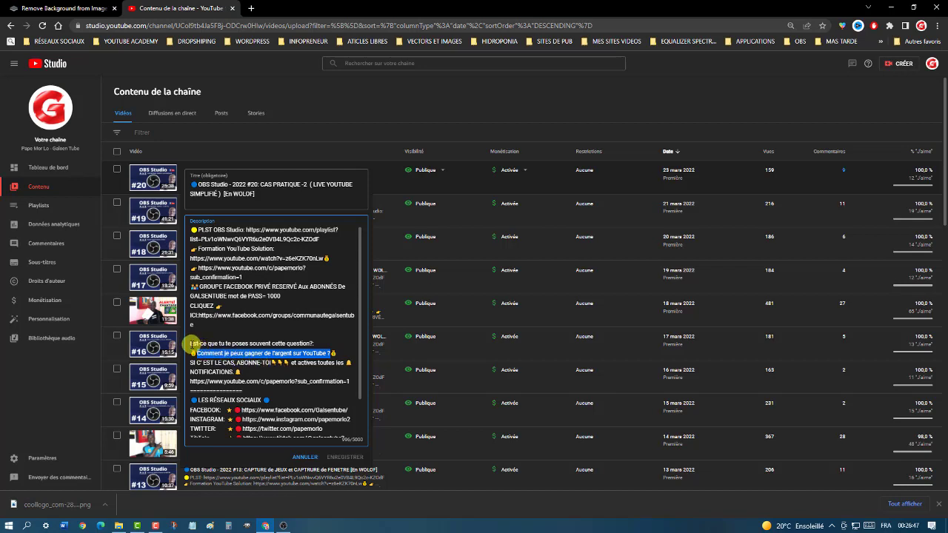
left_click_drag(191, 344, 253, 341)
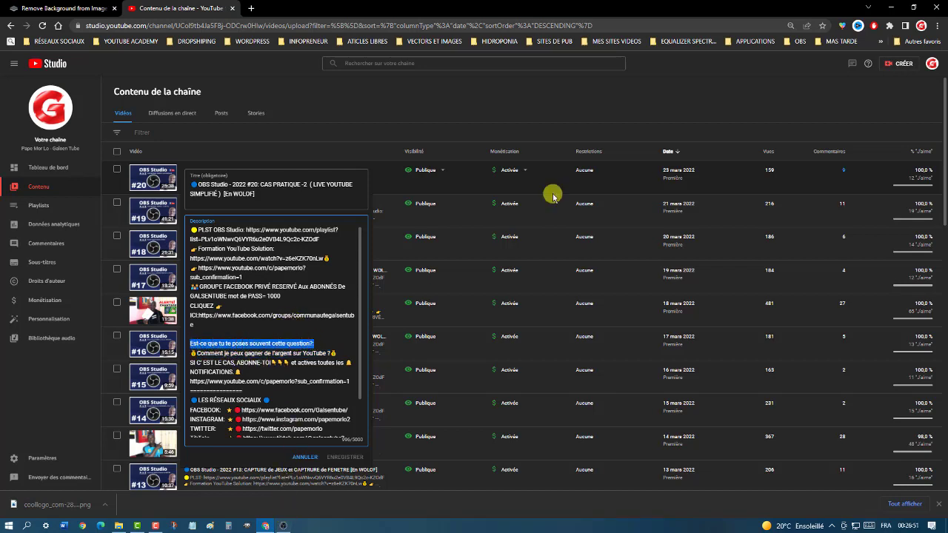
left_click(899, 7)
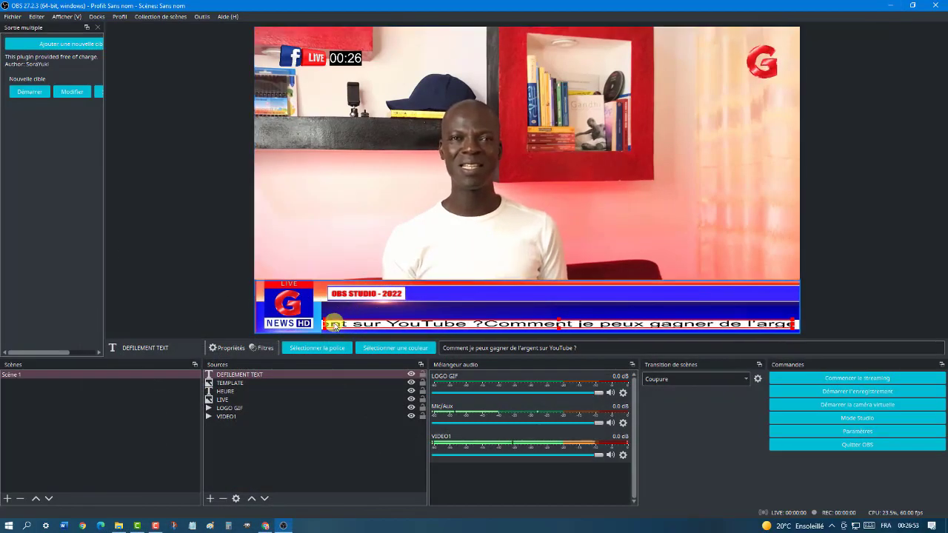
double_click(250, 375)
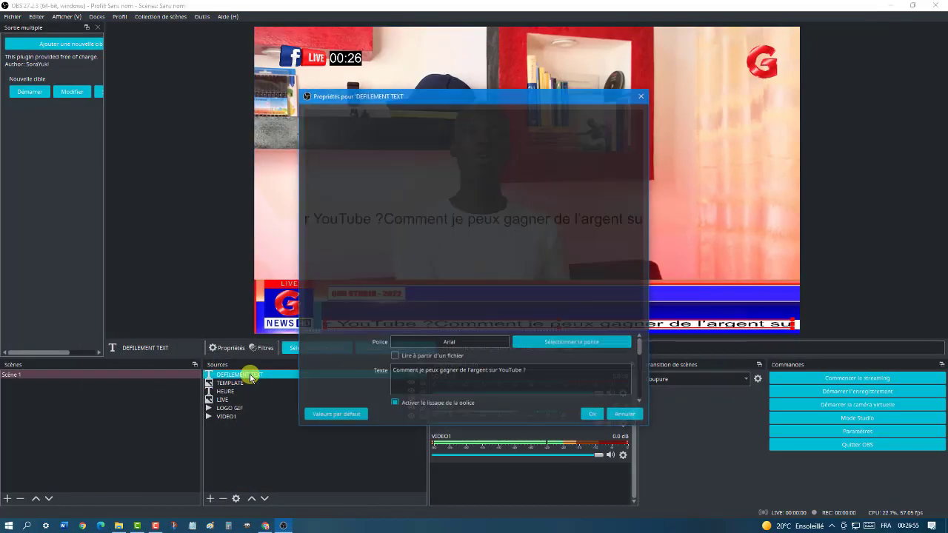
left_click(394, 369)
type("Est-ce que tu te poses souvent cette question?")
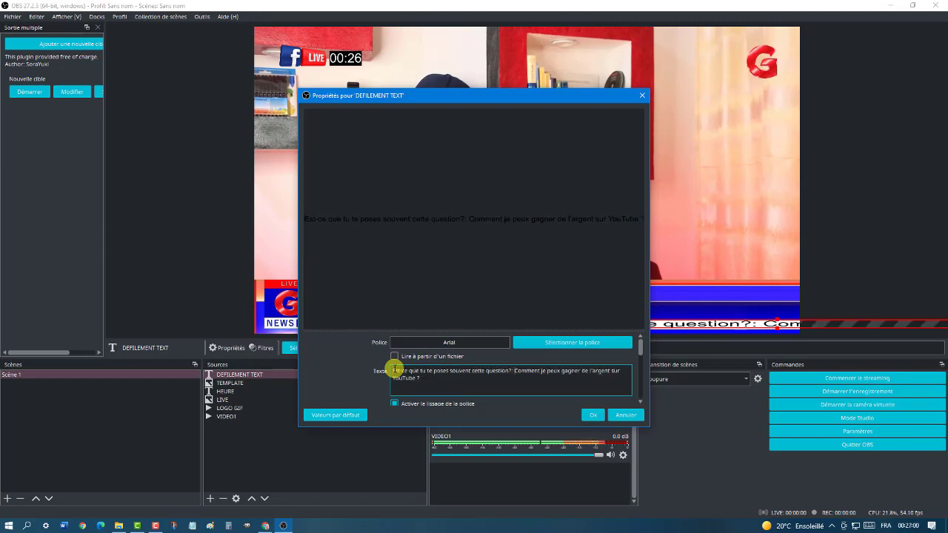
left_click(593, 415)
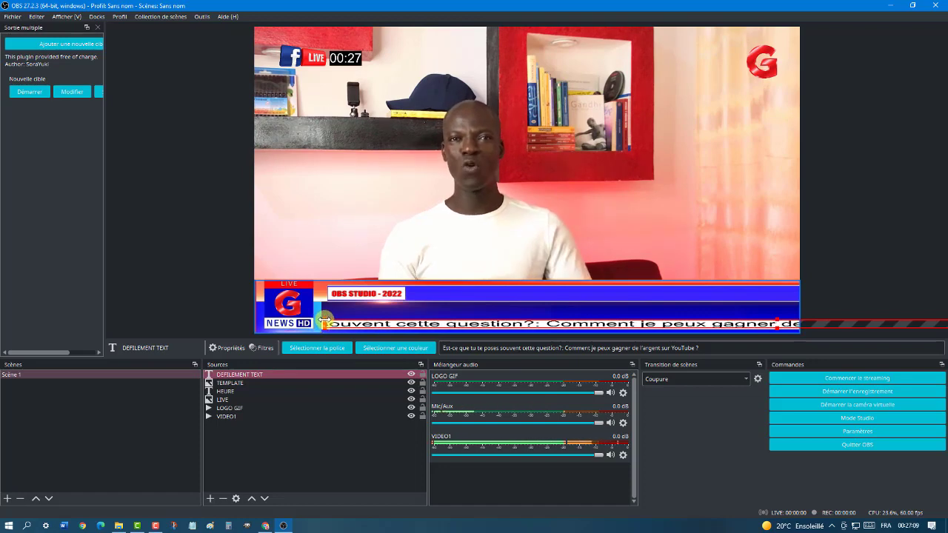
Refit the lengthened scrolling text into the banner's white strip, from beside the logo to the scene's right edge, and deselect it
left_click_drag(324, 319, 294, 326)
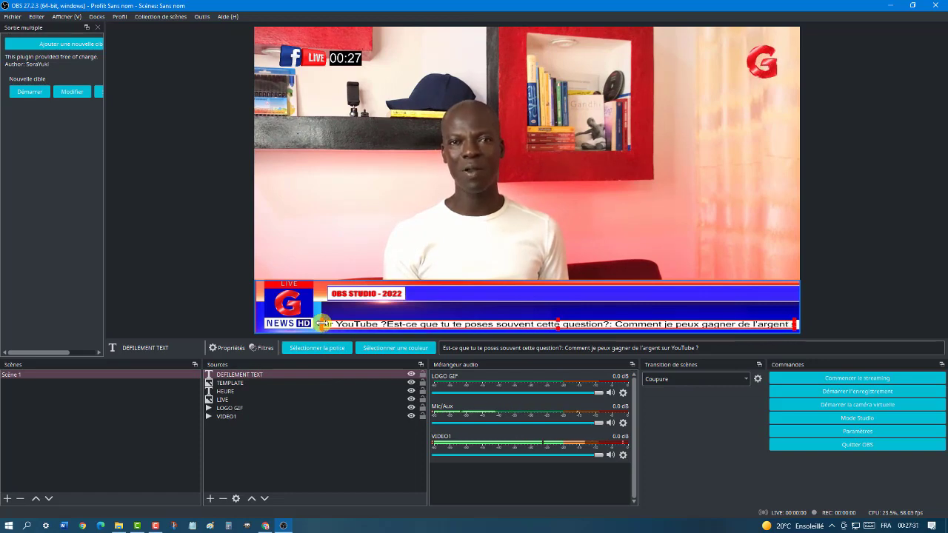
left_click(299, 477)
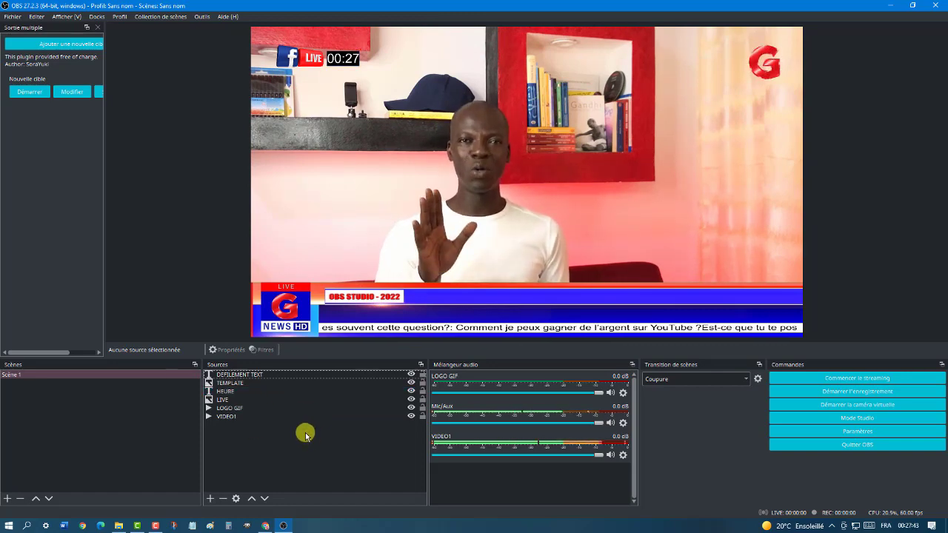
Review the wording in the DEFILEMENT TEXT source's properties
left_click(240, 375)
double_click(240, 375)
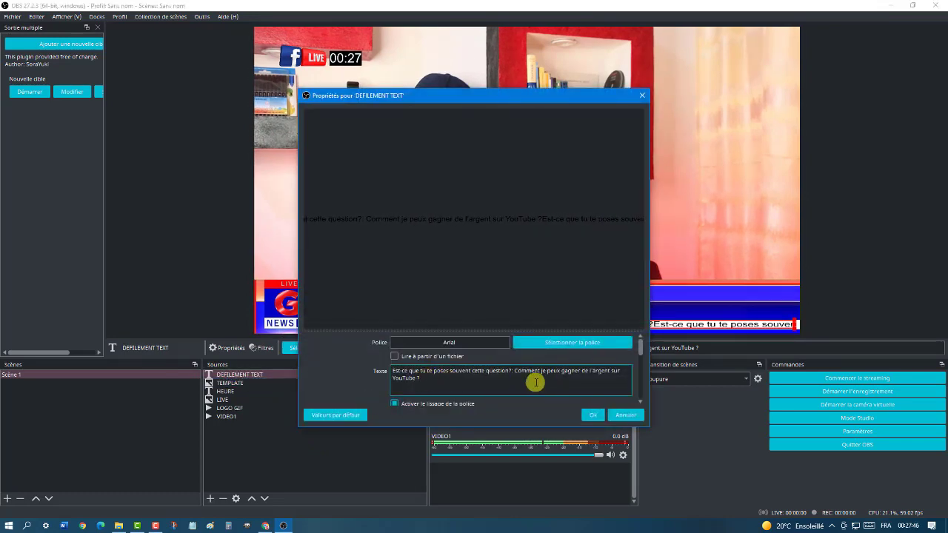
left_click(594, 414)
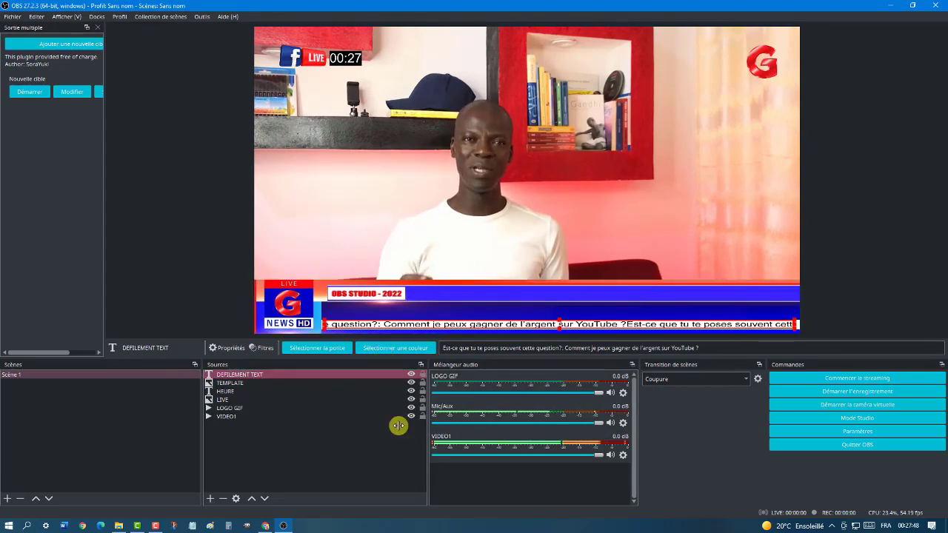
left_click(269, 459)
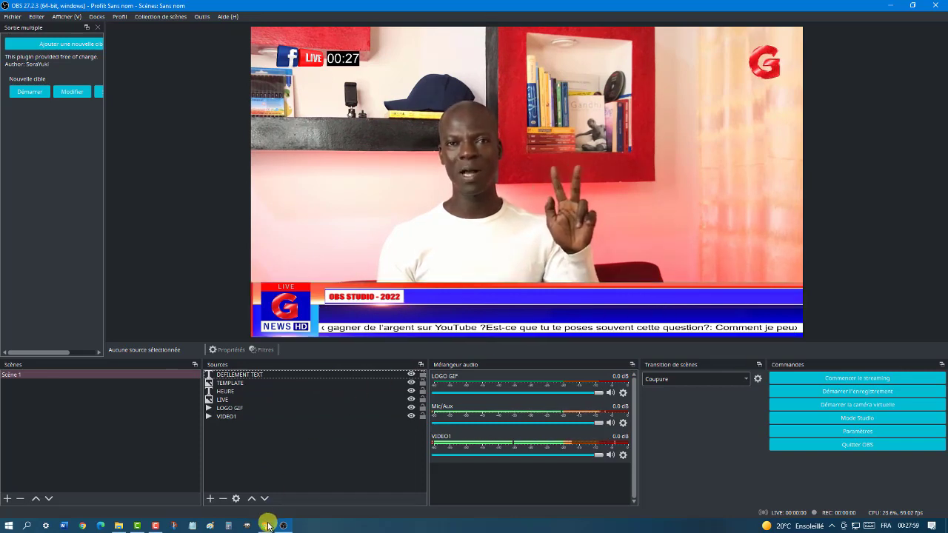
Copy "( LIVE YOUTUBE SIMPLIFIÉ ) [En WOLOF]" from the video's title in YouTube Studio and return to OBS
mouse_move(268, 526)
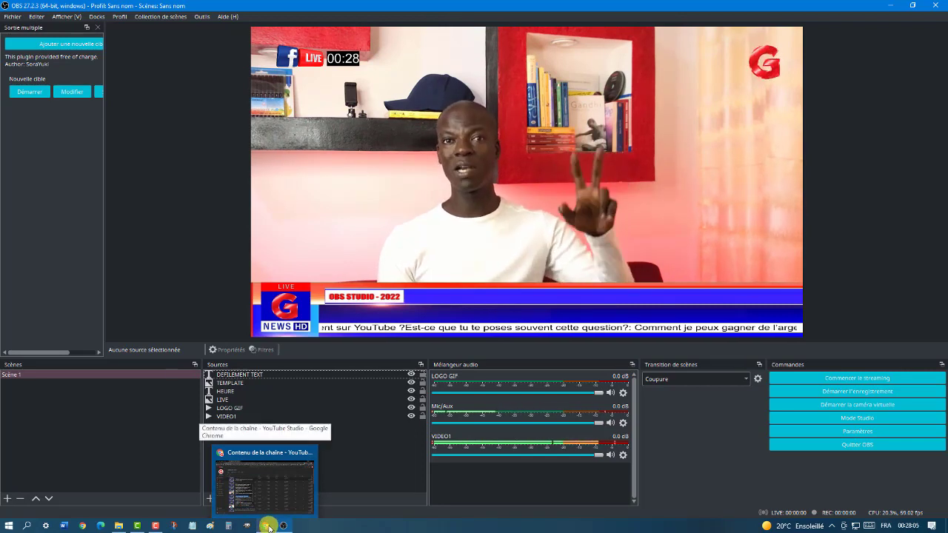
left_click(267, 526)
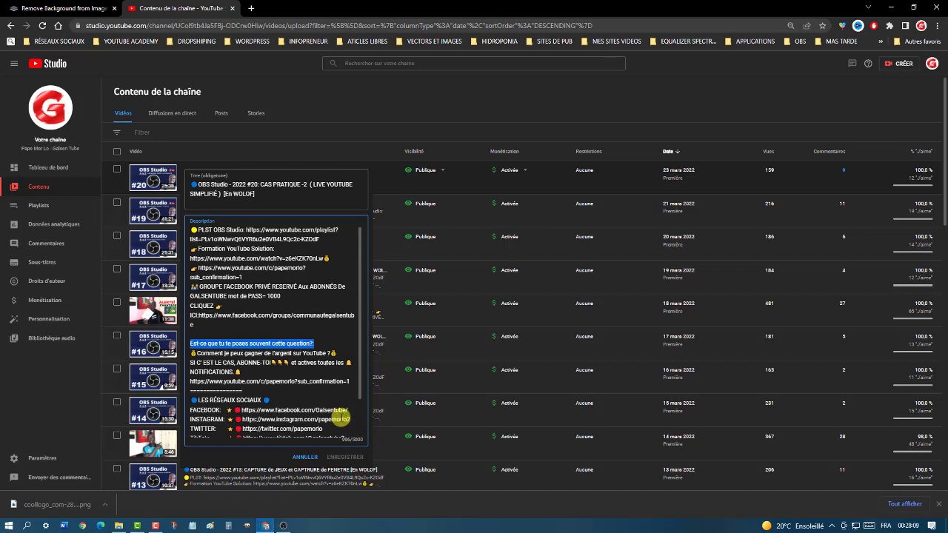
left_click(262, 185)
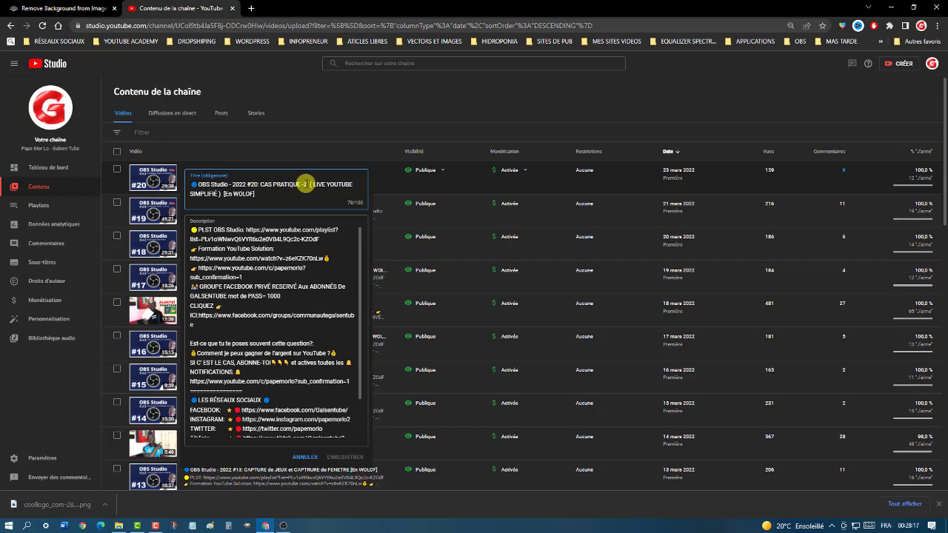
left_click_drag(308, 184, 310, 192)
key("ctrl+c")
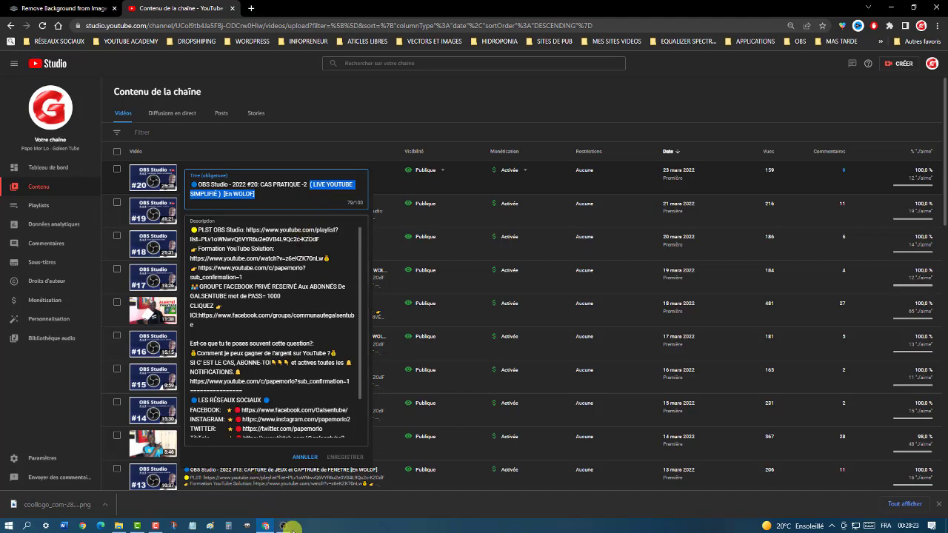
left_click(892, 6)
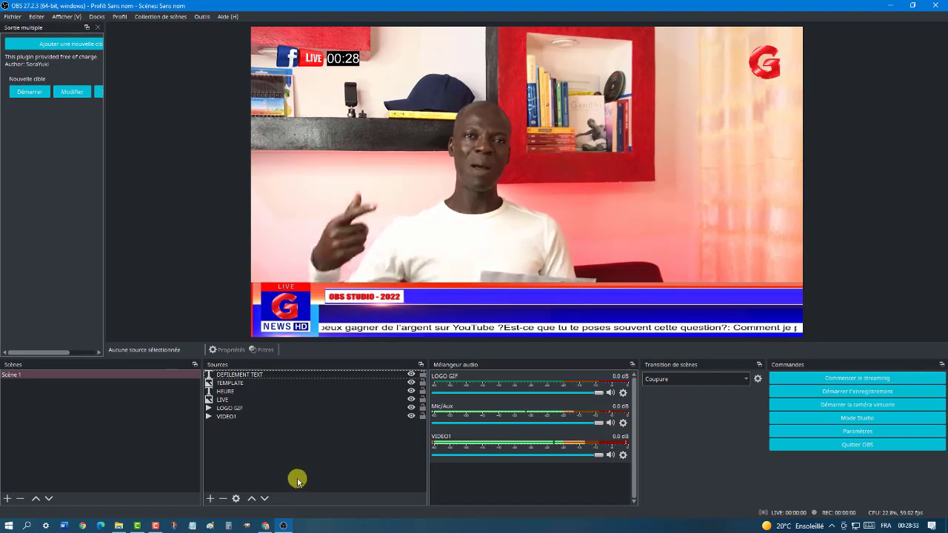
Switch to Chrome, open flamingtext.fr in a new tab and start its cool text generator
left_click(266, 527)
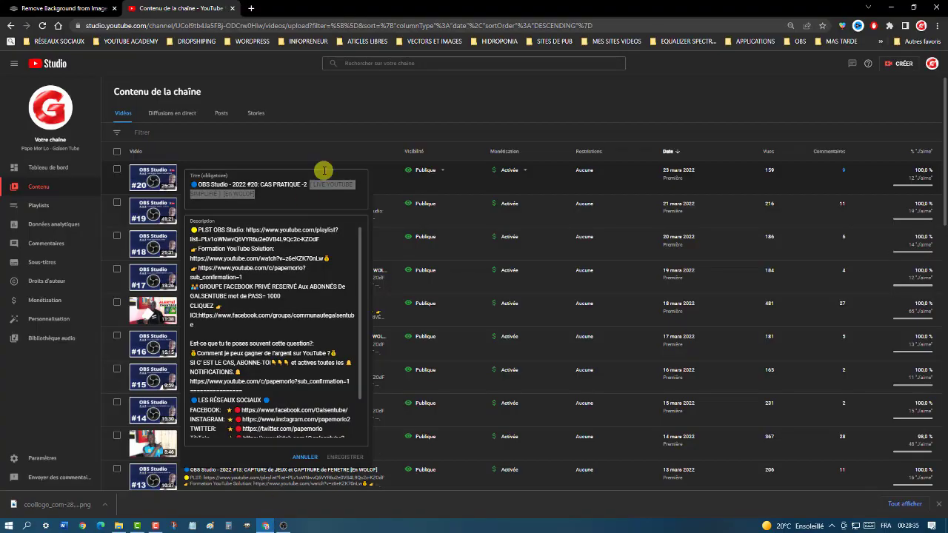
left_click(252, 8)
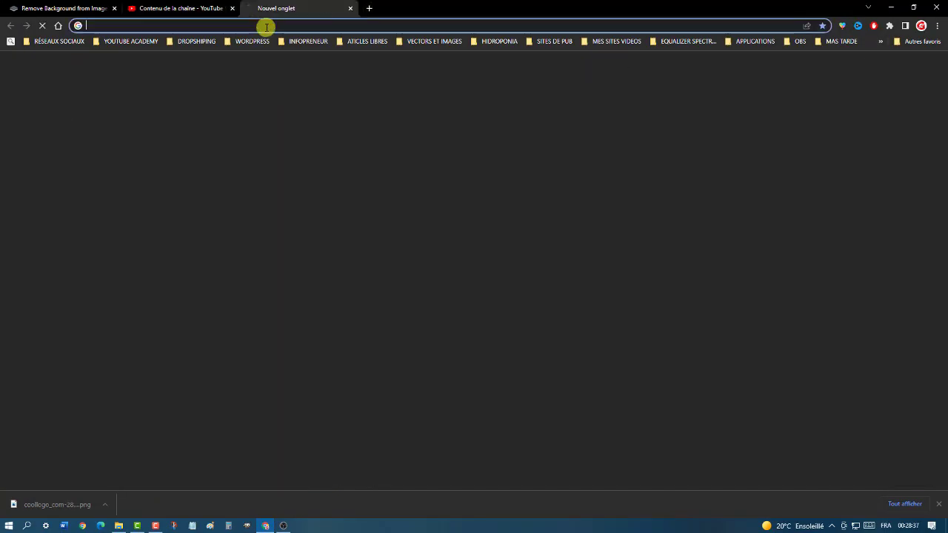
left_click(266, 26)
type("FLAM")
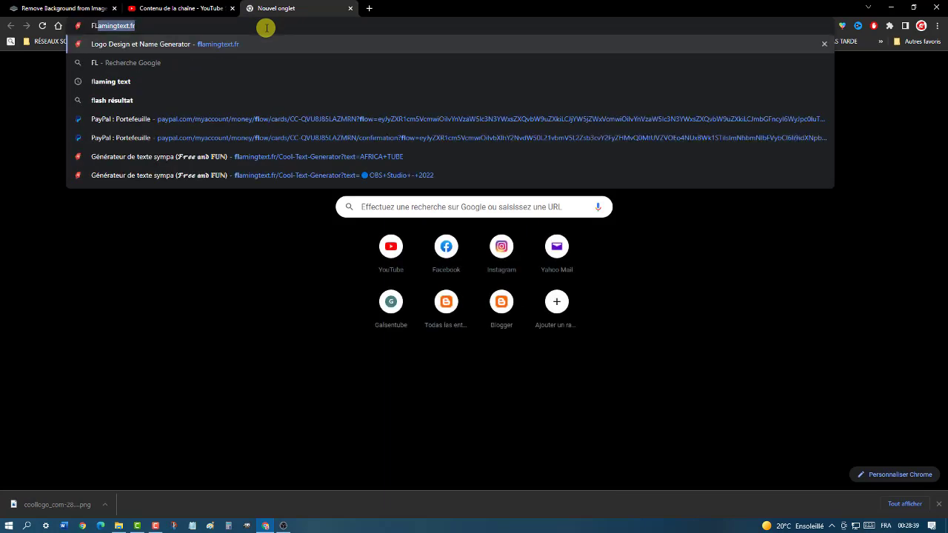
left_click(232, 44)
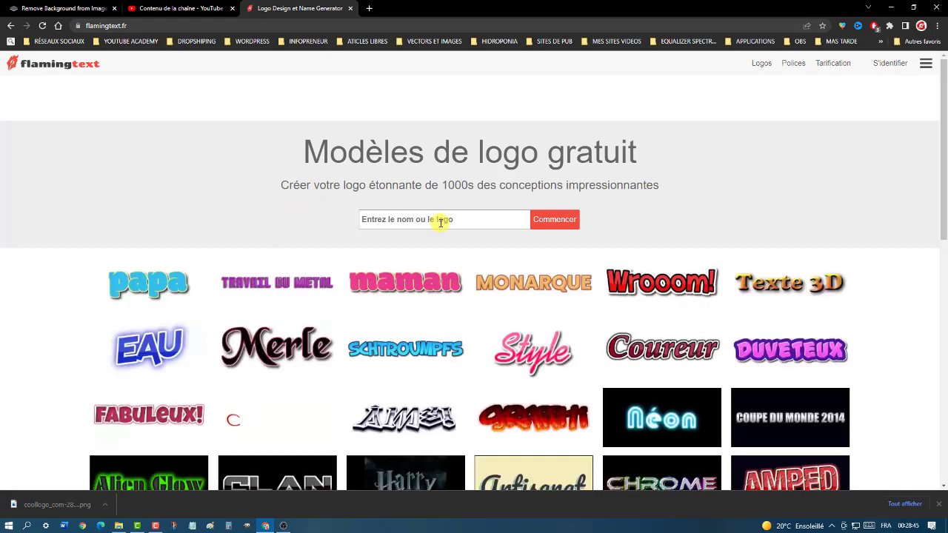
left_click(555, 222)
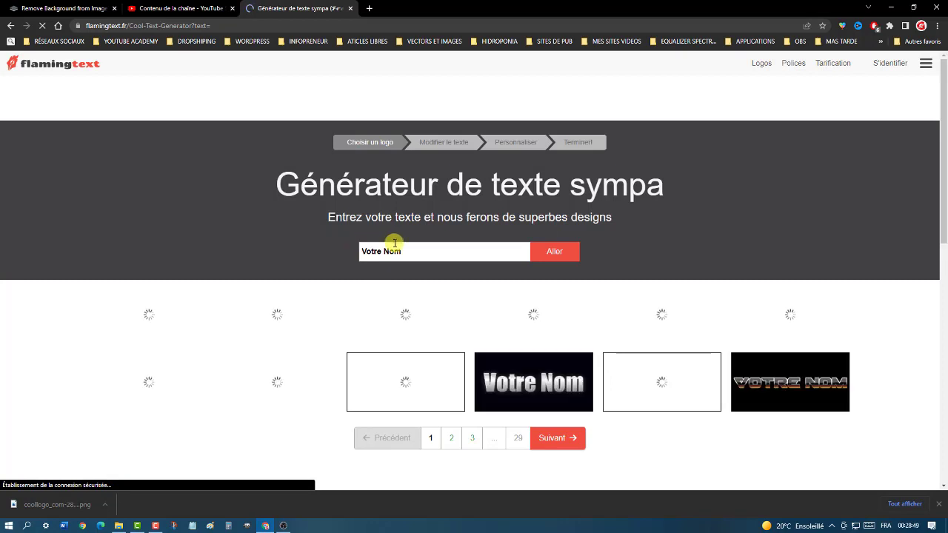
Try the Coureur logo design in its Impact font variation with the text "( LIVE YOUTUBE SIMPLIFIÉ ) [En WOLOF]"
scroll(242, 261, "down", 1)
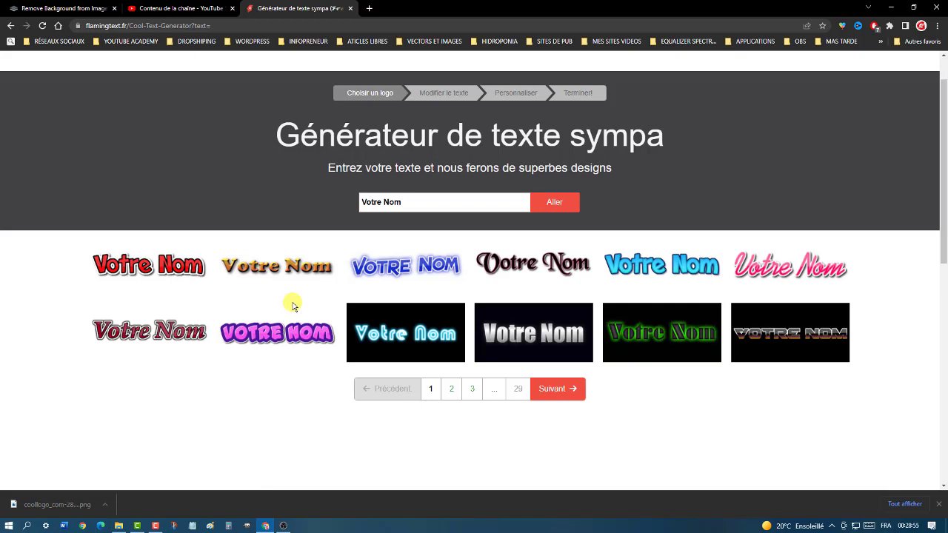
left_click(149, 334)
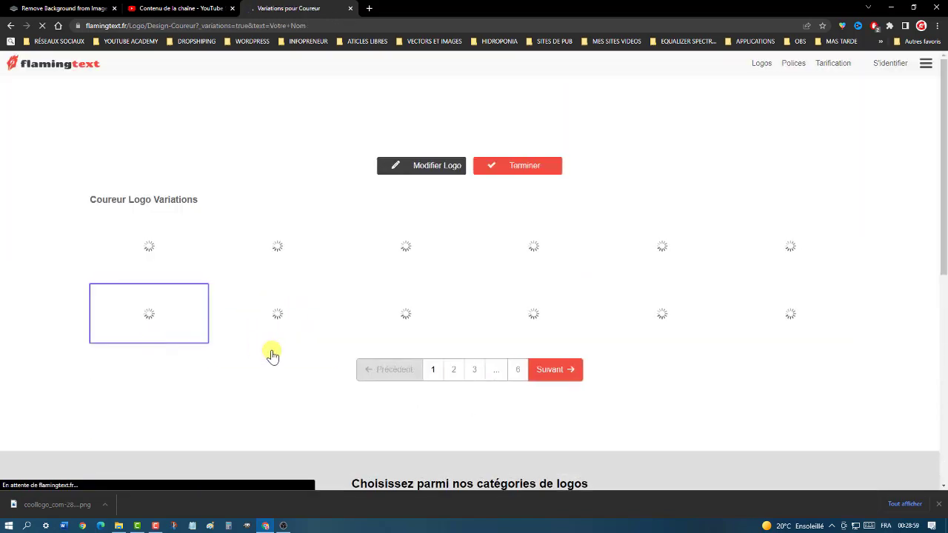
left_click(283, 526)
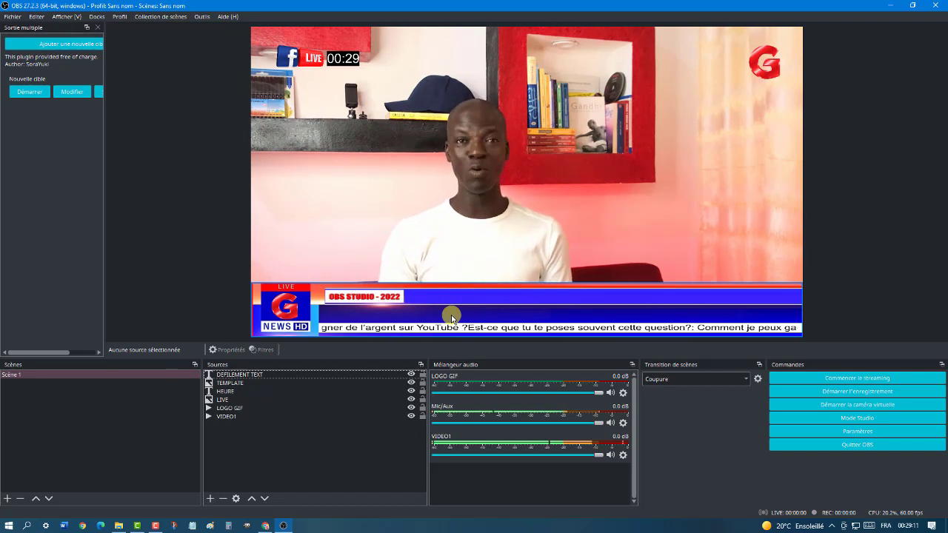
left_click(888, 9)
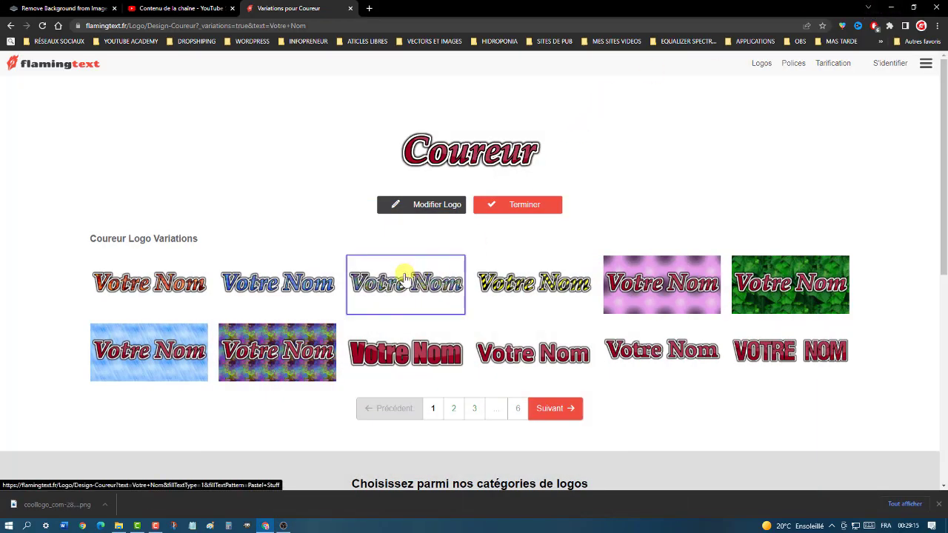
left_click(400, 353)
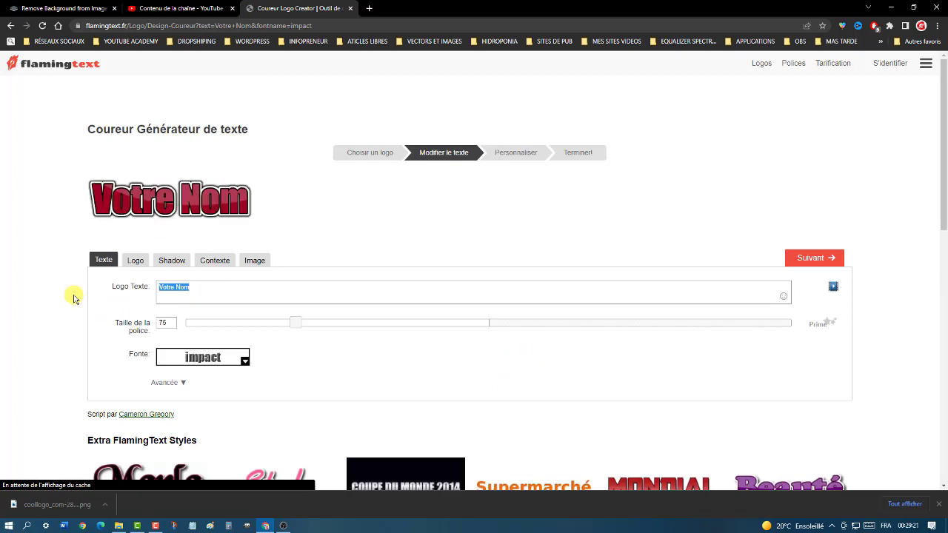
key("ctrl+v")
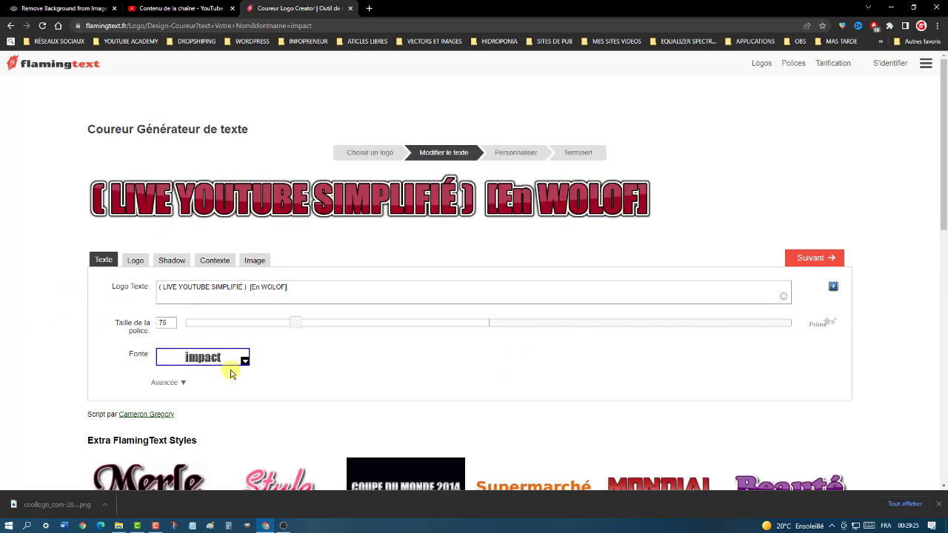
Try the Beauté logo style with its text replaced by "( LIVE YOUTUBE SIMPLIFIÉ ) [ En WOLOF ]"
scroll(296, 367, "down", 2)
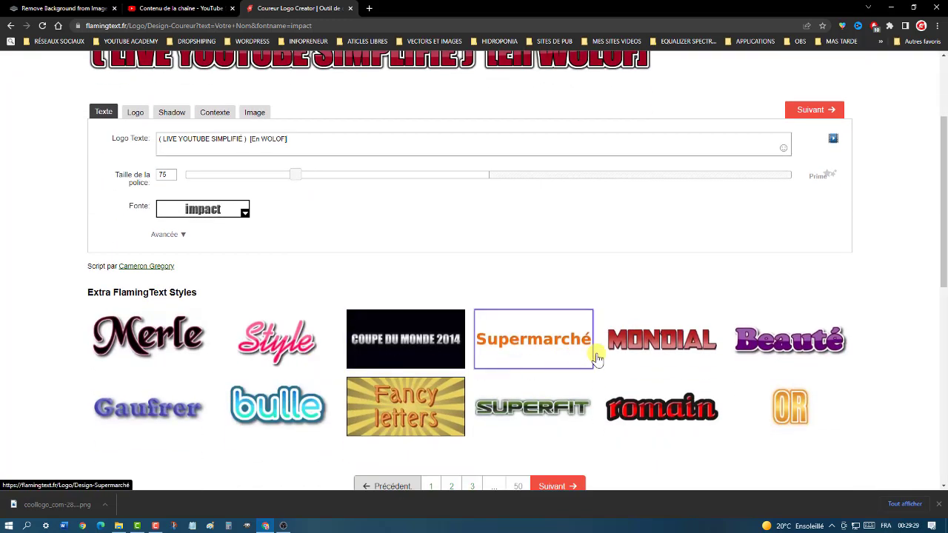
left_click(780, 345)
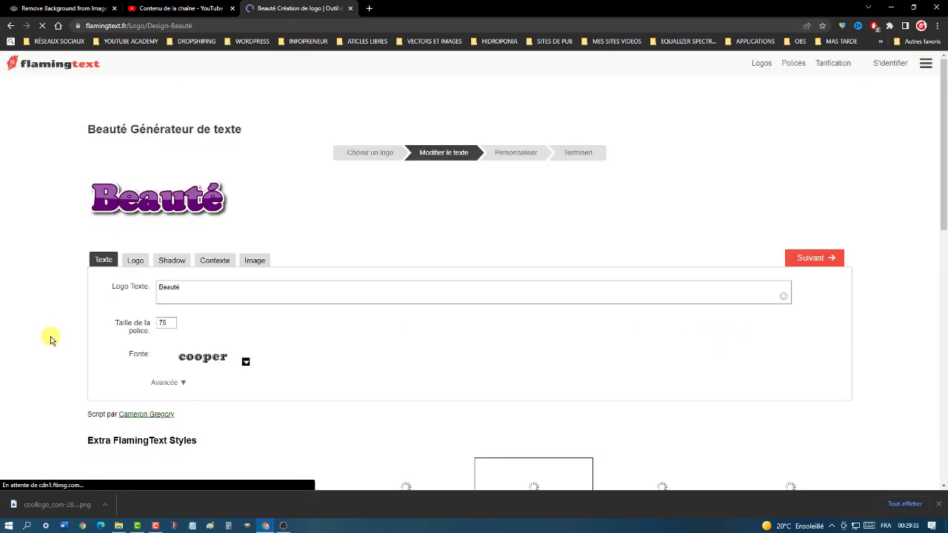
scroll(51, 338, "down", 1)
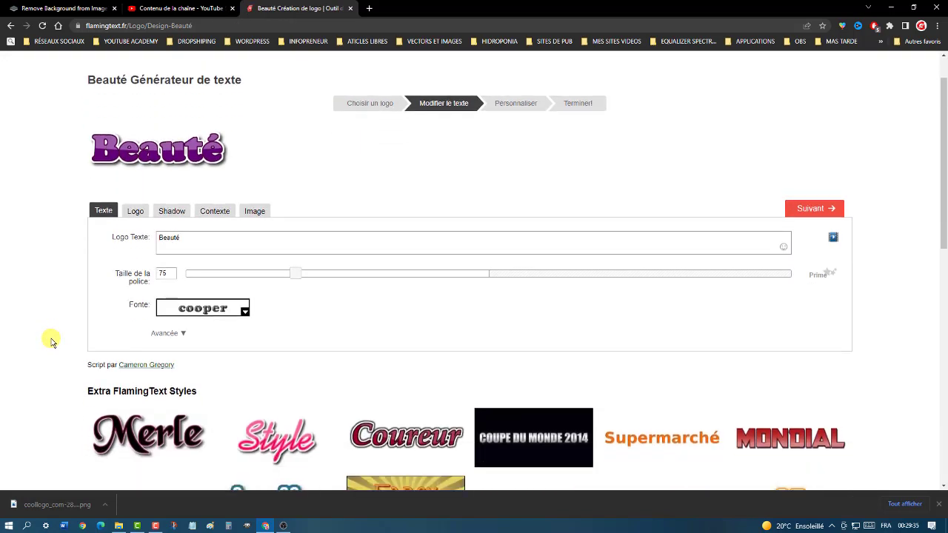
left_click_drag(206, 241, 100, 240)
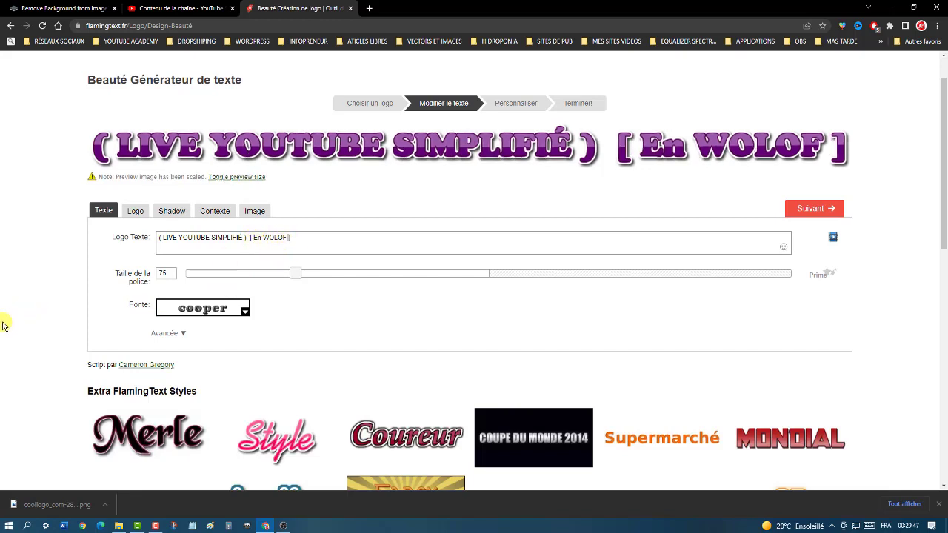
Browse FlamingText's full logo catalogue from page 2 on to page 3 for another text style
scroll(7, 330, "down", 2)
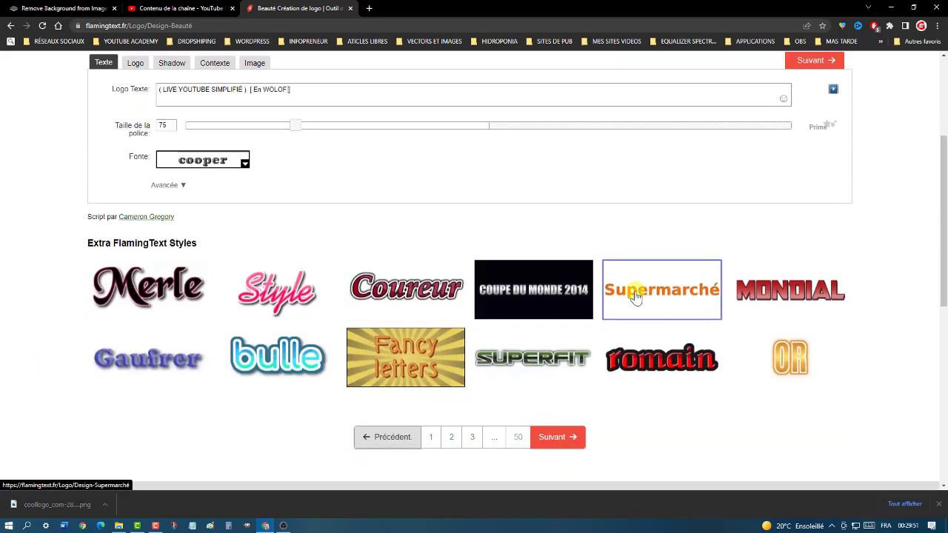
left_click(455, 438)
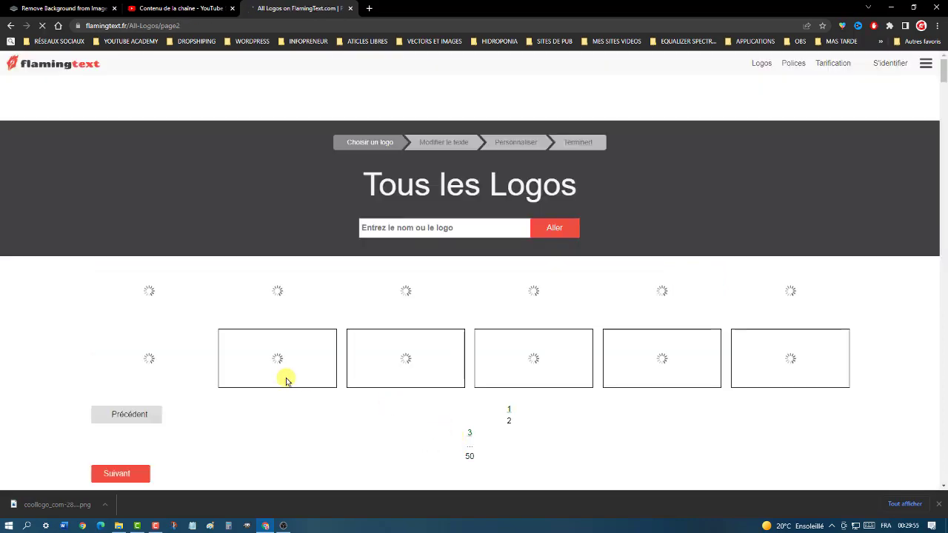
scroll(89, 326, "down", 1)
scroll(89, 330, "down", 1)
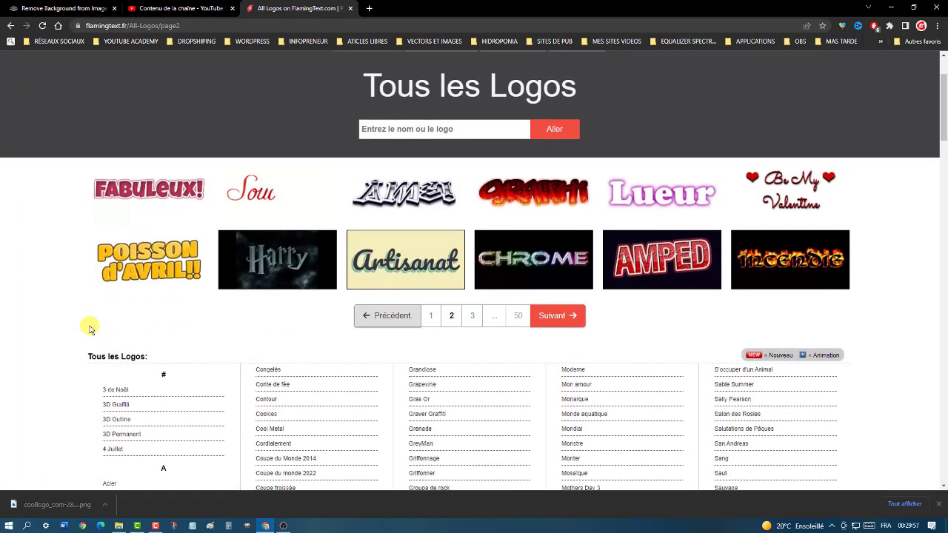
scroll(89, 330, "up", 1)
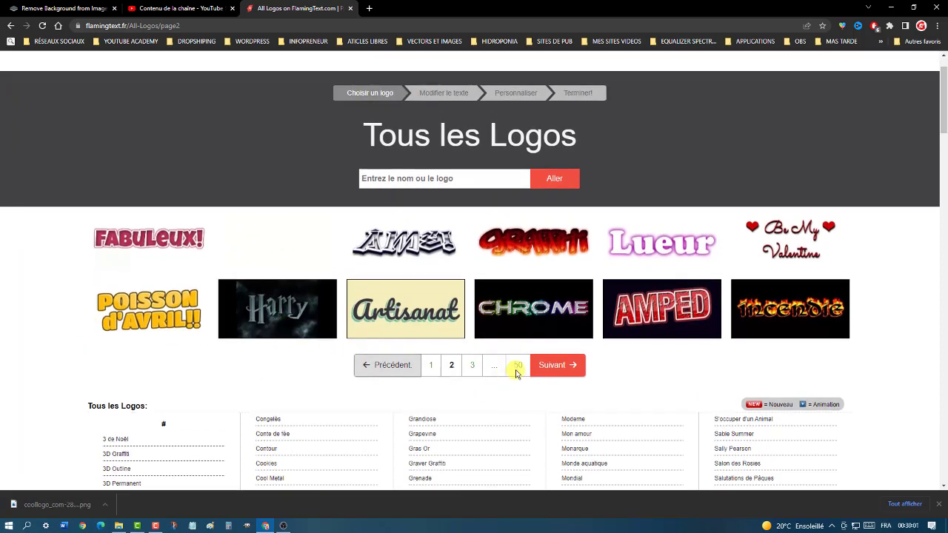
left_click(554, 370)
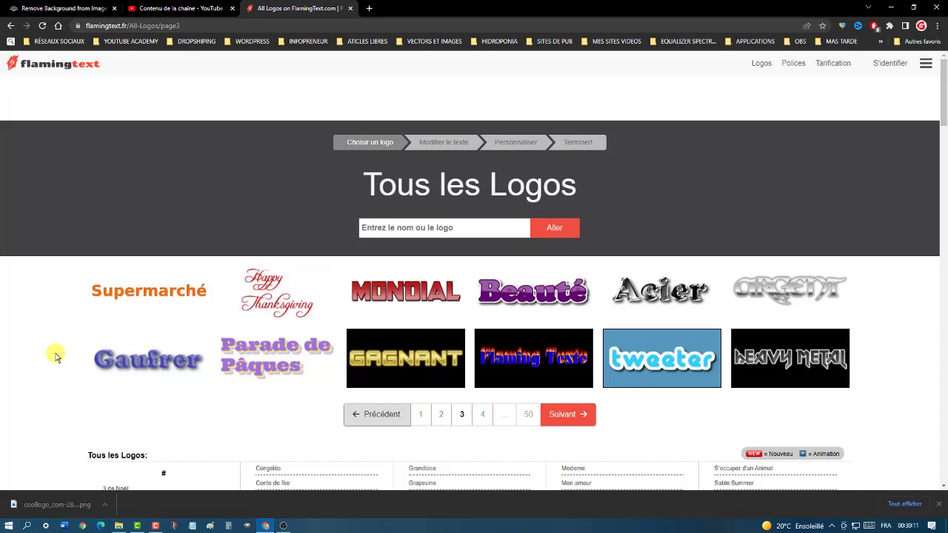
Edit the Supermarché design with the text "( LIVE YOUTUBE SIMPLIFIÉ ) [ En WOLOF ]" and a font size of 192
left_click(164, 296)
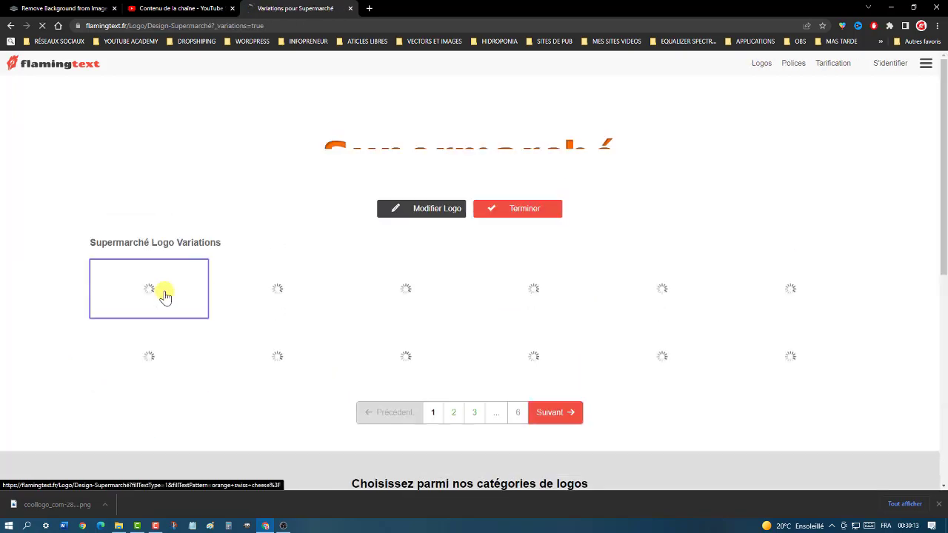
left_click(432, 210)
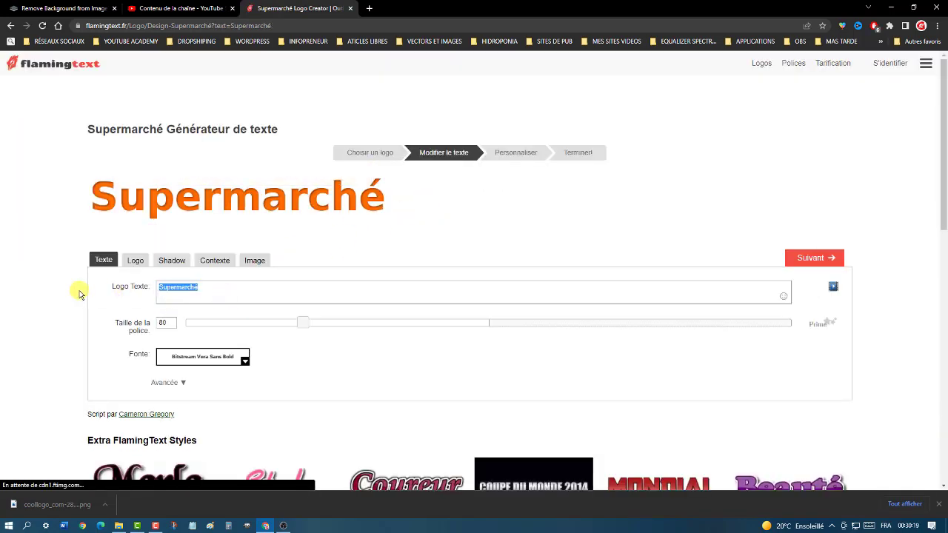
type("( LIVE YOUTUBE SIMPLIFIÉ )  [En WOLOF]")
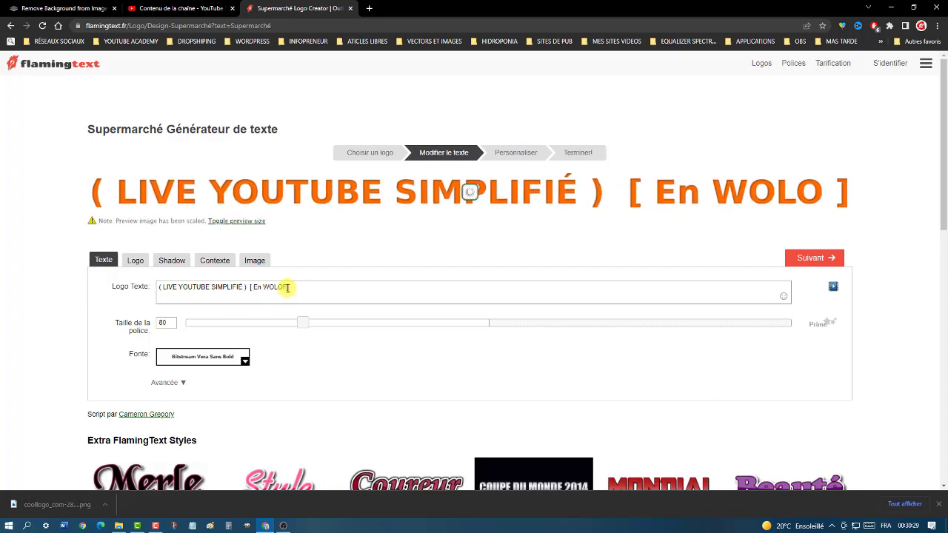
left_click_drag(385, 327, 476, 330)
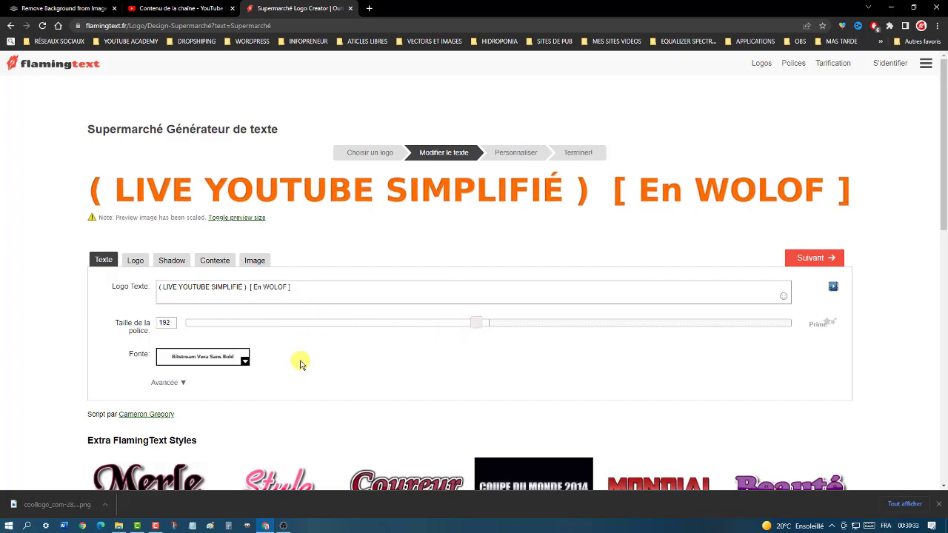
Switch the logo's fill from a plain colour to the grey metallic gradient
left_click(135, 263)
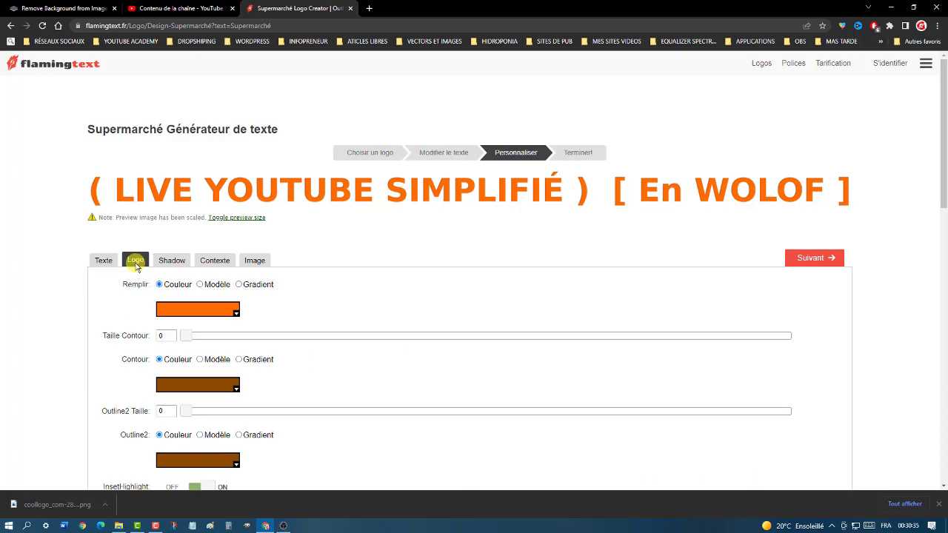
left_click(234, 316)
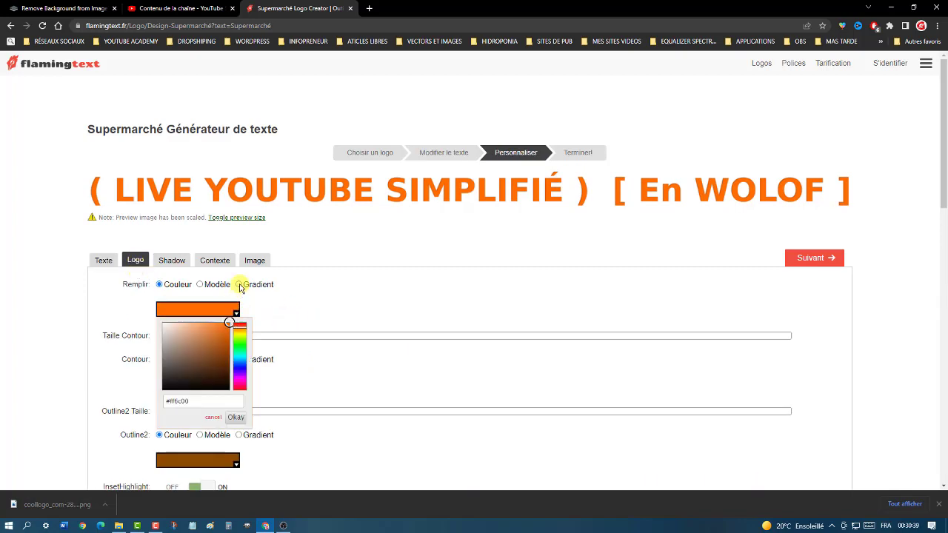
left_click(239, 284)
left_click(237, 316)
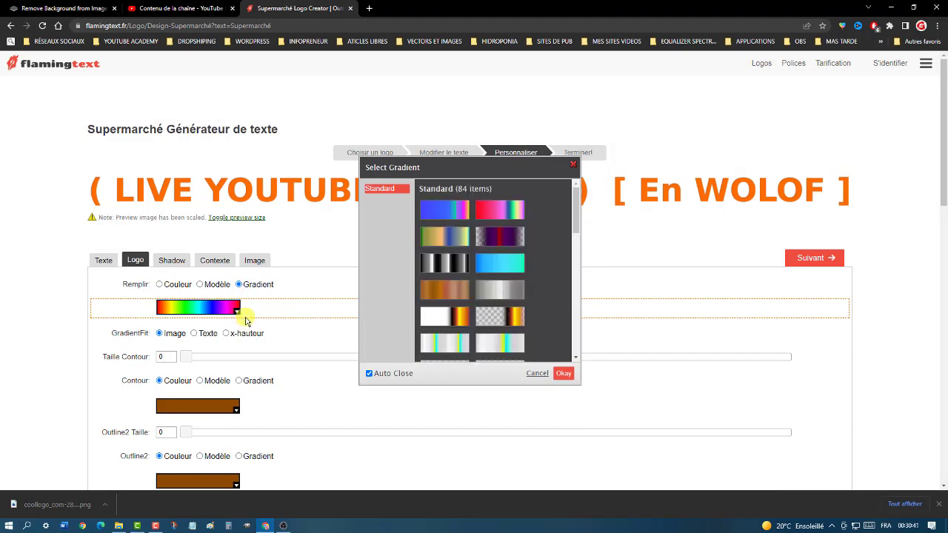
left_click(496, 294)
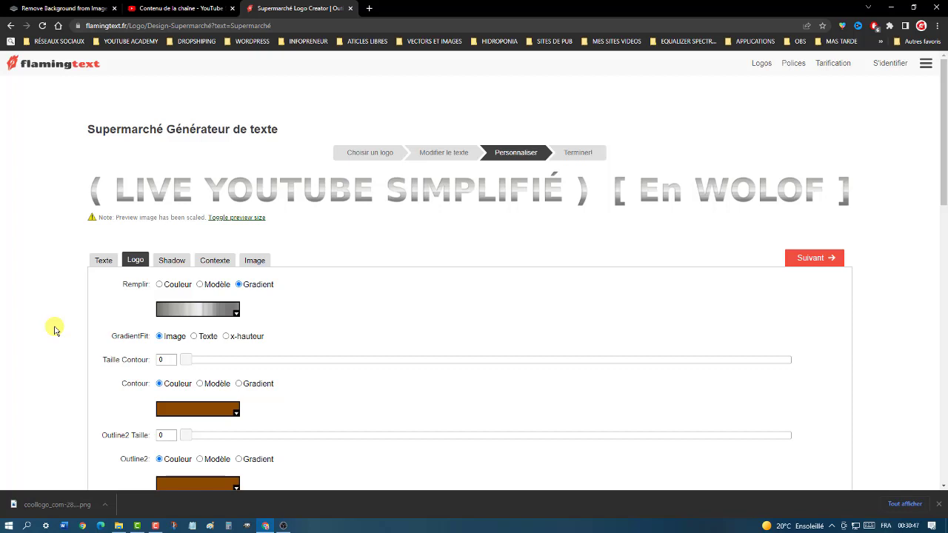
Try the blue gradient with green, magenta and yellow at its end as the logo's fill
scroll(184, 382, "down", 1)
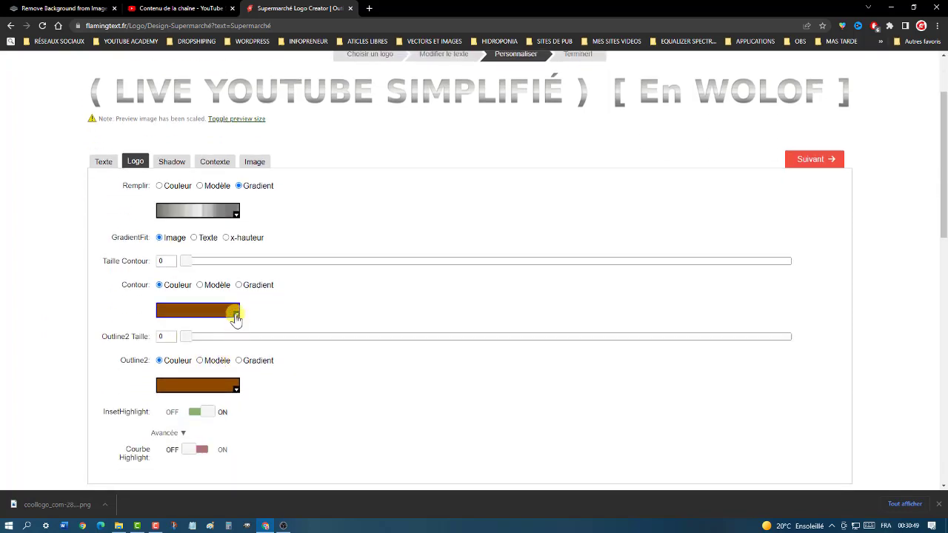
left_click(236, 318)
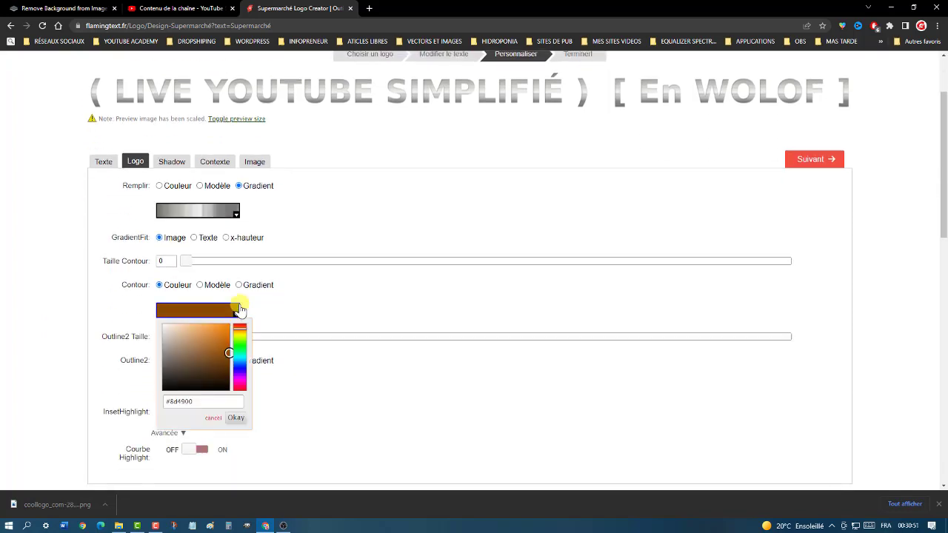
left_click(236, 213)
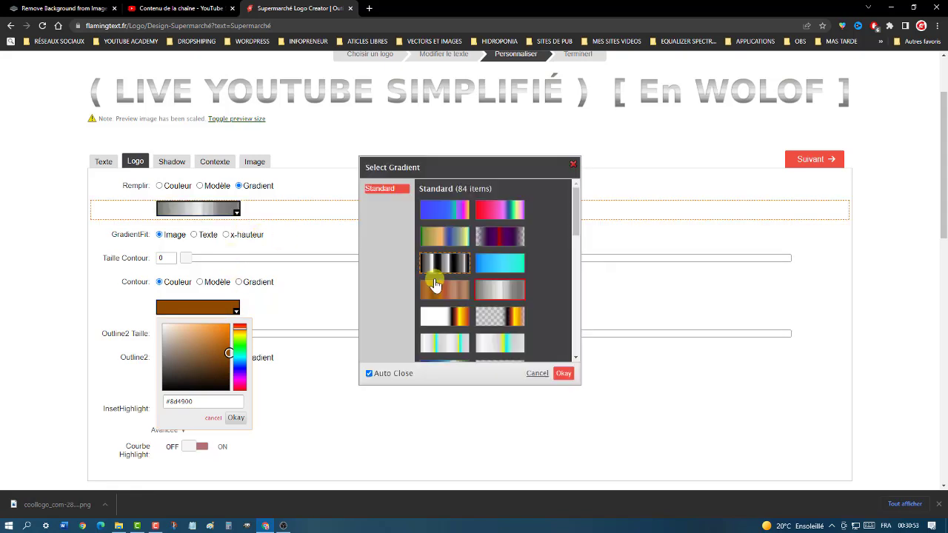
left_click(445, 209)
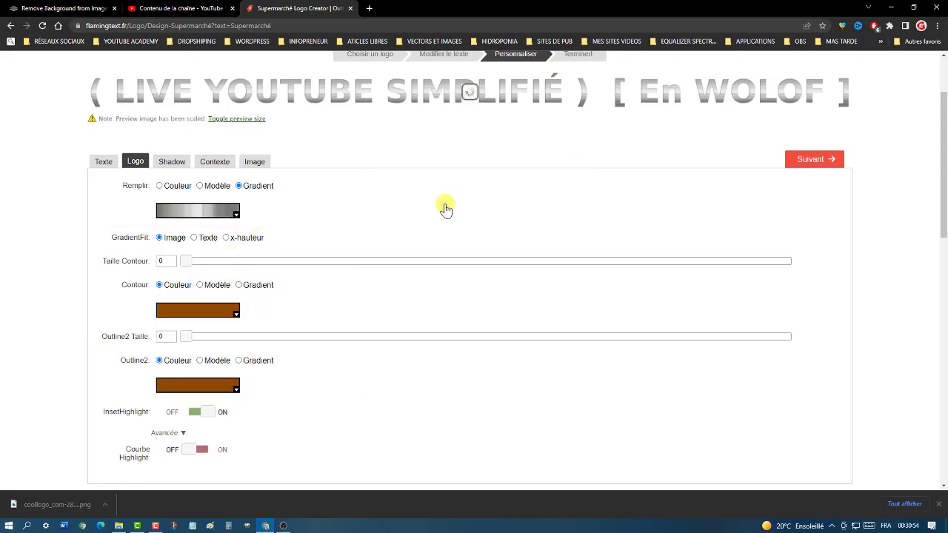
Try the black-to-blue-to-cyan gradient as the logo's fill and compare it with the scene in OBS before returning to Chrome
left_click(236, 218)
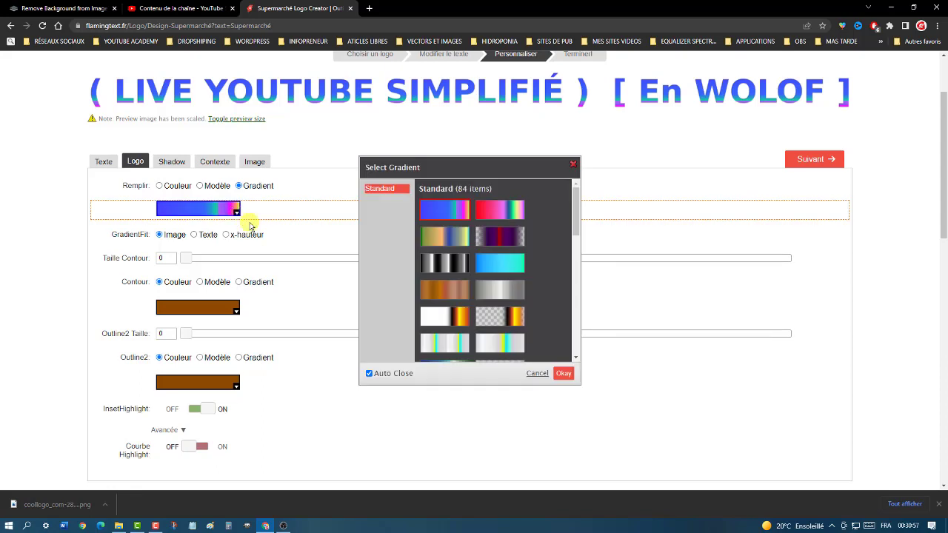
scroll(500, 284, "down", 4)
scroll(499, 285, "down", 1)
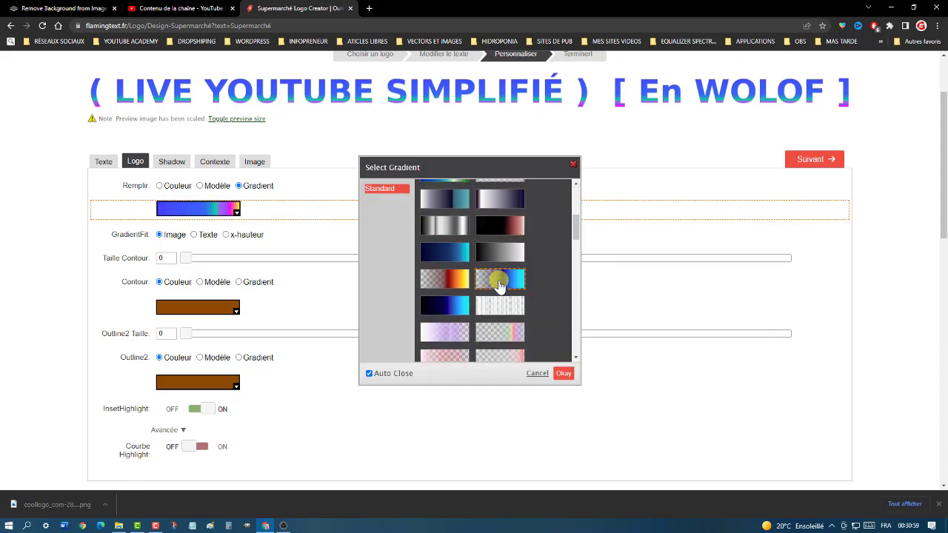
left_click(442, 305)
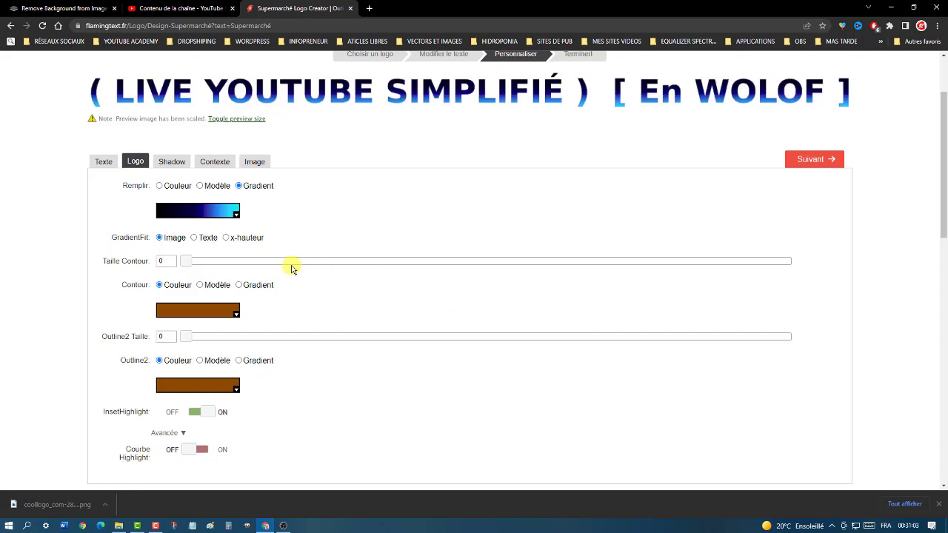
left_click(283, 526)
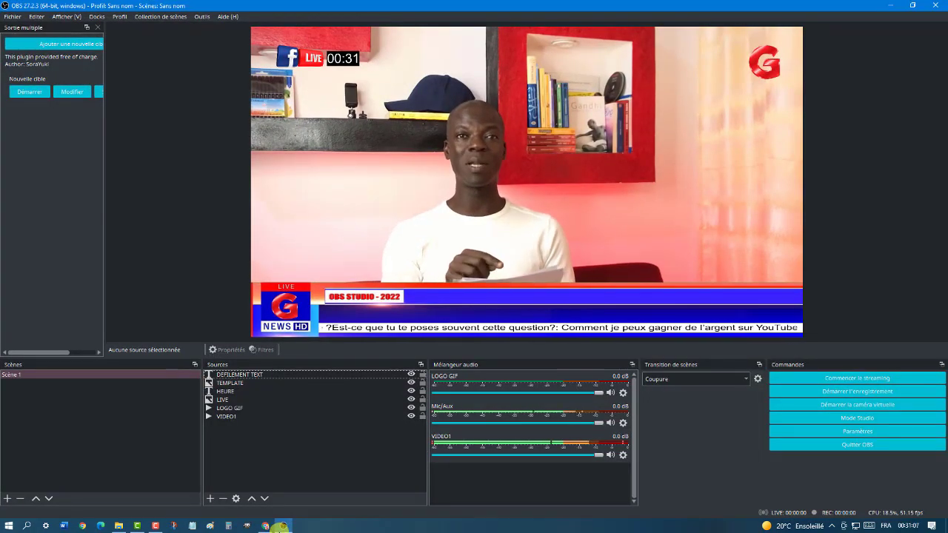
left_click(281, 526)
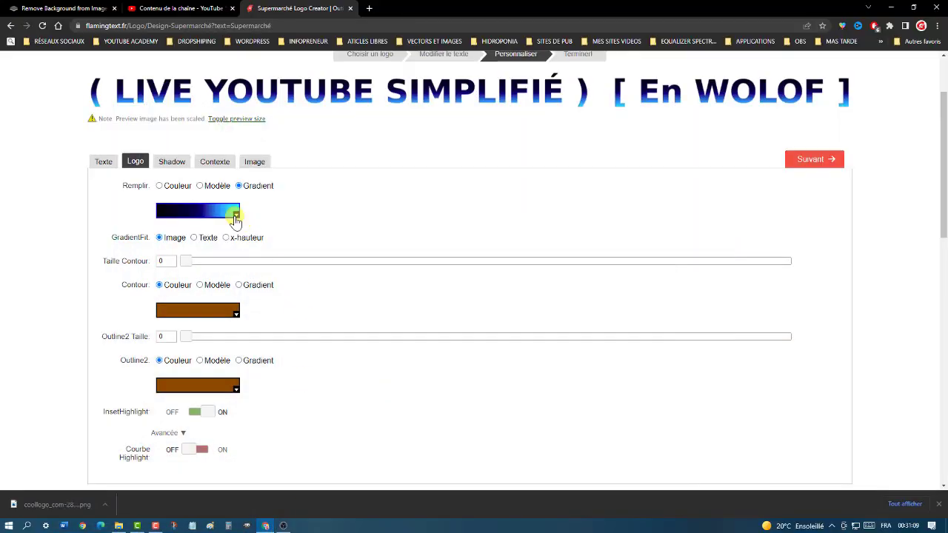
Try the striped black-and-silver gradient and the plain black-to-white gradient as the logo's fill
left_click(234, 212)
left_click(446, 223)
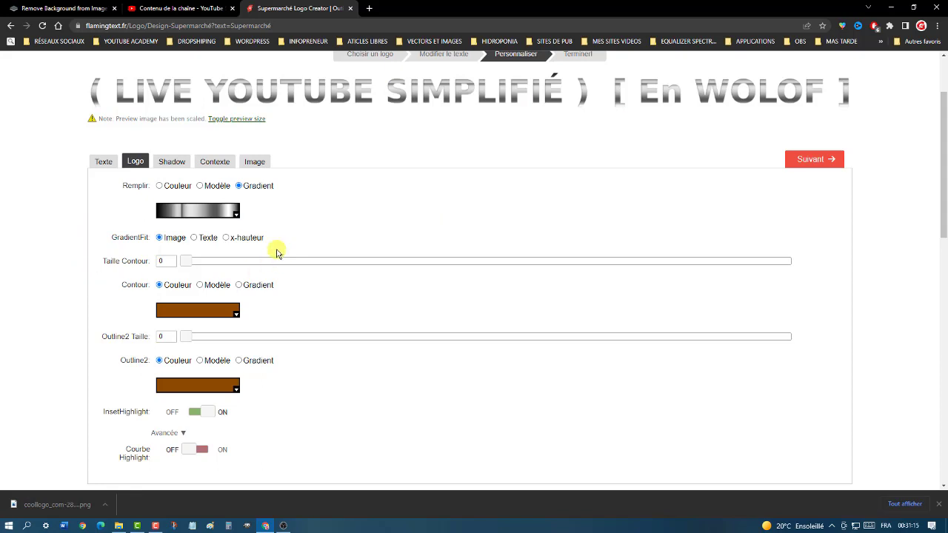
left_click(236, 214)
scroll(474, 259, "up", 1)
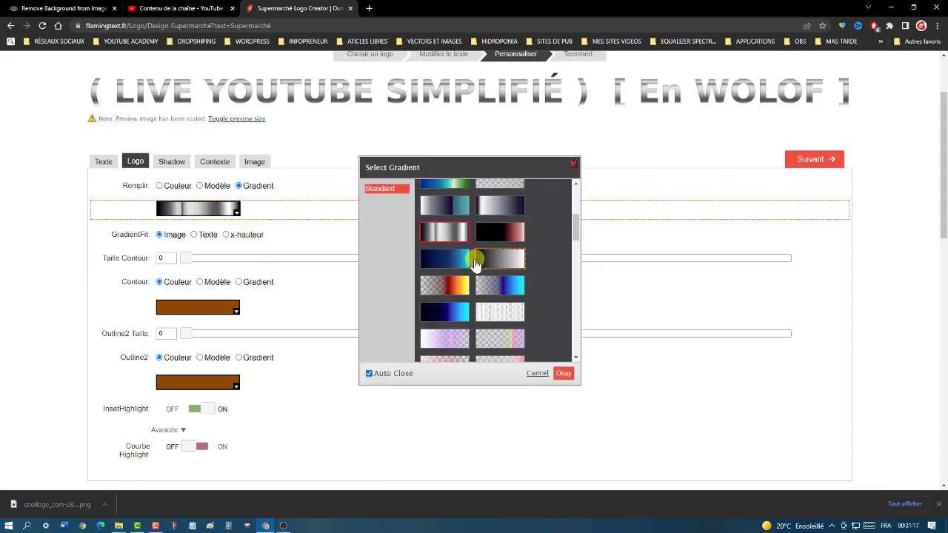
left_click(501, 306)
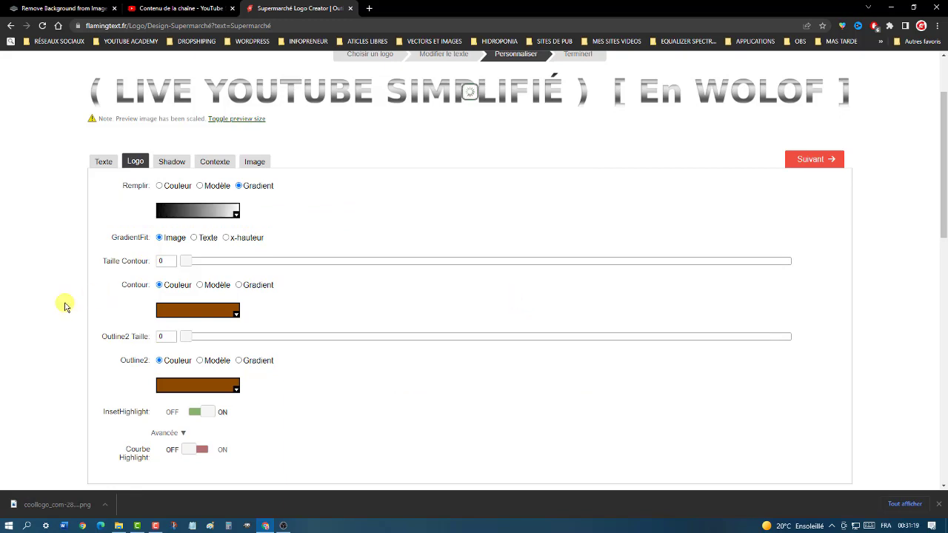
scroll(63, 304, "up", 1)
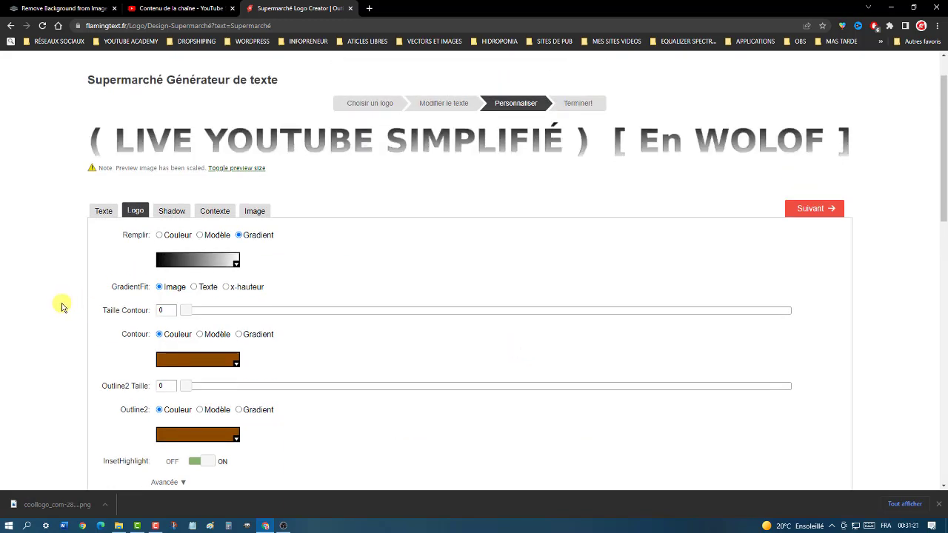
Set the logo's fill back to the grey metallic gradient
scroll(70, 307, "down", 1)
left_click(234, 216)
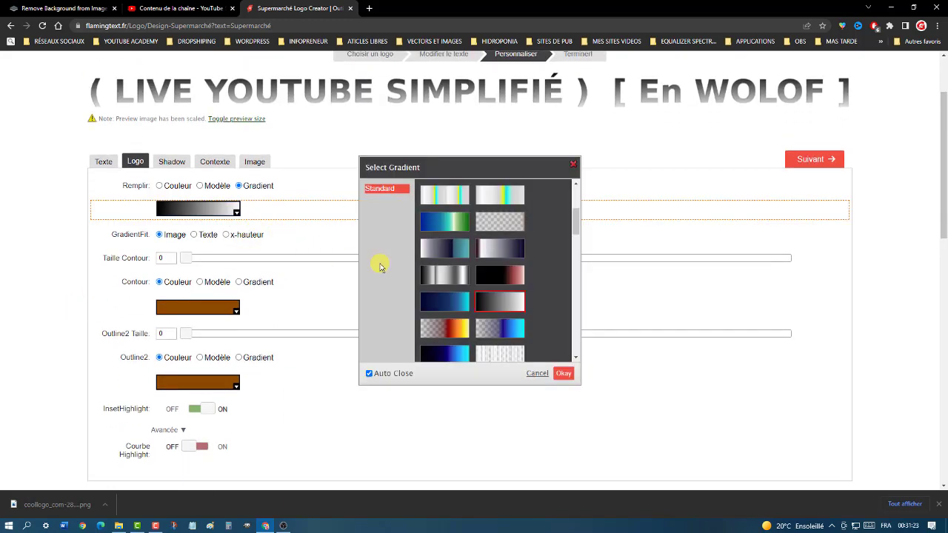
scroll(448, 270, "up", 2)
scroll(456, 279, "down", 1)
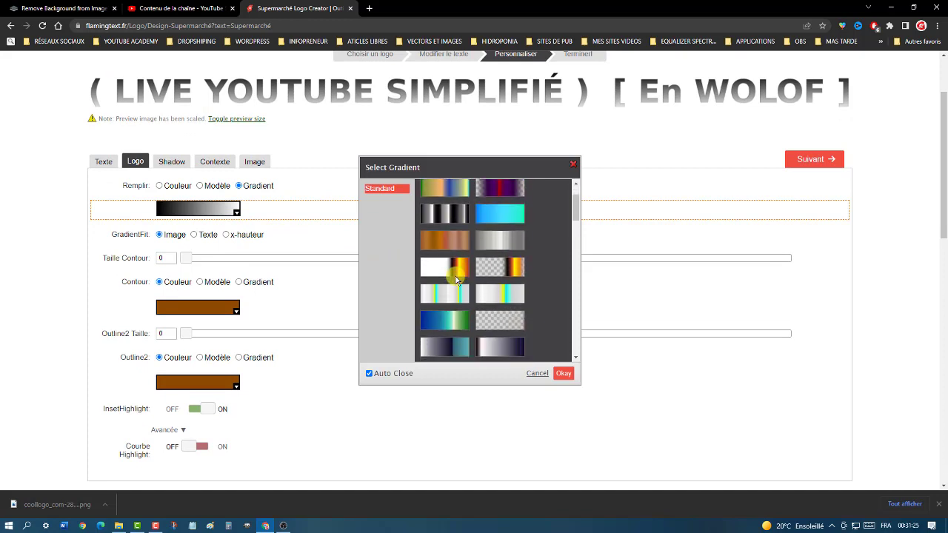
left_click(504, 239)
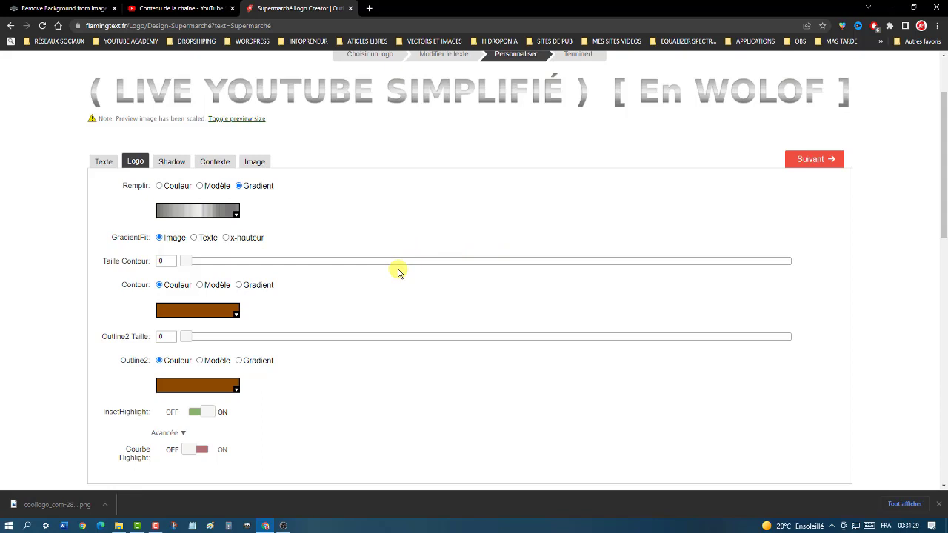
Switch the logo's first outline (Contour) from a plain colour to the grey metallic gradient
left_click(234, 317)
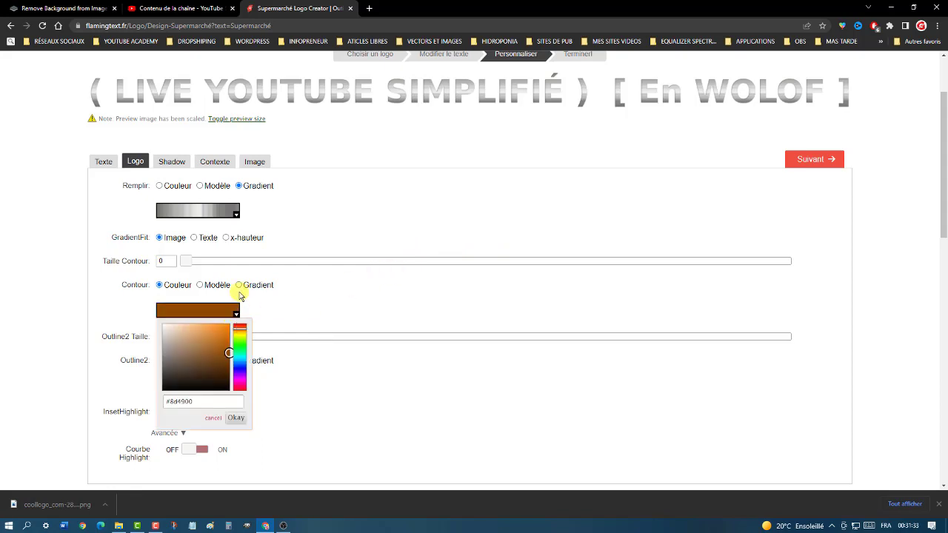
left_click(239, 286)
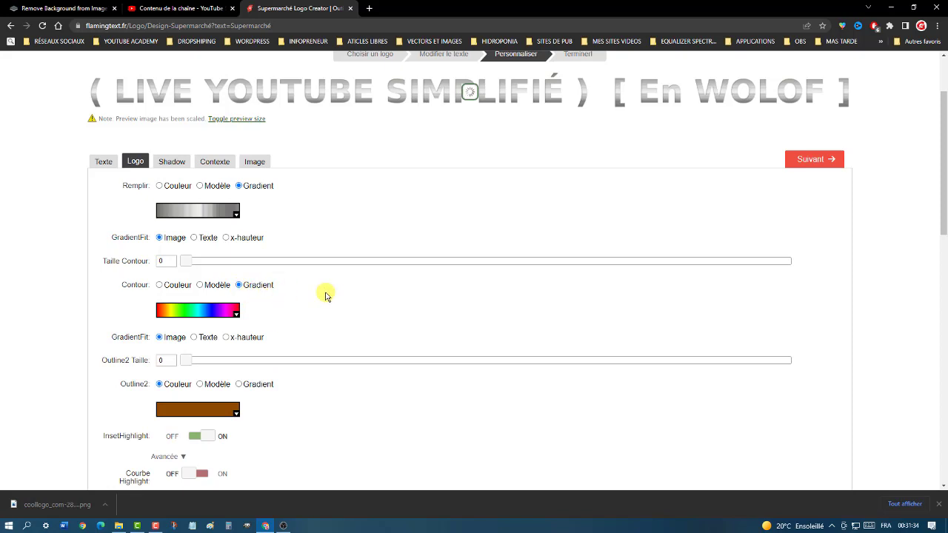
left_click(234, 312)
left_click(510, 299)
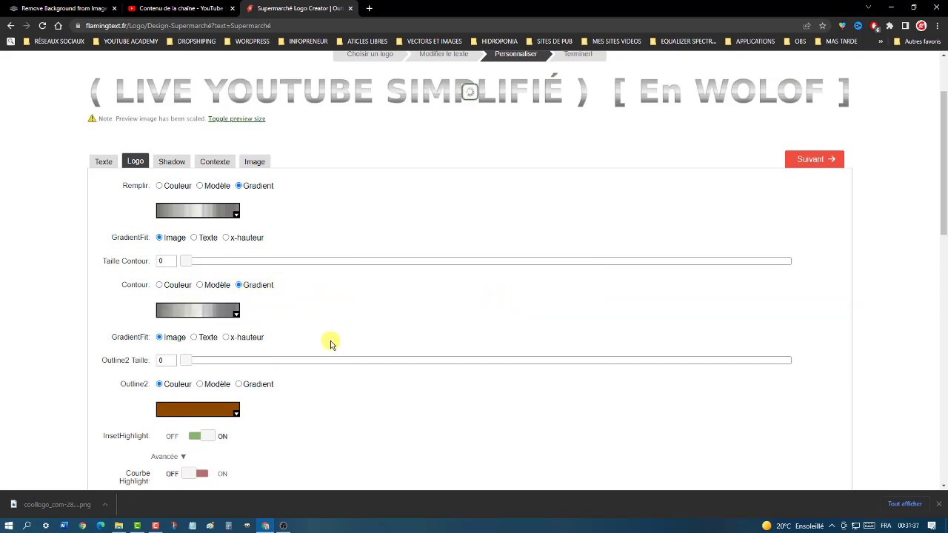
Switch the logo's second outline (Outline2) from a plain colour to the grey metallic gradient
left_click(234, 411)
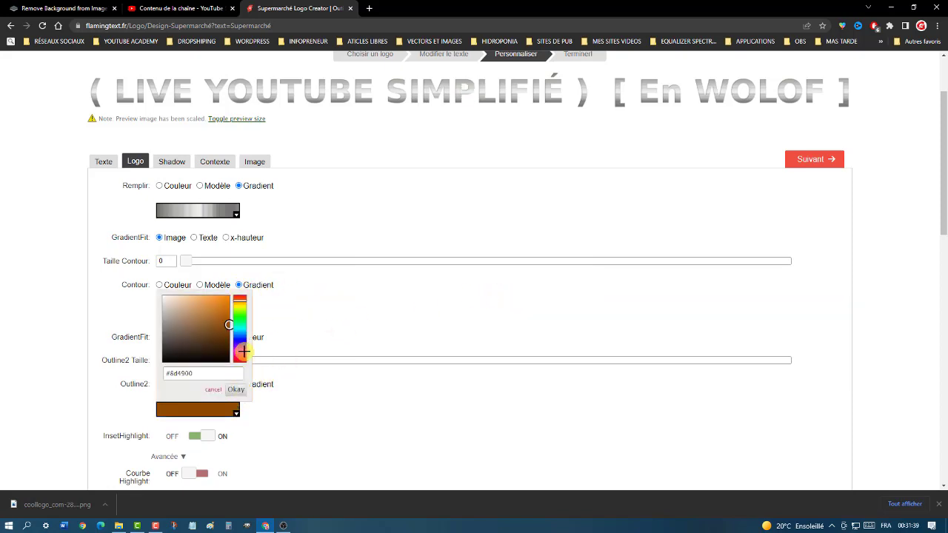
left_click(315, 381)
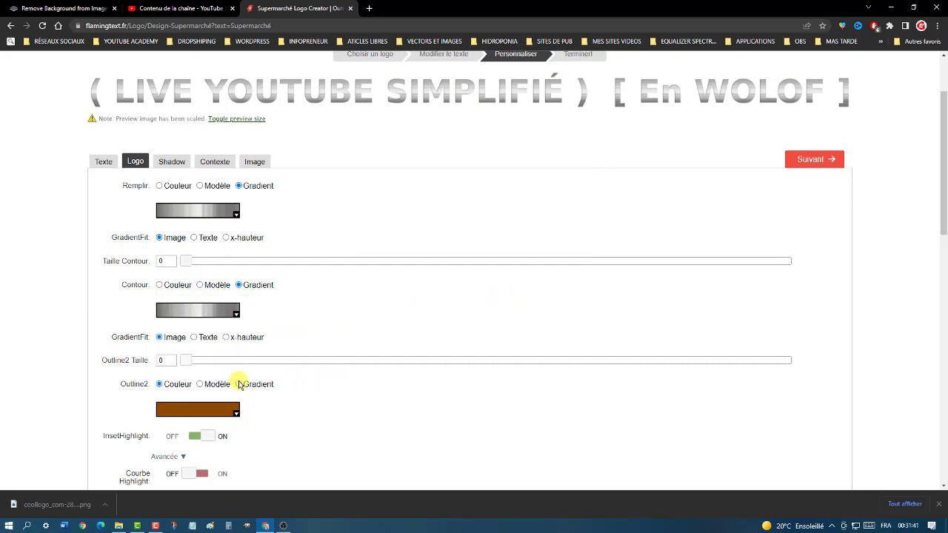
left_click(239, 384)
left_click(235, 412)
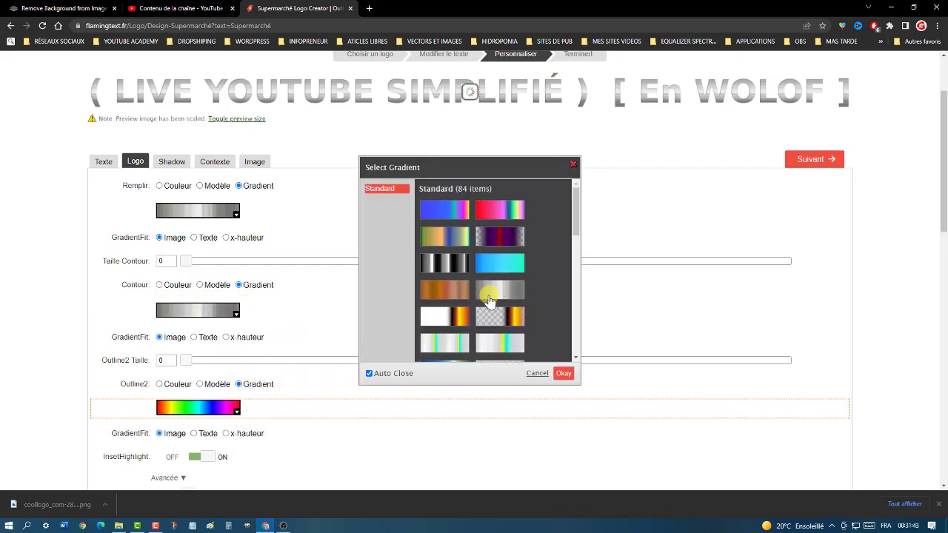
left_click(495, 291)
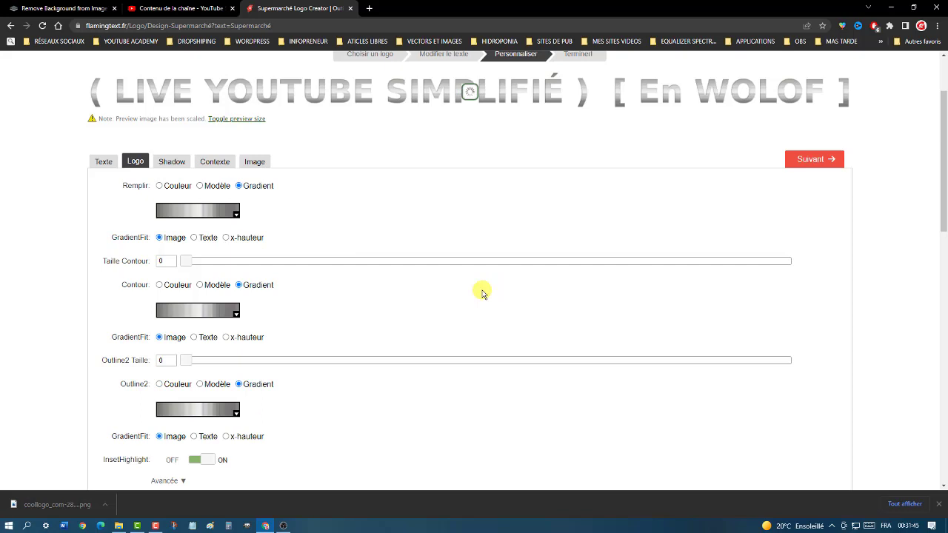
Browse the standard gradients for an alternative silver fill for the logo
left_click(235, 213)
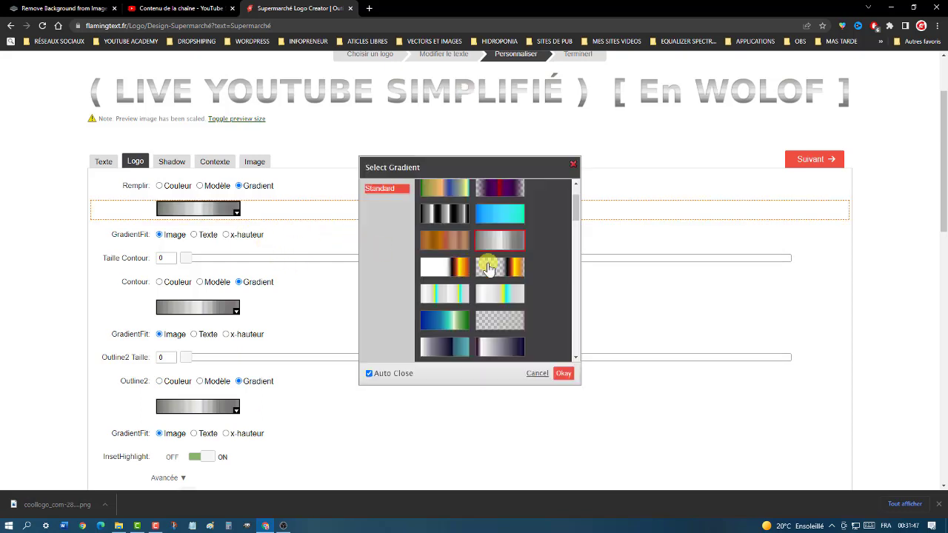
scroll(506, 267, "down", 5)
scroll(507, 273, "down", 6)
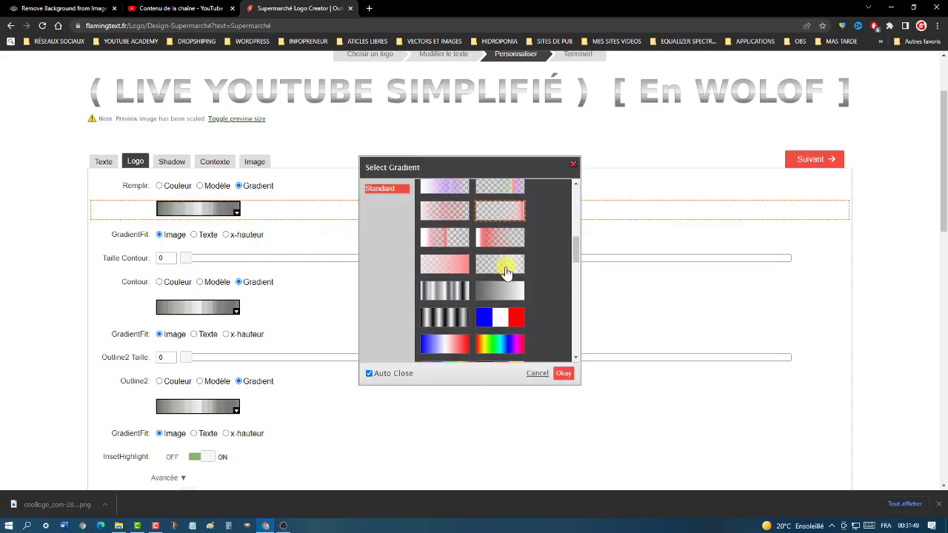
scroll(504, 274, "down", 8)
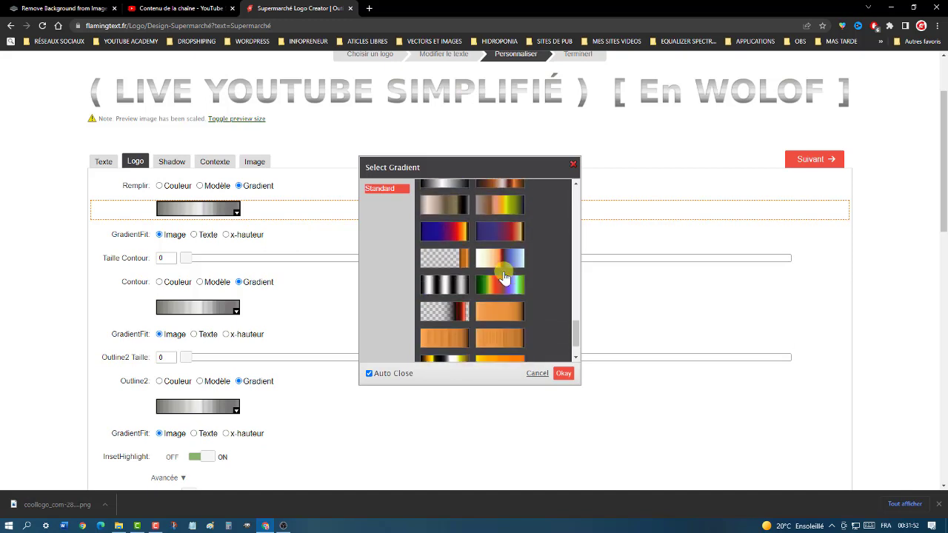
left_click(450, 185)
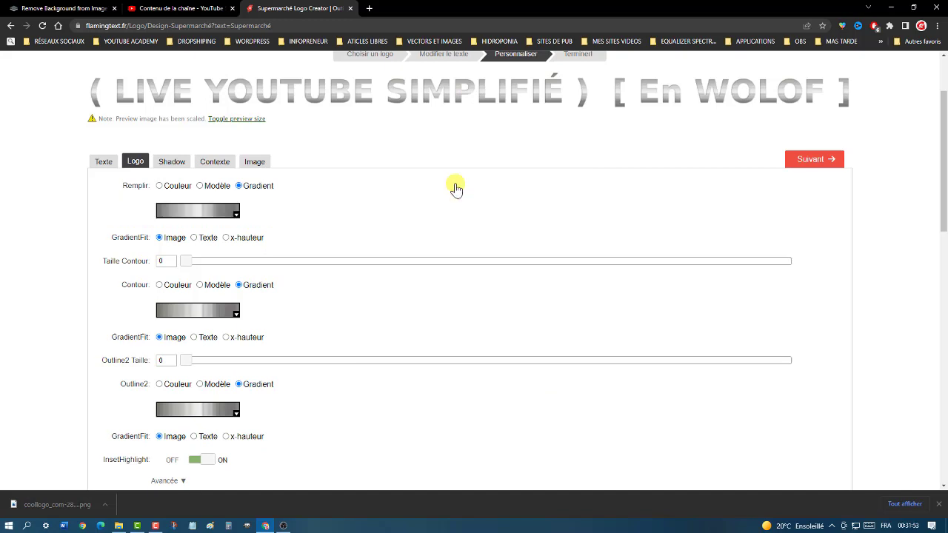
Set the logo's background to transparent and generate the finished logo
left_click(216, 162)
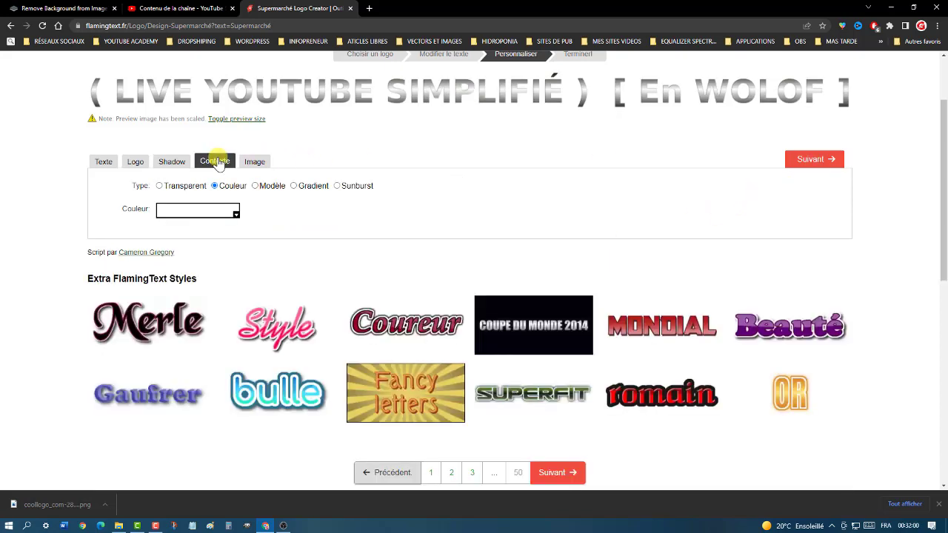
left_click(158, 186)
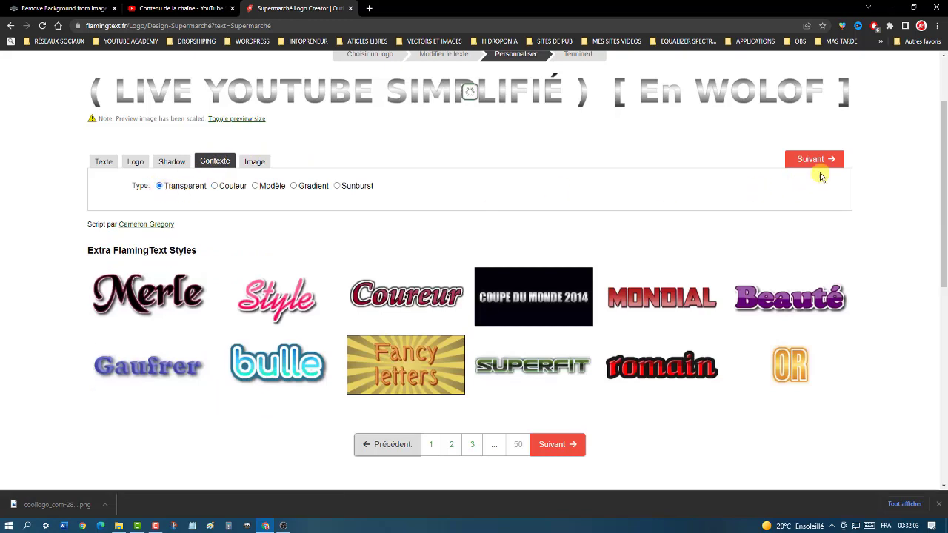
left_click(814, 161)
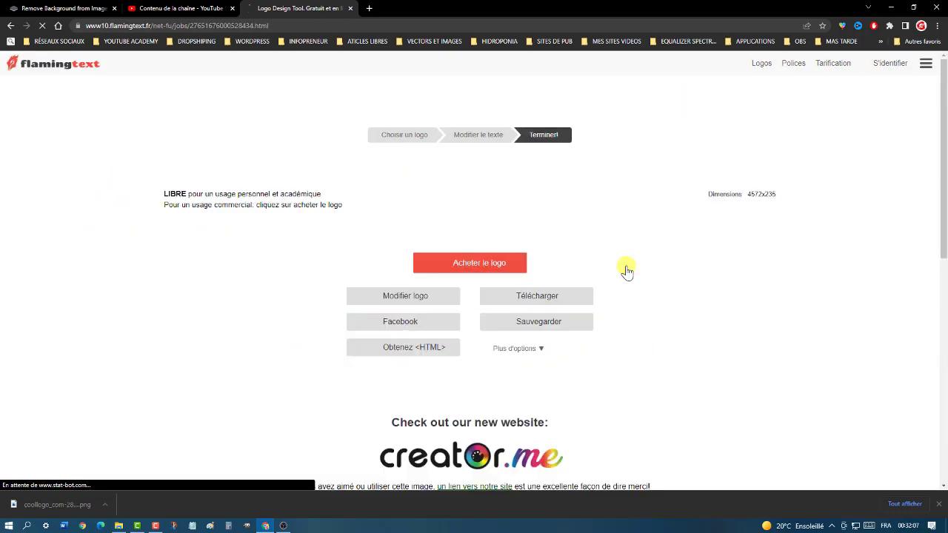
Download the finished title logo to the Images folder and minimise the browser
left_click(548, 328)
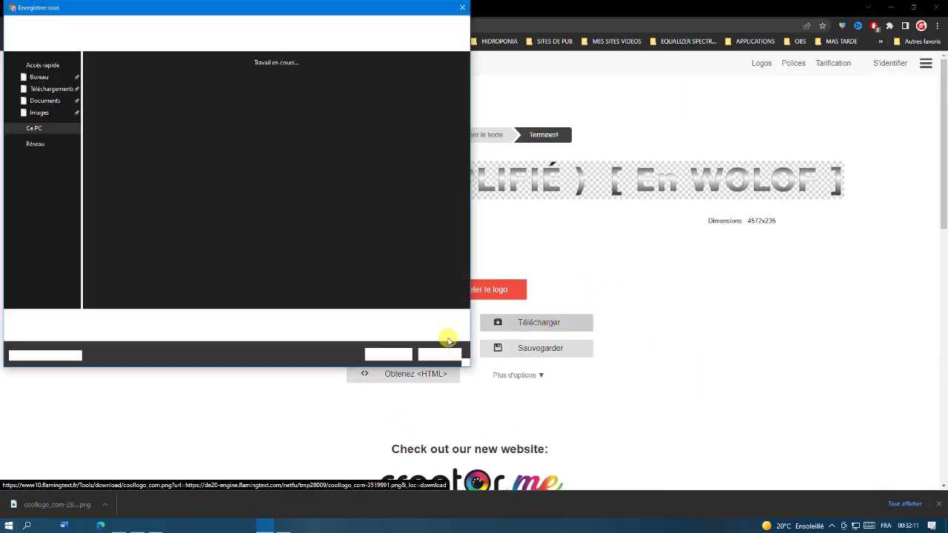
left_click(397, 351)
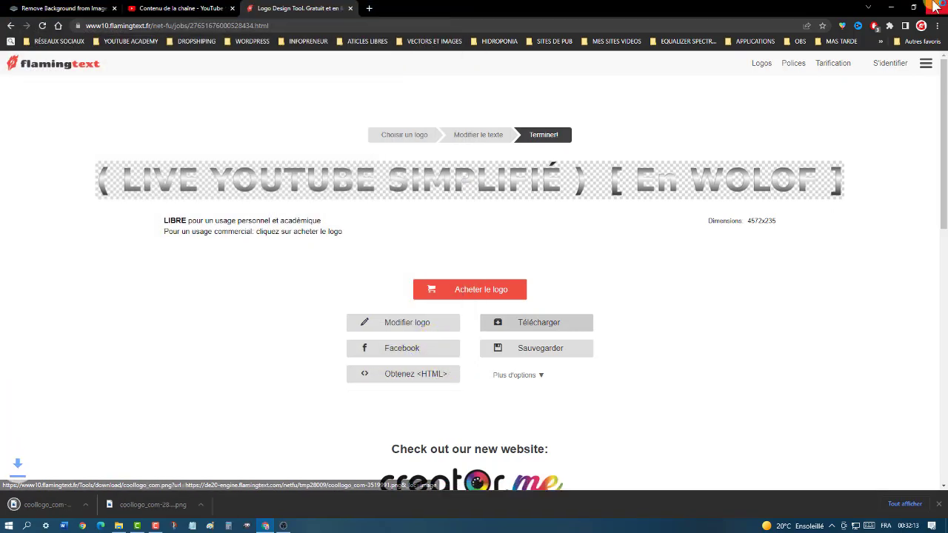
left_click(896, 7)
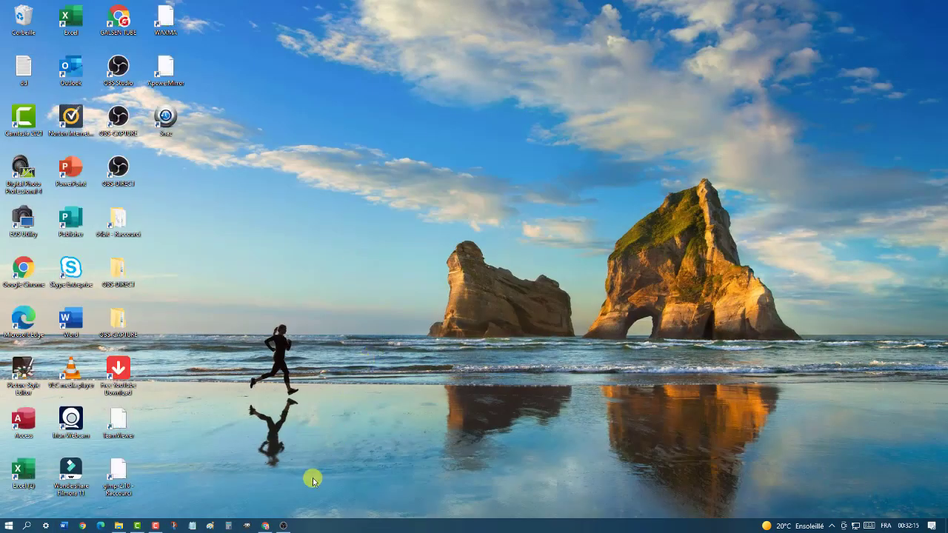
Check the banner's blue strip in OBS and open the banner image "maxresdefault (1)" from the Images folder in Paint
left_click(284, 526)
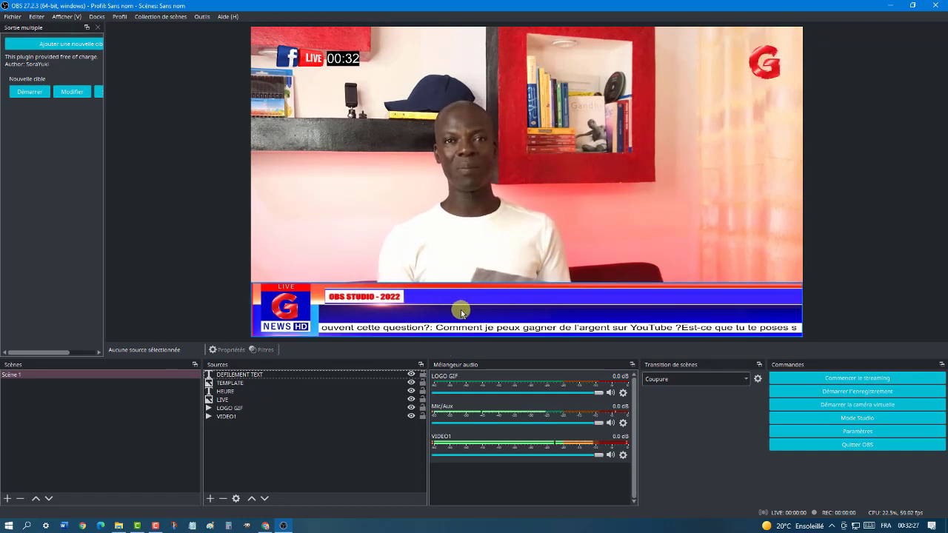
left_click(119, 525)
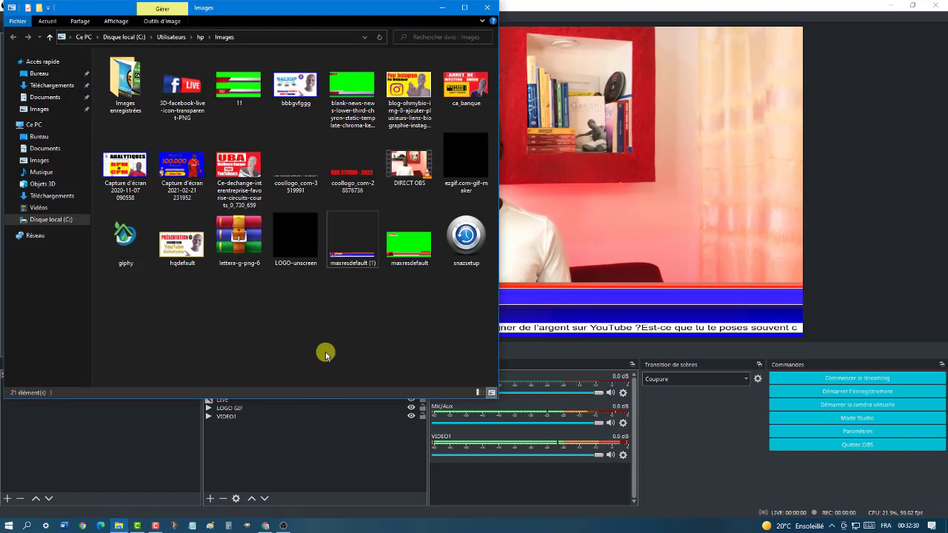
right_click(345, 251)
mouse_move(416, 260)
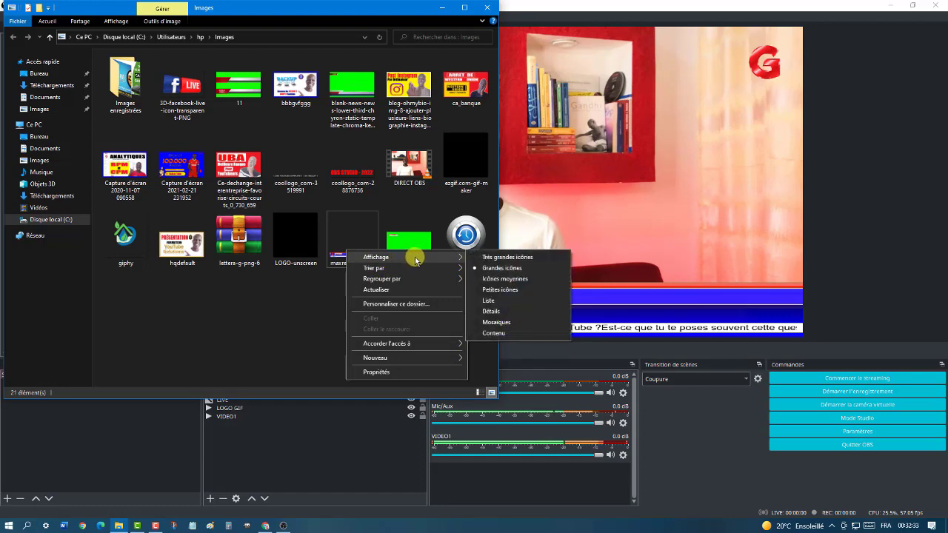
left_click(323, 296)
left_click(347, 260)
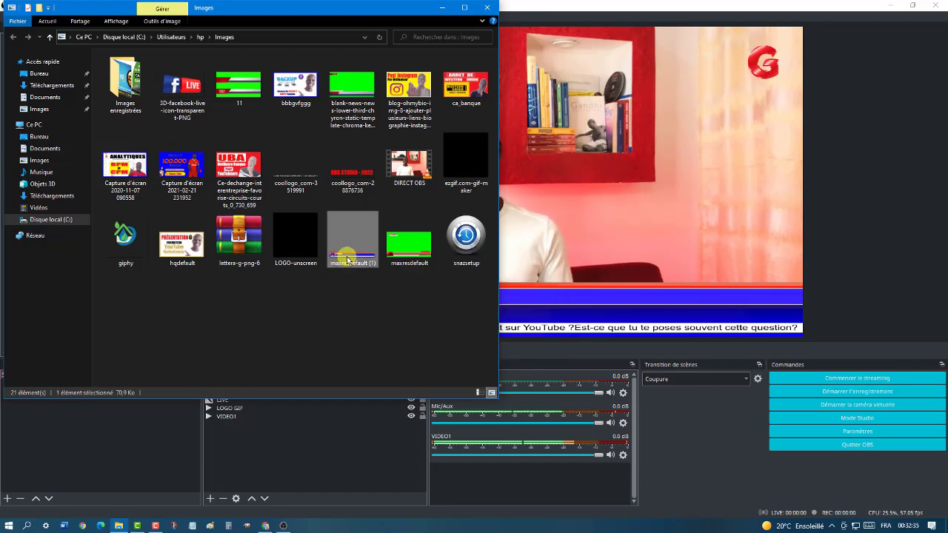
right_click(347, 259)
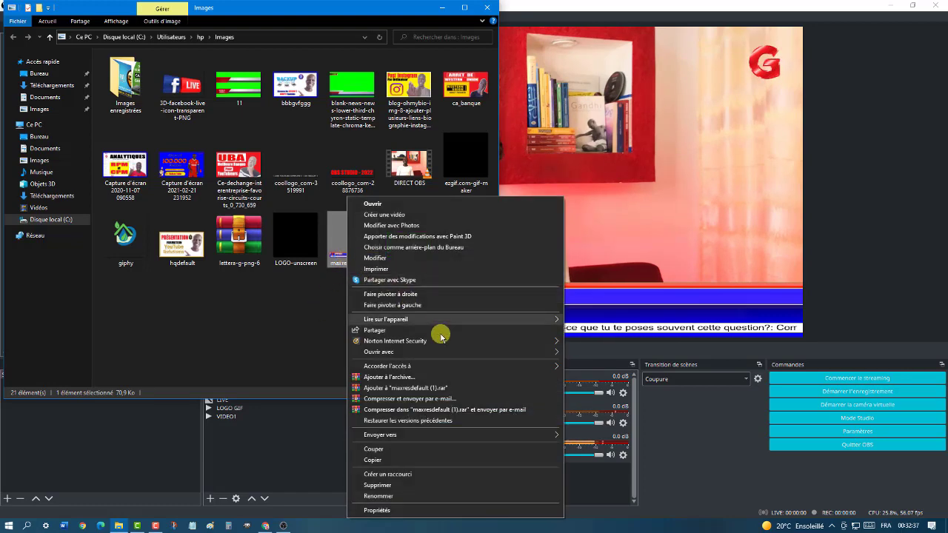
mouse_move(448, 353)
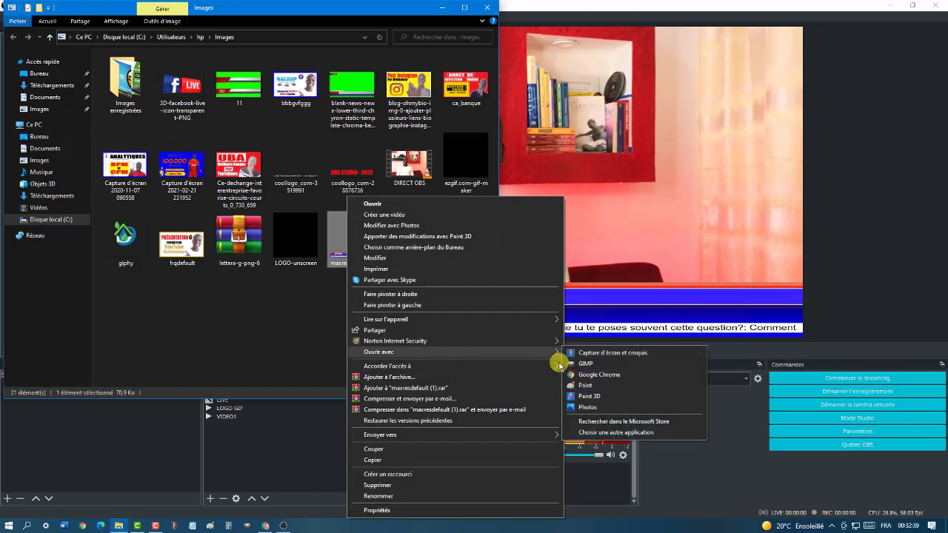
left_click(583, 391)
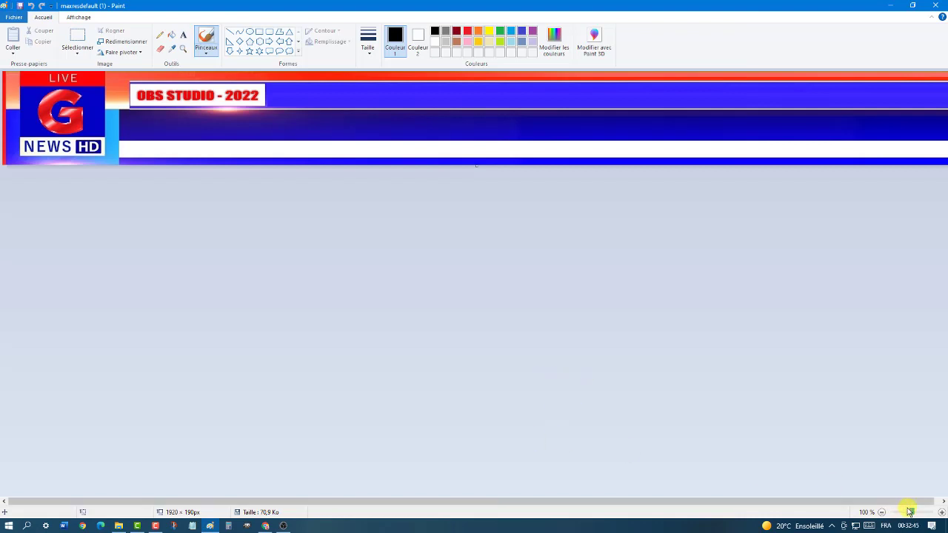
Sample the dark blue of the banner's lower strip, add it to the custom colours and set it as Color 2
left_click(883, 513)
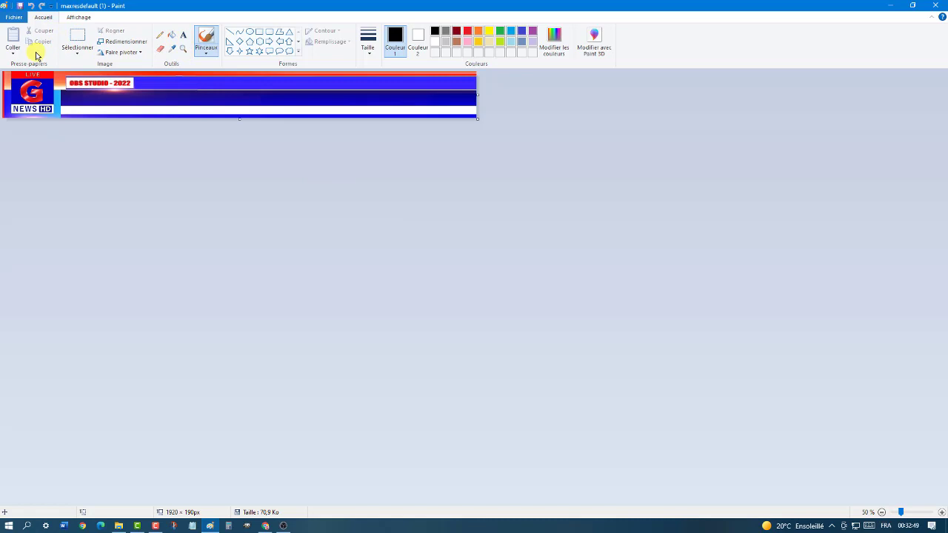
left_click(171, 49)
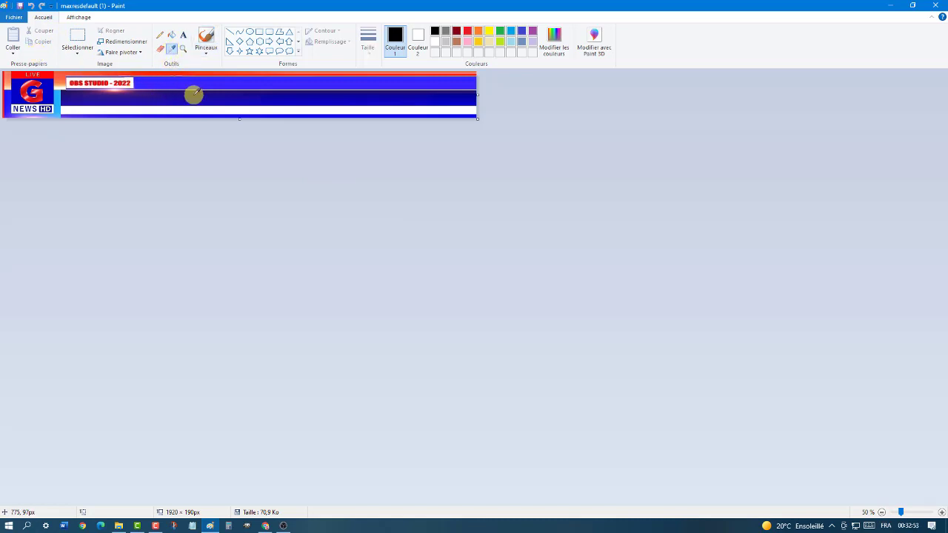
left_click(194, 94)
left_click(564, 52)
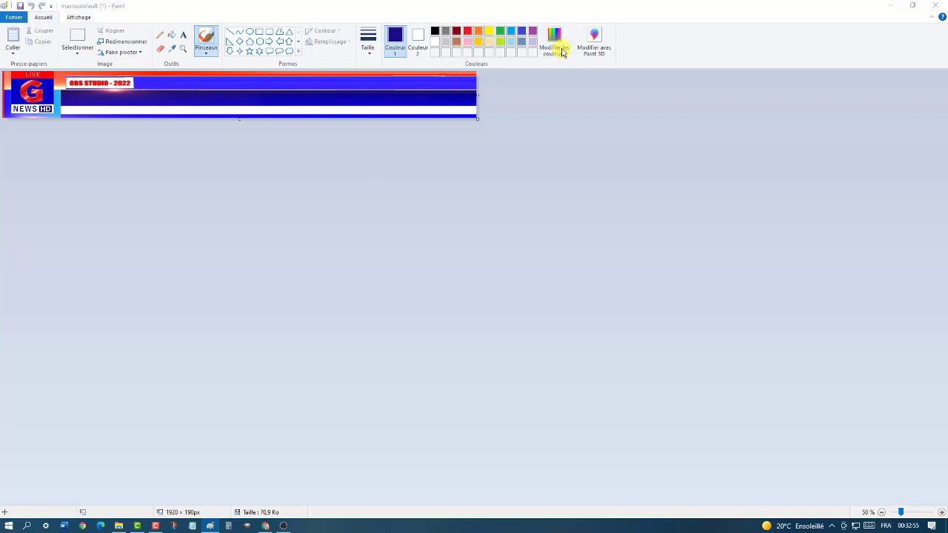
left_click(500, 334)
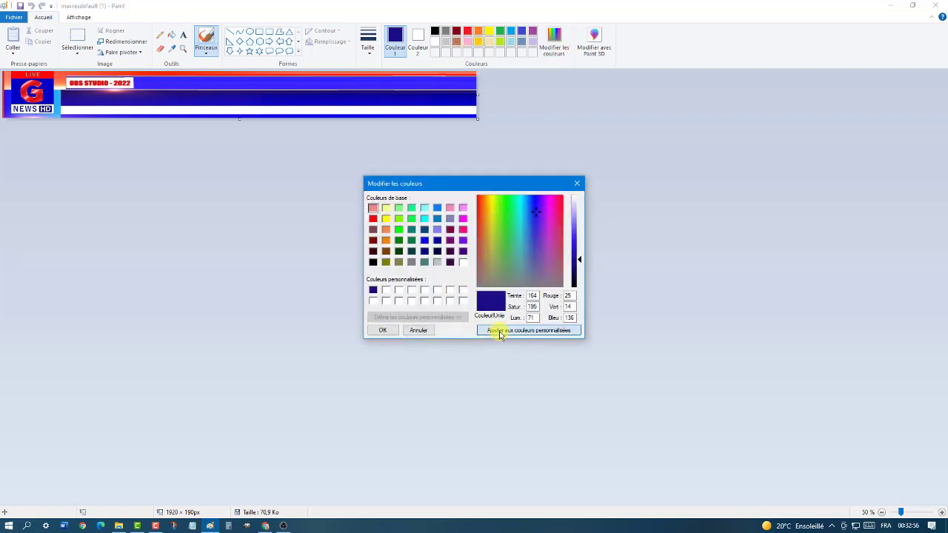
left_click(383, 330)
left_click(419, 34)
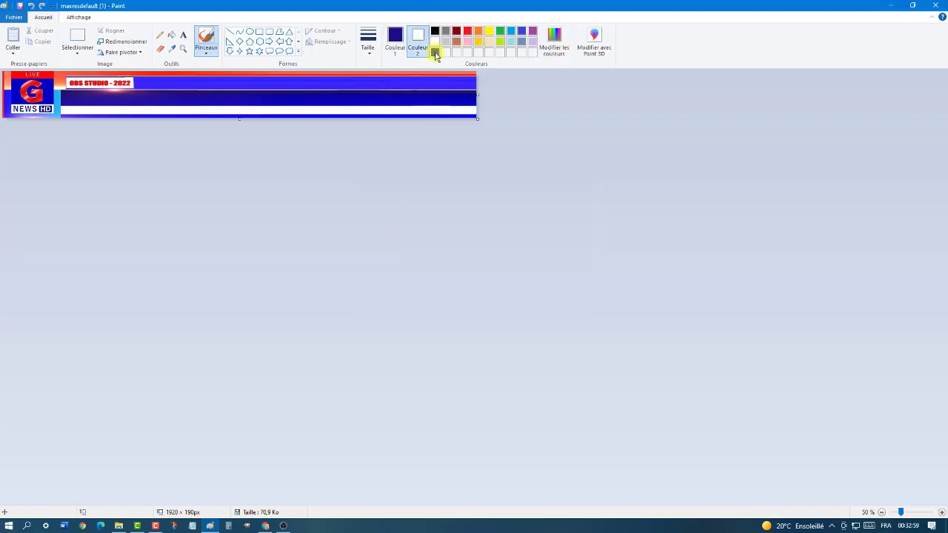
Paste the file coollogo_com-3519991 onto the banner and shrink it to about 906 × 42 px in the dark blue strip below "OBS STUDIO - 2022"
left_click(16, 54)
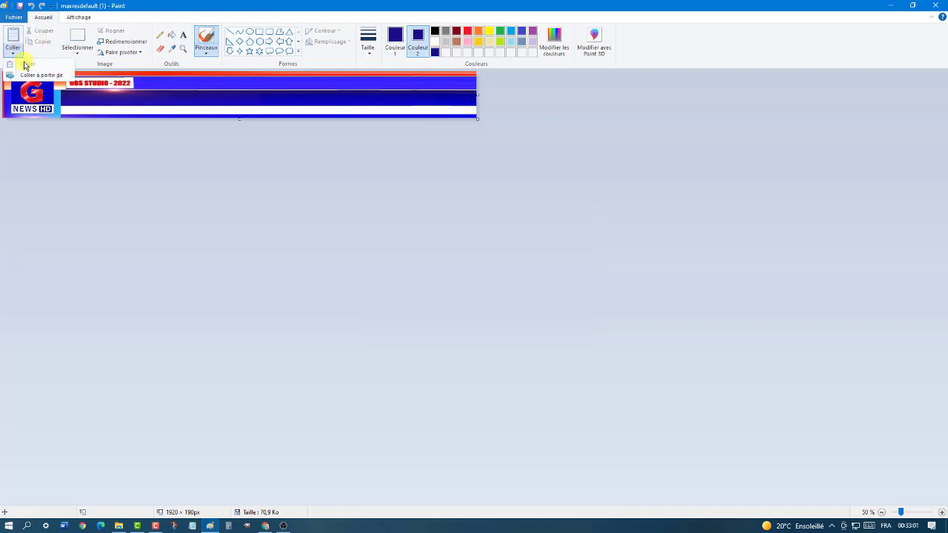
left_click(33, 77)
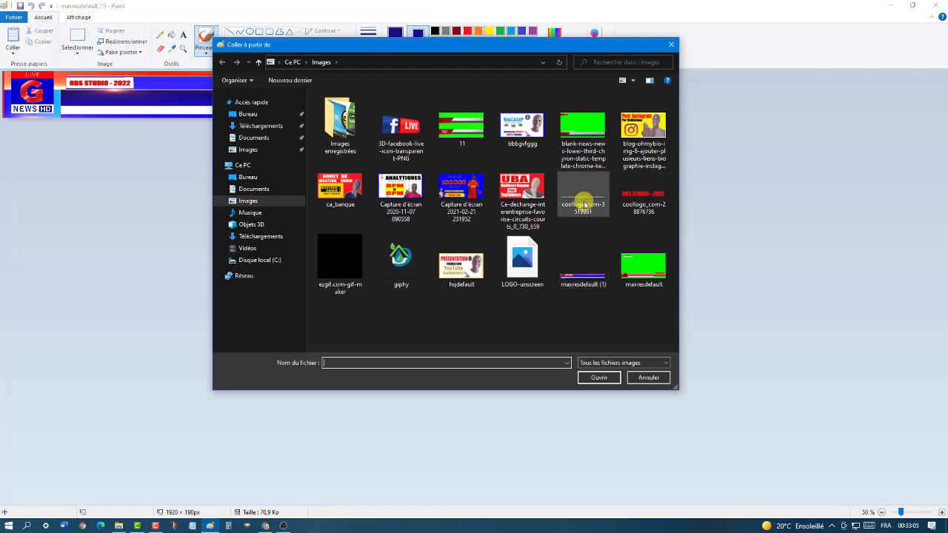
double_click(581, 201)
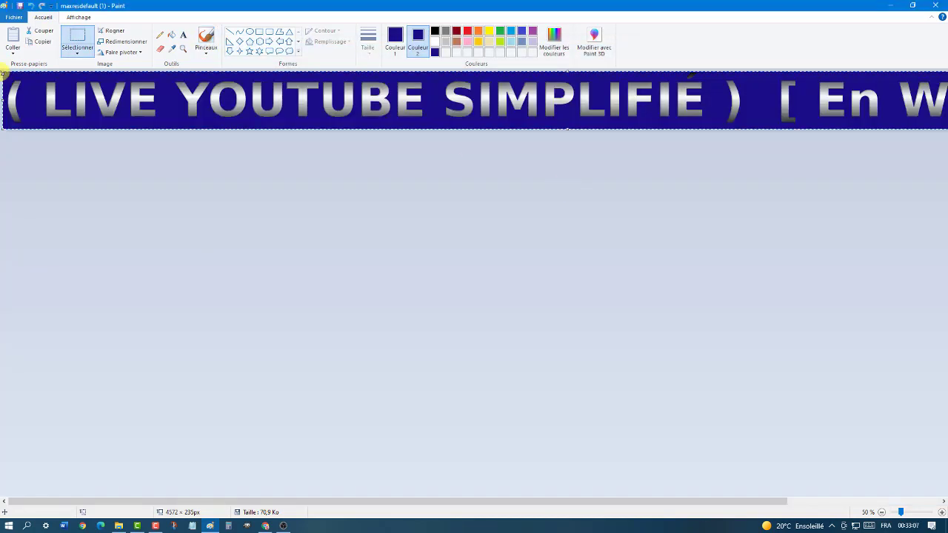
left_click_drag(4, 71, 68, 94)
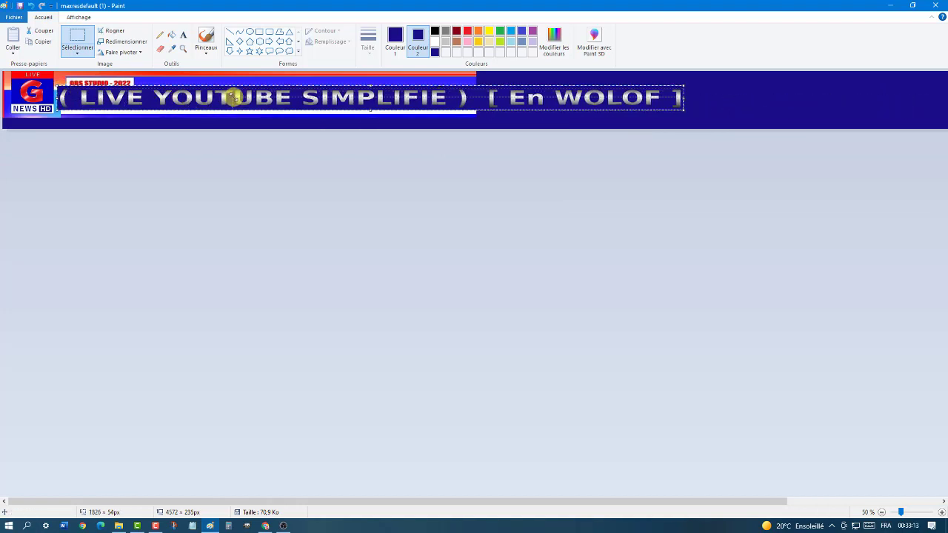
left_click_drag(238, 97, 101, 102)
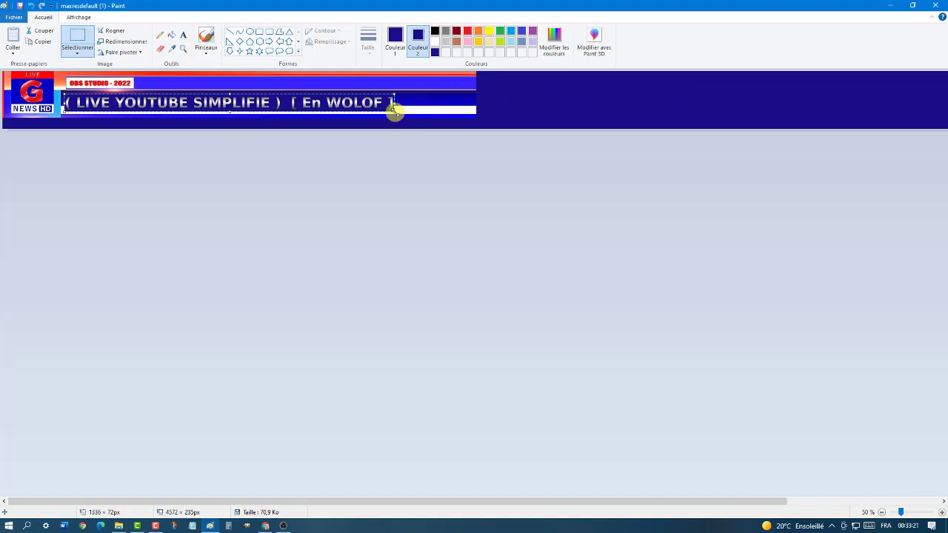
left_click_drag(395, 111, 288, 99)
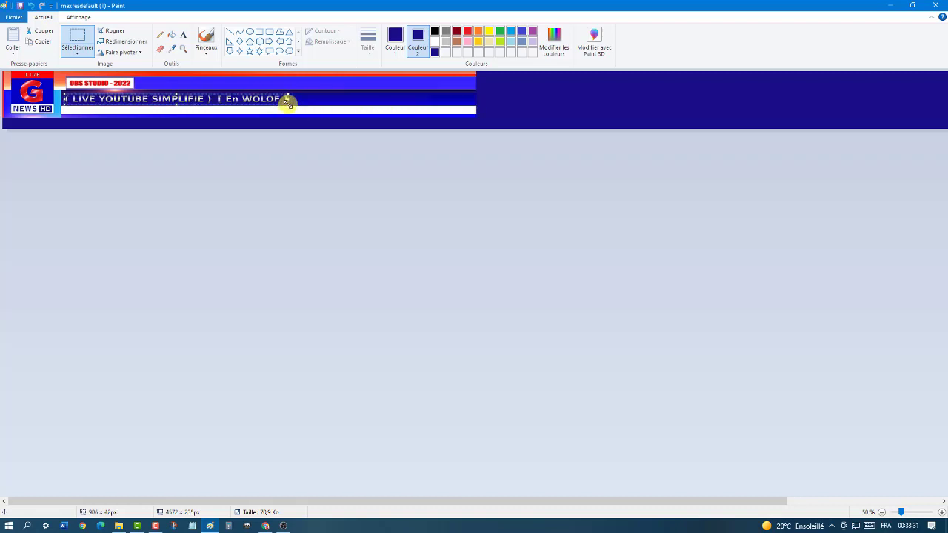
Deselect the placed title and close Paint, saving the changes to maxresdefault (1).jpg
left_click(309, 100)
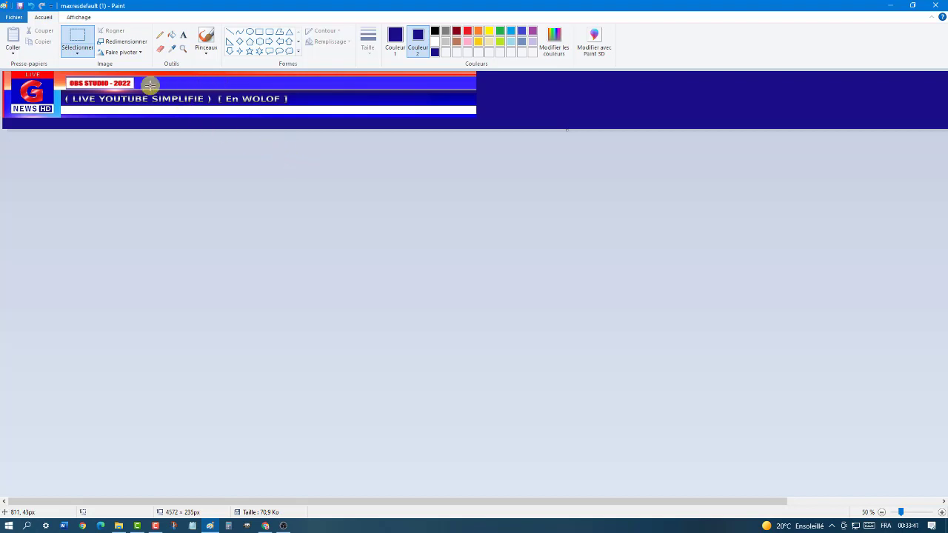
left_click(940, 5)
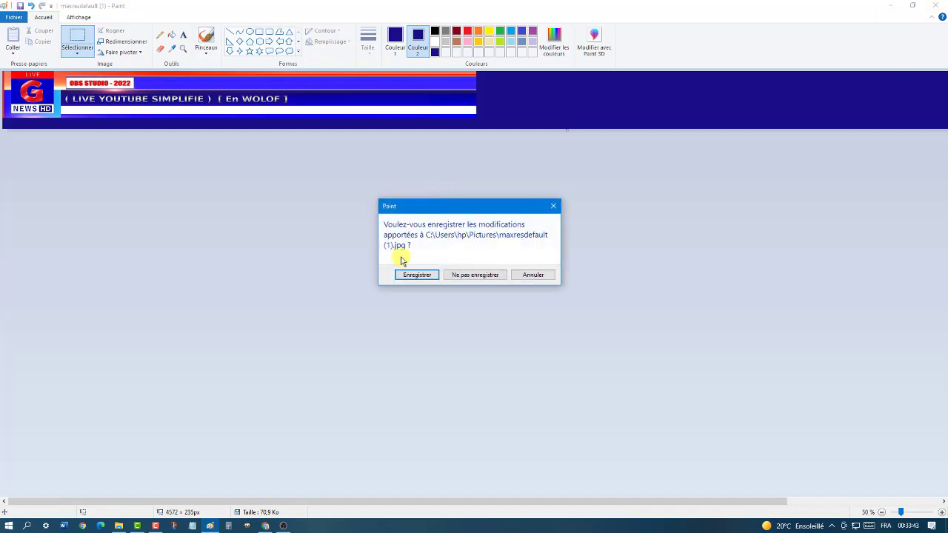
left_click(417, 275)
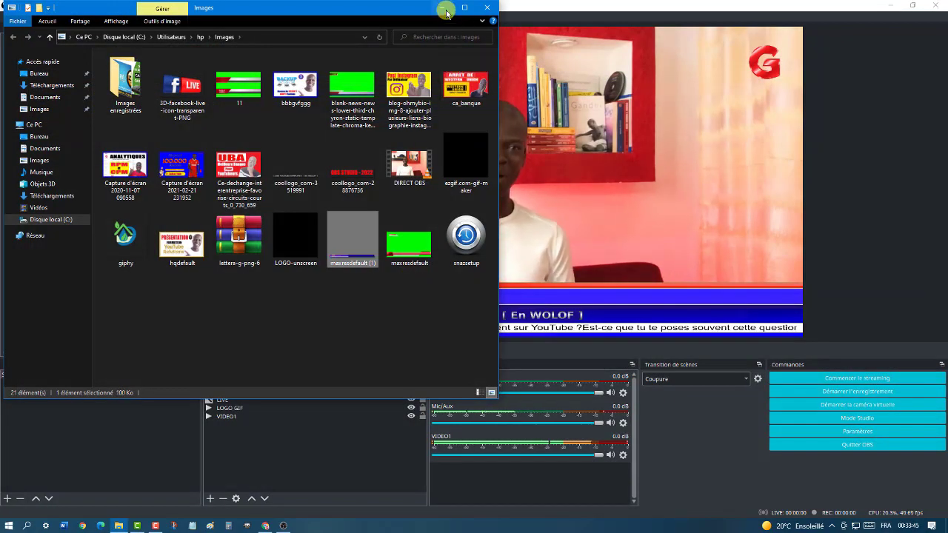
Check the finished banner in OBS, switch to FlamingText in Chrome and reopen the grey metallic logo for editing
left_click(448, 8)
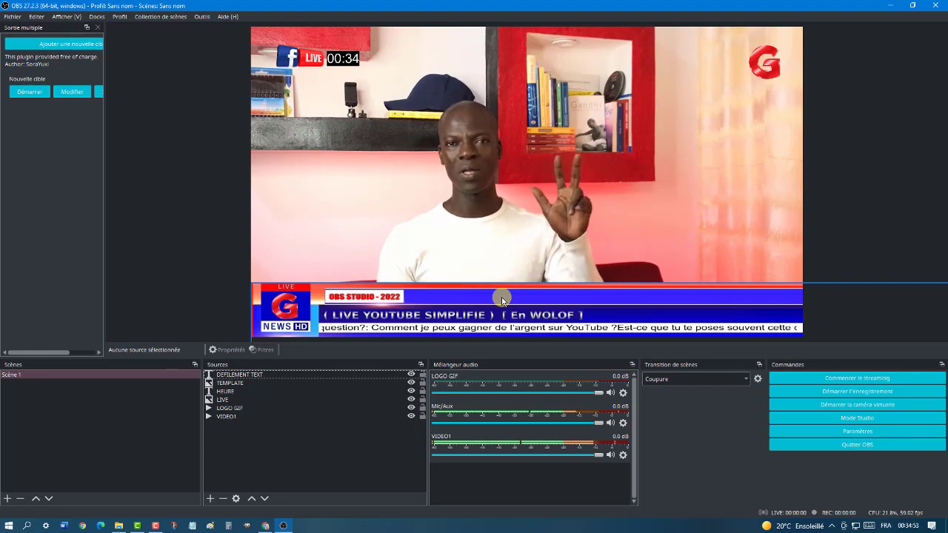
left_click(264, 527)
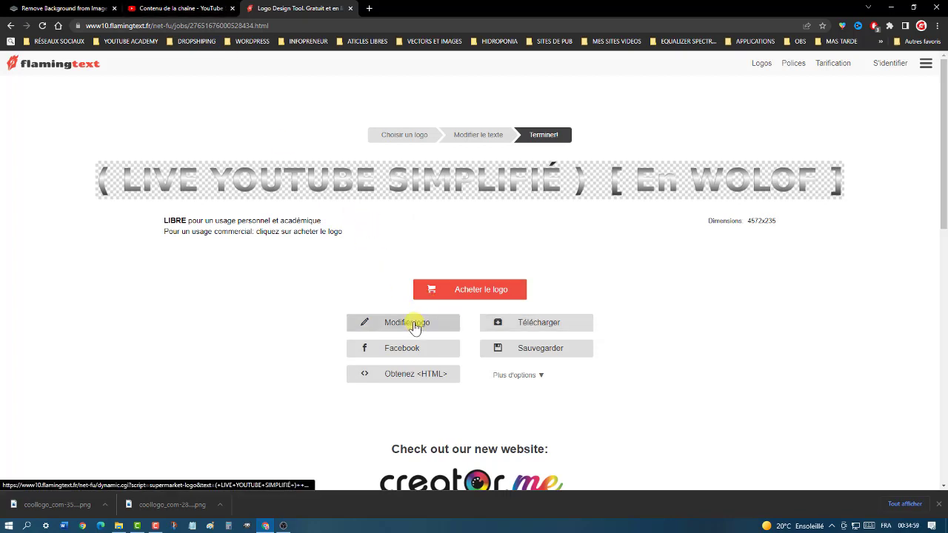
left_click(282, 526)
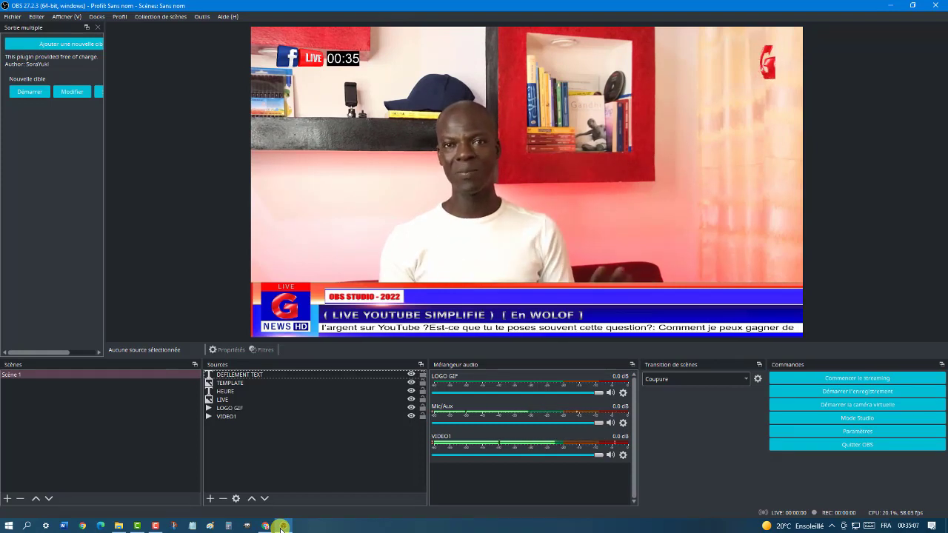
left_click(282, 527)
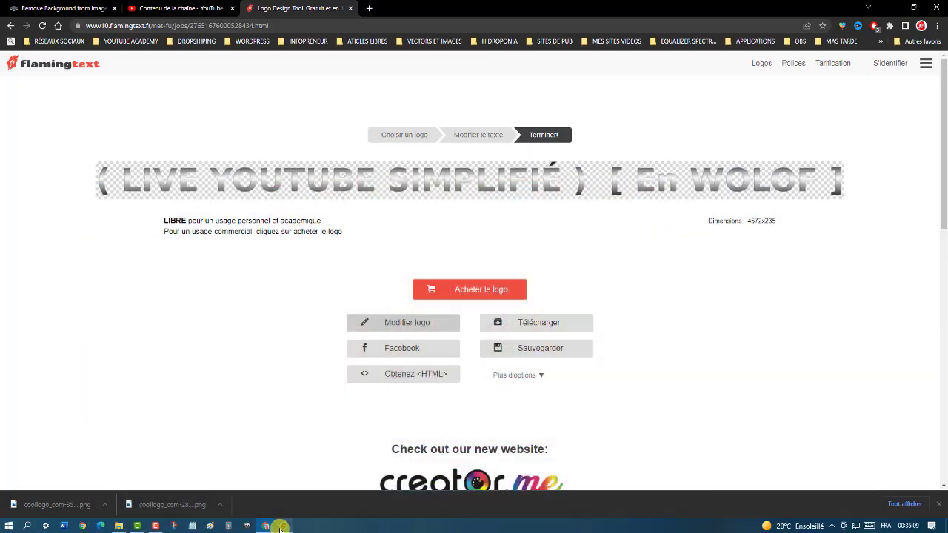
left_click(407, 324)
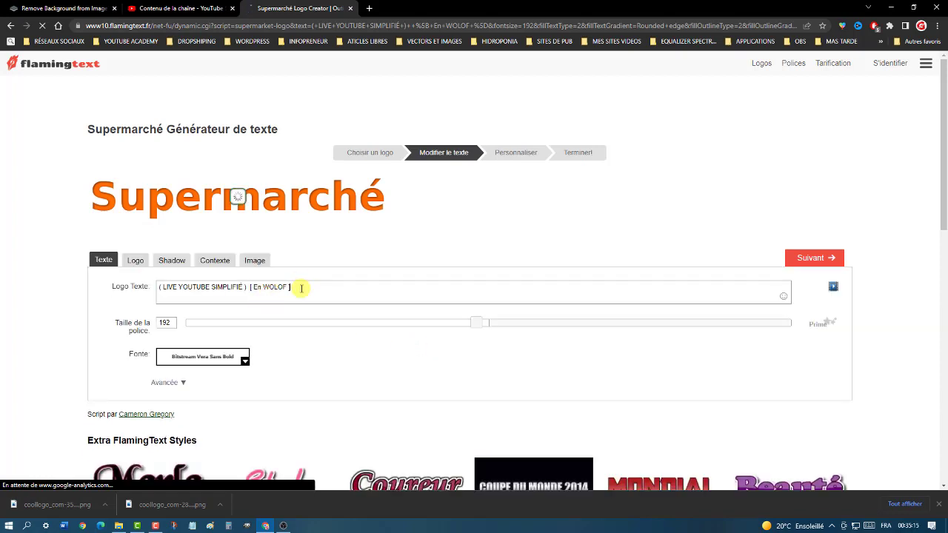
Replace the logo text with the presenter's full name, with initial capitals on the first names and the surname in capitals
left_click_drag(302, 288, 93, 290)
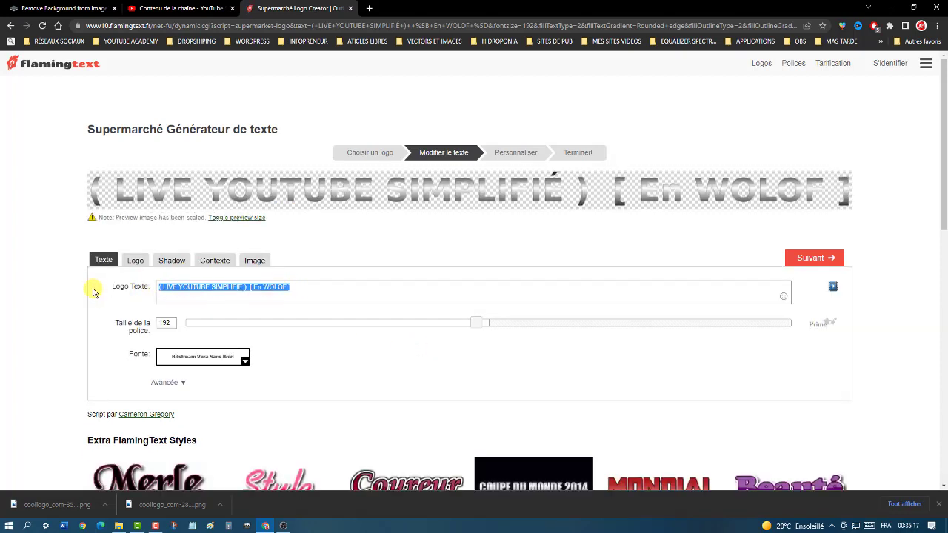
type("p")
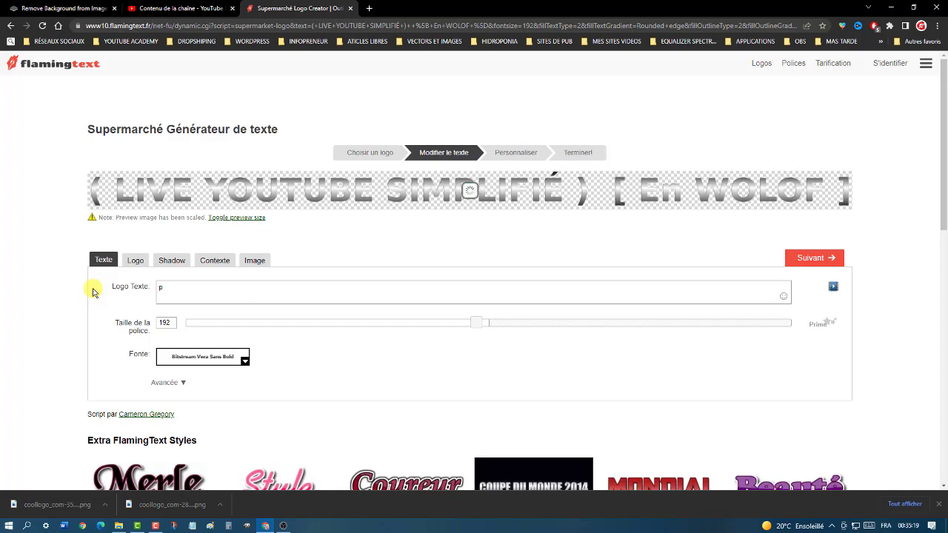
type("APE mO")
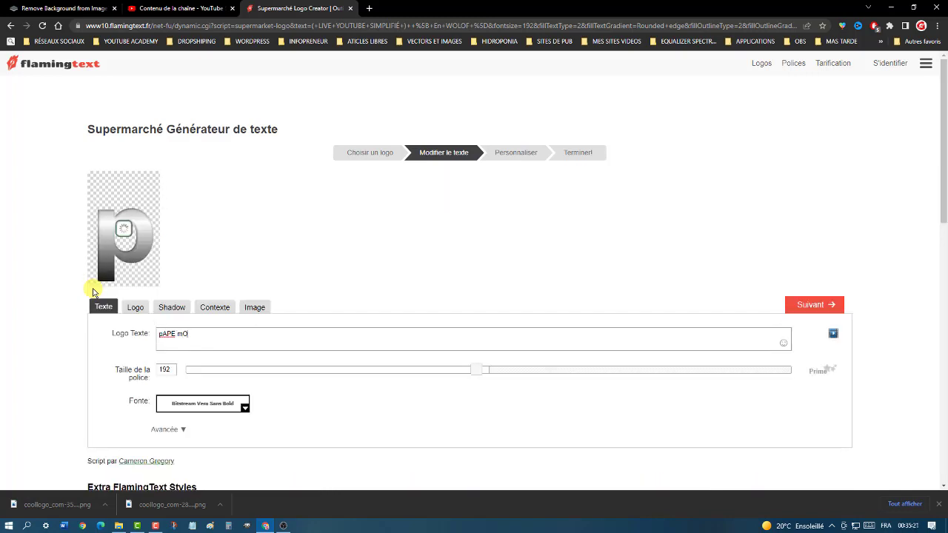
type("R lo")
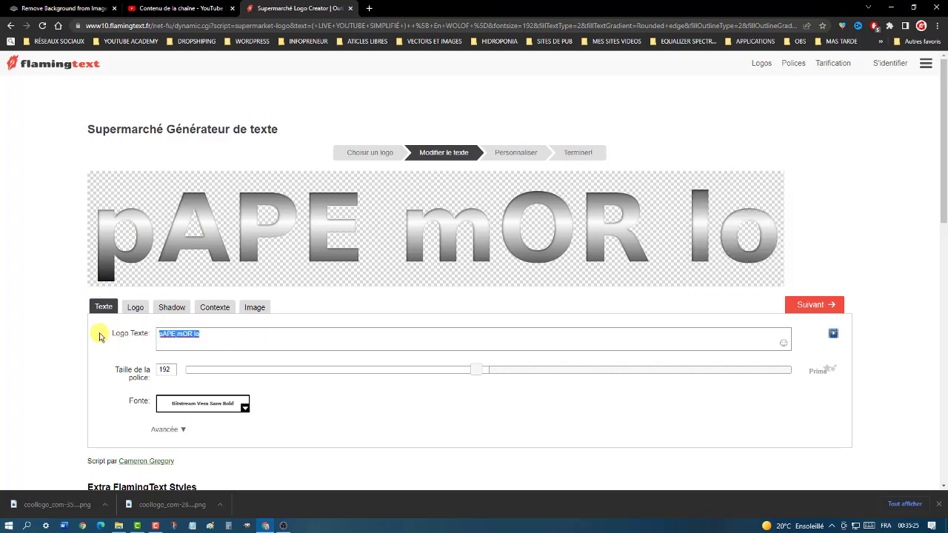
key("BackSpace")
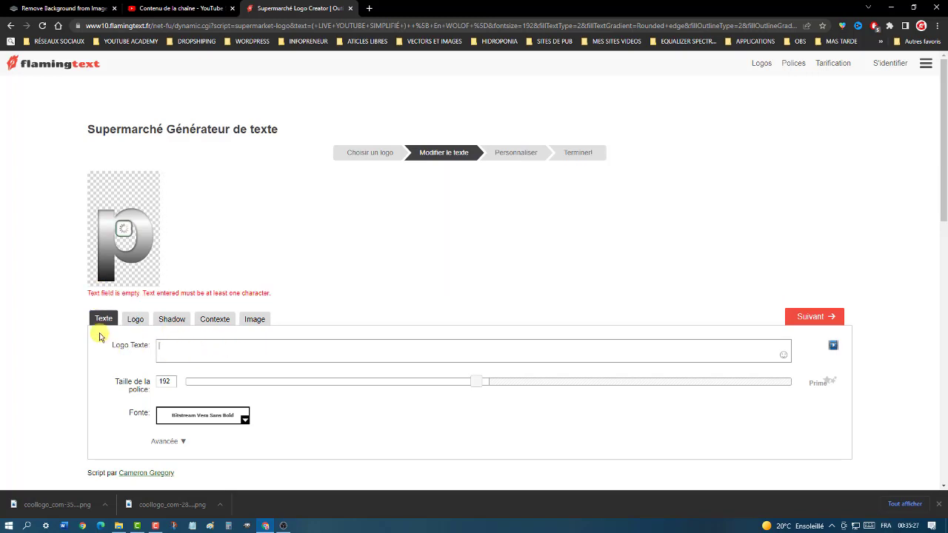
type("Pape MO")
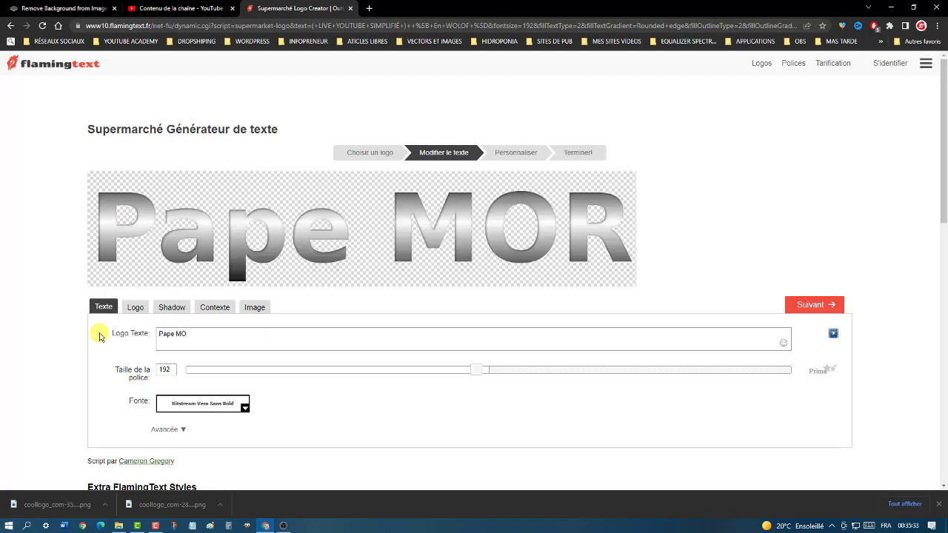
type("r L")
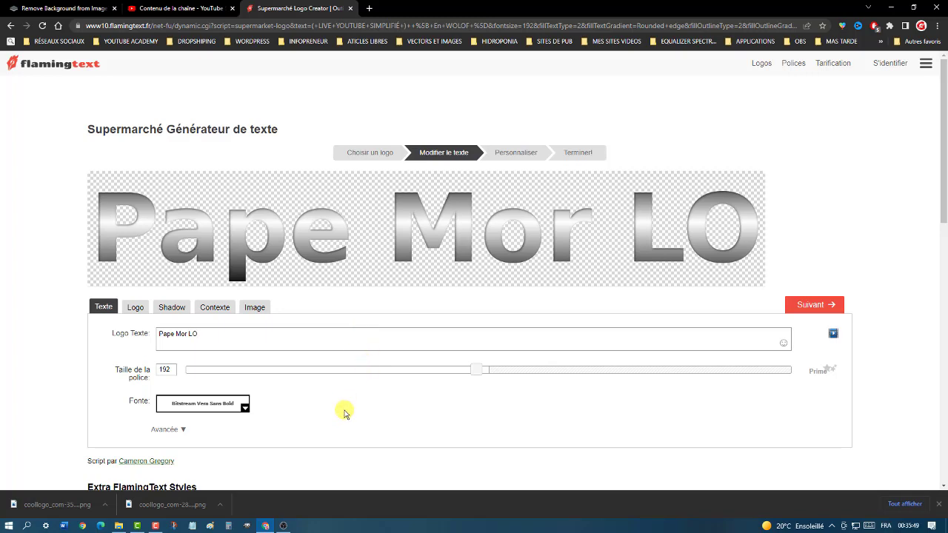
Set the logo's background type to Couleur, keeping it white, and compare it with the banner in OBS
left_click(221, 314)
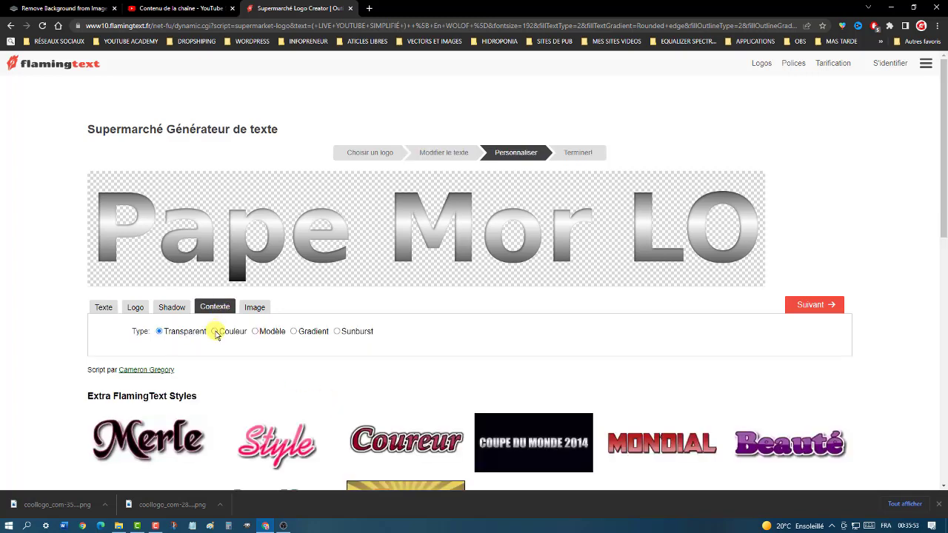
left_click(215, 332)
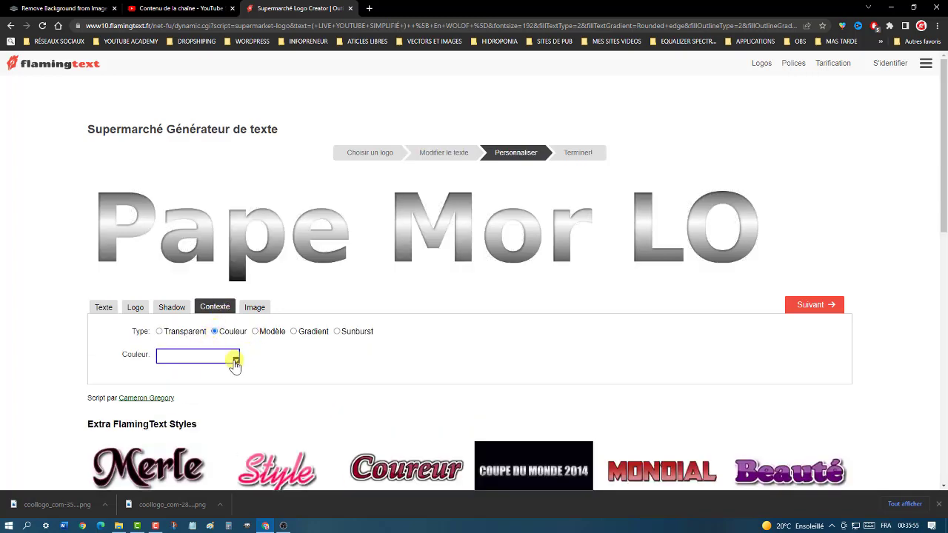
left_click(282, 526)
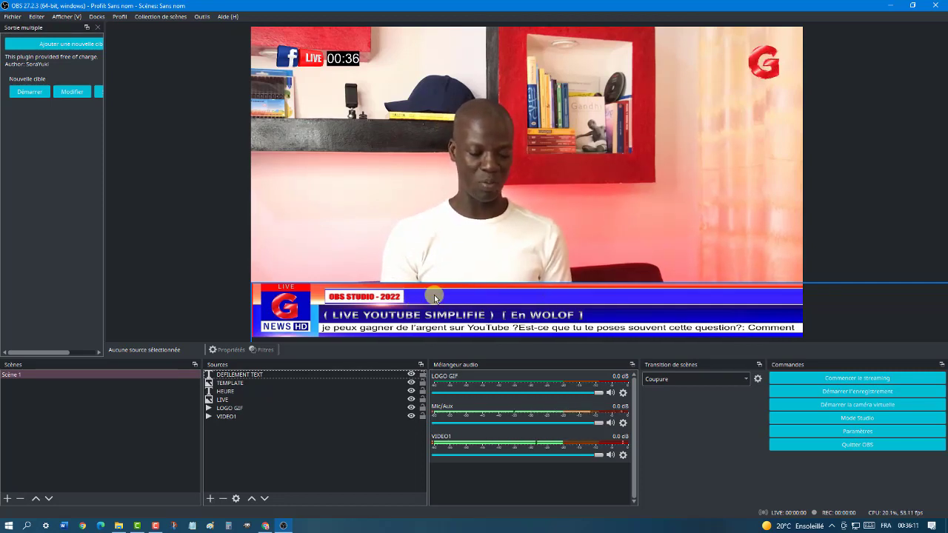
left_click(265, 526)
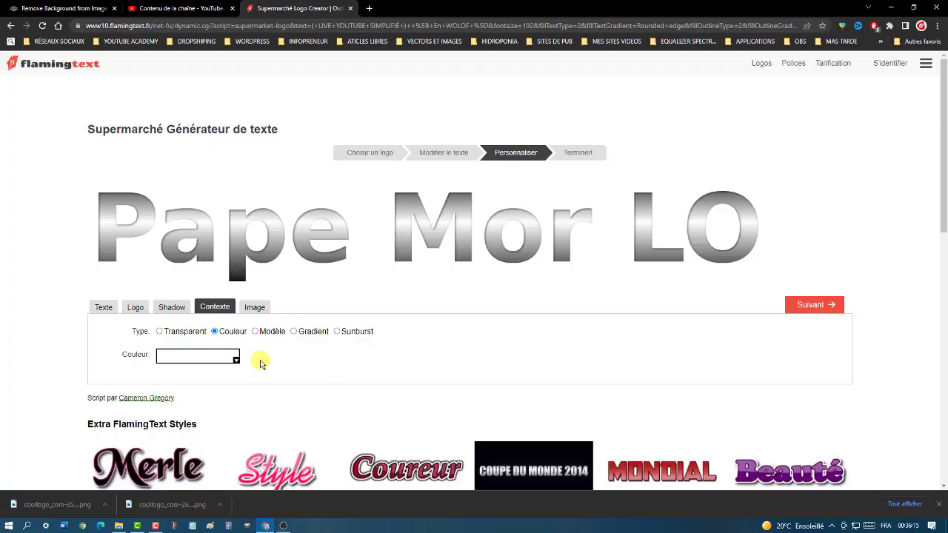
Generate the name logo and download it to the Images folder as the PNG file coollogo_com-1105188
left_click(811, 306)
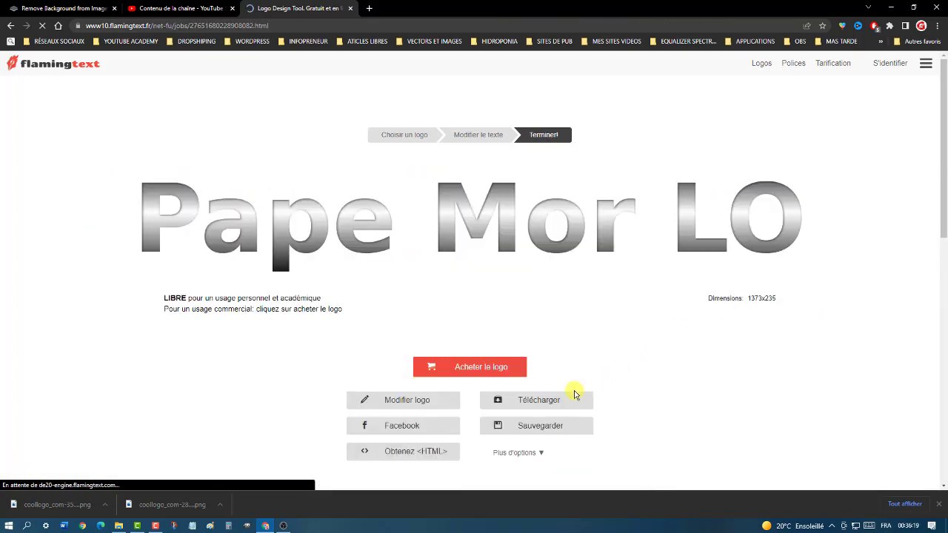
left_click(535, 404)
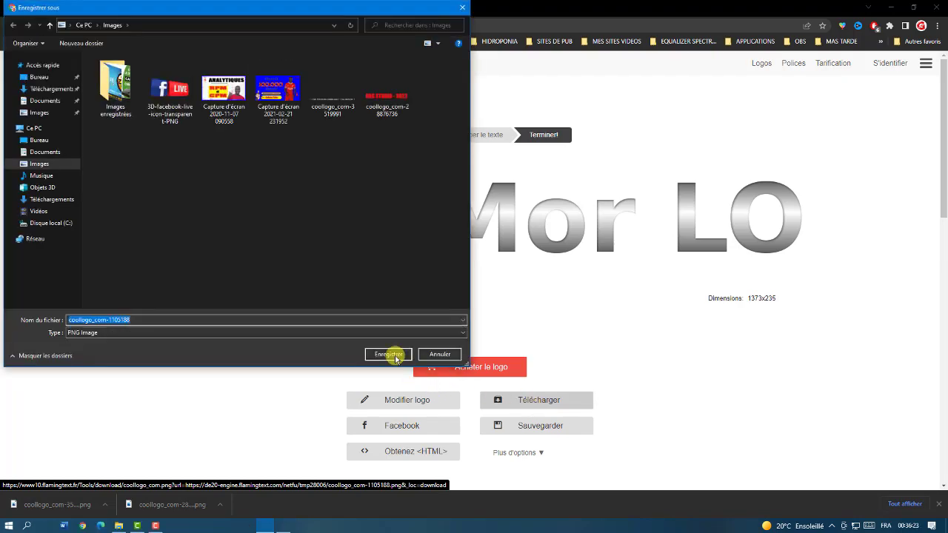
left_click(395, 355)
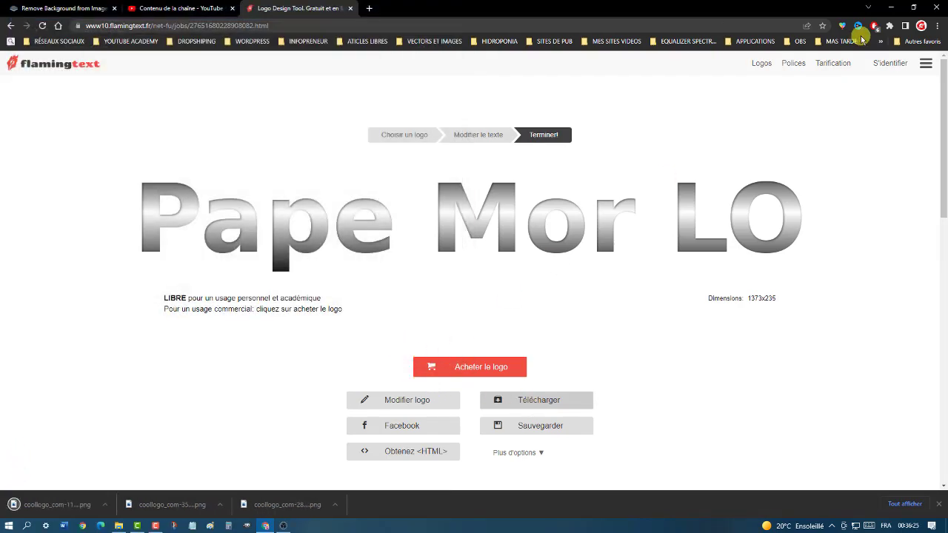
In OBS, add an image source named NOM that uses the file coollogo_com-1105188.png
left_click(893, 7)
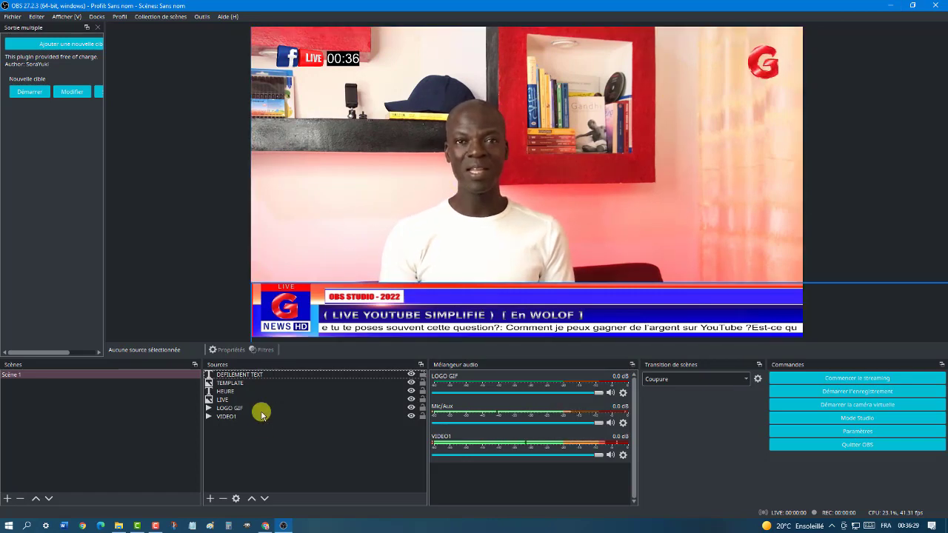
left_click(211, 498)
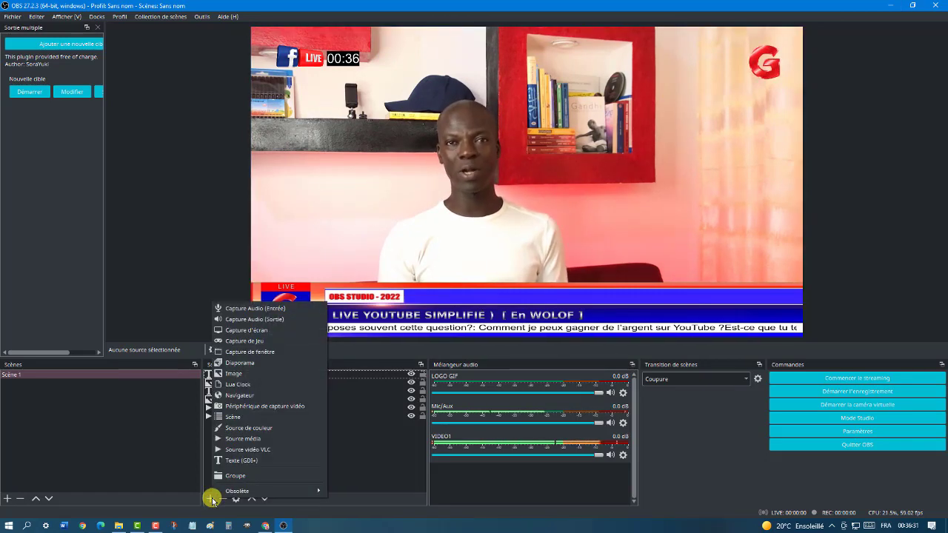
left_click(250, 373)
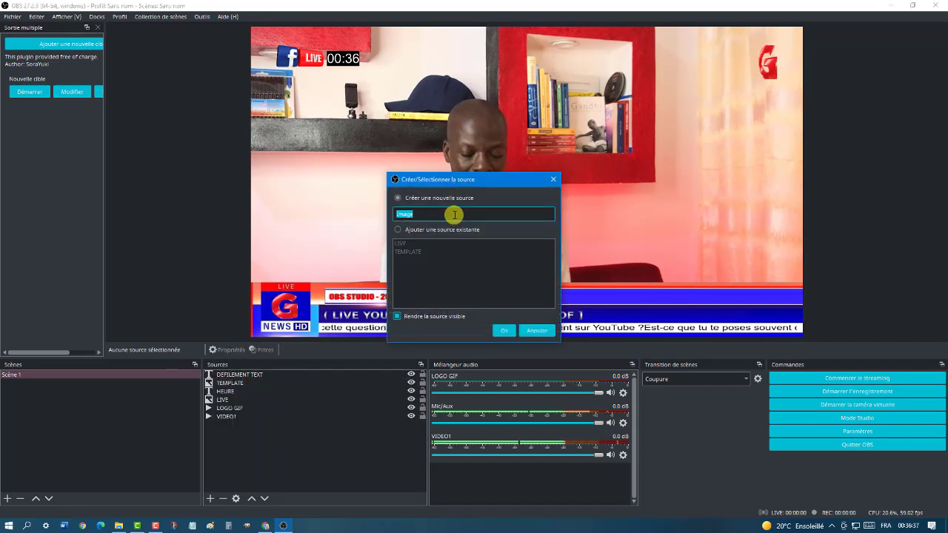
type("N")
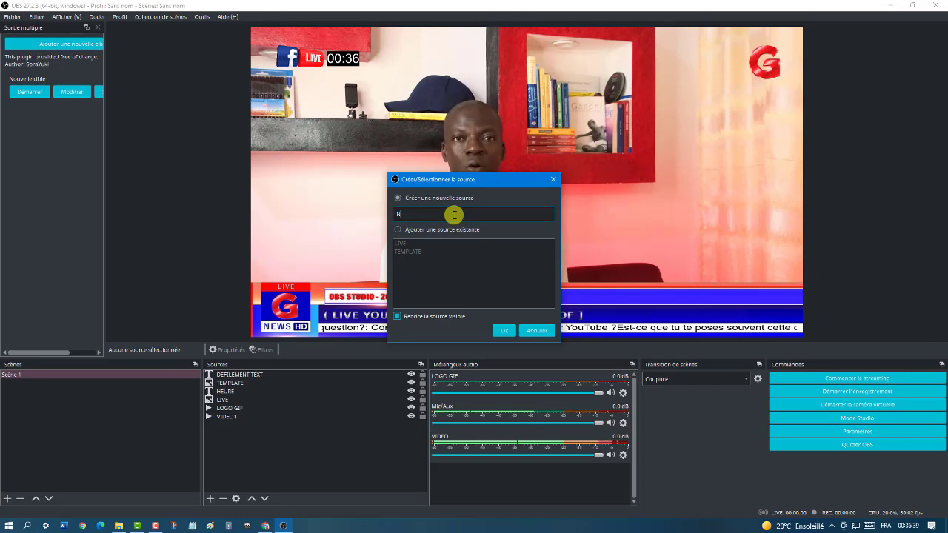
type("OM")
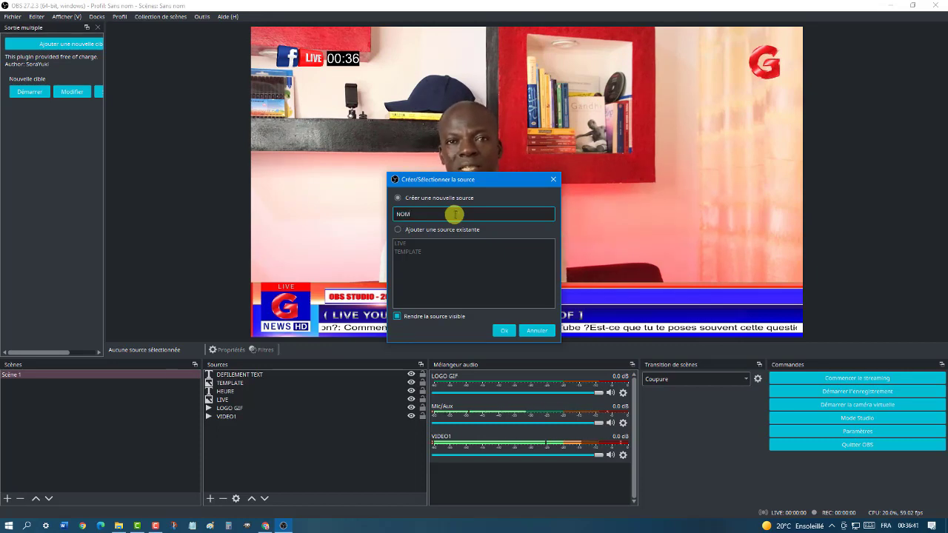
left_click(505, 330)
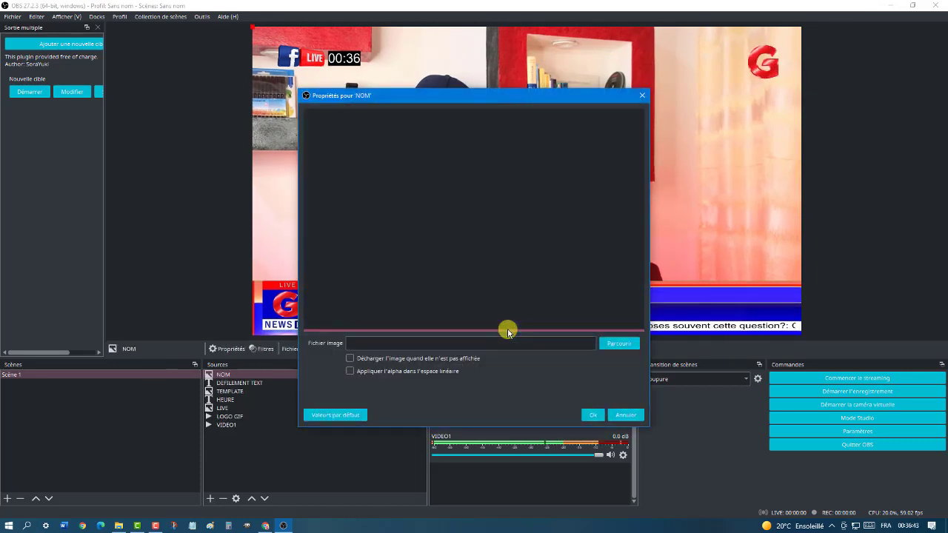
left_click(619, 345)
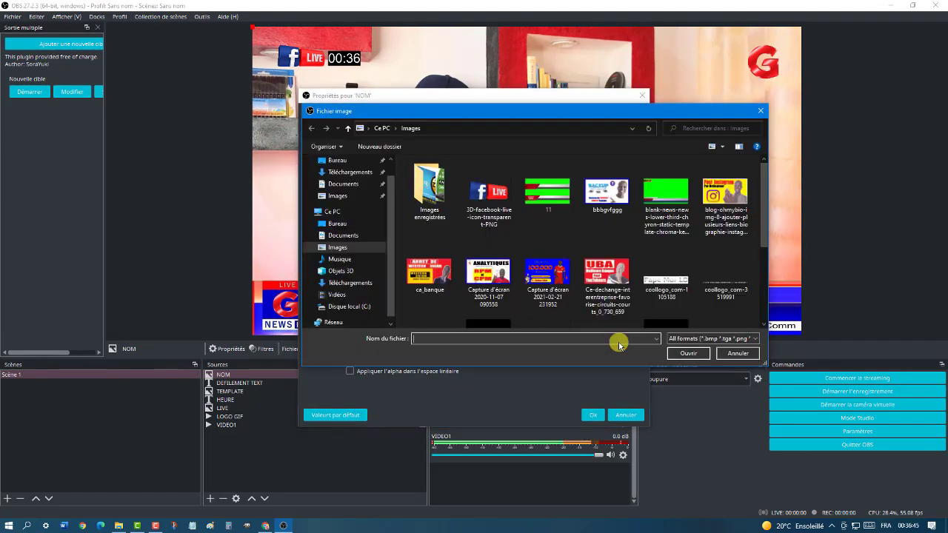
double_click(666, 285)
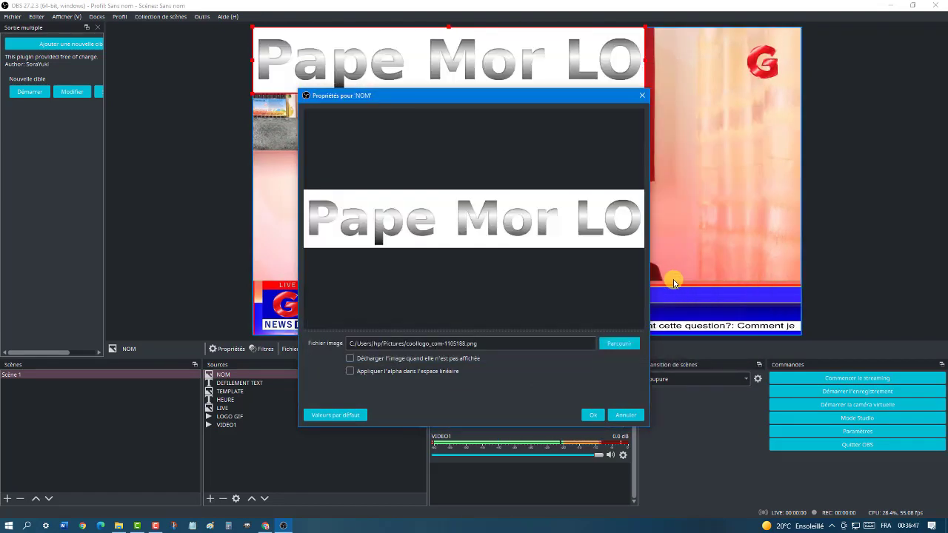
left_click(592, 415)
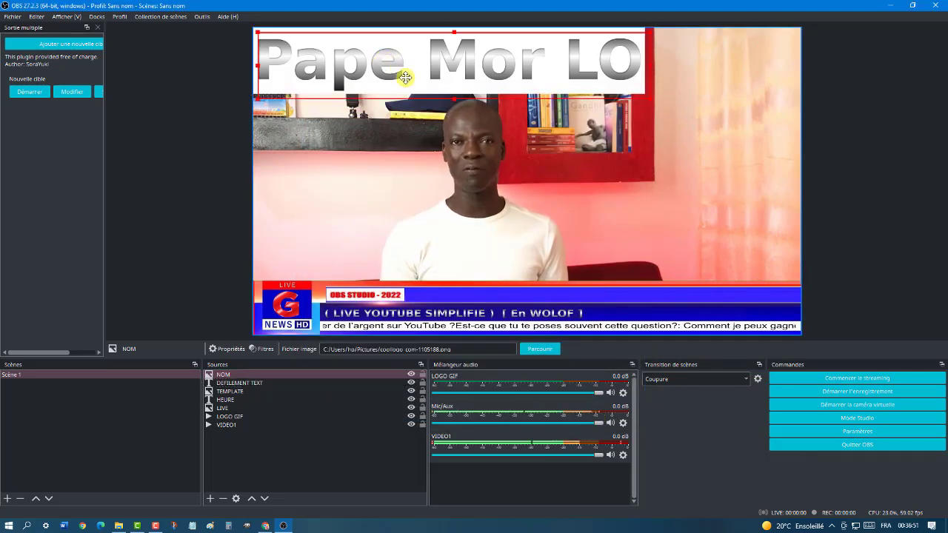
Move the name image down and shrink it to fit the upper blue strip just after "OBS STUDIO - 2022", and deselect it
left_click_drag(391, 70, 457, 226)
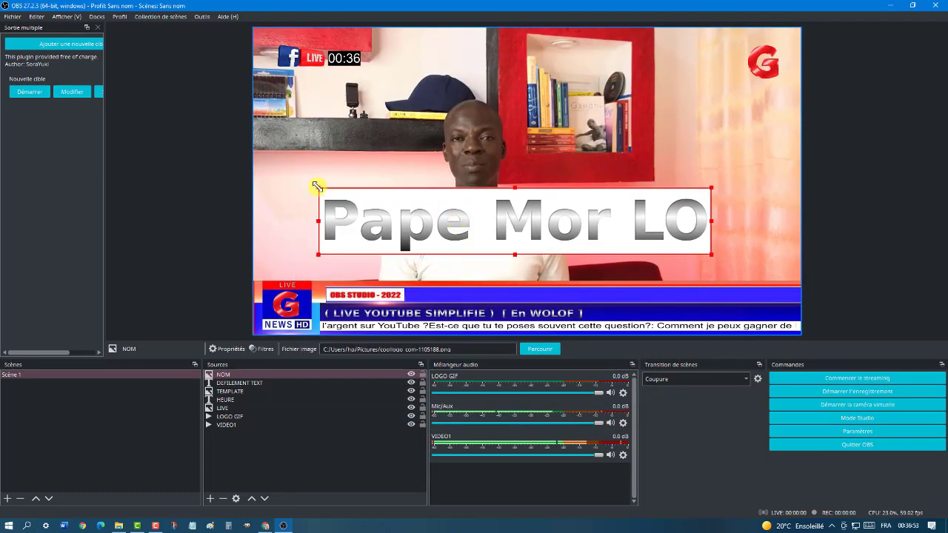
left_click_drag(317, 186, 428, 295)
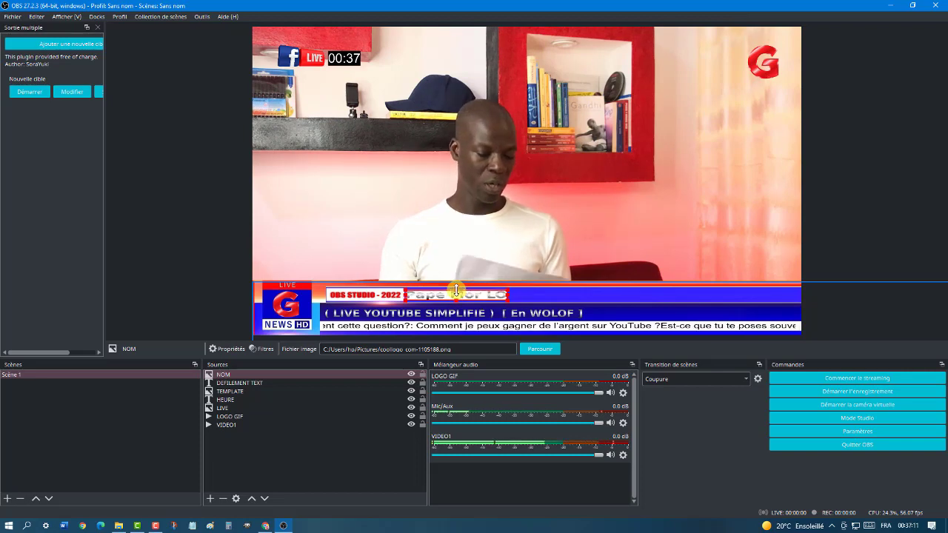
left_click(289, 473)
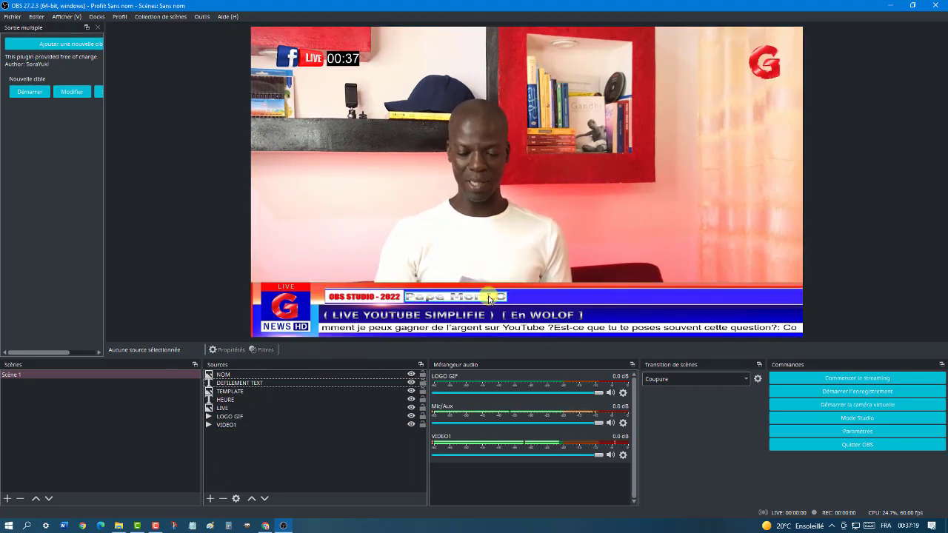
Look through the options of the NOM source without changing any, and hide the source in the scene
left_click(420, 302)
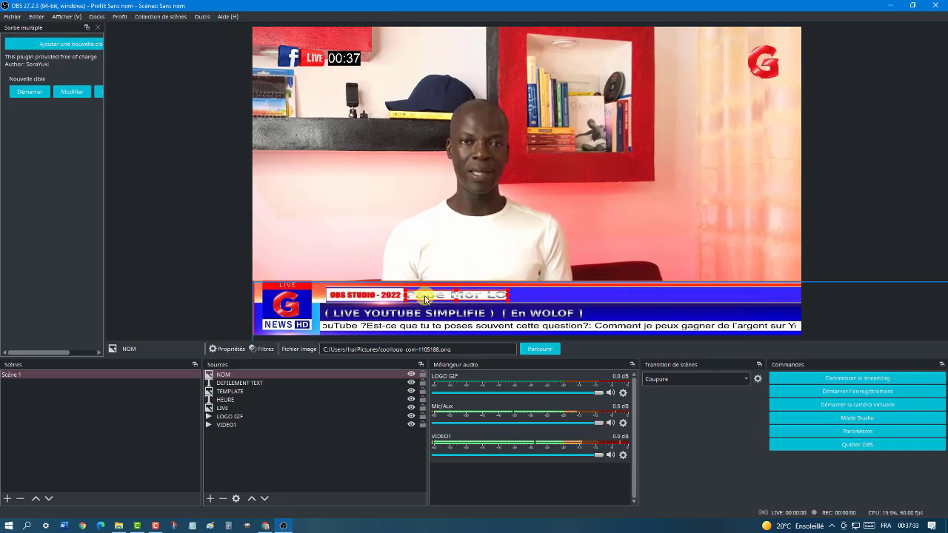
left_click(225, 375)
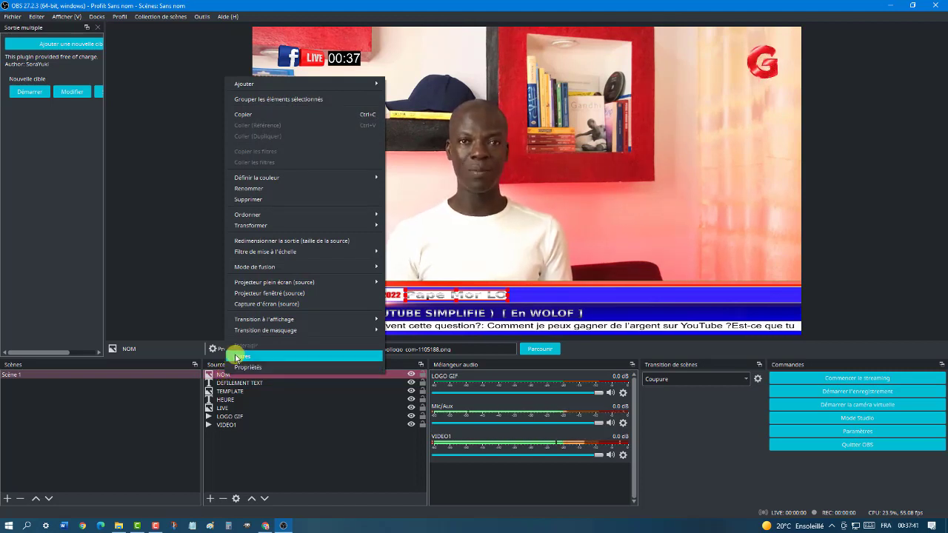
left_click(281, 470)
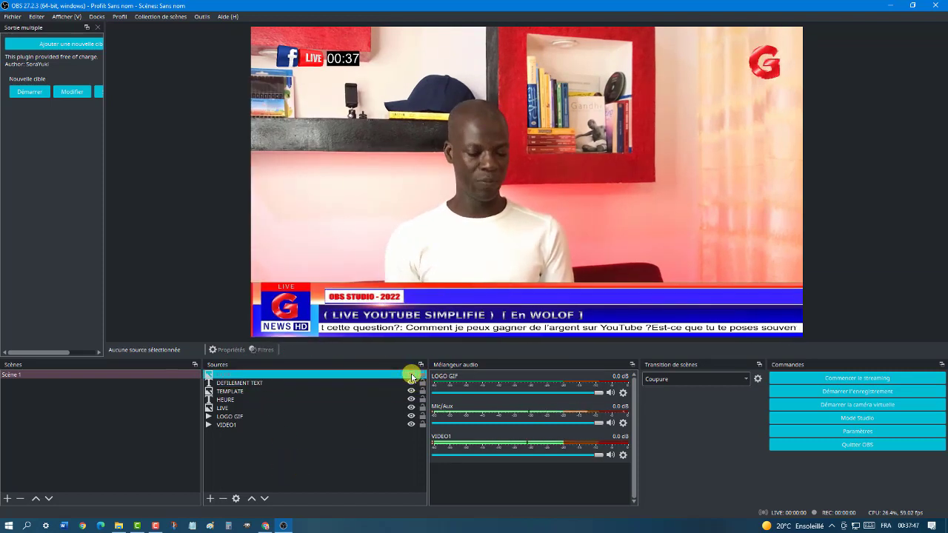
left_click(411, 375)
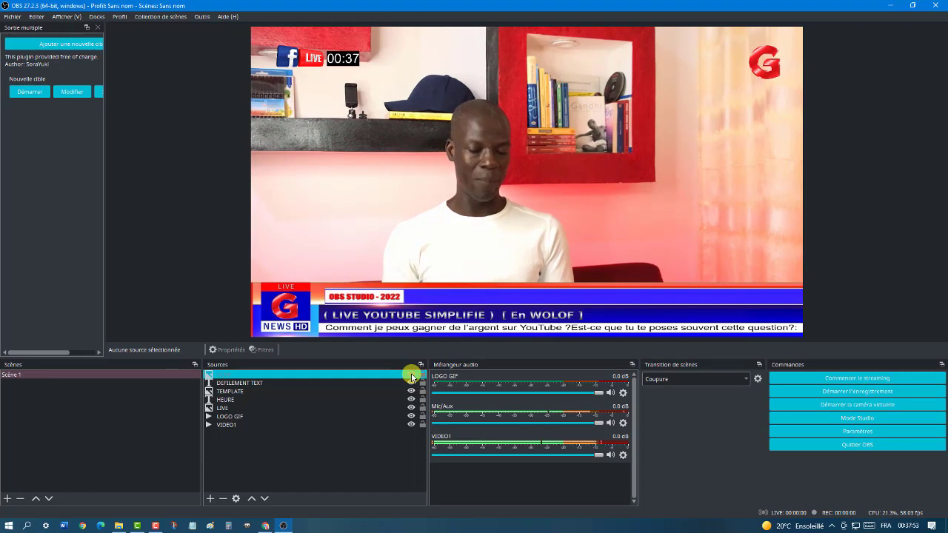
Show the NOM source and set its show transition to Glissement with direction Droite, previewing the effect
left_click(411, 376)
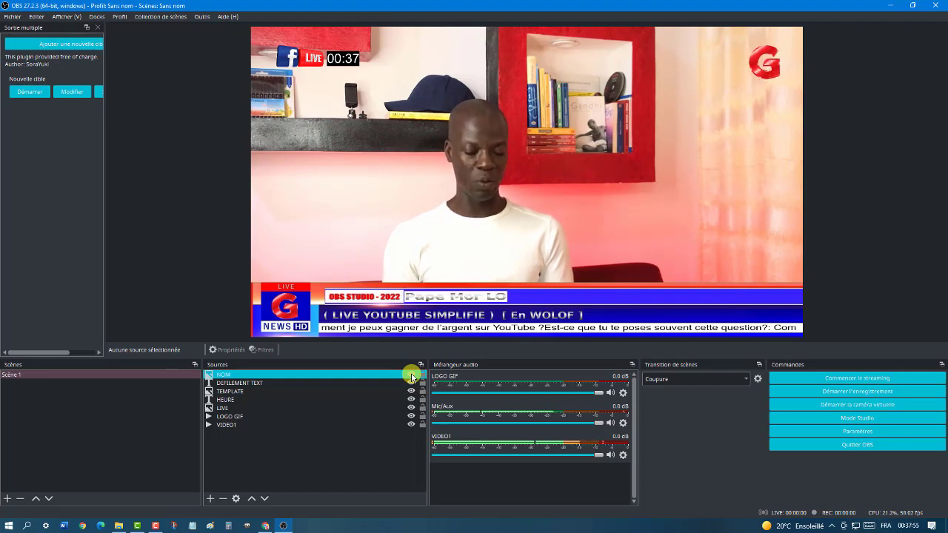
right_click(234, 378)
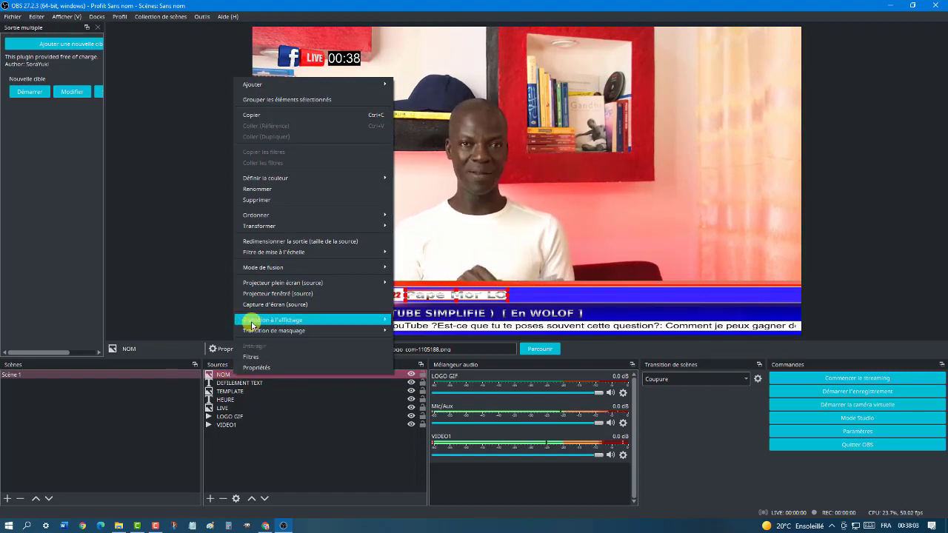
mouse_move(269, 324)
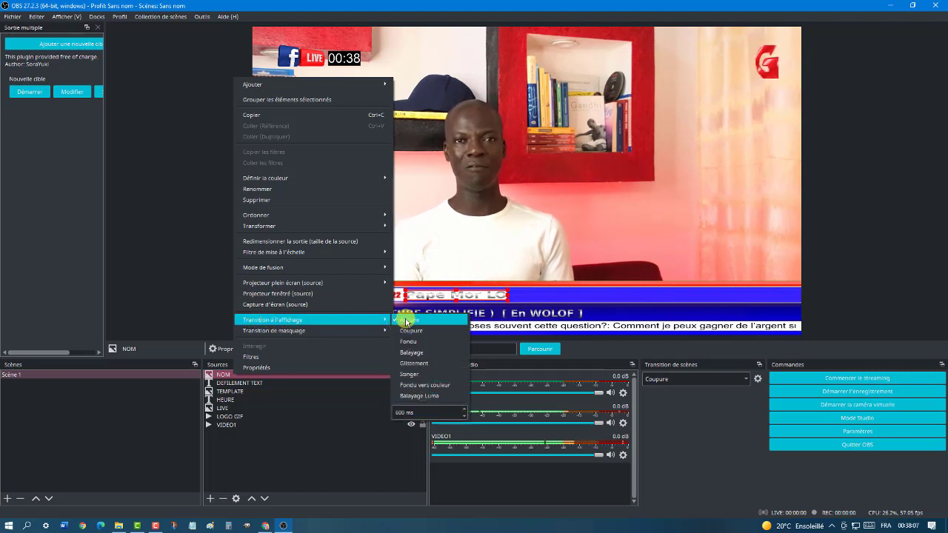
left_click(412, 364)
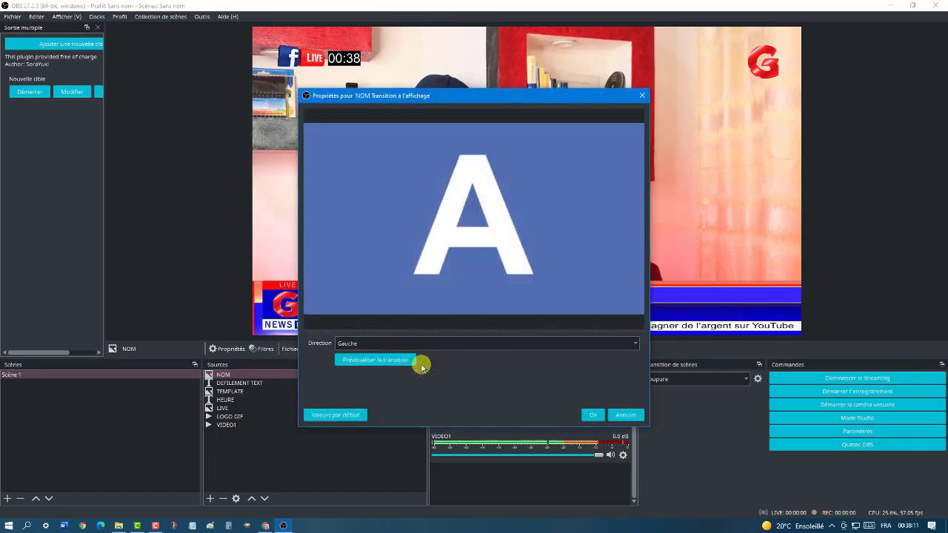
left_click(391, 364)
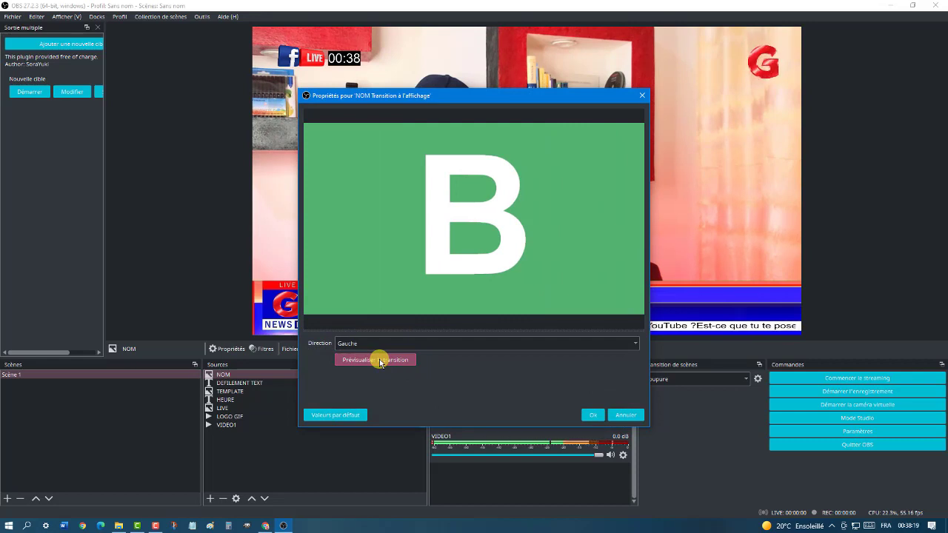
left_click(383, 344)
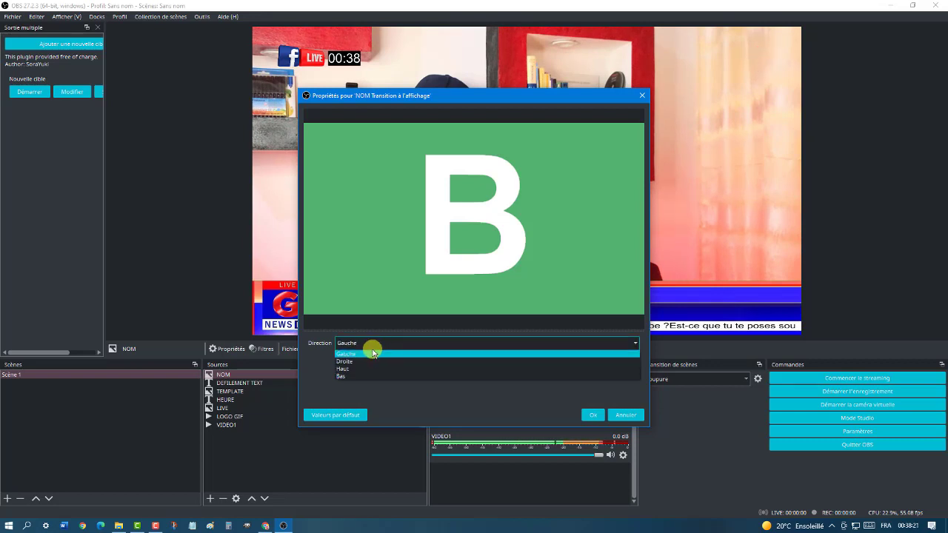
left_click(361, 361)
left_click(375, 361)
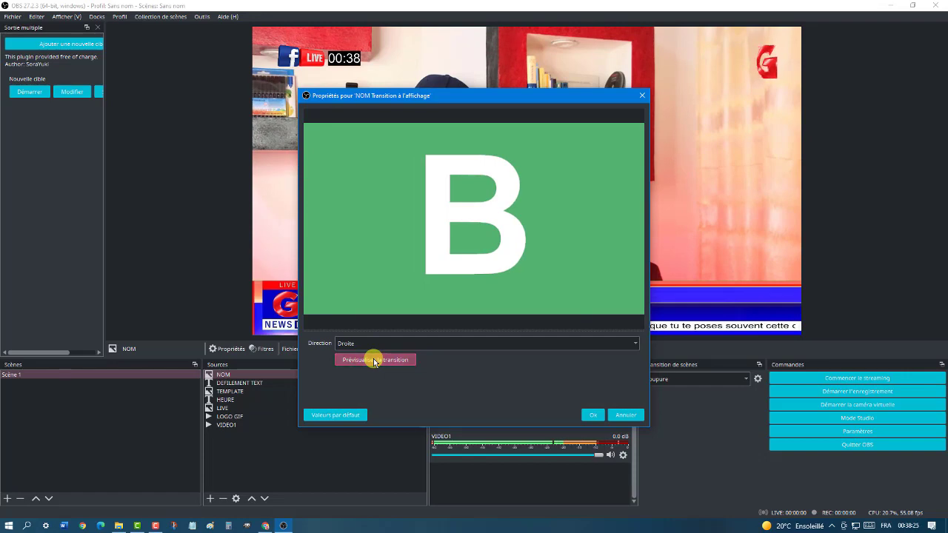
left_click(374, 361)
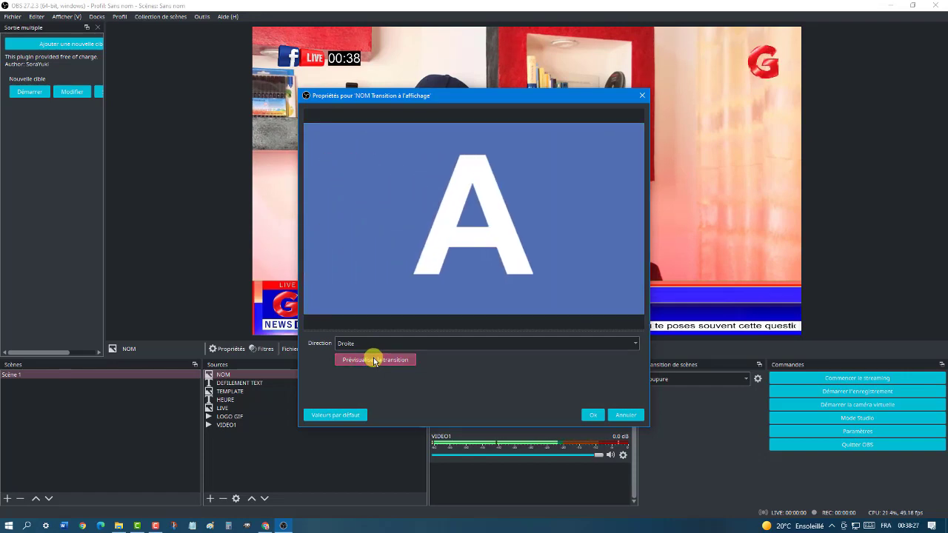
left_click(593, 415)
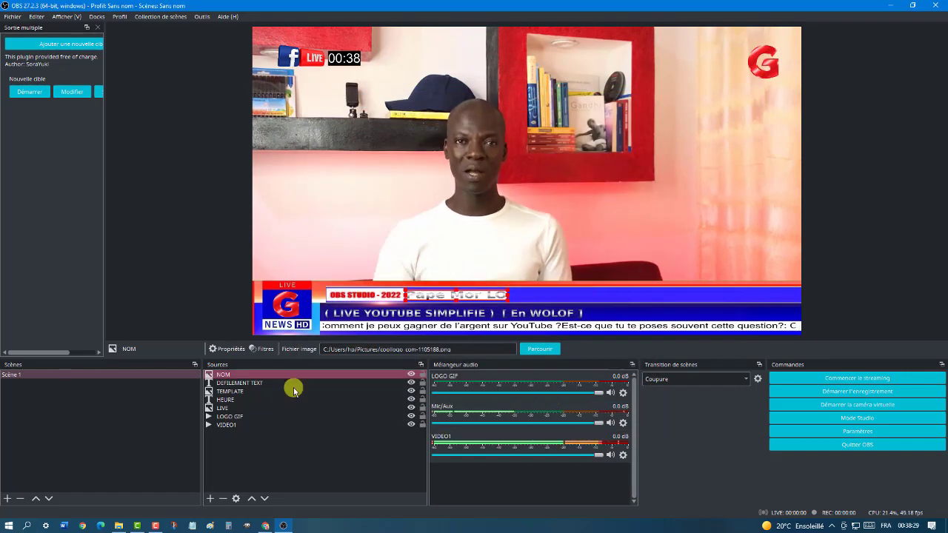
Set the hide transition of the NOM source to Glissement with direction Gauche, preview it, and deselect the source
right_click(224, 376)
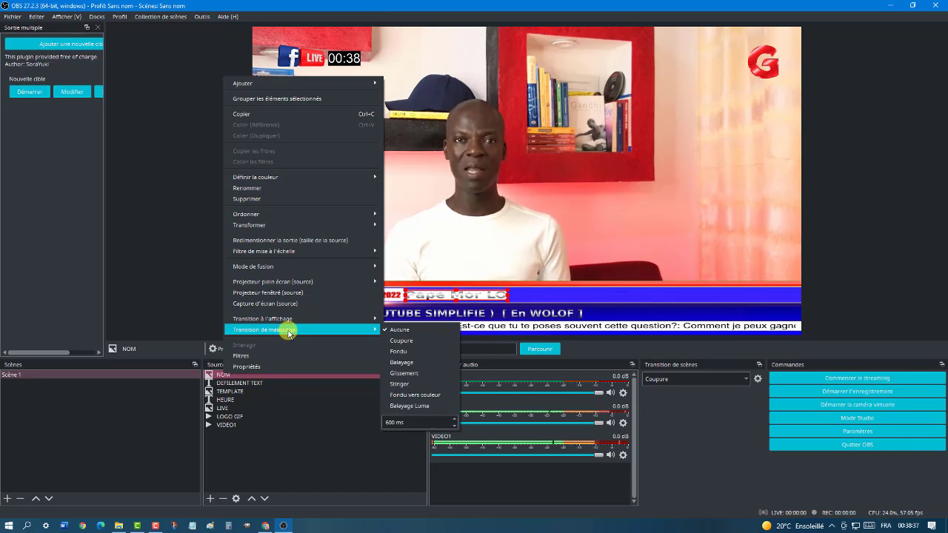
left_click(413, 375)
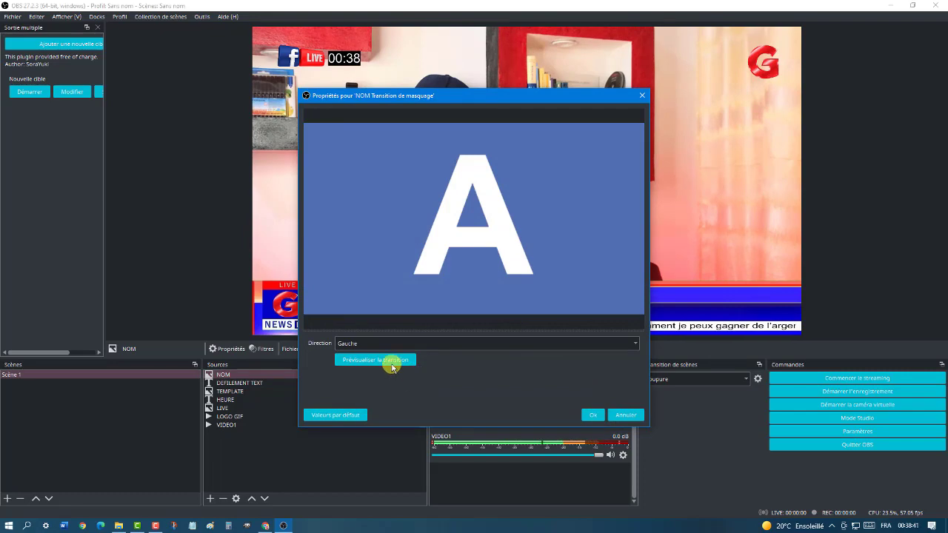
left_click(387, 360)
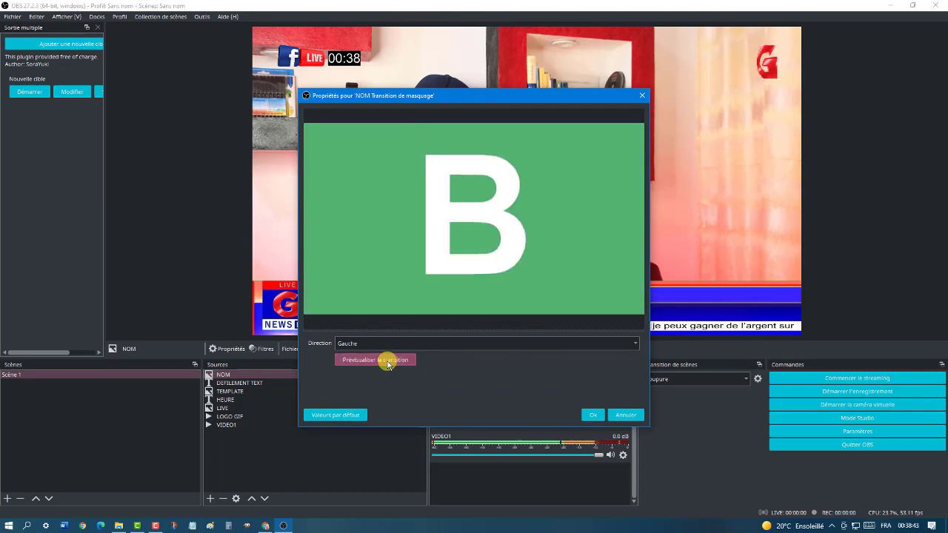
left_click(593, 414)
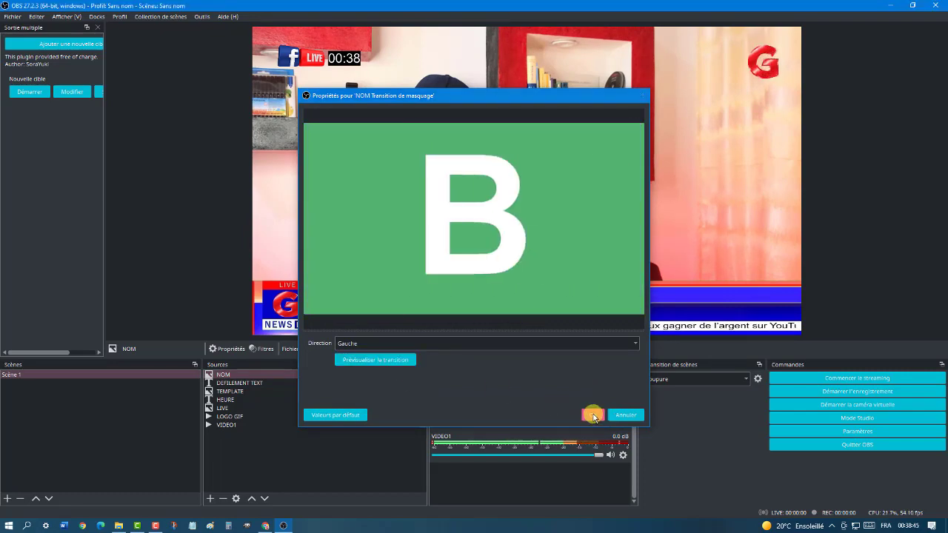
left_click(296, 485)
Toggle the visibility of the NOM source several times to check its slide transitions in the scene
left_click(245, 375)
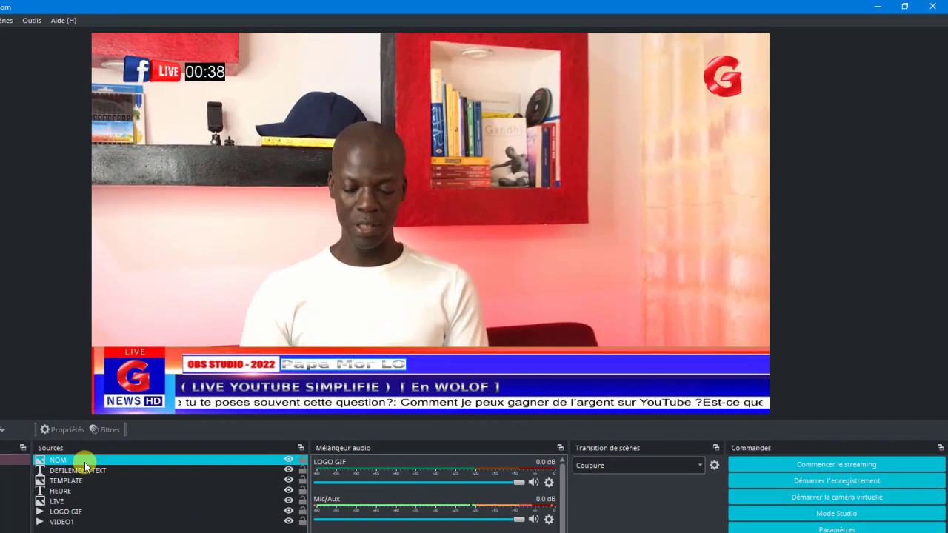
left_click(298, 417)
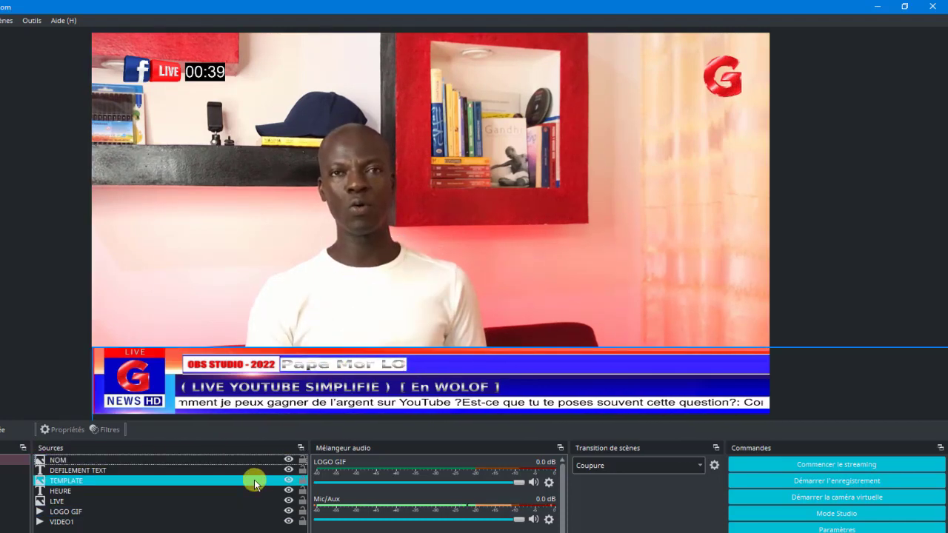
left_click(288, 459)
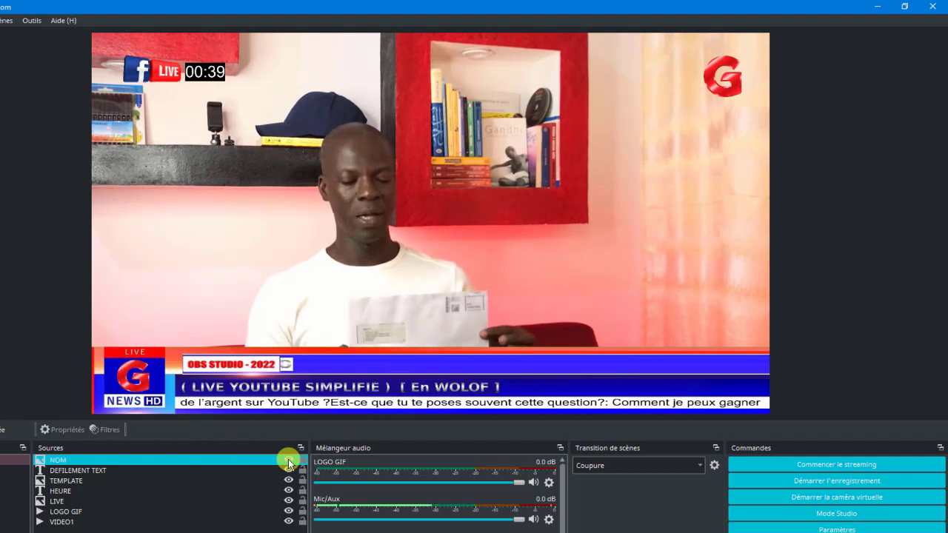
left_click(288, 459)
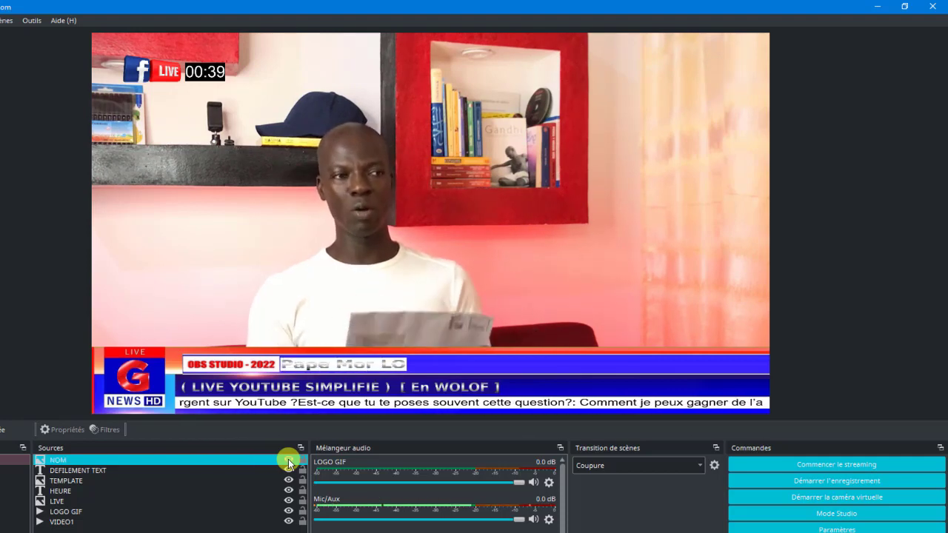
left_click(288, 459)
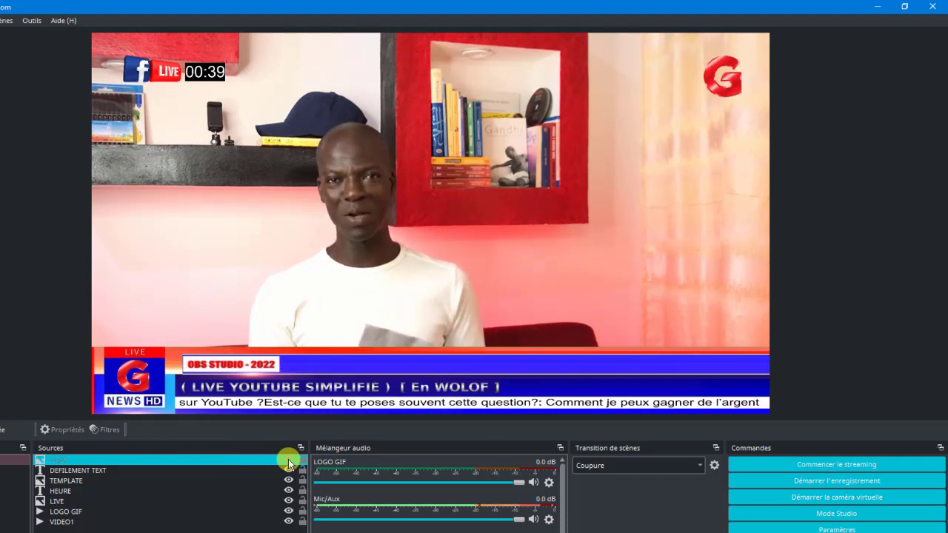
Set the duration of both the show and hide transitions of the NOM source to 1000 ms
right_click(68, 459)
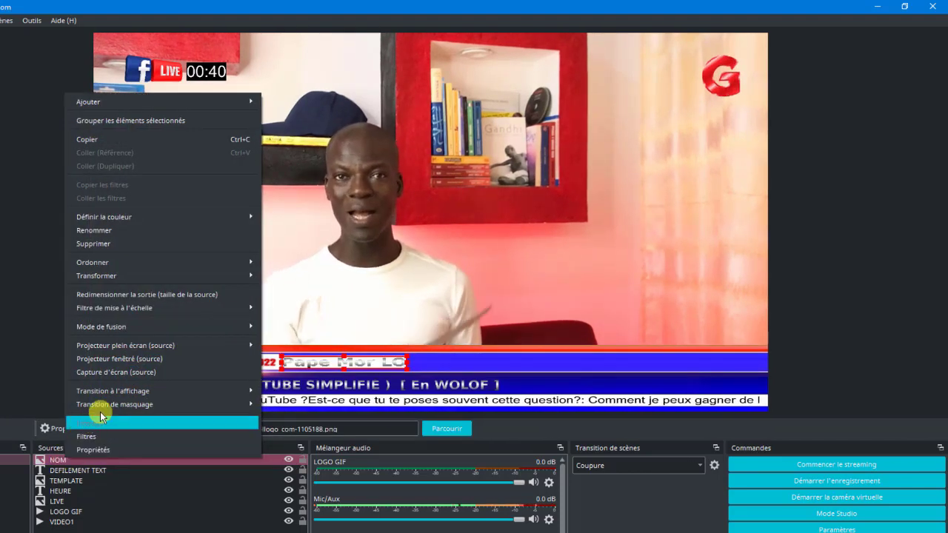
mouse_move(178, 389)
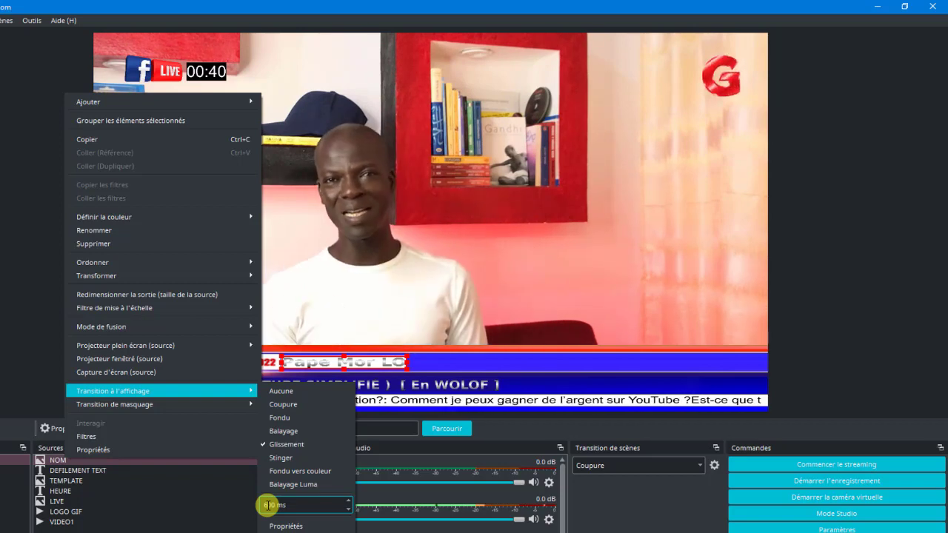
type("10")
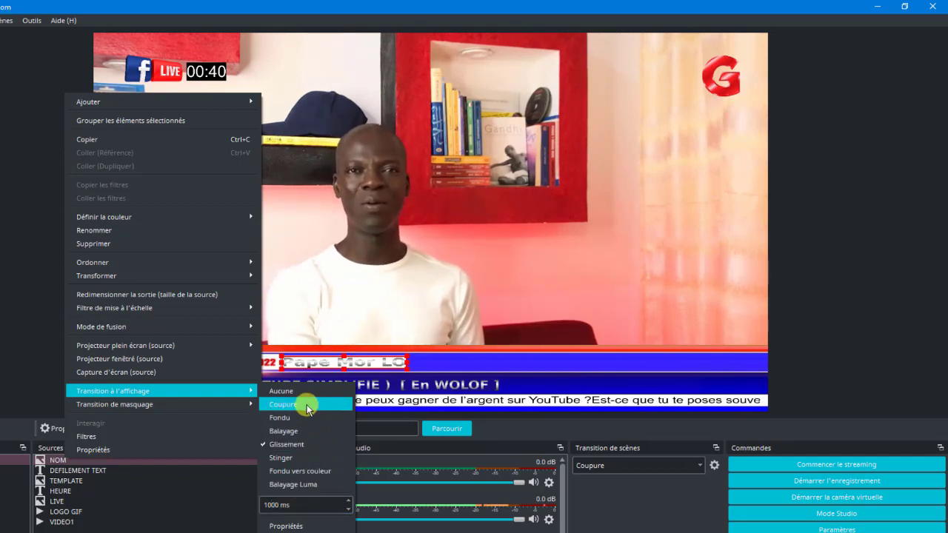
mouse_move(155, 410)
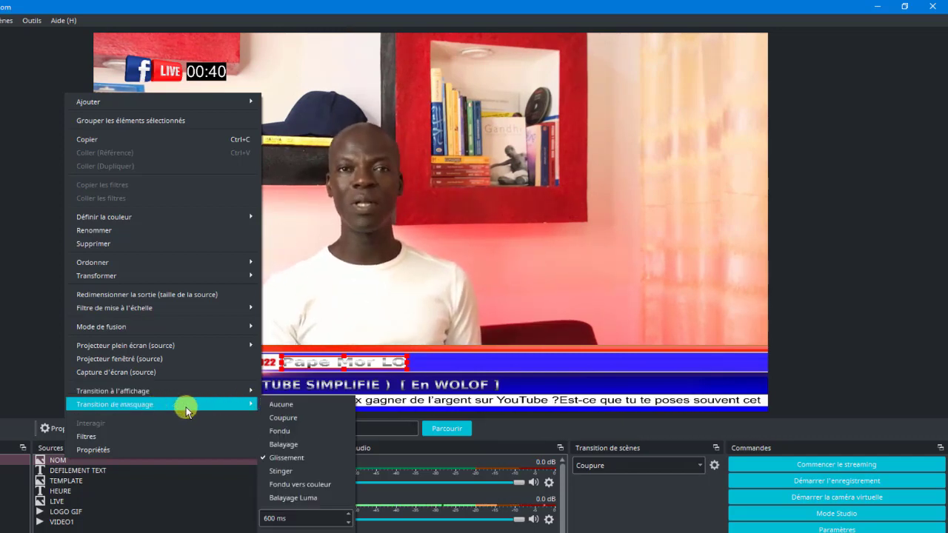
double_click(268, 520)
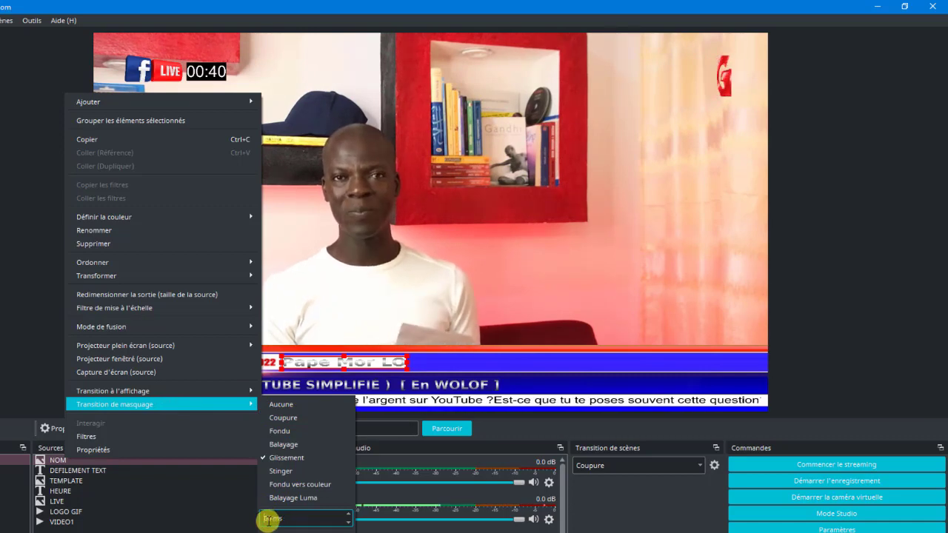
type("1000 ms")
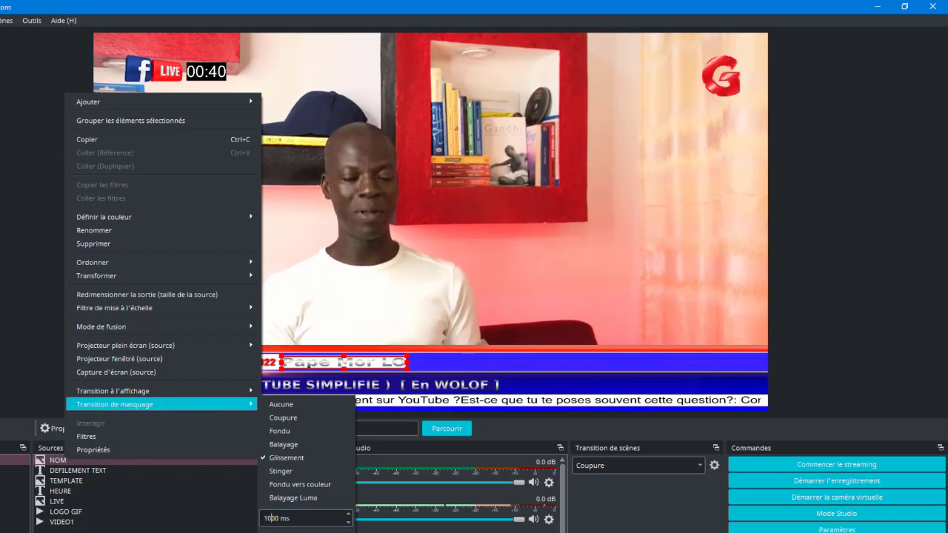
key("Return")
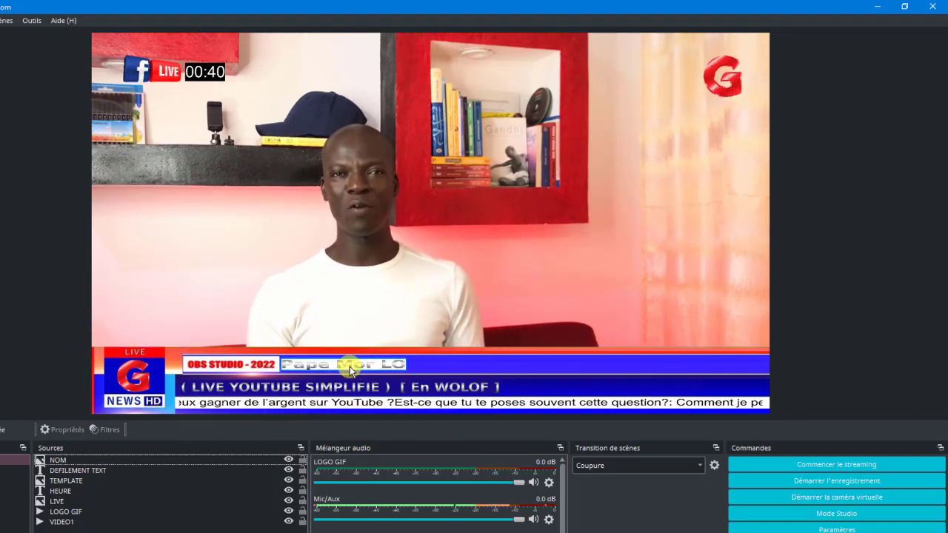
Test the 1000 ms transitions by hiding and showing the NOM source repeatedly, leaving it hidden
left_click(287, 459)
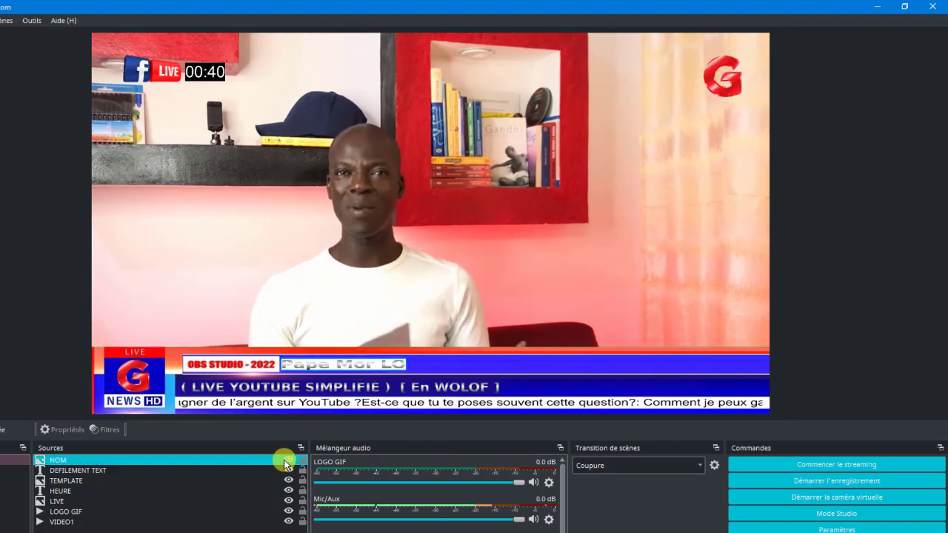
left_click(288, 459)
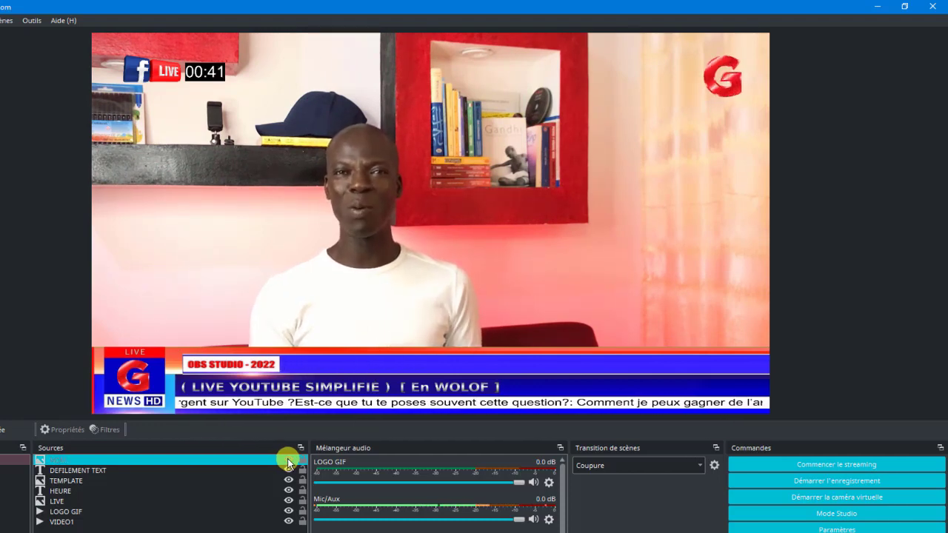
left_click(288, 459)
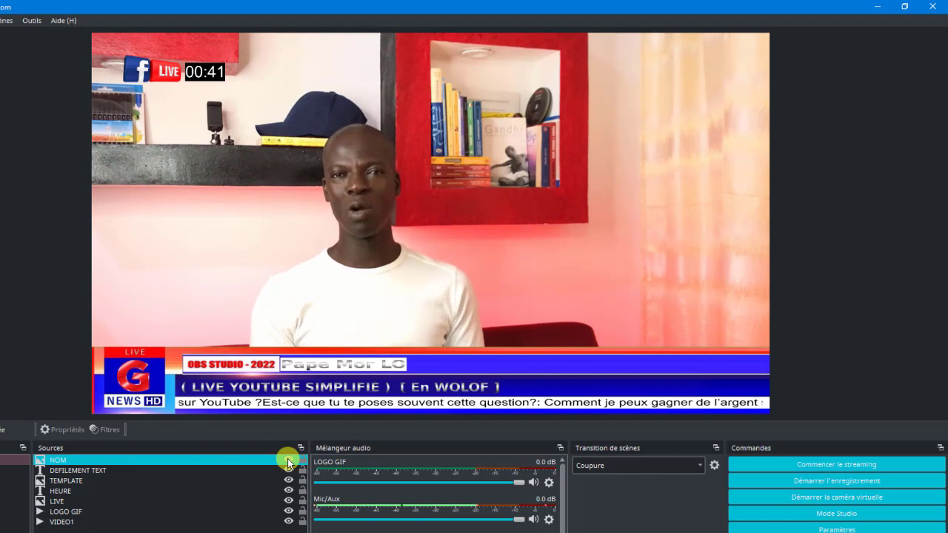
left_click(287, 459)
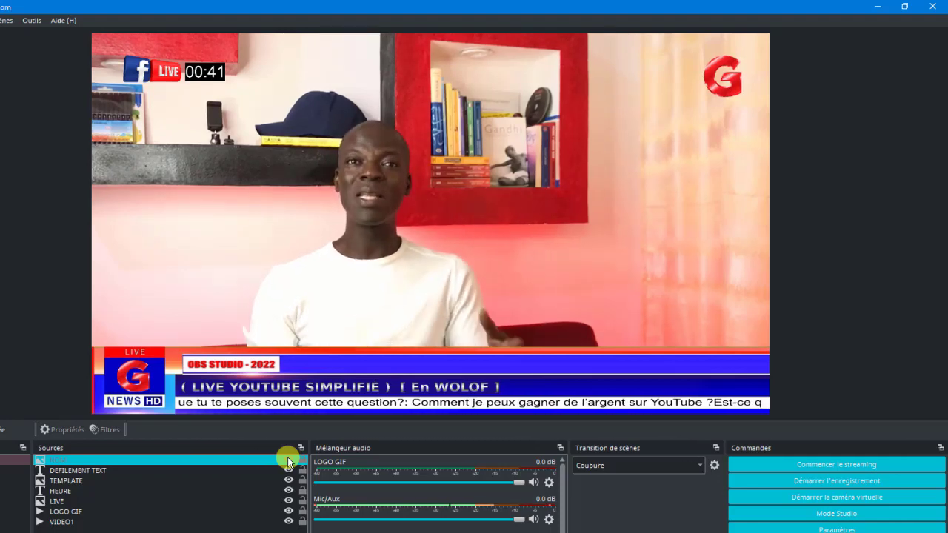
Look through the show transition options of the DEFILEMENT TEXT source
left_click(89, 472)
right_click(89, 472)
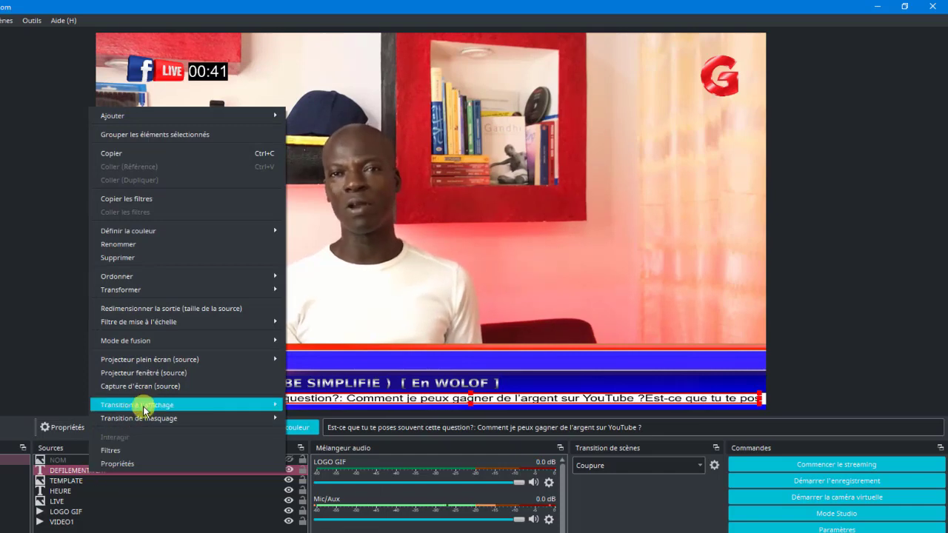
mouse_move(145, 407)
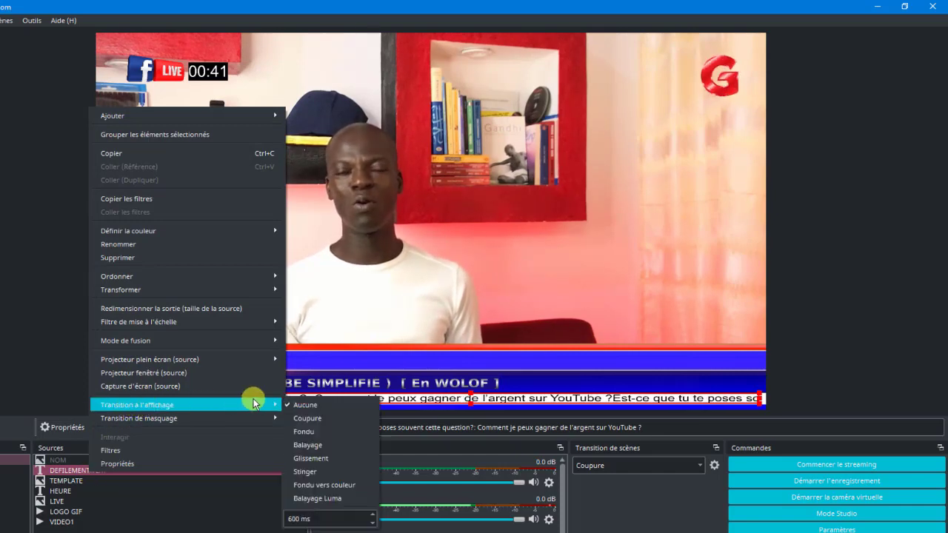
left_click(341, 443)
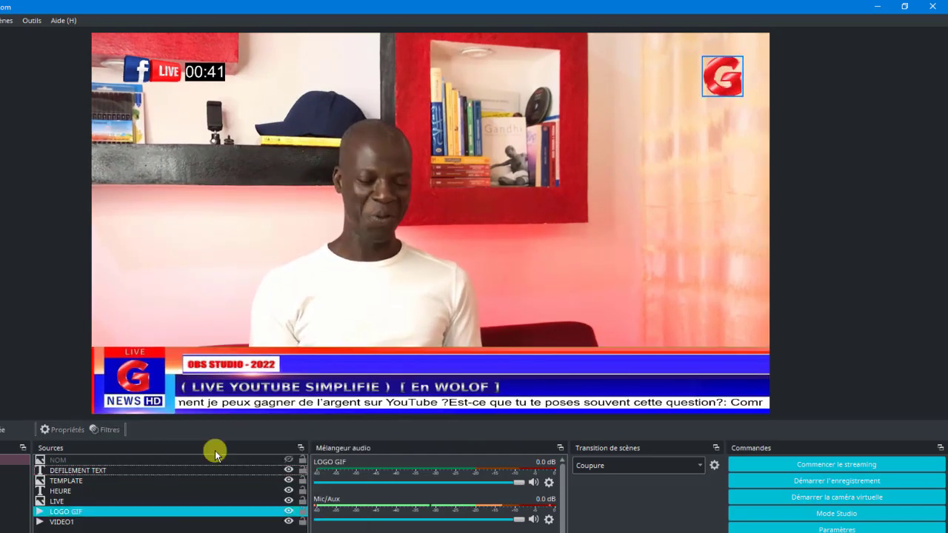
Show the NOM source in the scene and change its show transition to Fondu
left_click(289, 460)
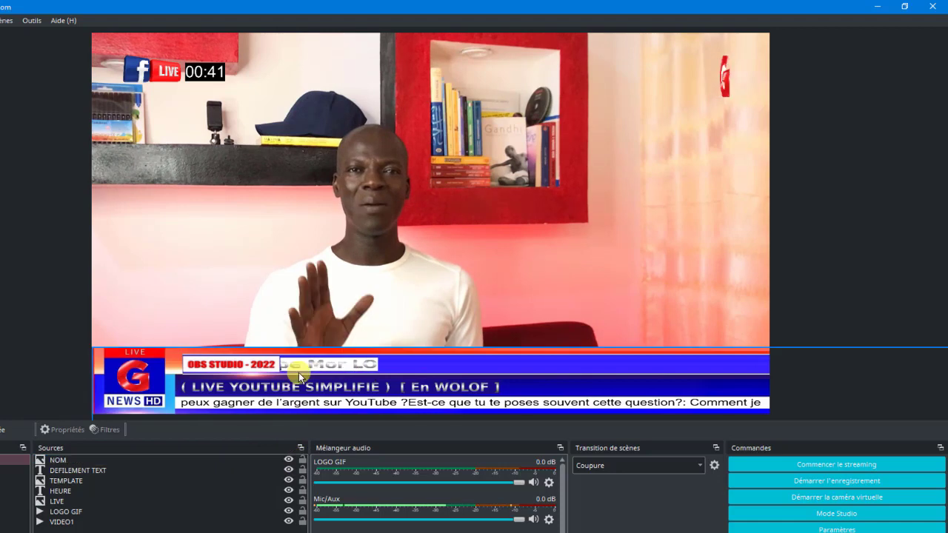
right_click(54, 459)
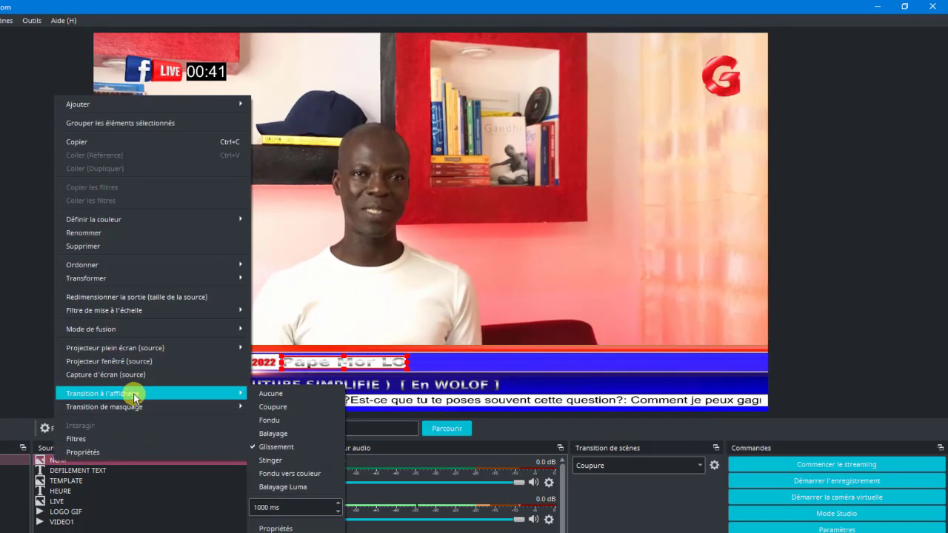
left_click(275, 420)
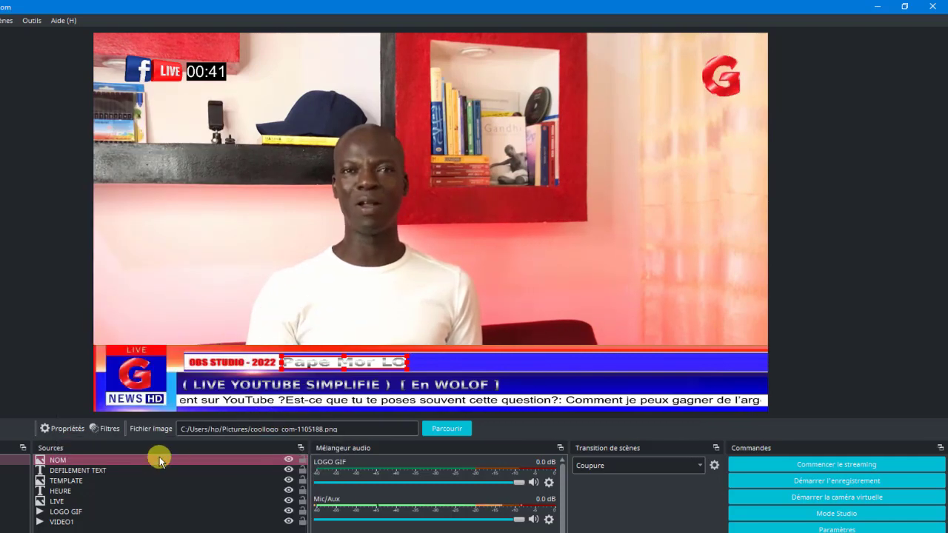
Change the hide transition of the NOM source
left_click(92, 460)
right_click(88, 459)
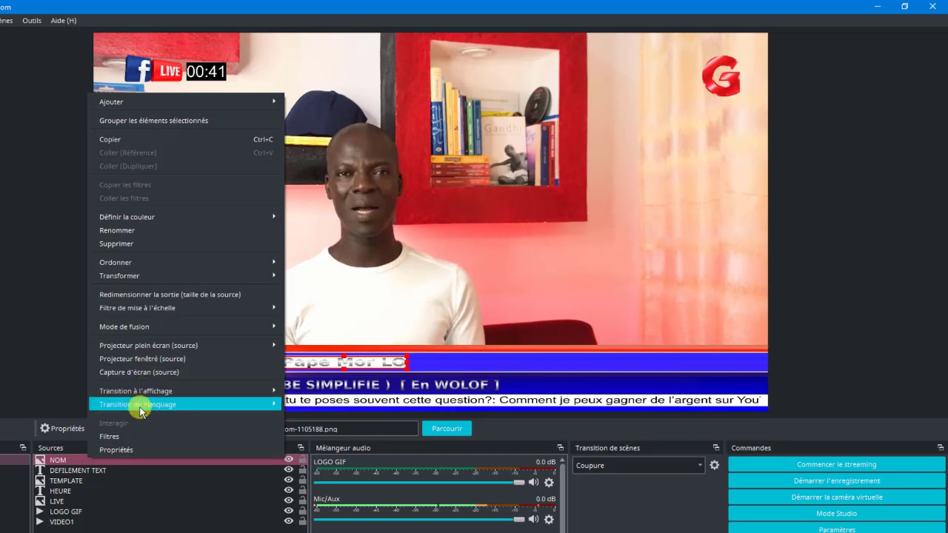
left_click(303, 432)
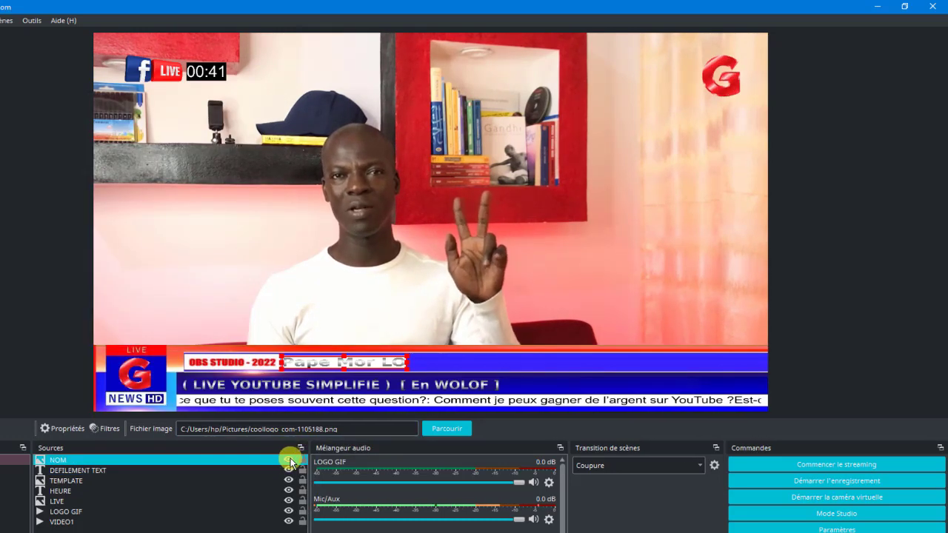
Test the new show and hide transitions by toggling the NOM source's visibility, leaving it shown
left_click(285, 463)
left_click(303, 461)
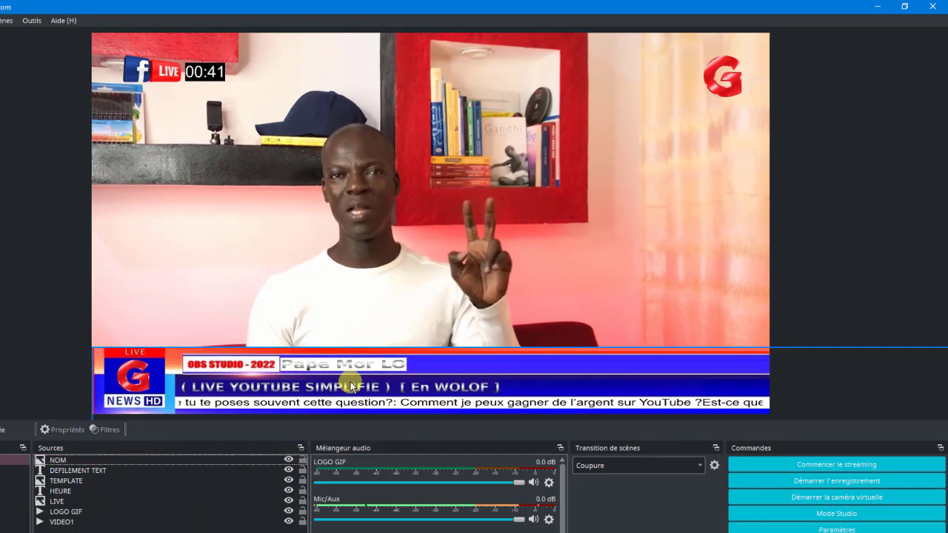
left_click(289, 459)
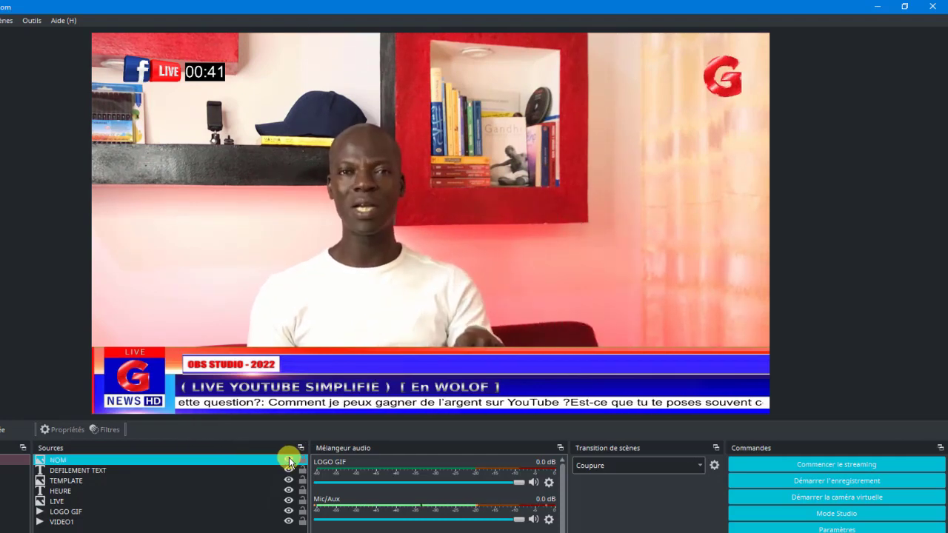
left_click(289, 459)
left_click(289, 458)
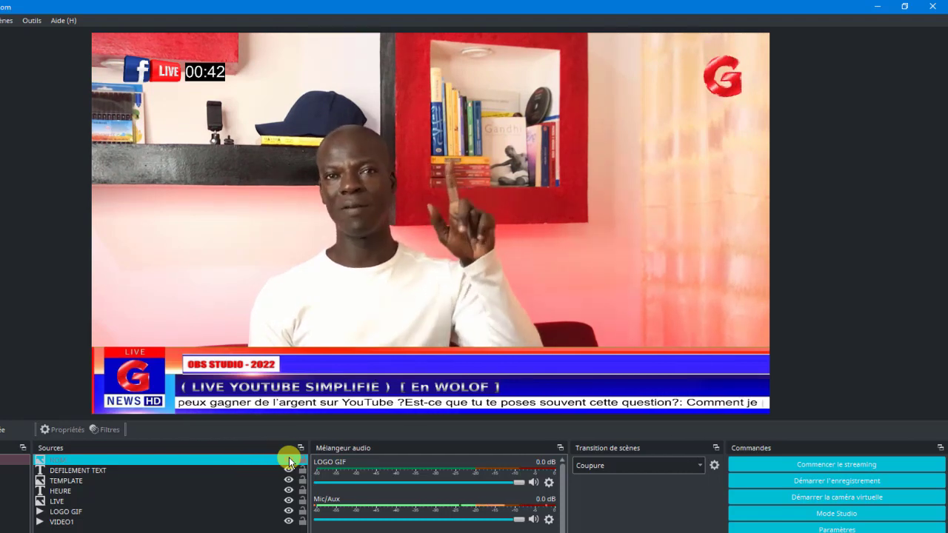
left_click(289, 459)
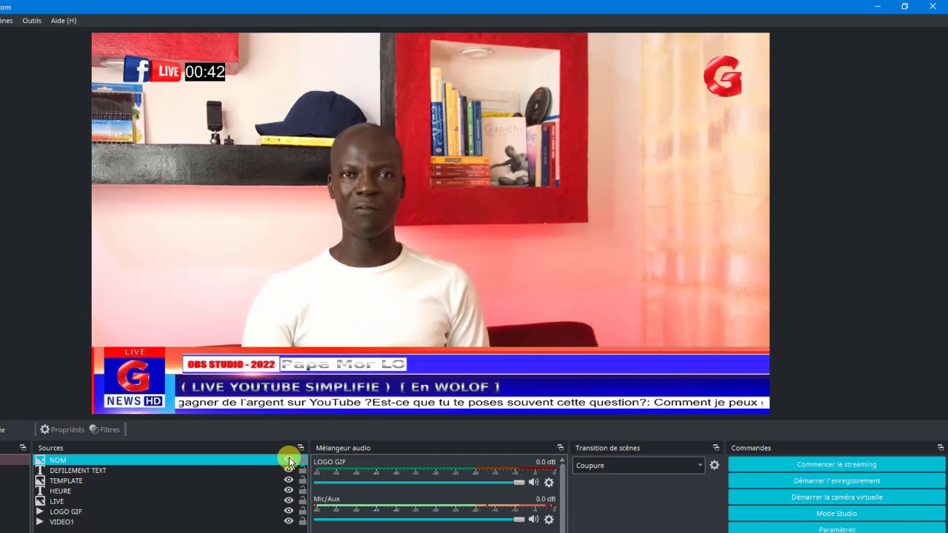
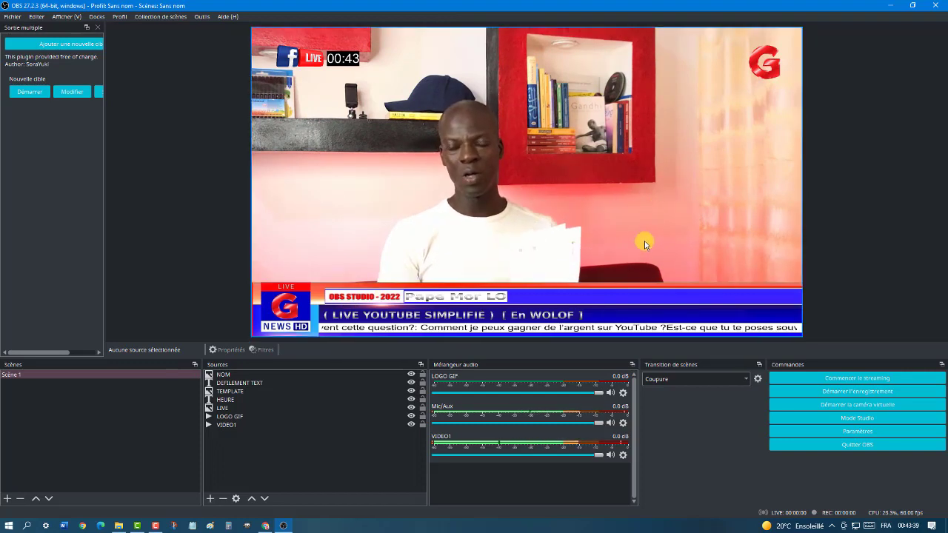
Add a second scene under the suggested name Scène 2
left_click(6, 376)
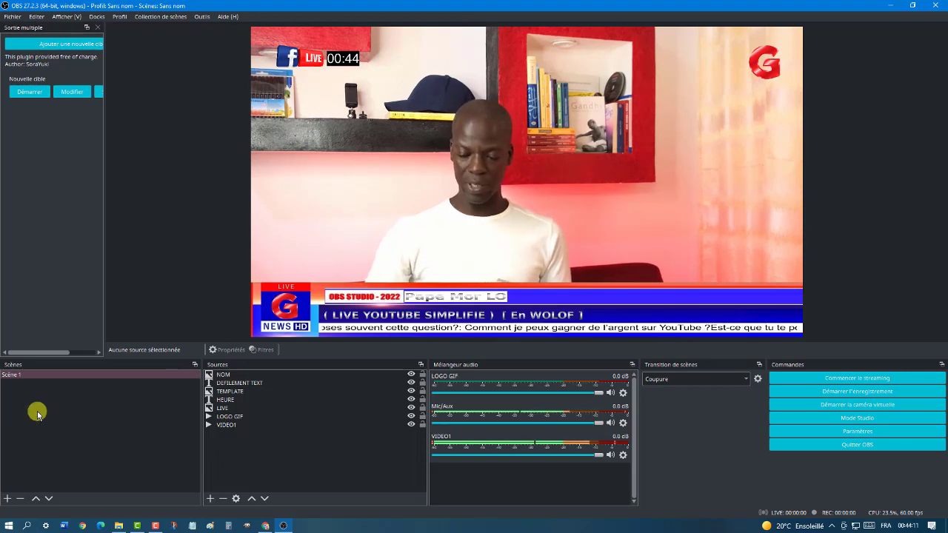
left_click(6, 375)
left_click(10, 400)
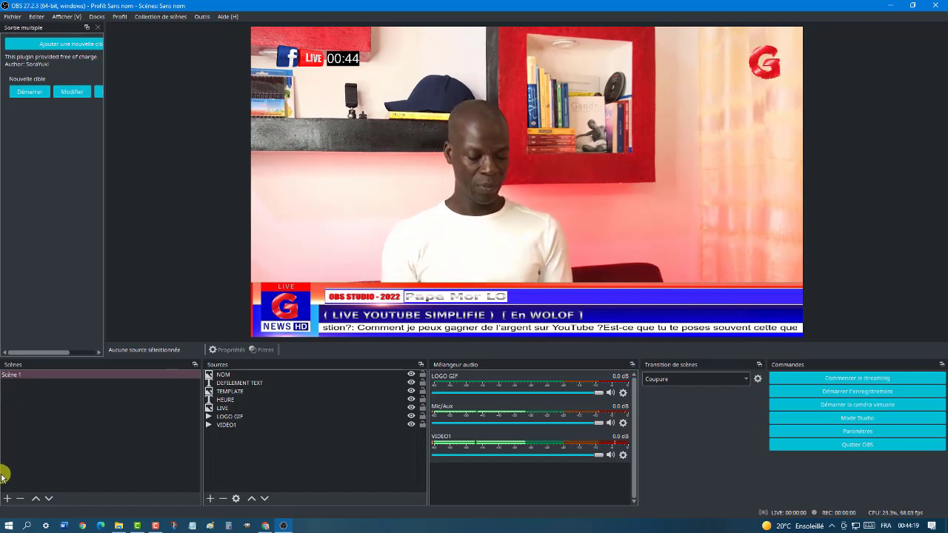
left_click(6, 499)
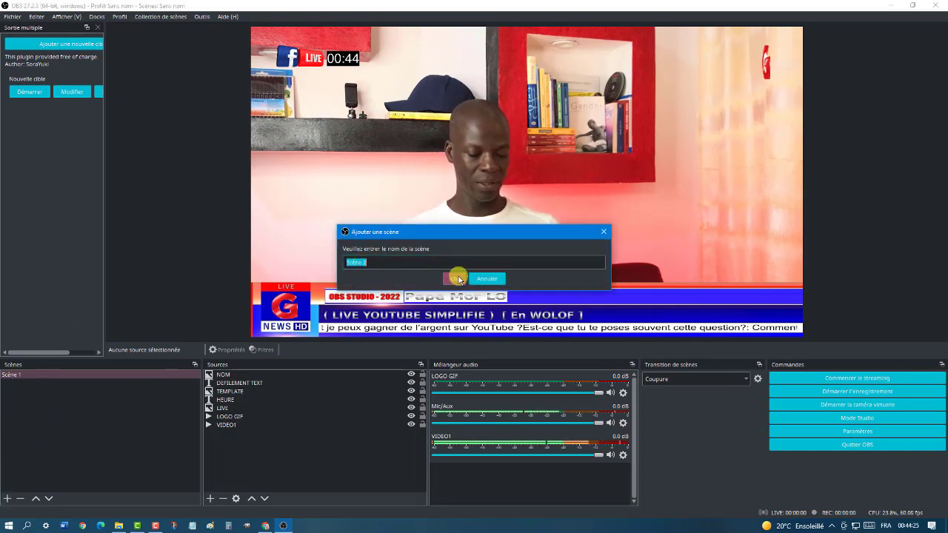
left_click(454, 279)
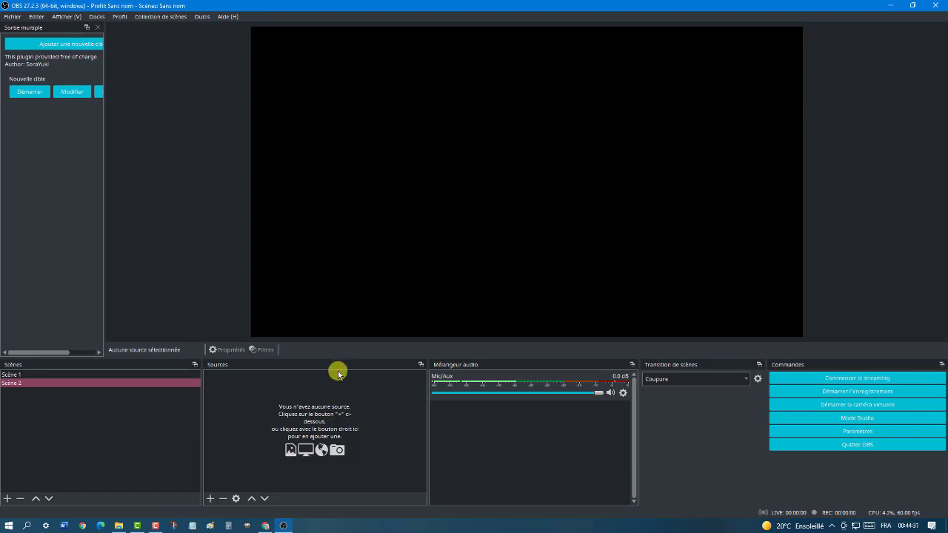
Switch between Scène 1 and Scène 2 to compare their contents, ending on Scène 2
left_click(12, 382)
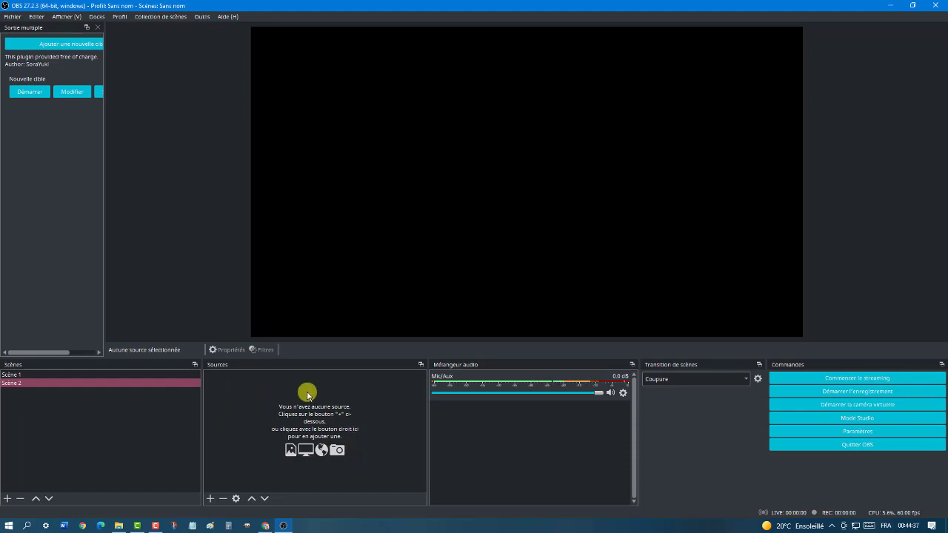
left_click(34, 384)
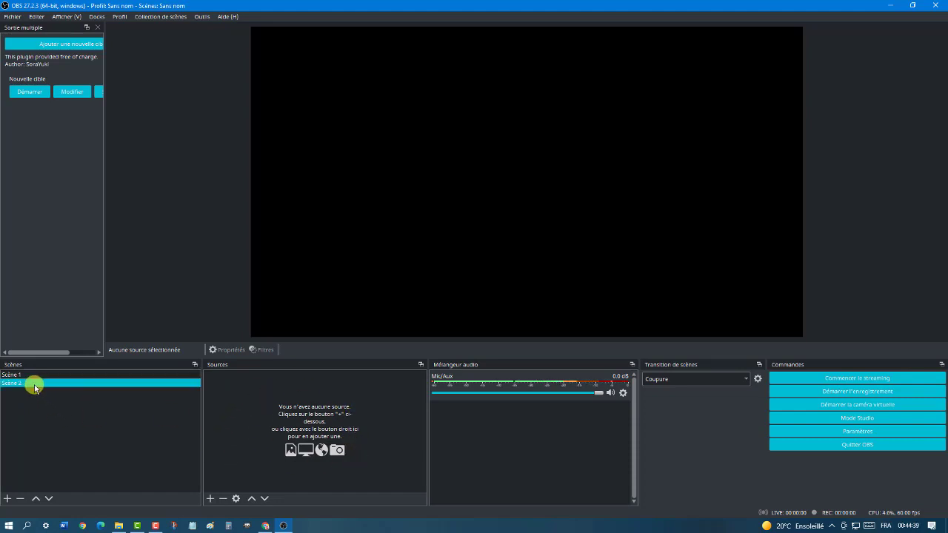
left_click(11, 374)
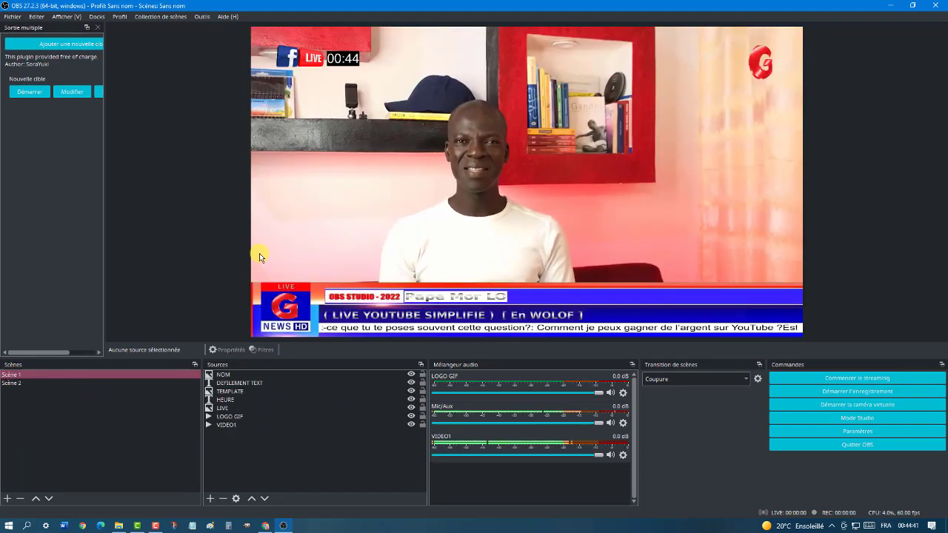
left_click(12, 376)
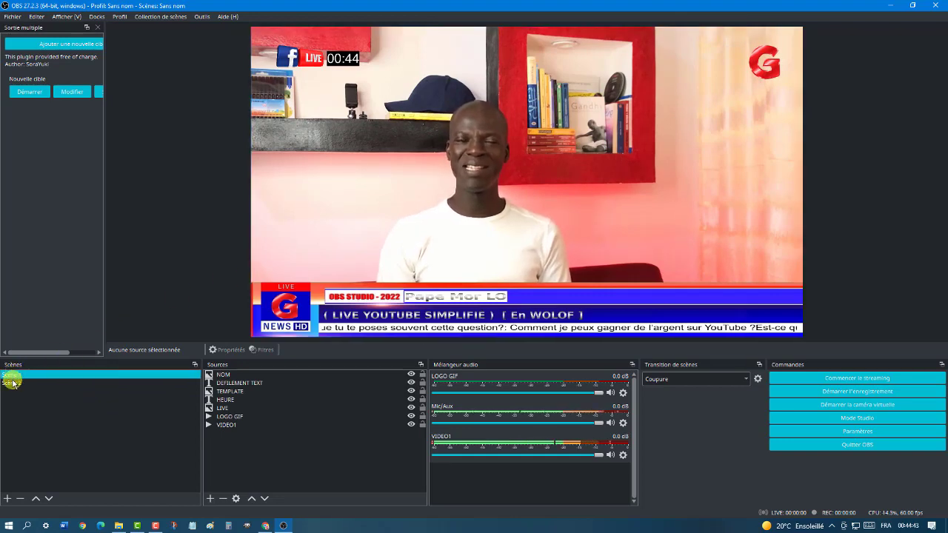
left_click(13, 383)
left_click(406, 243)
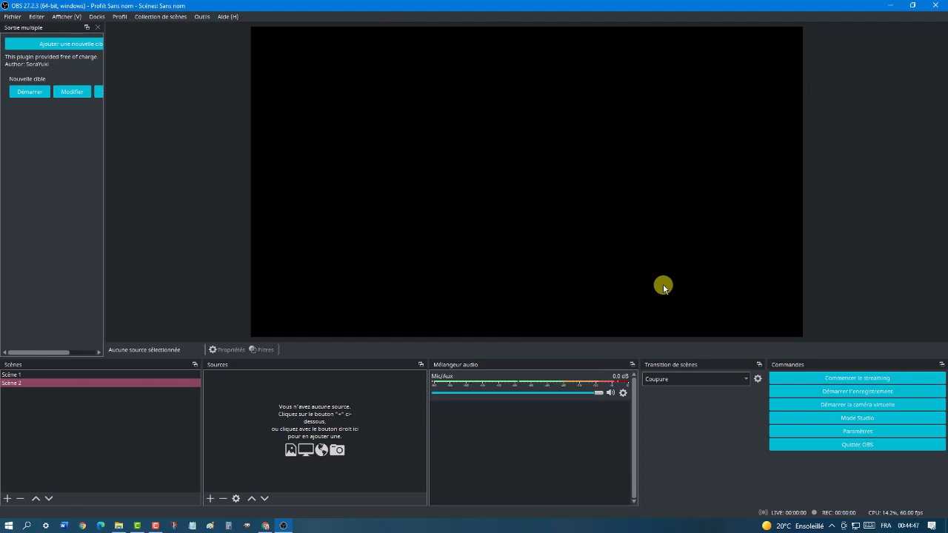
left_click(20, 384)
left_click(291, 428)
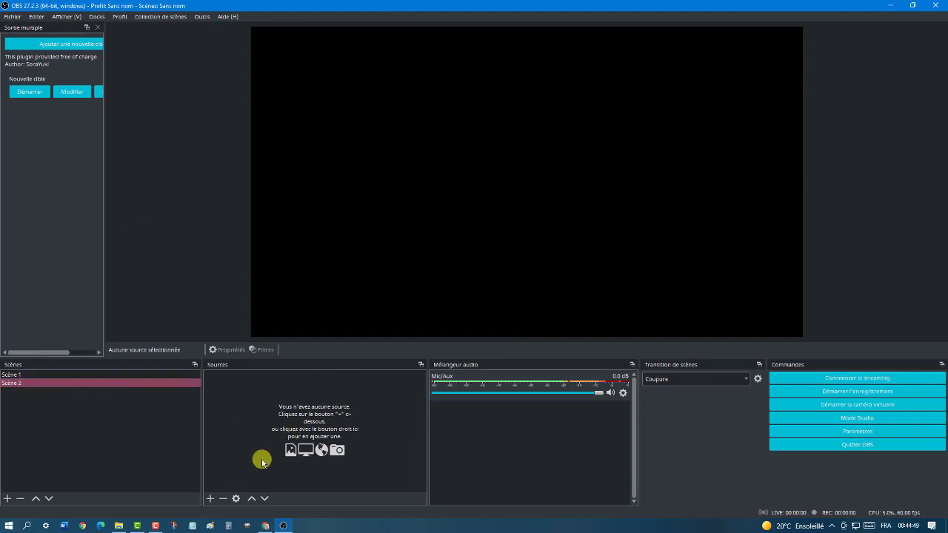
Create a new media source in Scène 2, keeping the name Source média
left_click(209, 499)
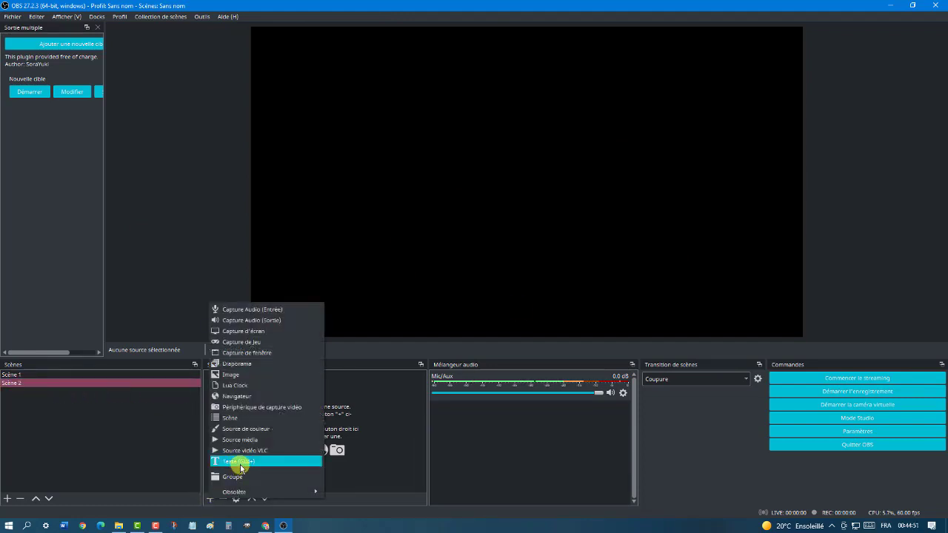
left_click(250, 440)
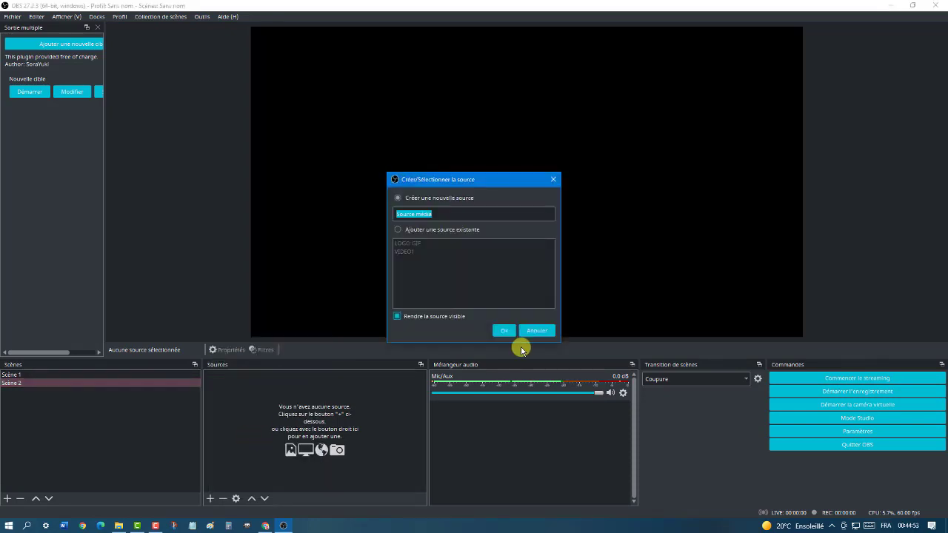
left_click(499, 330)
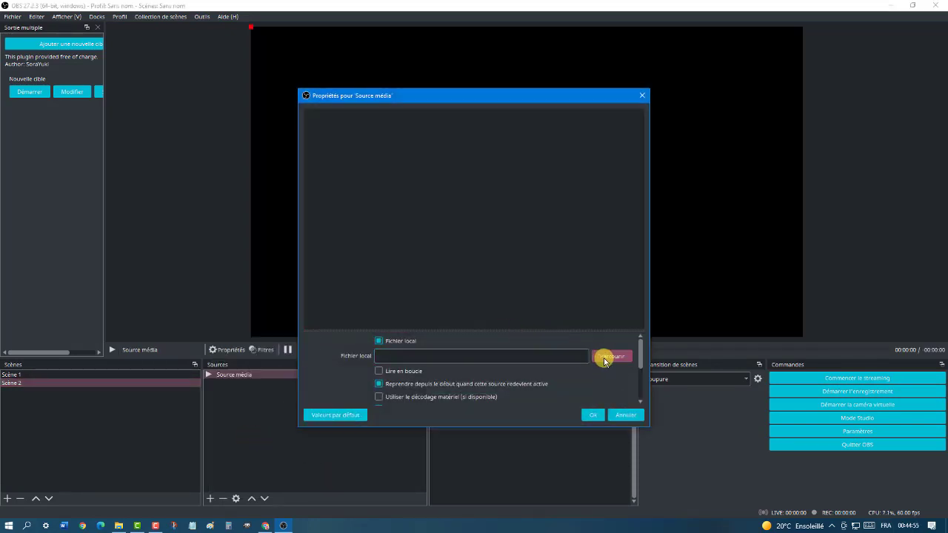
Load the "OBJECTIF 100.000 ABONNÉS Je compte sur vous tous" video from the Vidéos folder into the media source and enable looped playback
left_click(611, 359)
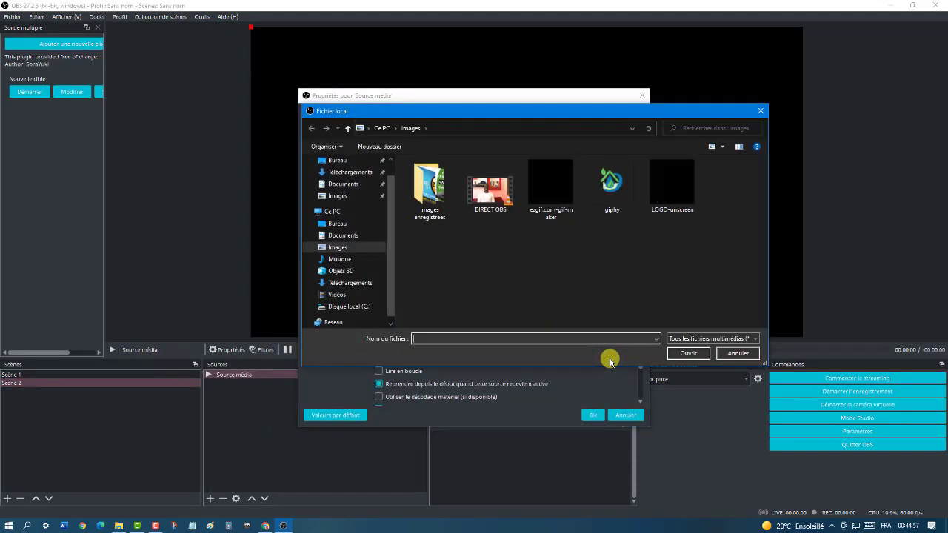
left_click(337, 294)
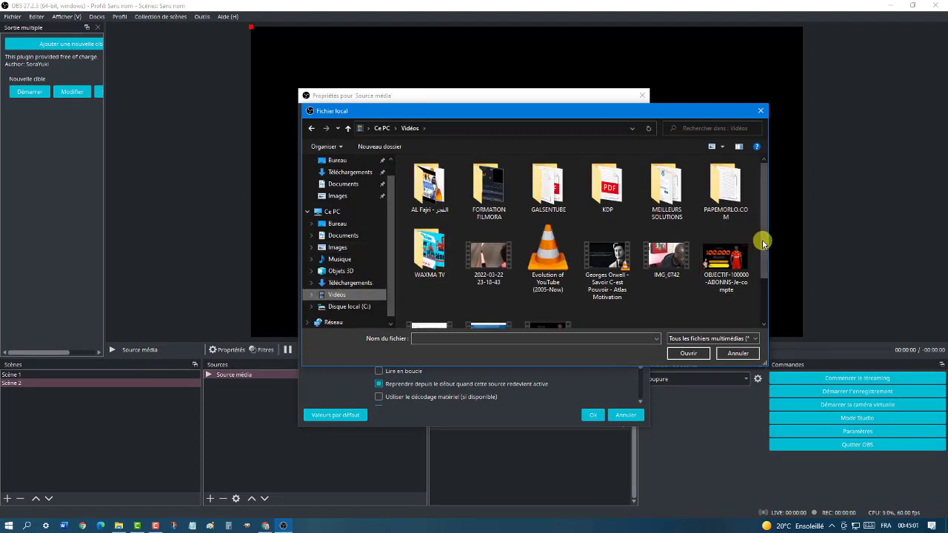
left_click_drag(763, 232, 760, 285)
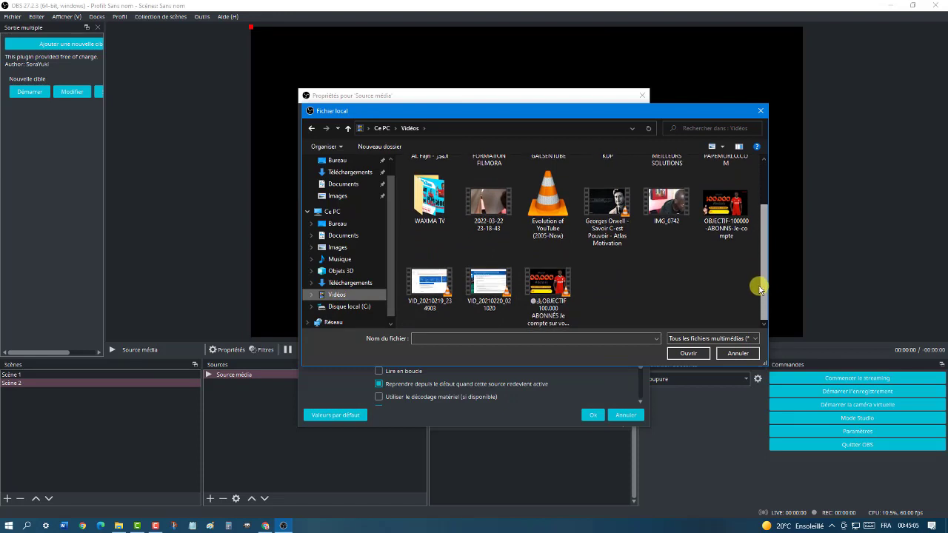
left_click(550, 287)
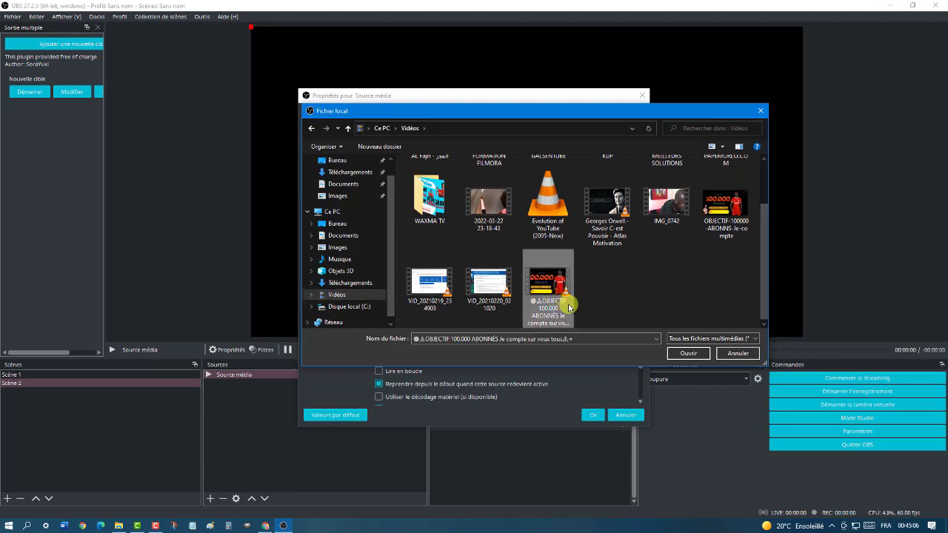
left_click(686, 354)
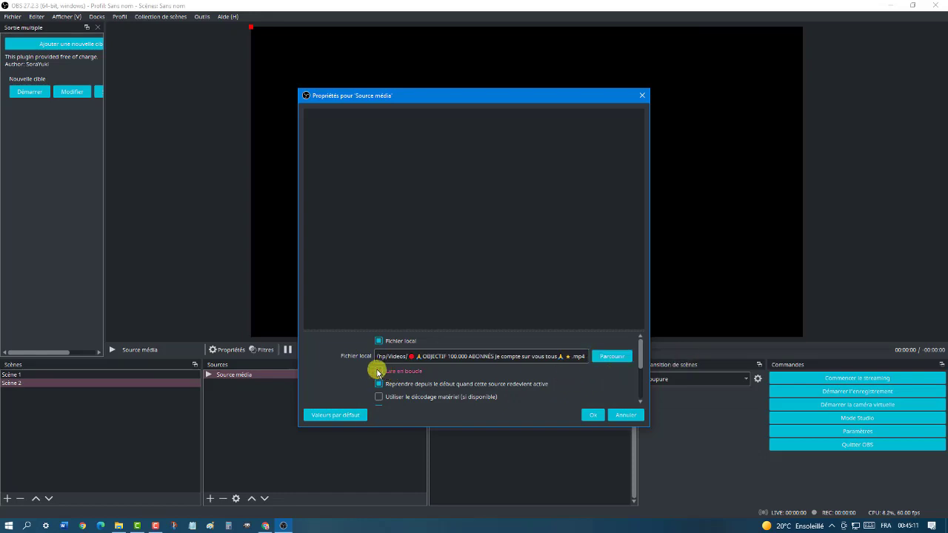
left_click(378, 371)
left_click(595, 415)
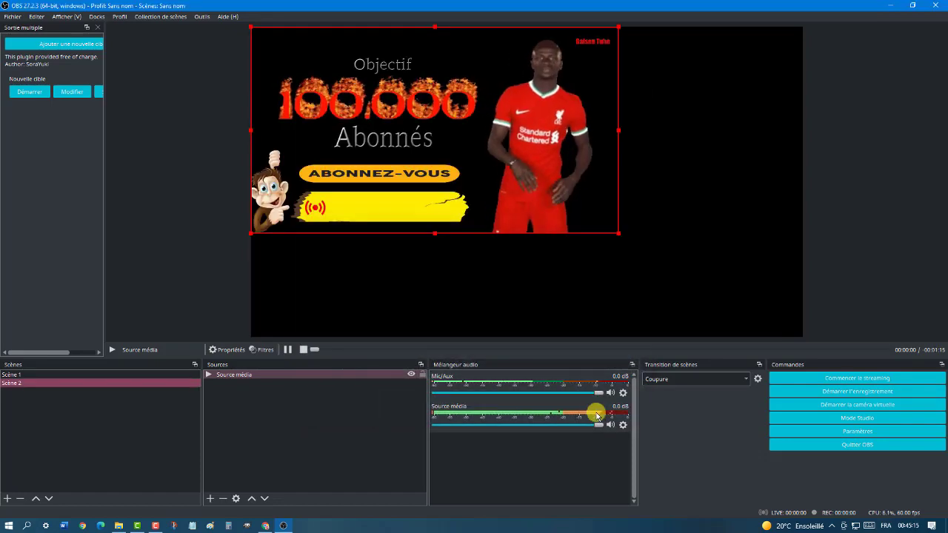
Enlarge the media source to fill the whole canvas of Scène 2 and deselect it
left_click_drag(619, 237, 793, 336)
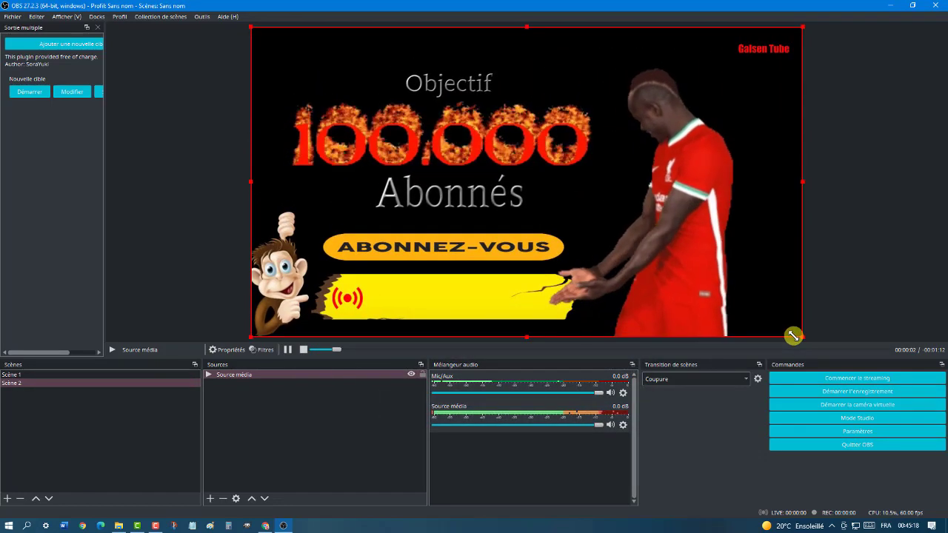
left_click(275, 454)
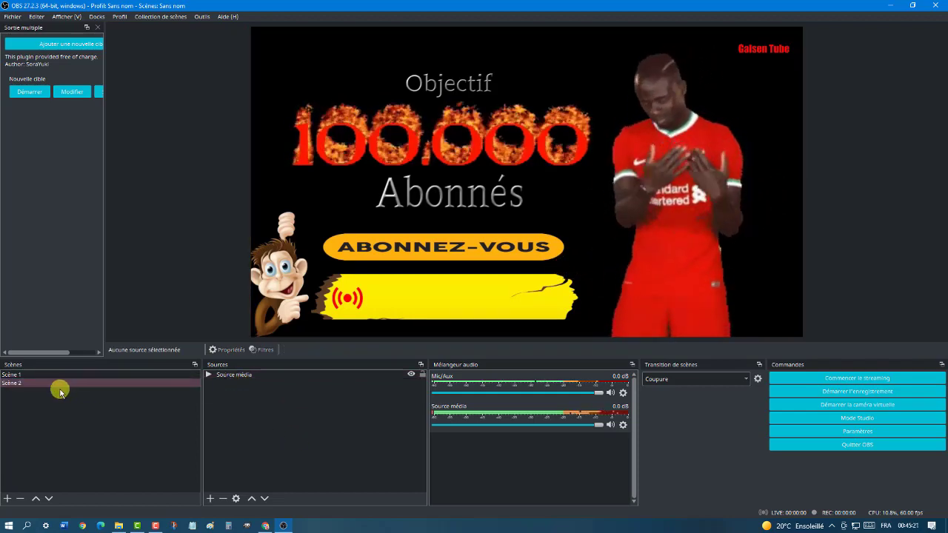
Test switching back and forth between the live Scène 1 and the video in Scène 2, ending on Scène 2
left_click(23, 383)
left_click(232, 375)
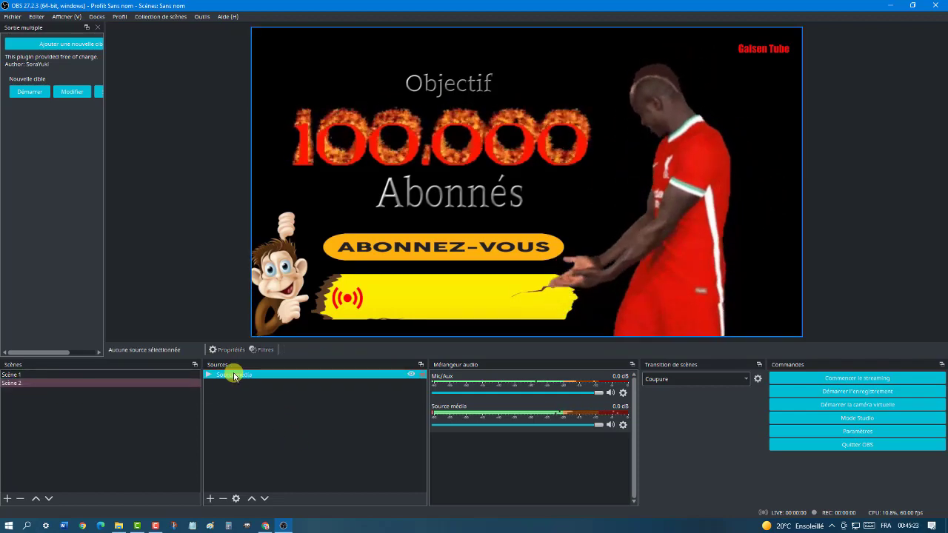
left_click(118, 375)
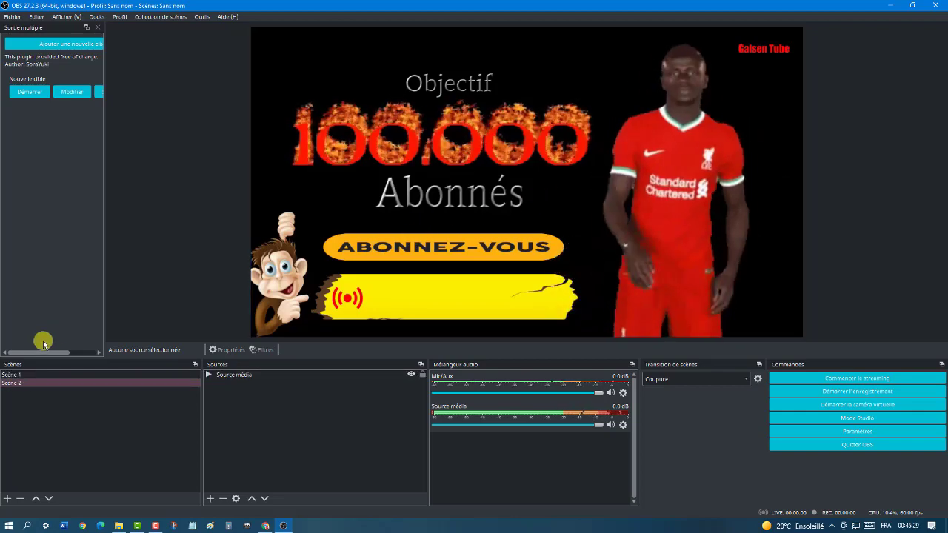
left_click(12, 375)
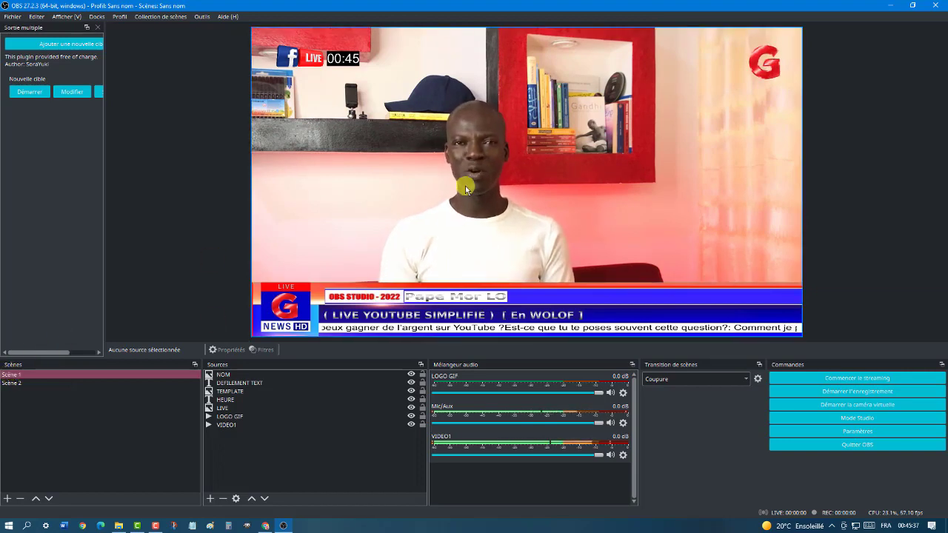
left_click(24, 383)
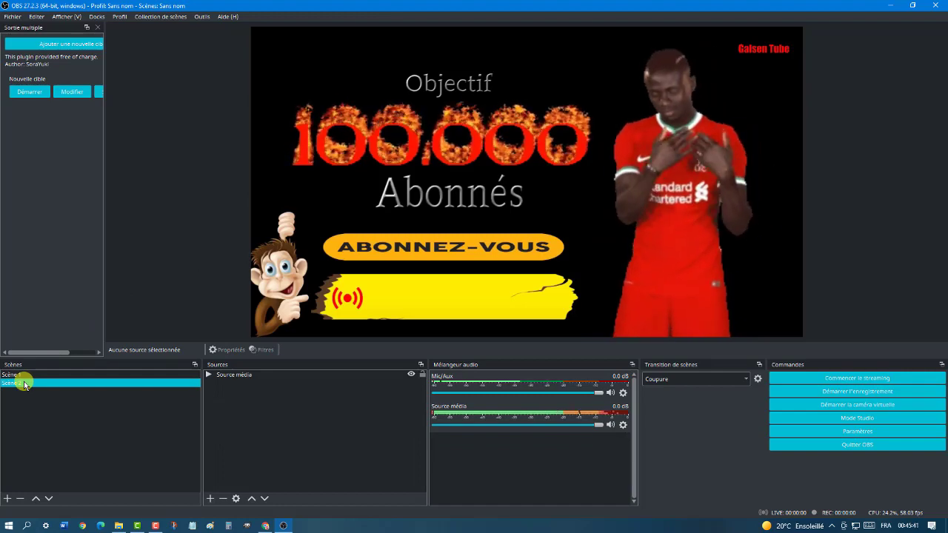
left_click(15, 375)
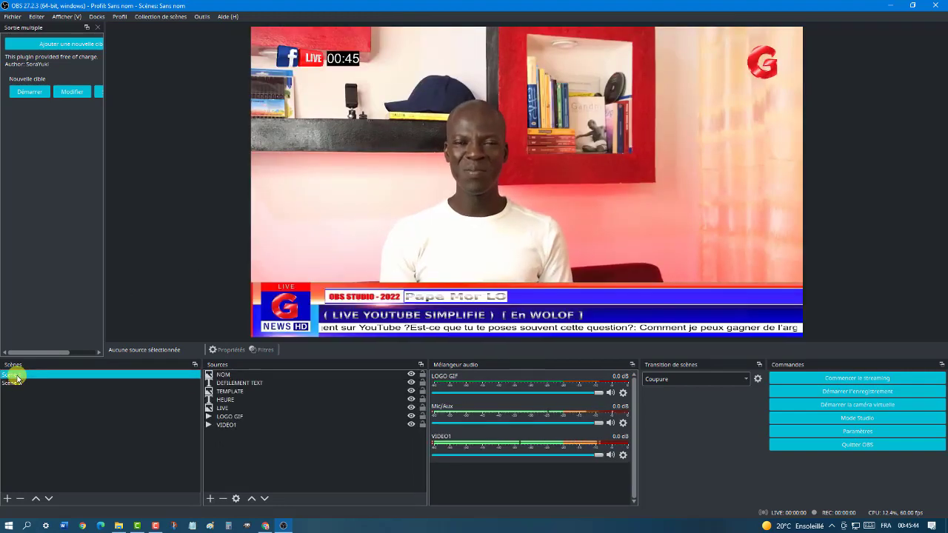
left_click(482, 180)
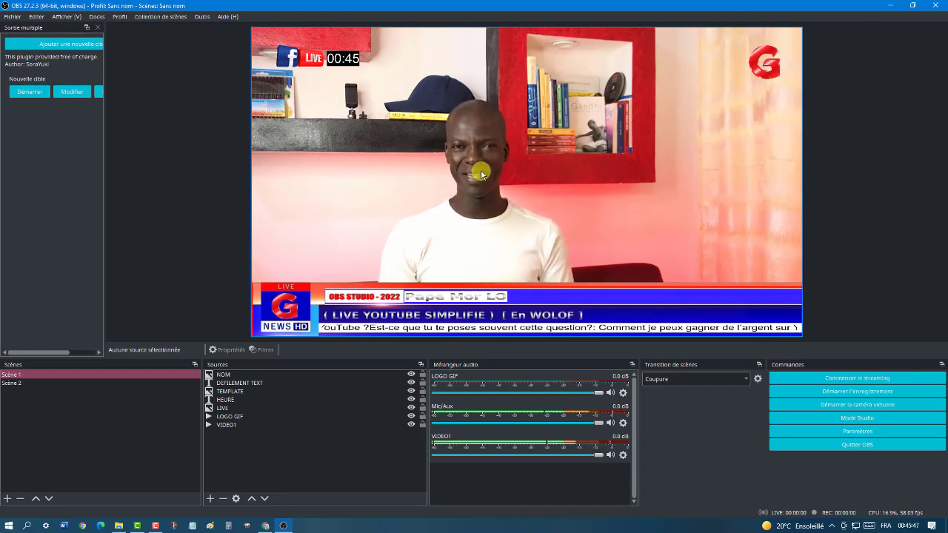
left_click(20, 384)
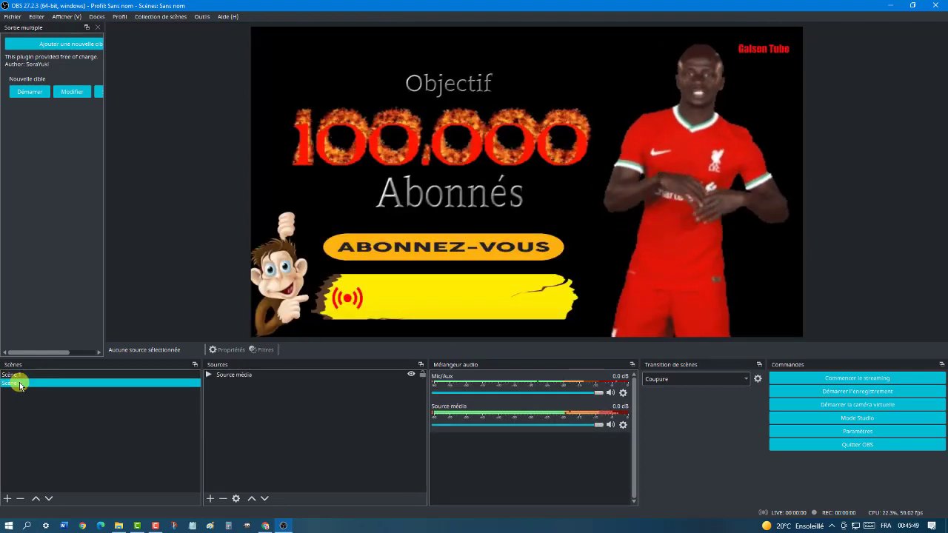
Alternate between Scène 1 and Scène 2 to check where each video starts playing, finishing on Scène 1
left_click(18, 376)
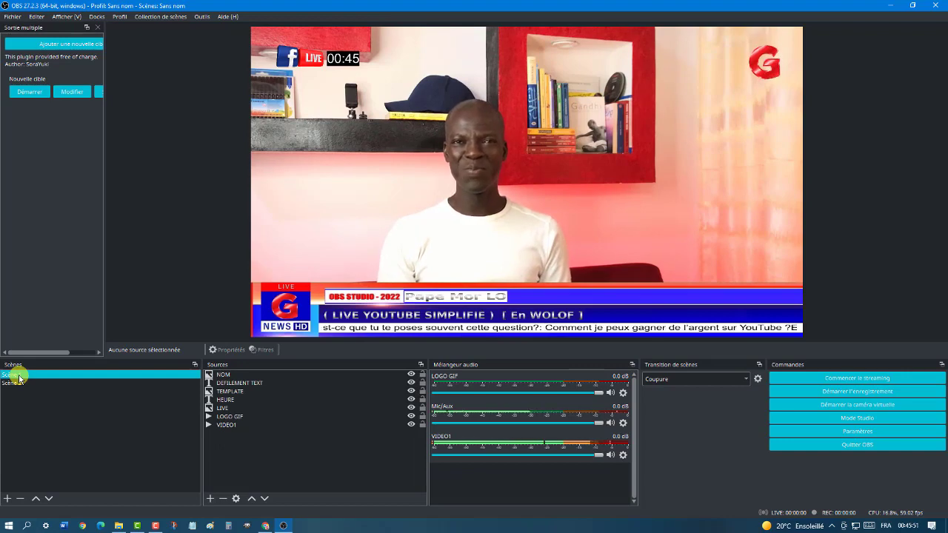
left_click(511, 199)
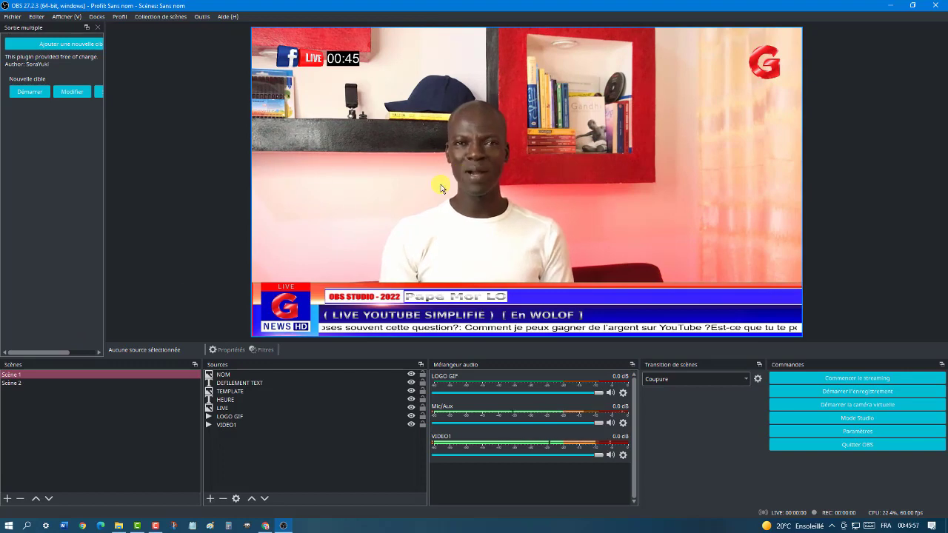
left_click(17, 383)
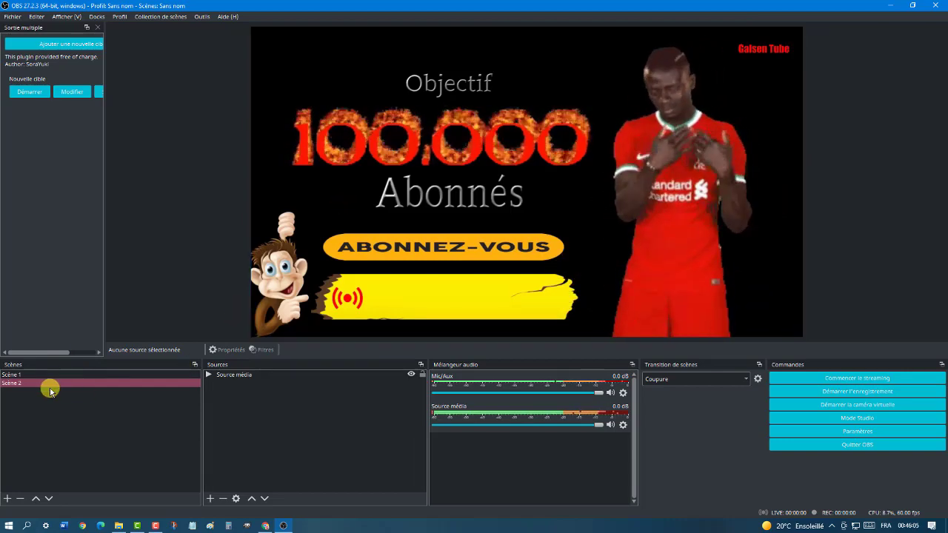
left_click(20, 376)
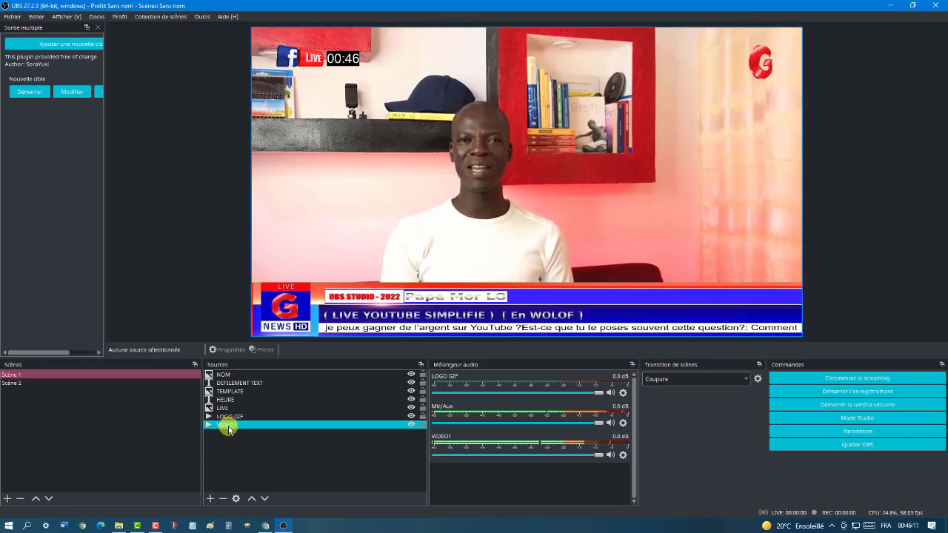
Disable "Reprendre depuis le début quand cette source redevient active" in the properties of the VIDEO1 source and confirm
left_click(227, 425)
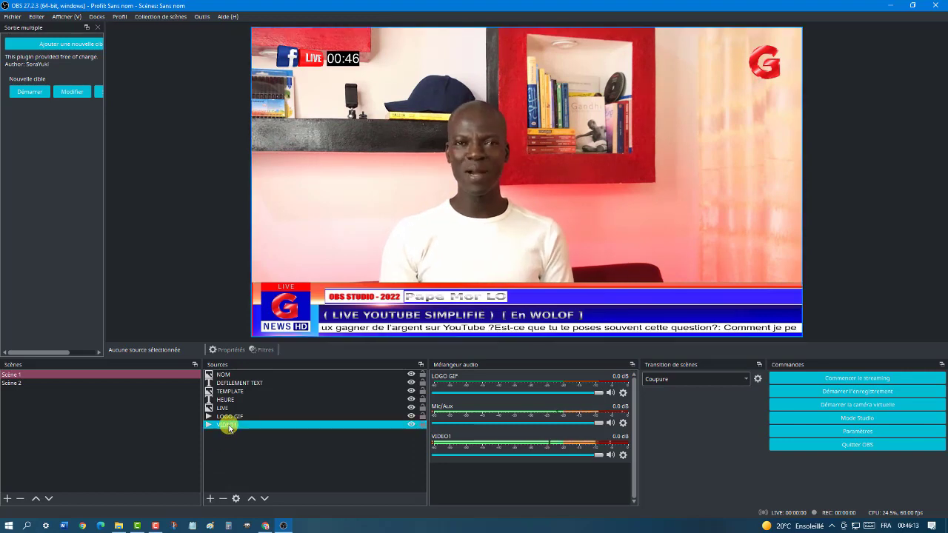
double_click(229, 427)
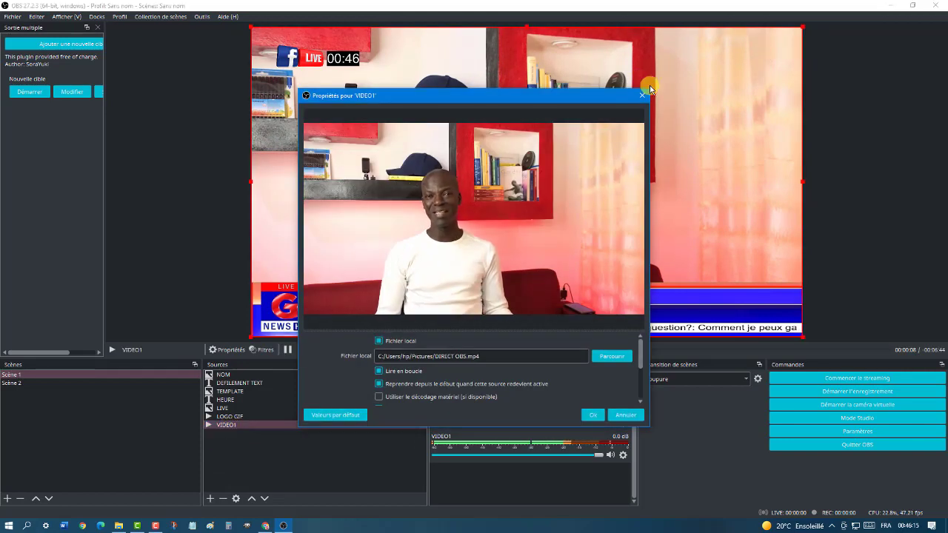
left_click_drag(514, 98, 511, 77)
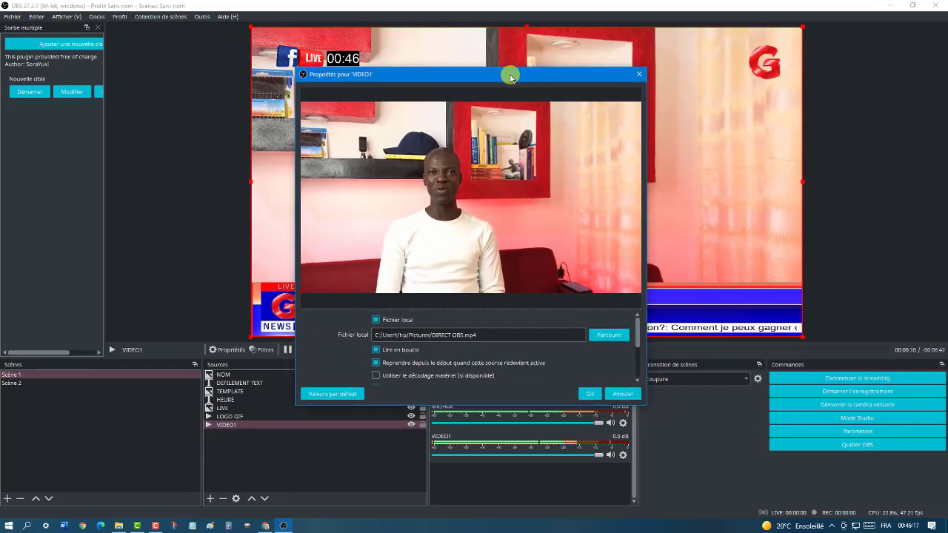
left_click(380, 364)
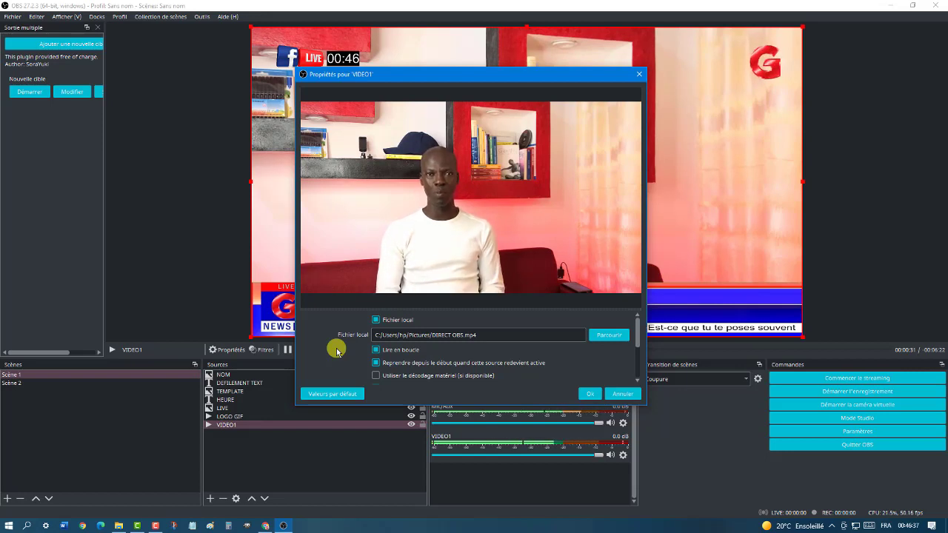
left_click(375, 364)
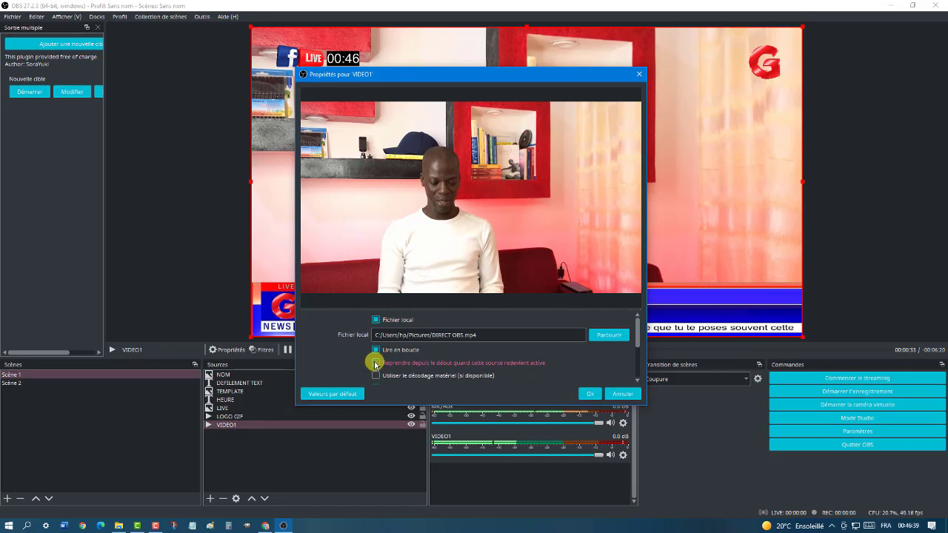
left_click(605, 394)
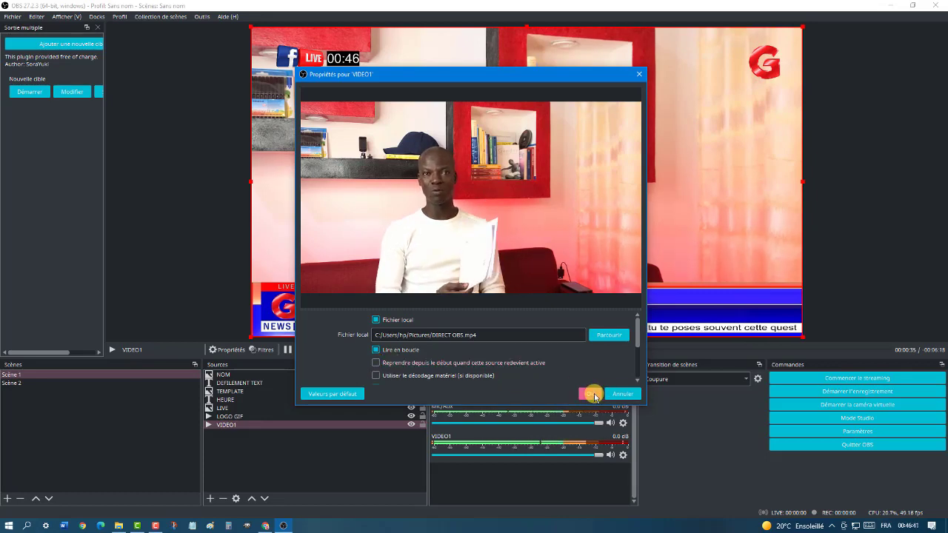
Disable the same restart-from-the-beginning option for Source média in Scène 2 and confirm
left_click(19, 376)
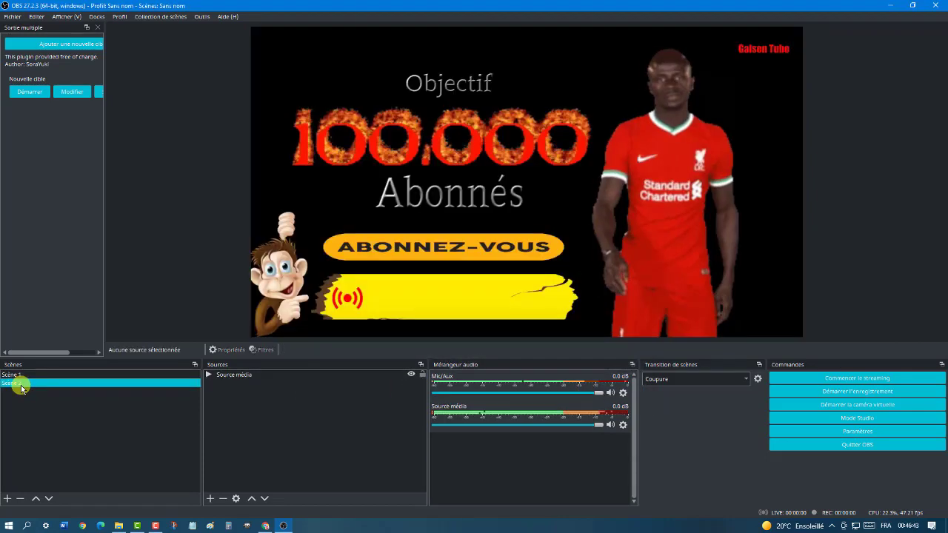
left_click(234, 375)
right_click(234, 375)
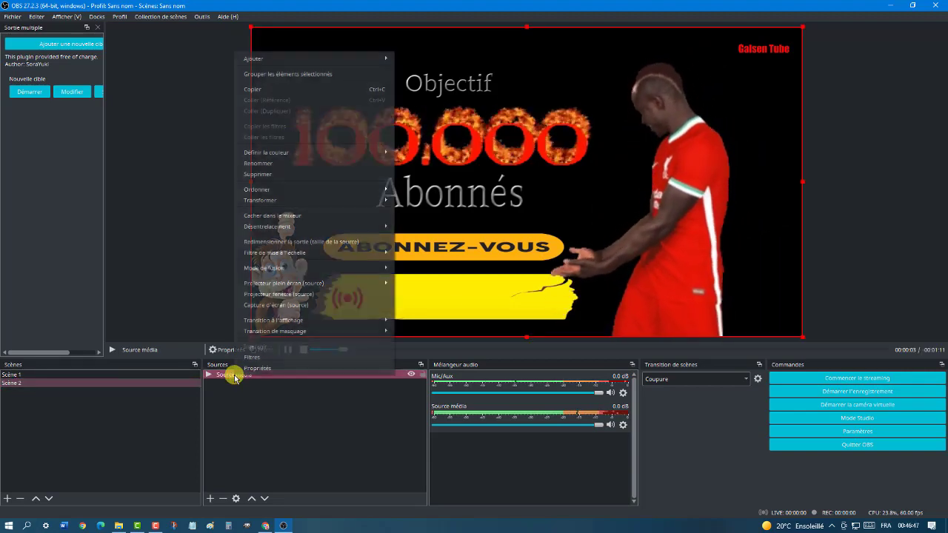
double_click(232, 375)
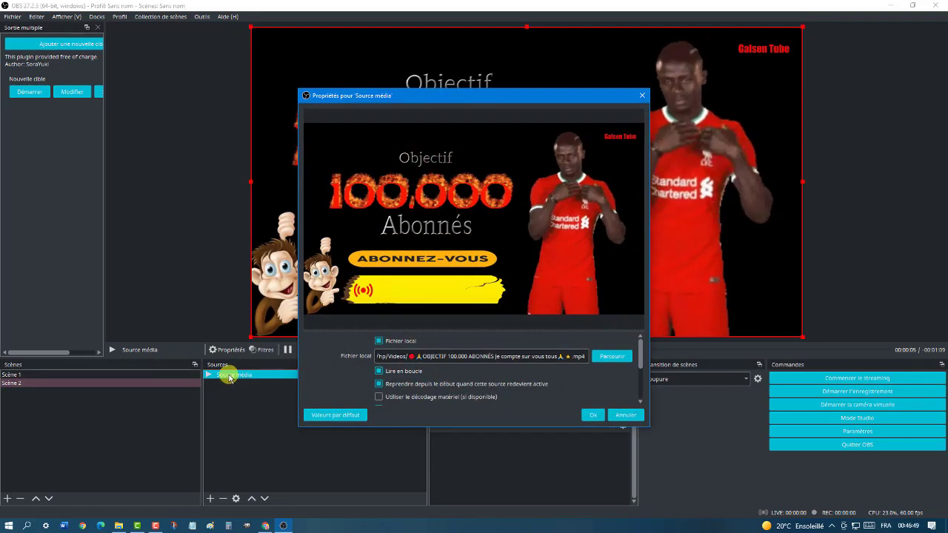
left_click(379, 384)
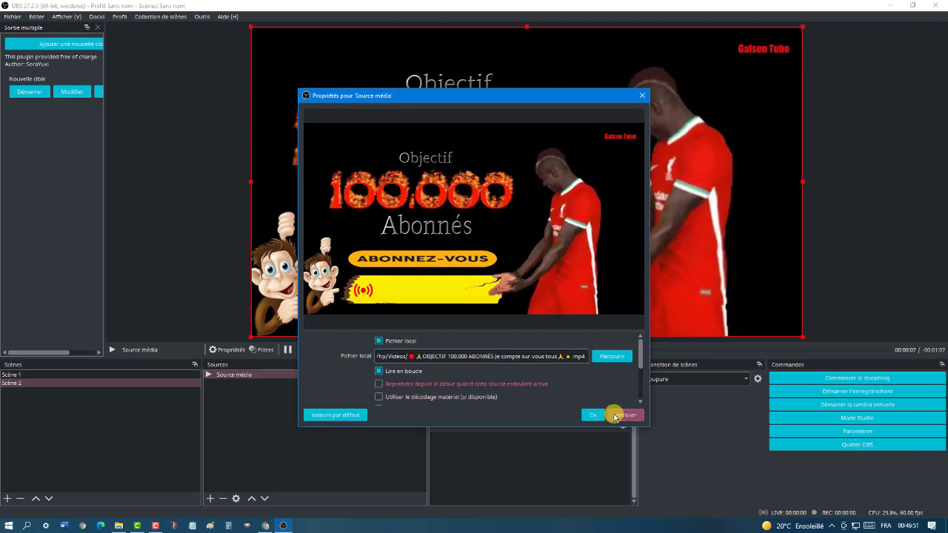
left_click(594, 414)
Switch between Scène 1 and Scène 2 to check whether both videos continue from where they were
left_click(14, 375)
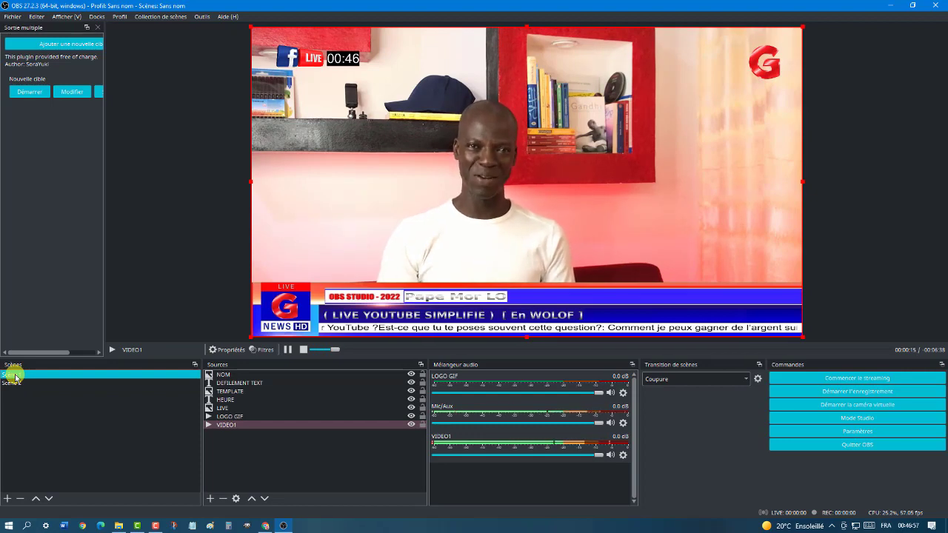
left_click(15, 382)
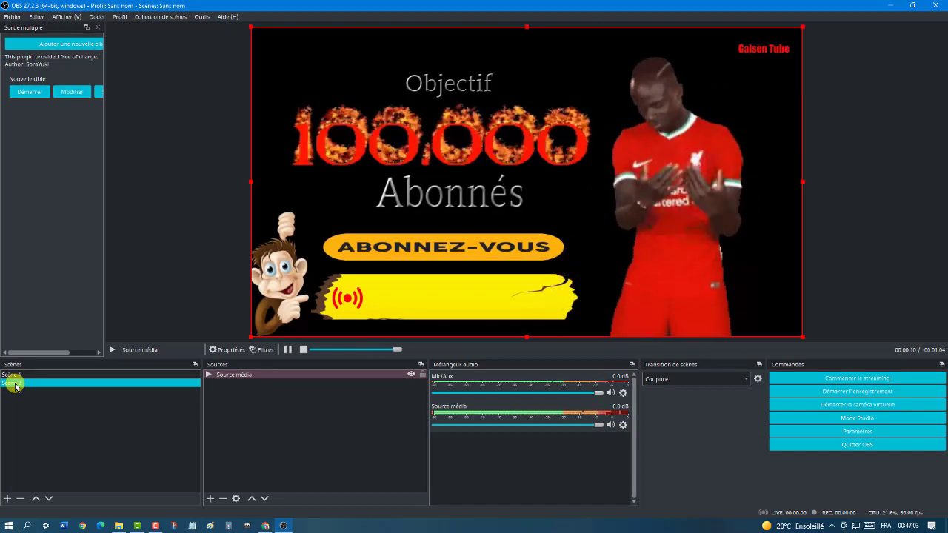
left_click(15, 377)
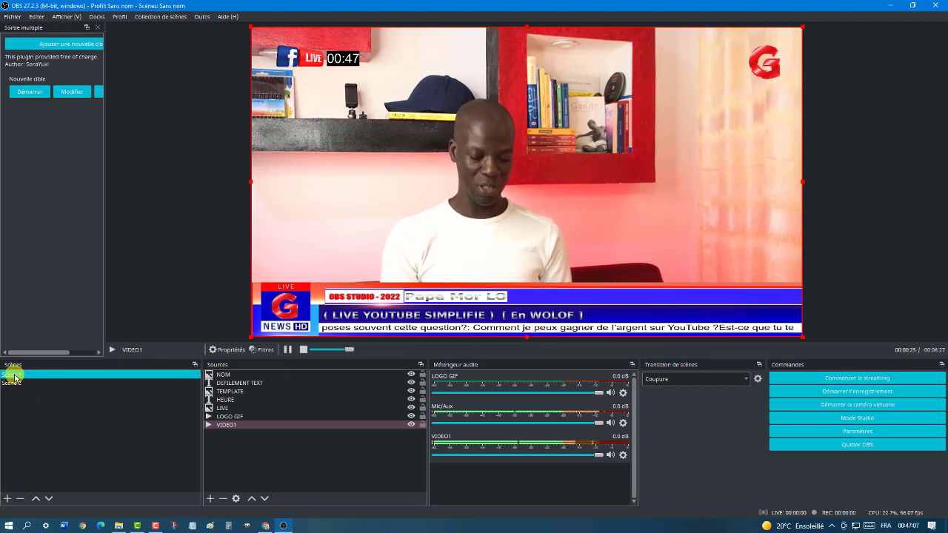
left_click(12, 382)
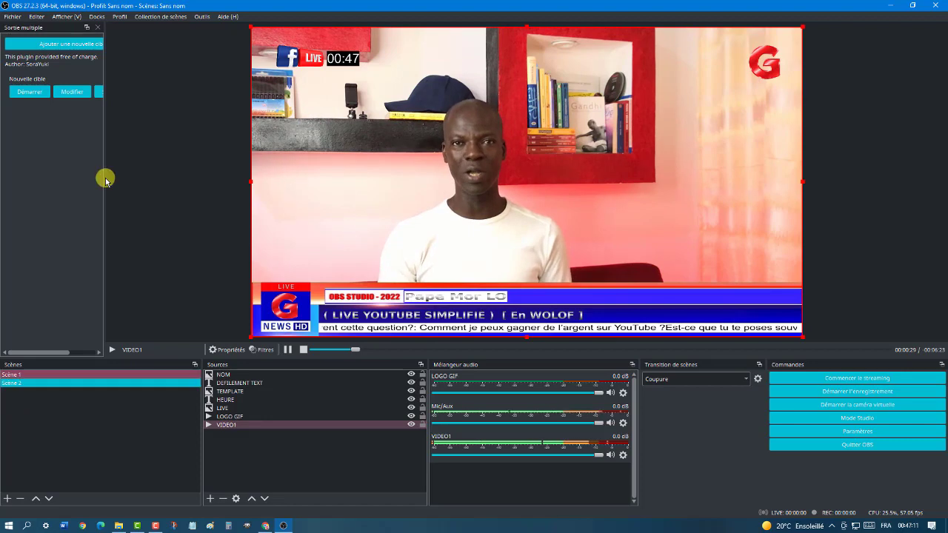
Open the Multiview in its own window and place it beside the preview, clear of the live image
left_click(119, 18)
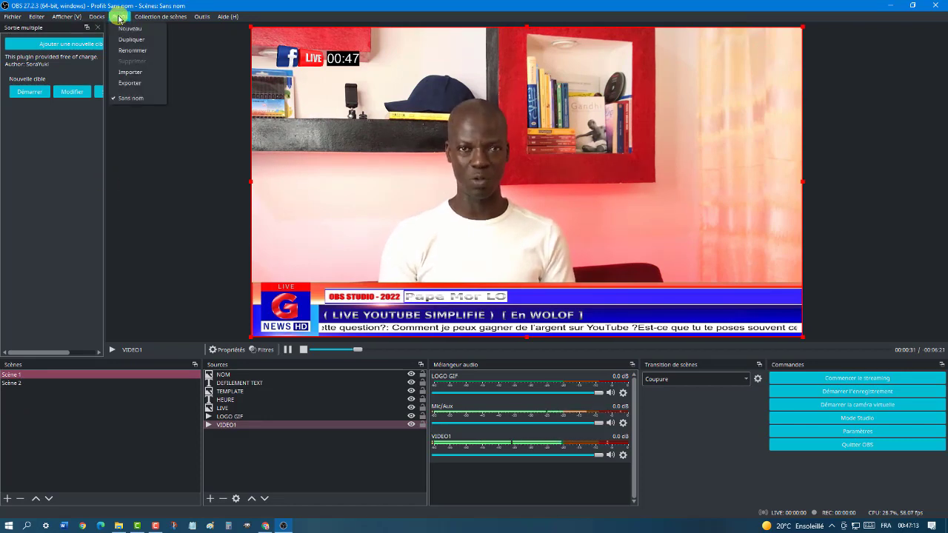
mouse_move(67, 16)
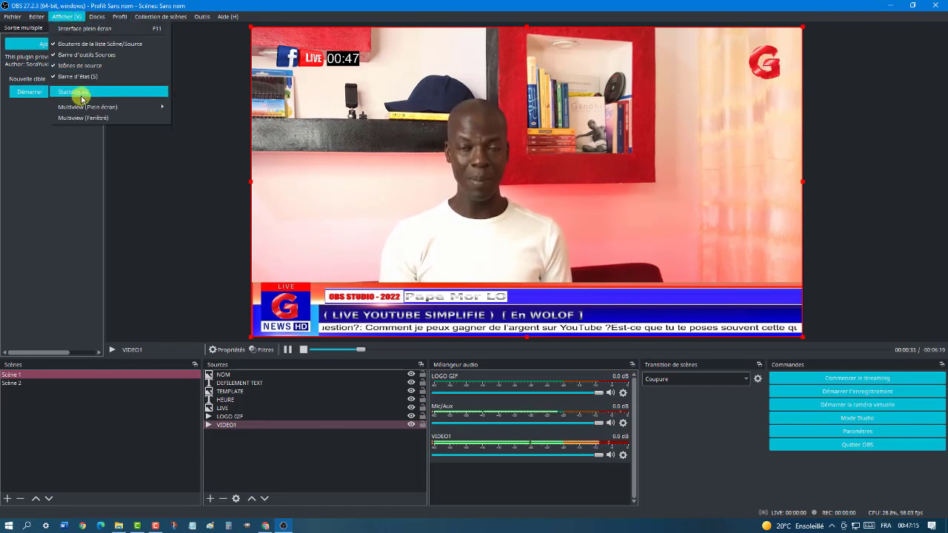
left_click(90, 119)
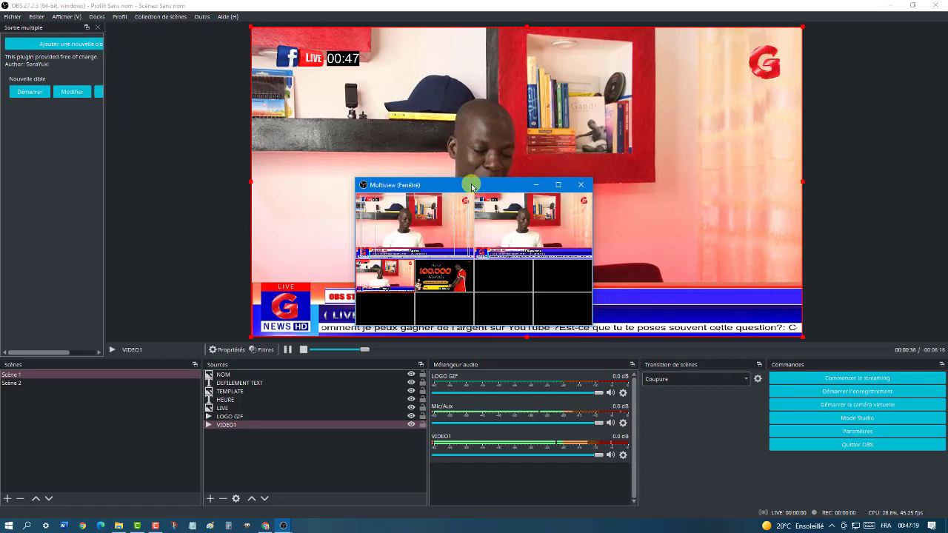
left_click_drag(471, 185, 123, 154)
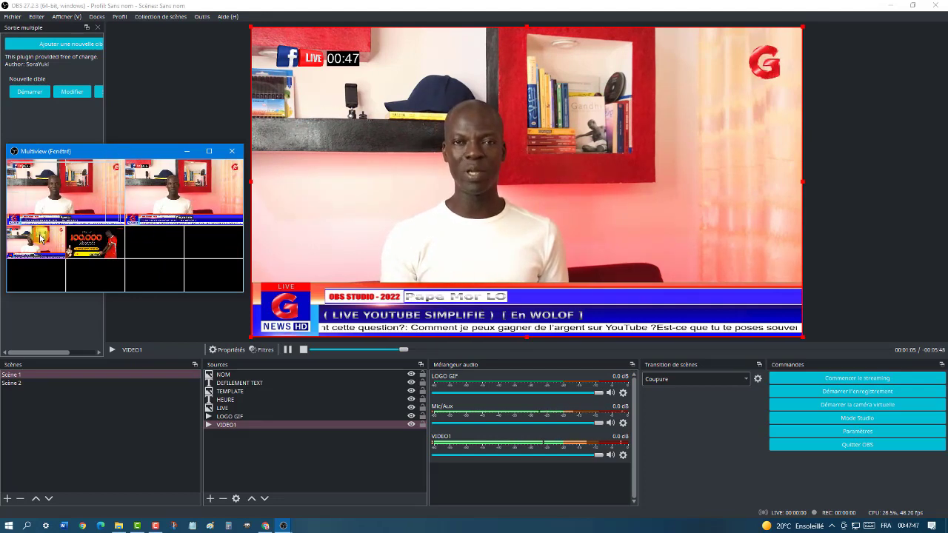
Test switching between Scène 2 and Scène 1 from the windowed Multiview, ending on Scène 2, and close it
left_click(86, 242)
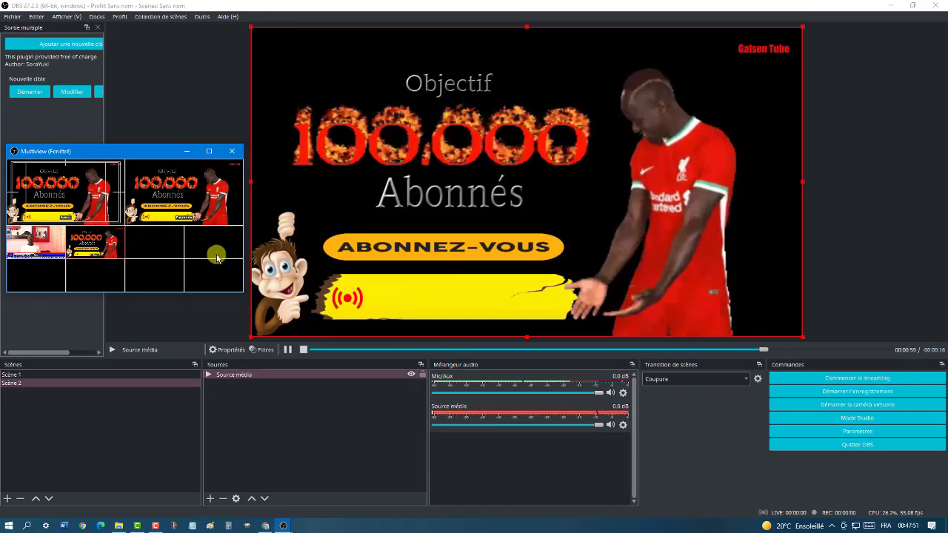
left_click(14, 376)
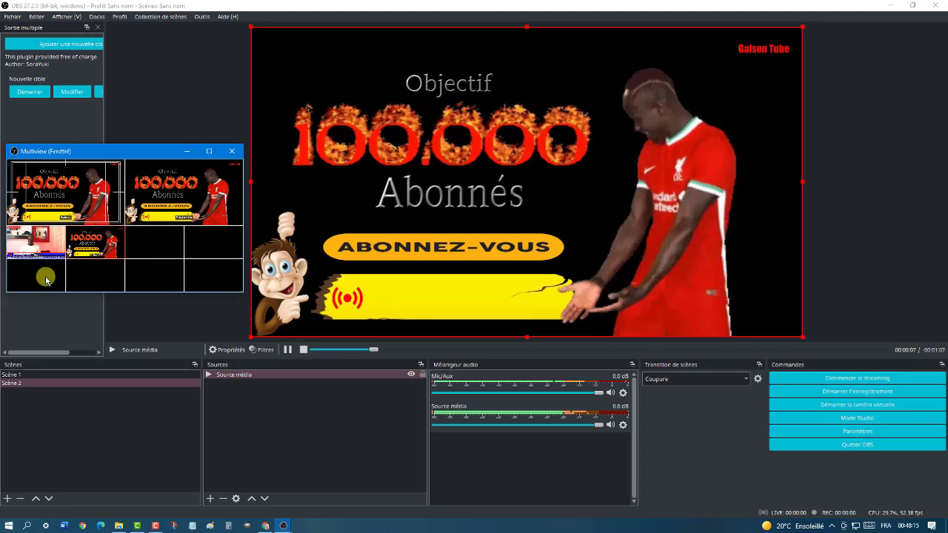
left_click(37, 242)
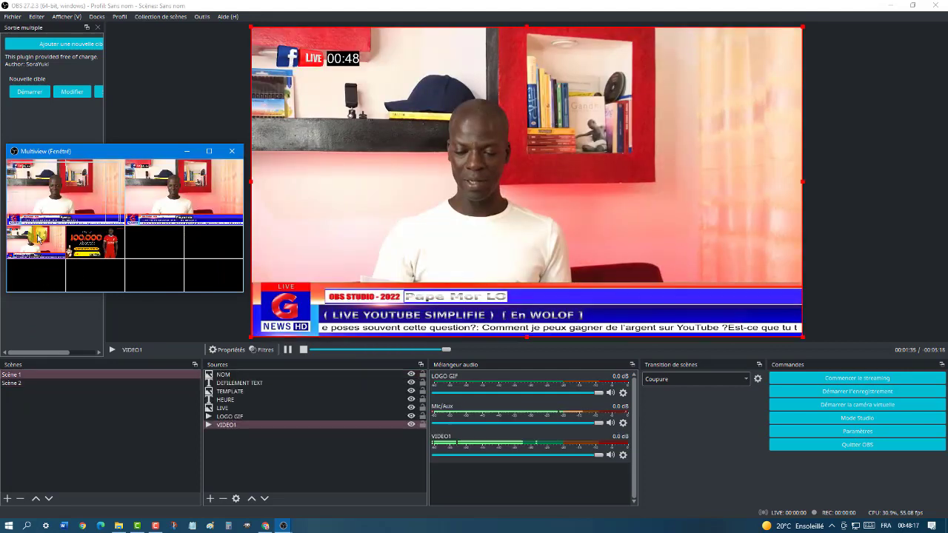
left_click(88, 246)
left_click(231, 150)
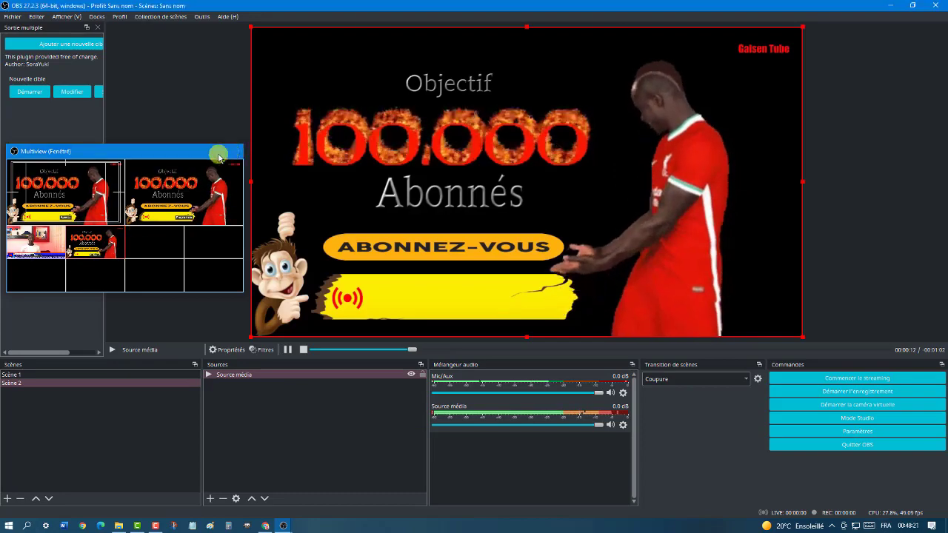
Show the Multiview full screen on the 1920x1080 display, switch to Scène 1 and back to Scène 2, and exit it
left_click(67, 16)
mouse_move(161, 107)
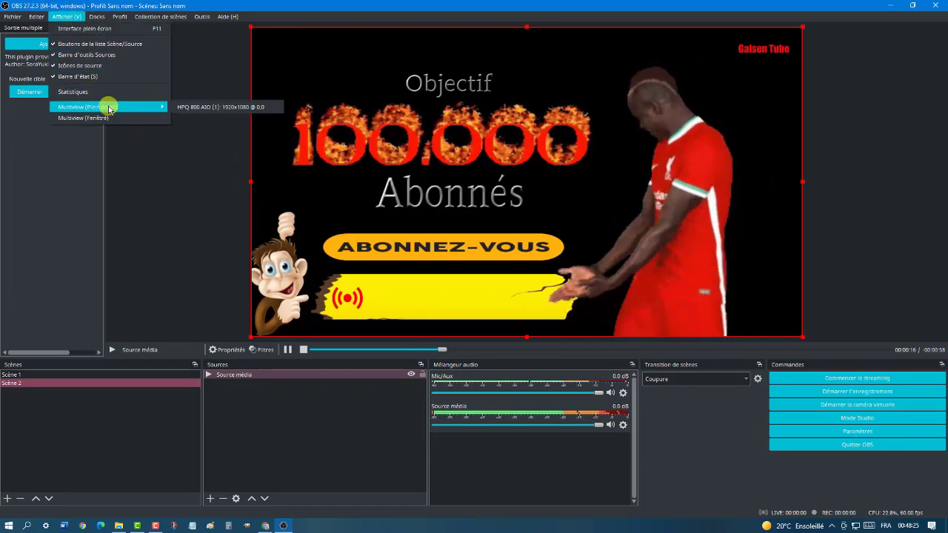
left_click(197, 106)
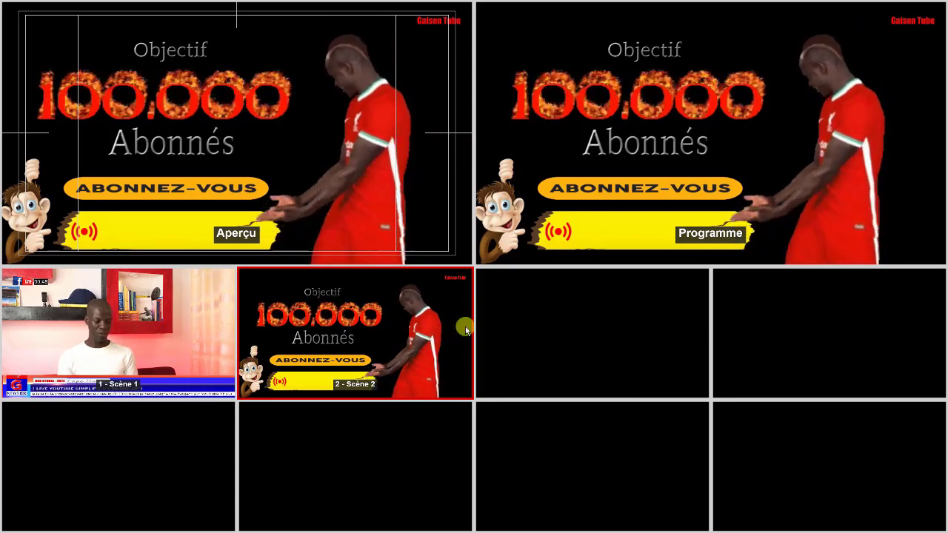
left_click(151, 335)
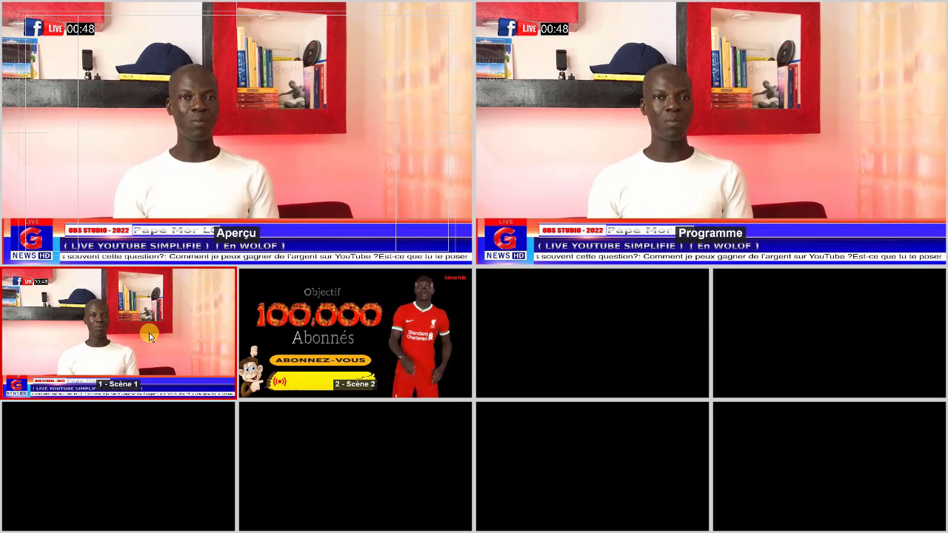
double_click(359, 311)
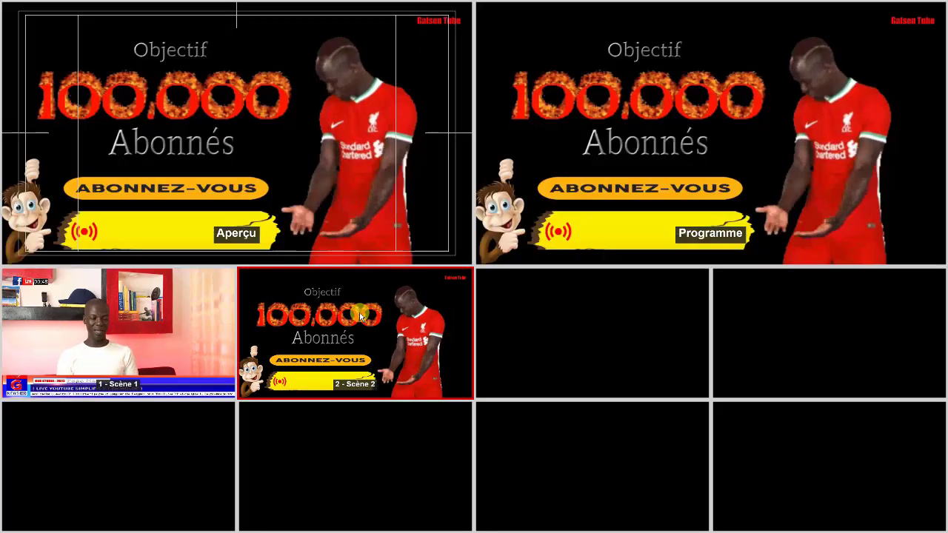
key("Escape")
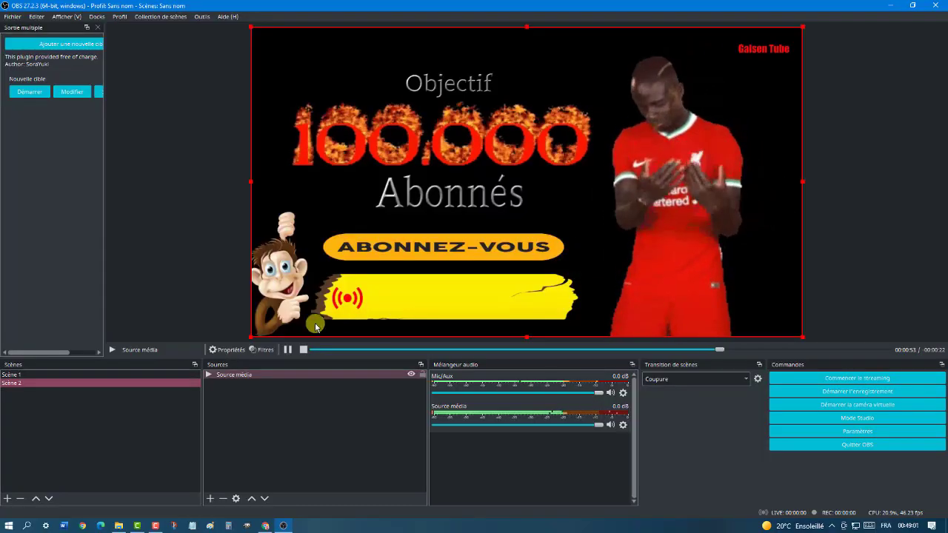
Return to Scène 1 and test hiding and showing the NOM caption source
left_click(48, 375)
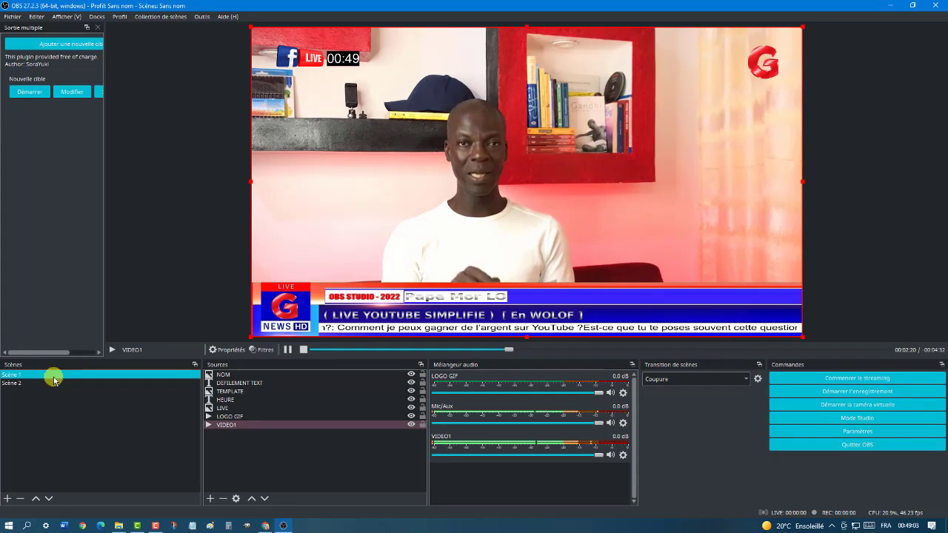
left_click(388, 374)
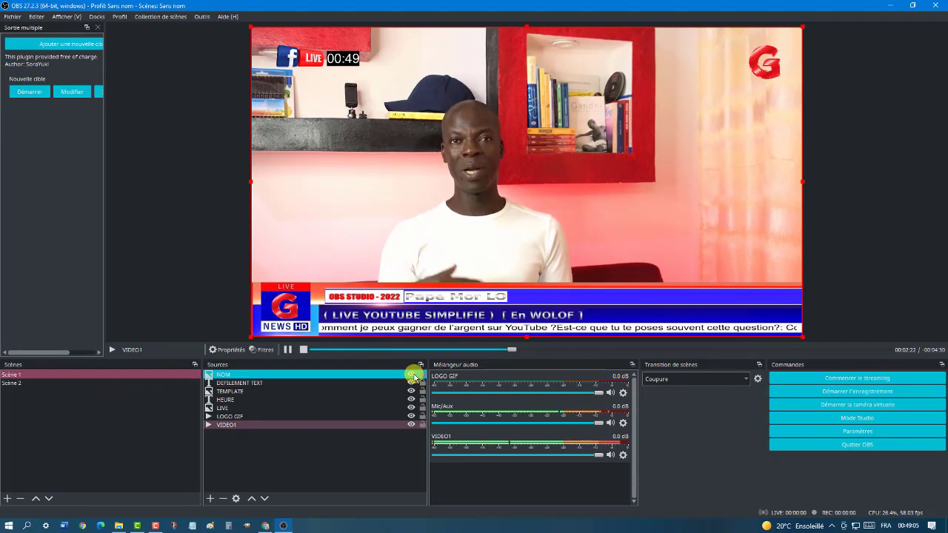
left_click(411, 375)
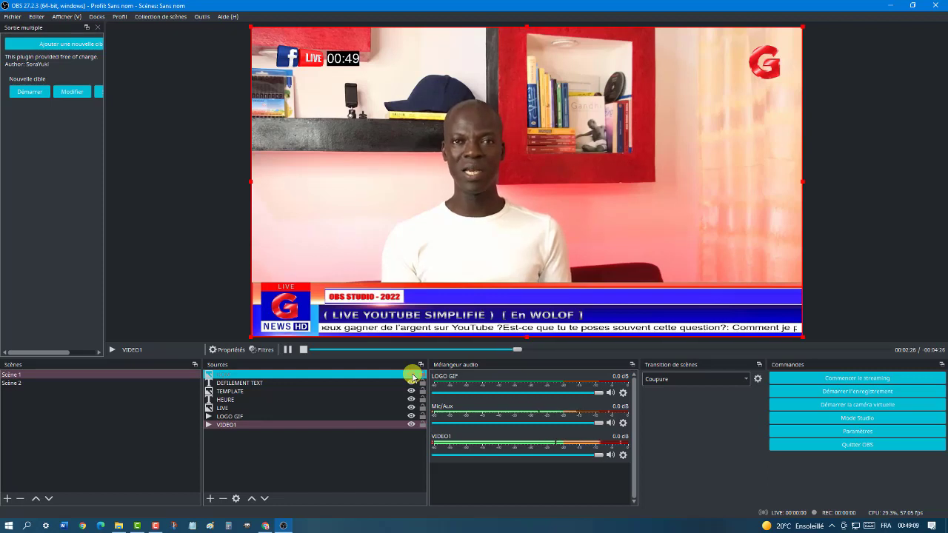
left_click(412, 375)
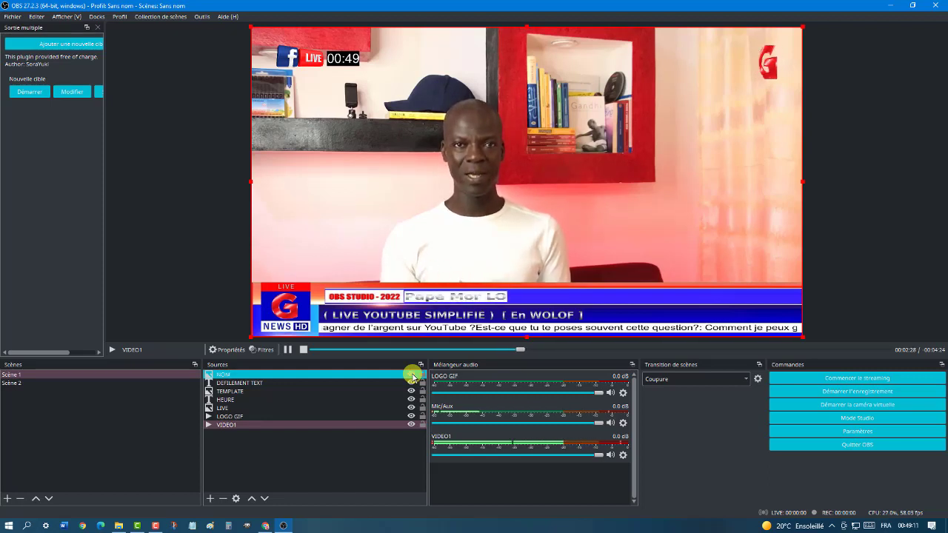
Test hiding and showing the DEFILEMENT TEXT ticker and the TEMPLATE banner in Scène 1
left_click(412, 383)
left_click(412, 383)
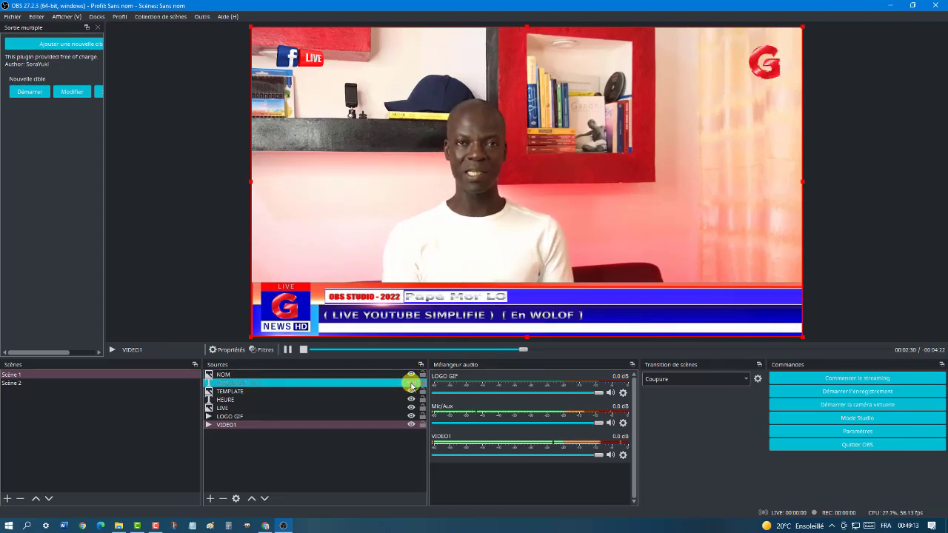
left_click(412, 385)
left_click(412, 383)
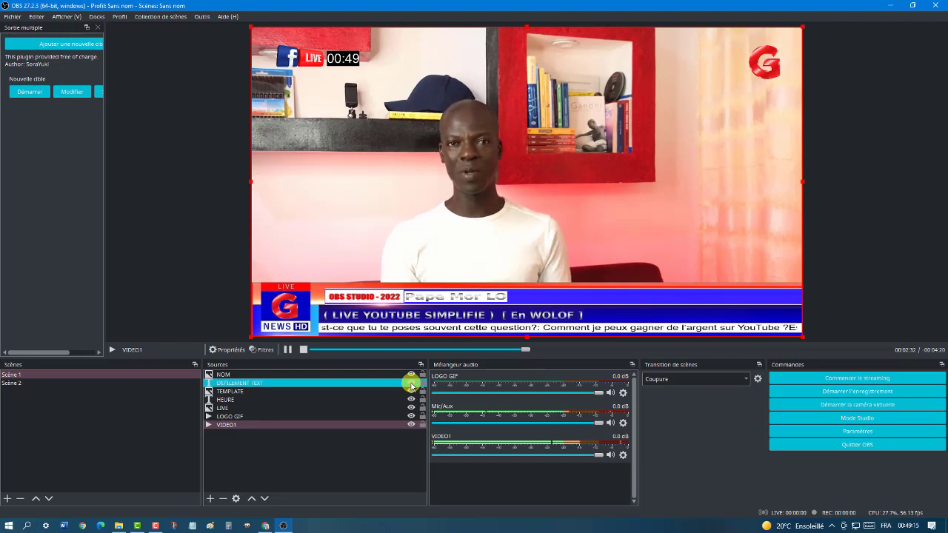
left_click(411, 391)
left_click(411, 392)
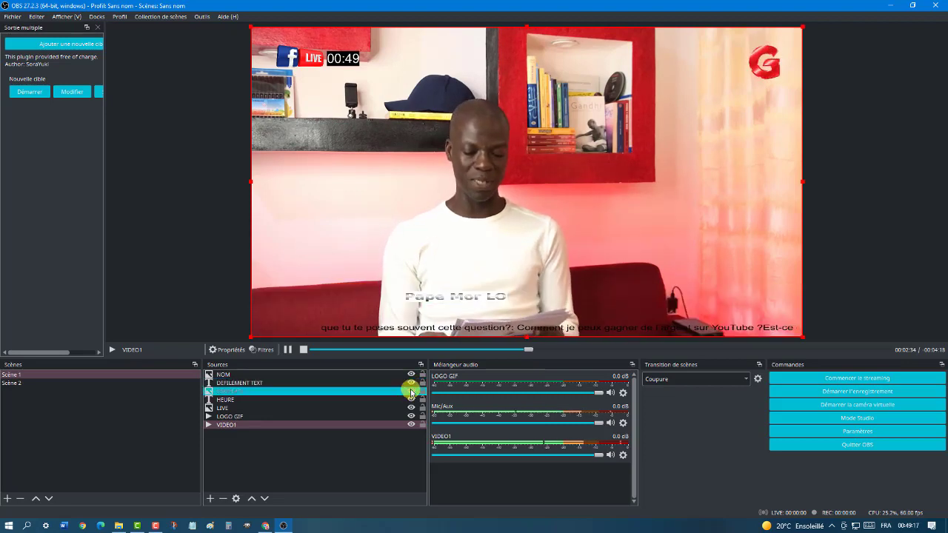
left_click(412, 392)
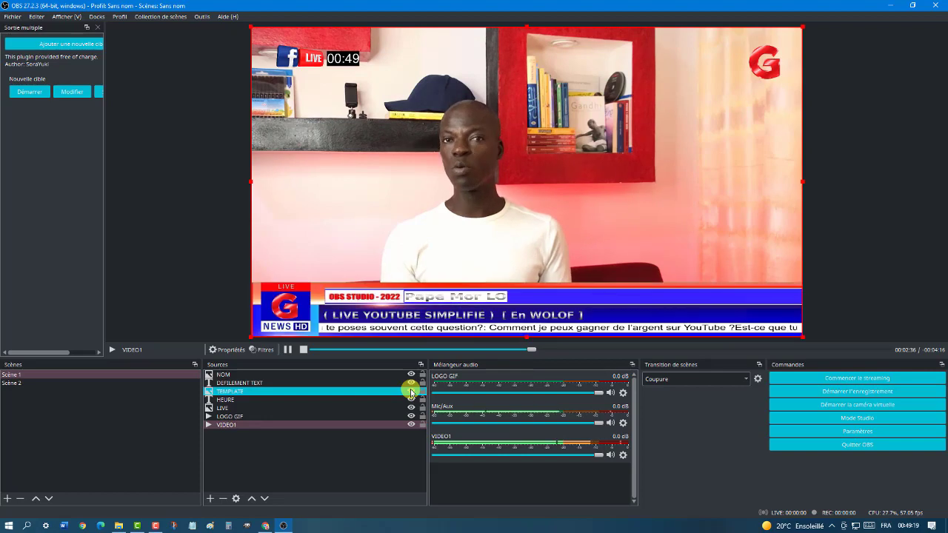
Test hiding and showing the HEURE clock and the LIVE badge
left_click(411, 399)
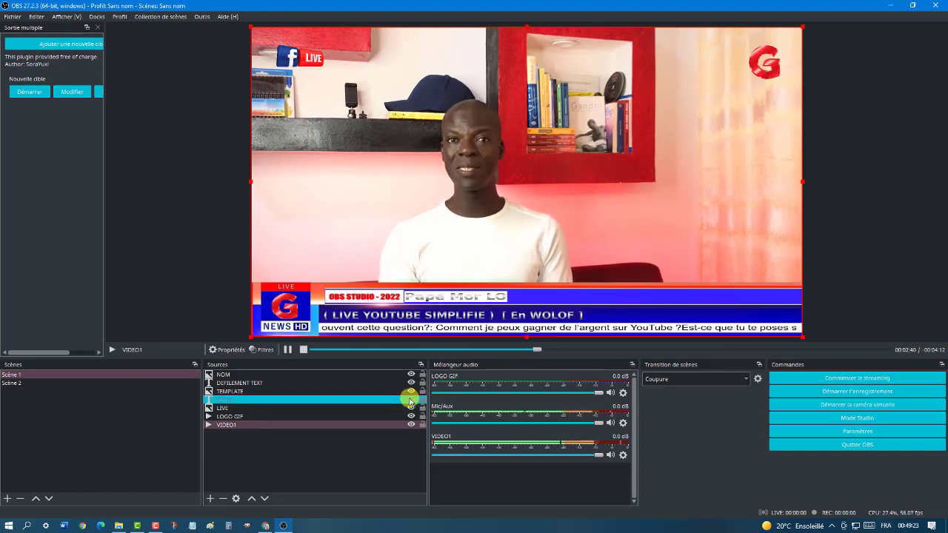
left_click(413, 408)
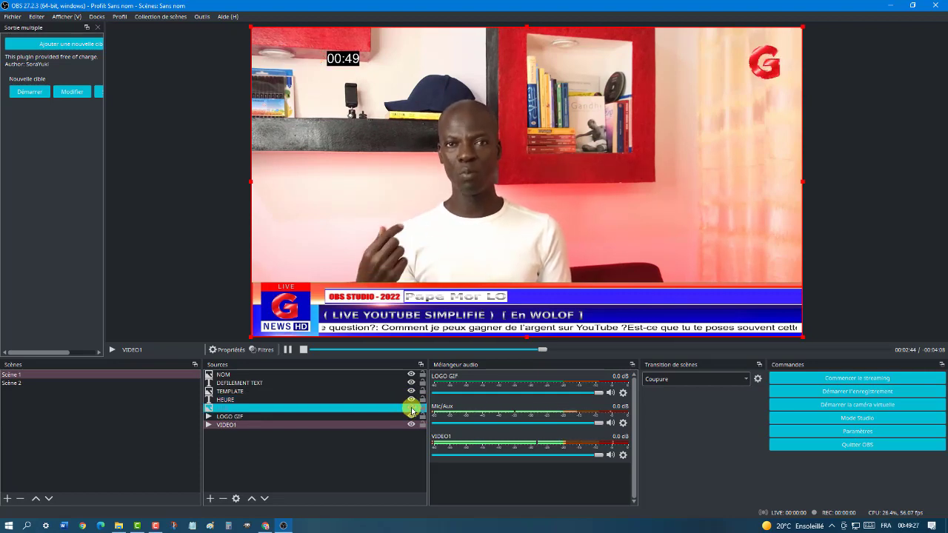
left_click(413, 408)
Hide the VIDEO1 background source and show it again
left_click(411, 421)
left_click(411, 424)
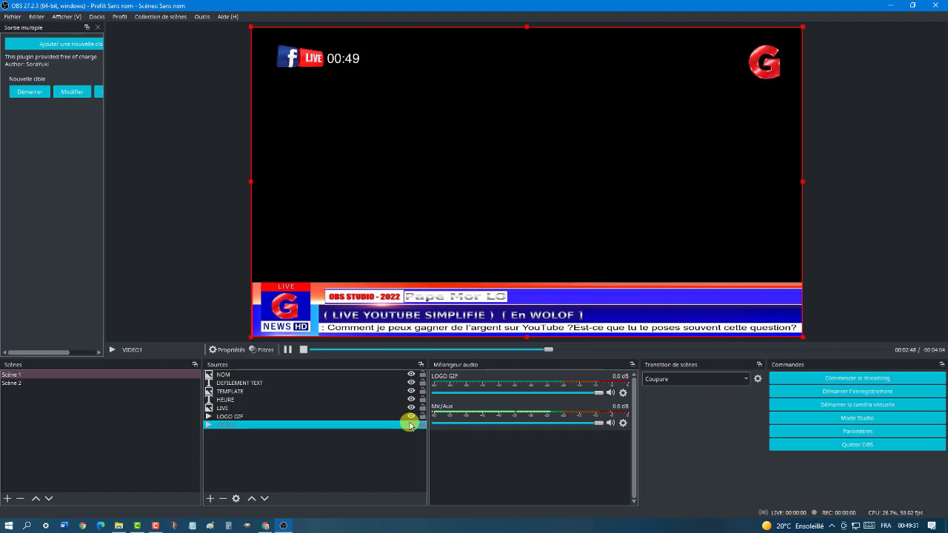
left_click(411, 425)
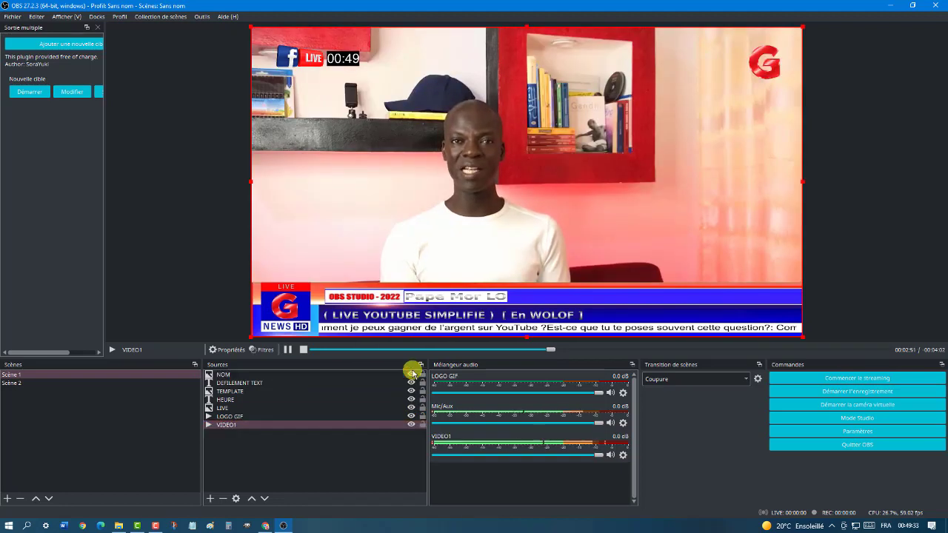
Recheck the visibility toggles of the DEFILEMENT TEXT, NOM and LIVE sources, leaving all of them shown
left_click(412, 382)
left_click(413, 375)
left_click(413, 407)
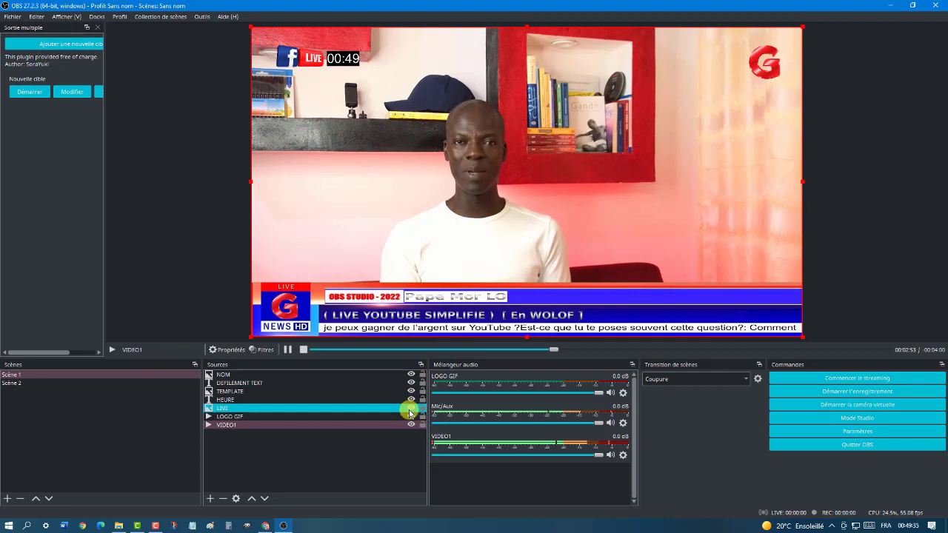